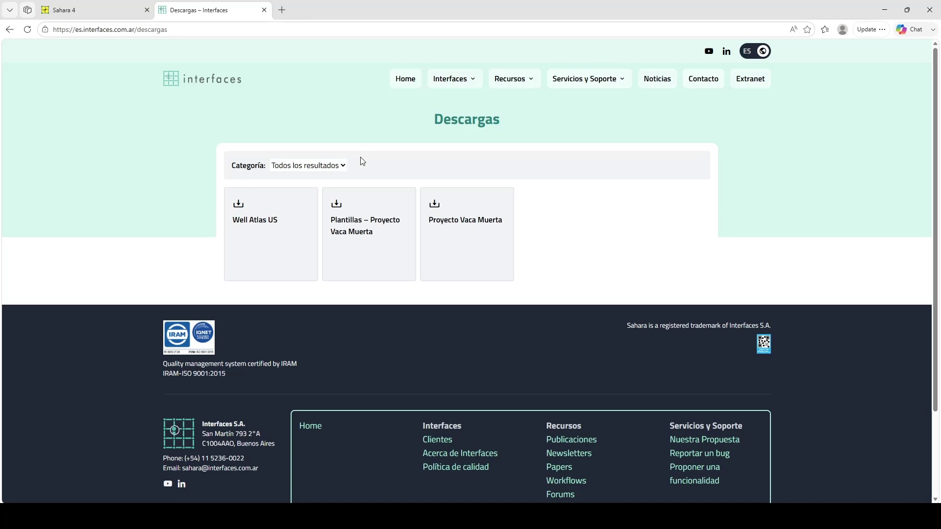
Switch from the browser to the Sahara 4 project and bring all wells of the Wells Atlas US map into view.
click(887, 11)
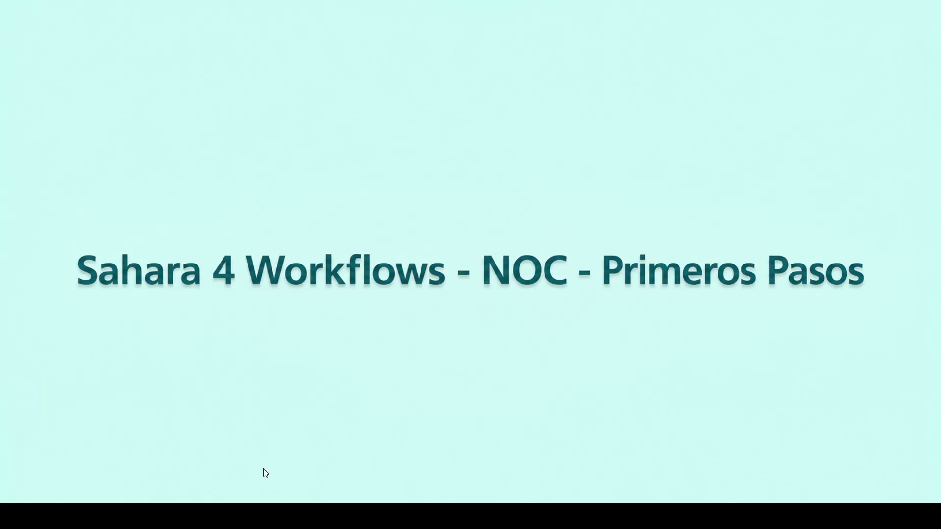
click(244, 468)
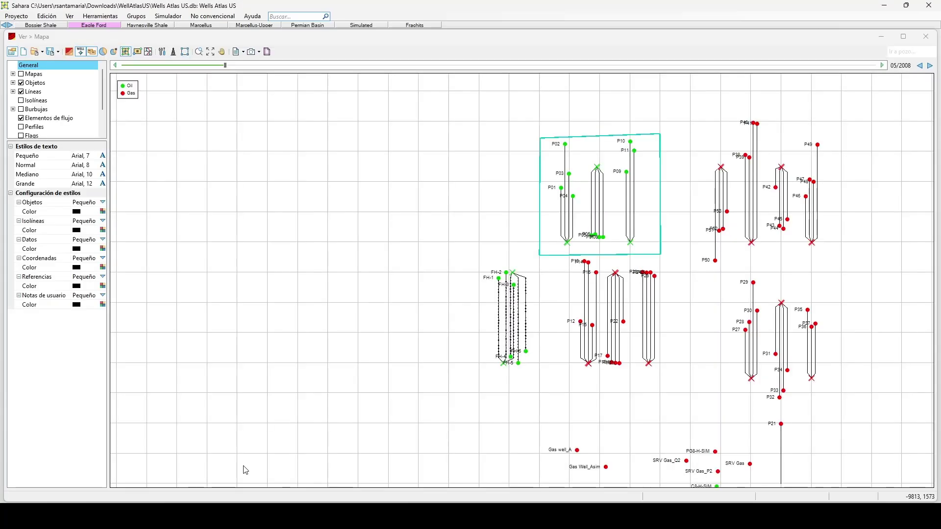
drag(362, 352, 279, 289)
scroll(286, 282, down, 1)
scroll(286, 284, down, 2)
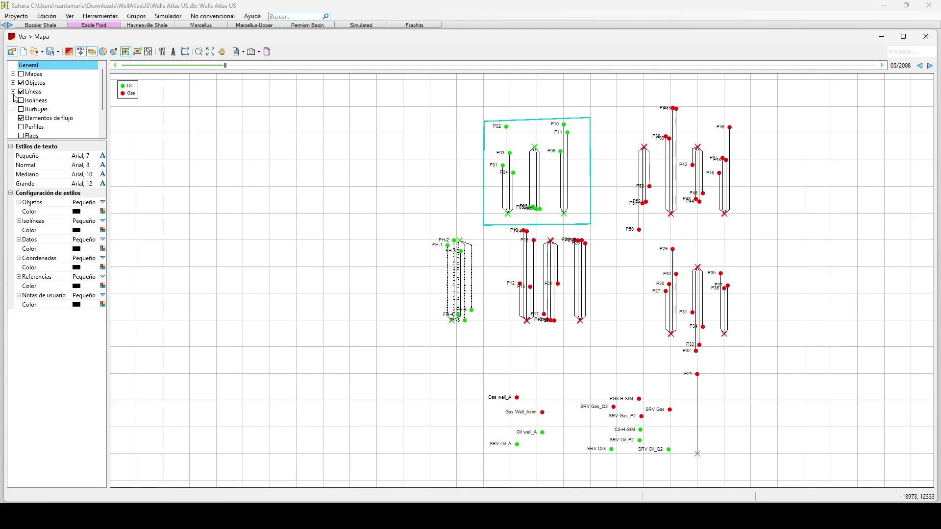
Set the attribute of the map's static object symbols to Yacimiento.
click(13, 74)
click(14, 91)
click(39, 108)
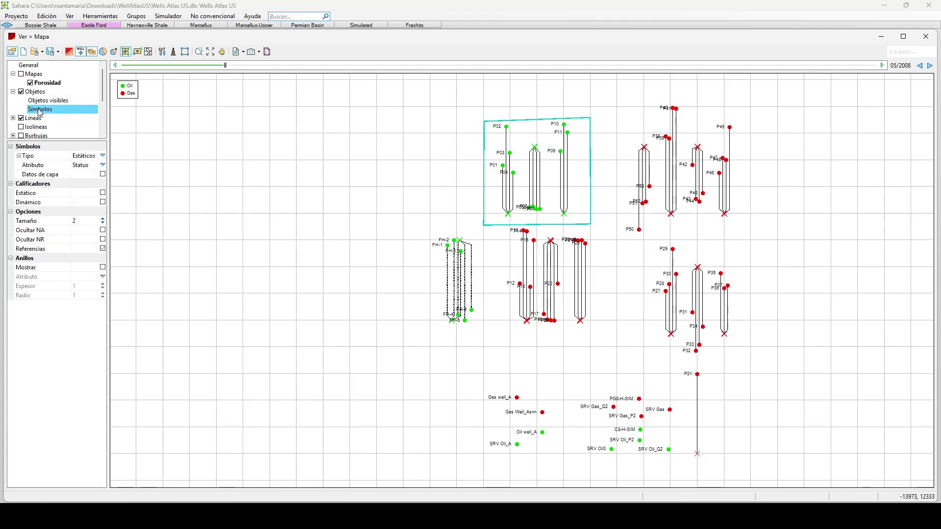
click(103, 165)
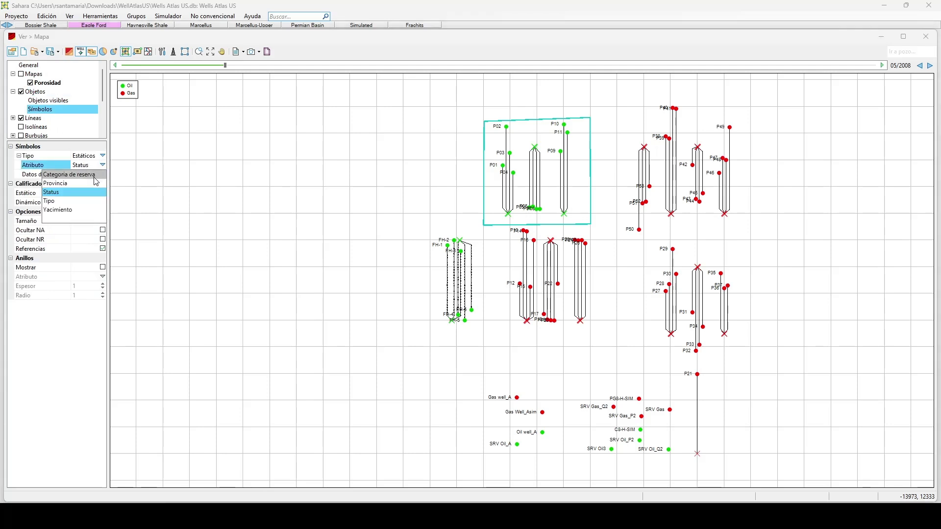
click(93, 210)
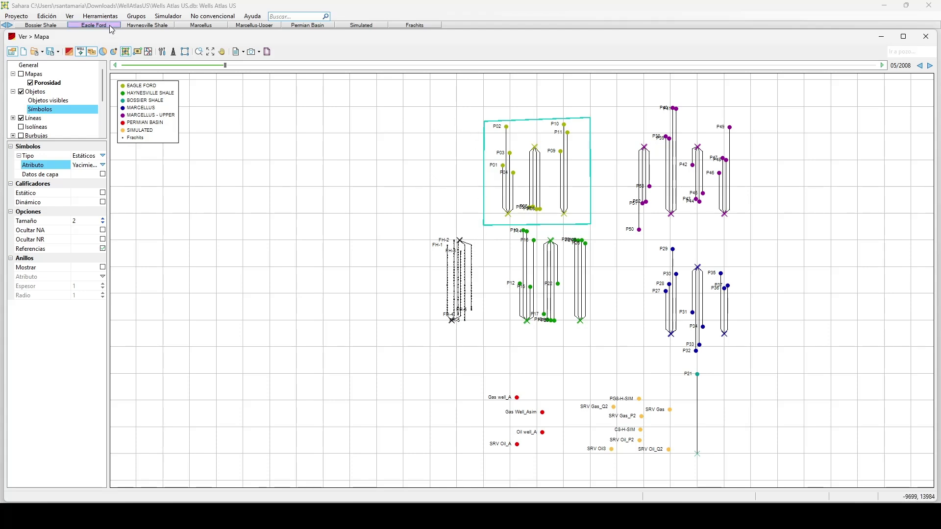
Open the Producciones view beside the map and display the production charts of well P09.
click(69, 17)
click(68, 23)
click(70, 17)
click(88, 36)
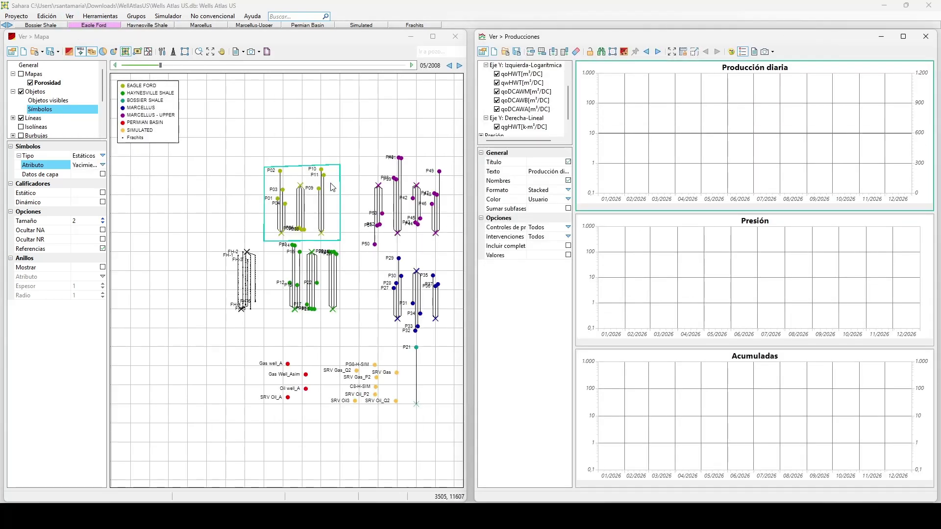
click(318, 188)
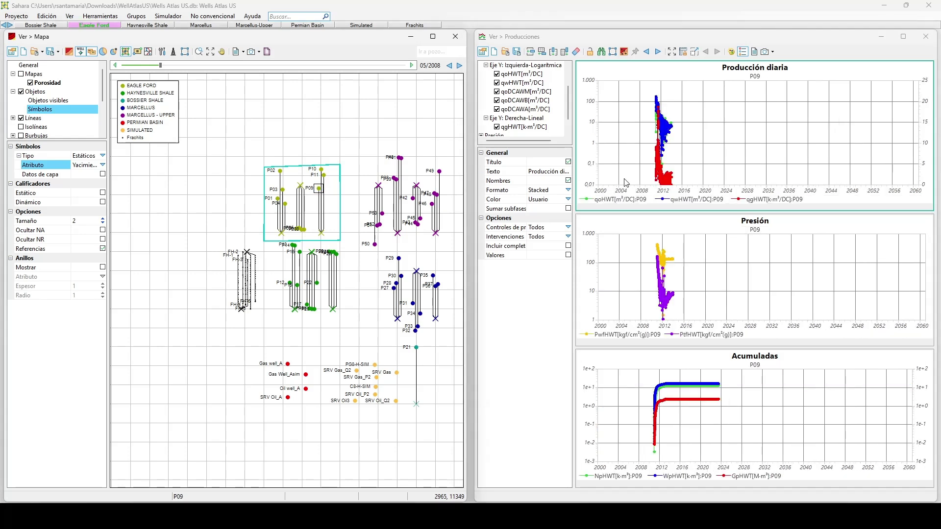
scroll(624, 255, up, 2)
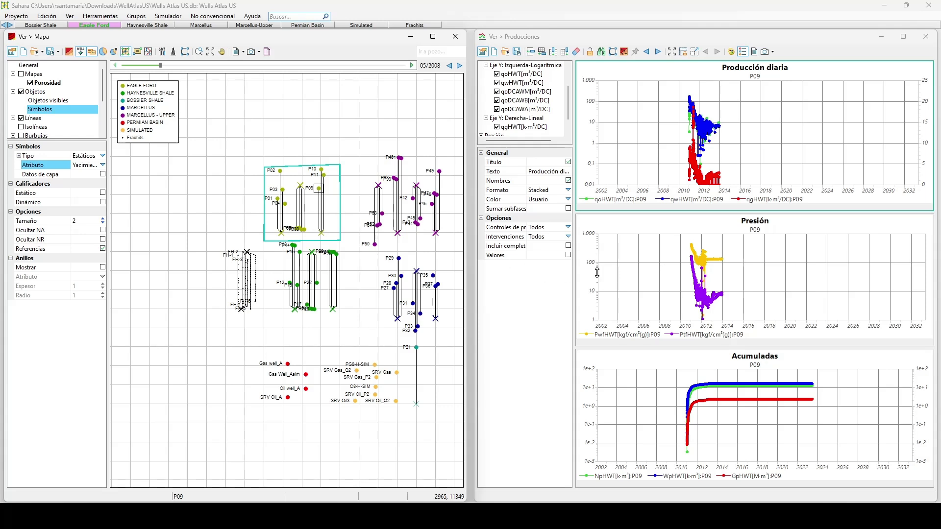
Select Eagle Ford well P03 on the map to display its production, pressure and cumulative charts.
scroll(287, 299, up, 2)
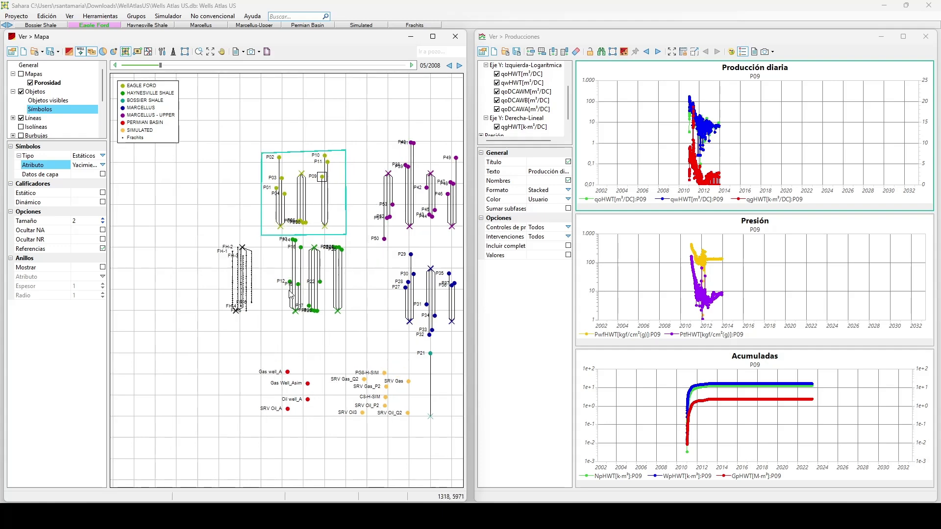
scroll(275, 238, up, 2)
scroll(275, 238, down, 4)
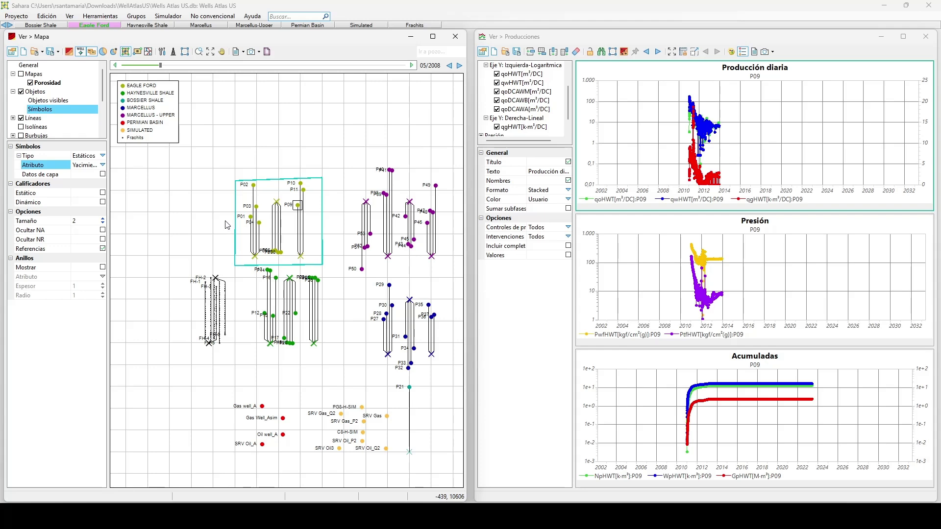
scroll(227, 225, up, 1)
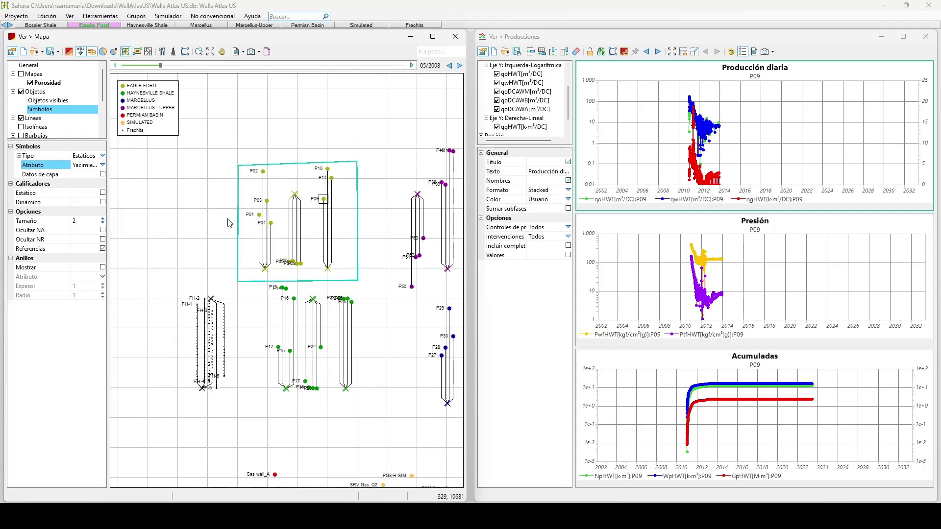
click(268, 201)
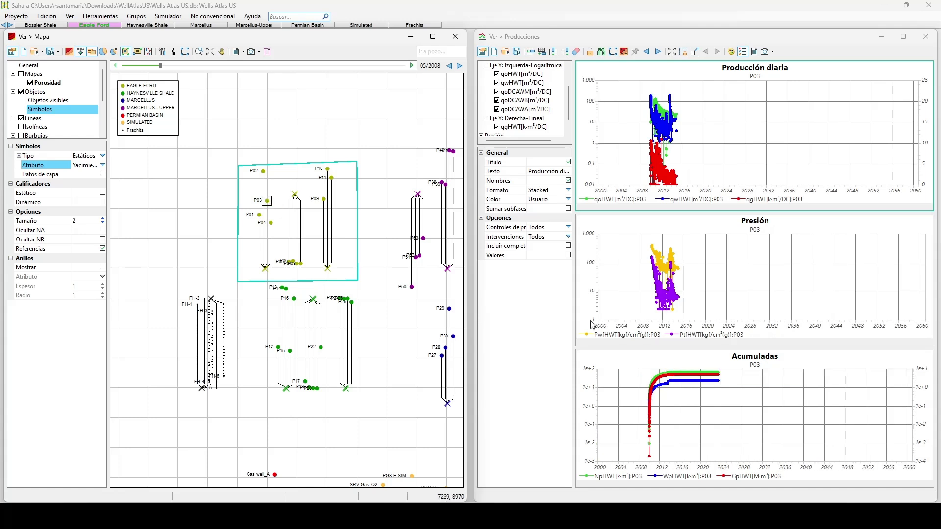
scroll(650, 148, up, 3)
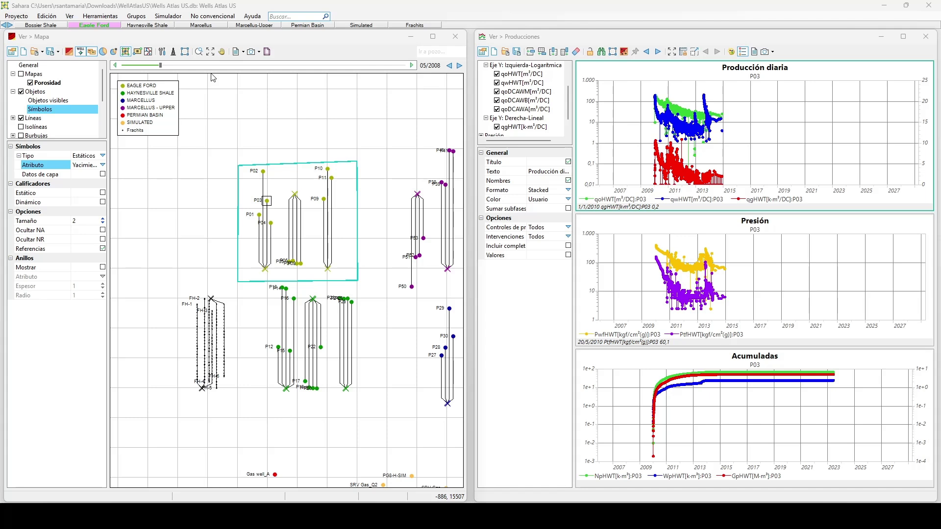
Open the unconventional Análisis de pozo window for well P03, then reposition and enlarge it.
click(212, 17)
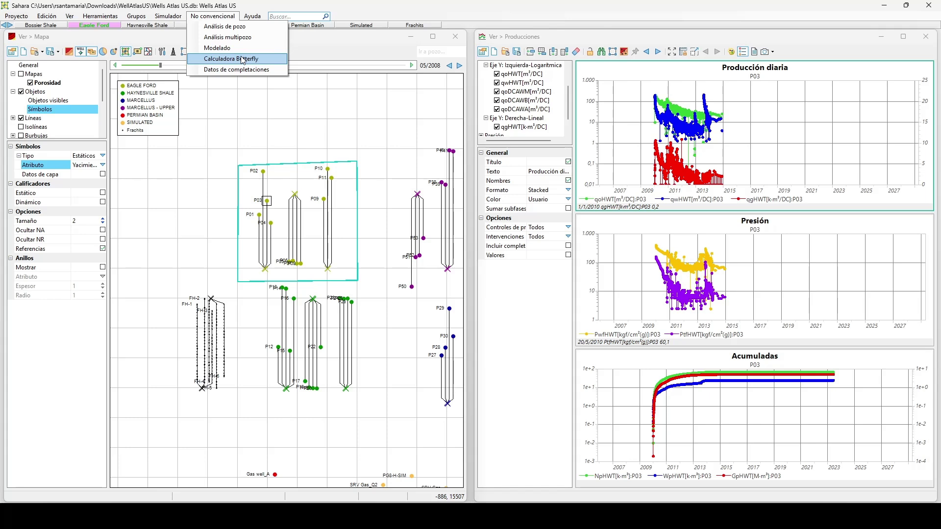
click(234, 29)
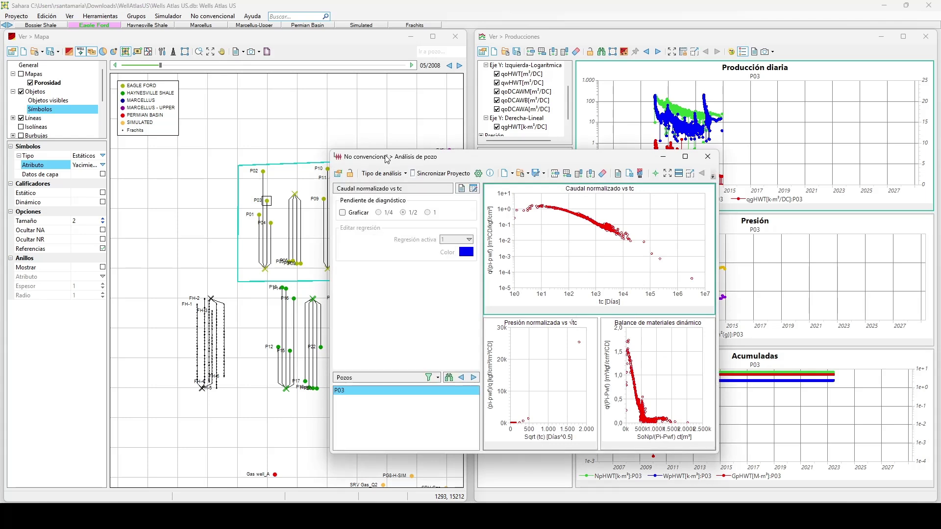
drag(387, 159, 243, 62)
drag(573, 358, 685, 386)
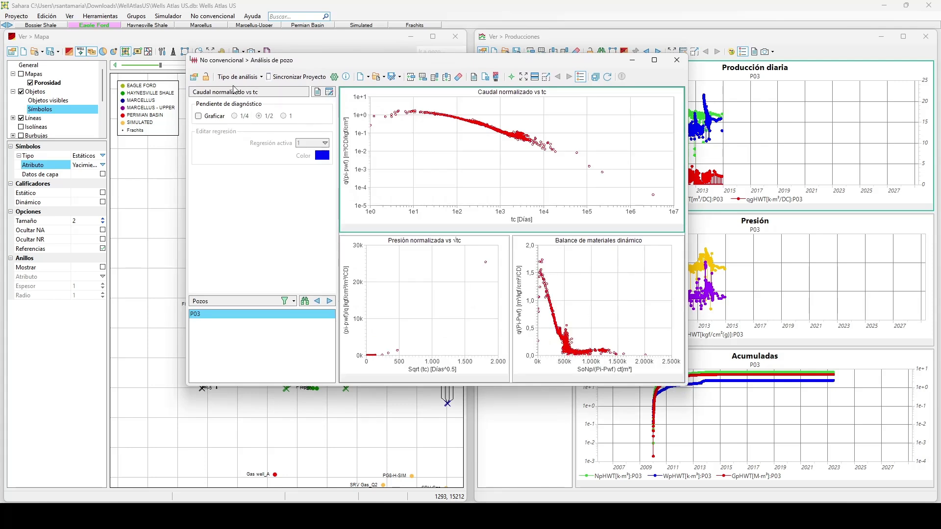
Start a new exercise and a new template with the Caudal vs tiempo chart, in a maximized well analysis window.
click(368, 77)
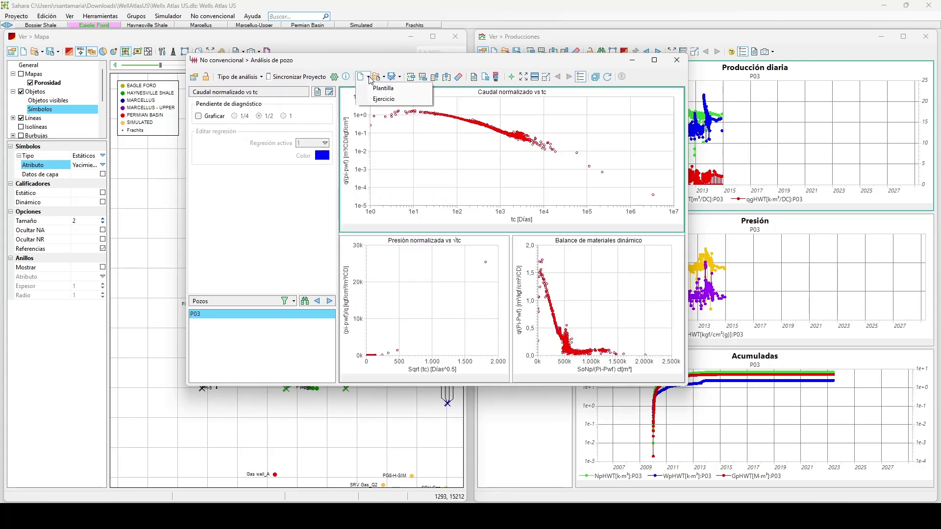
click(375, 101)
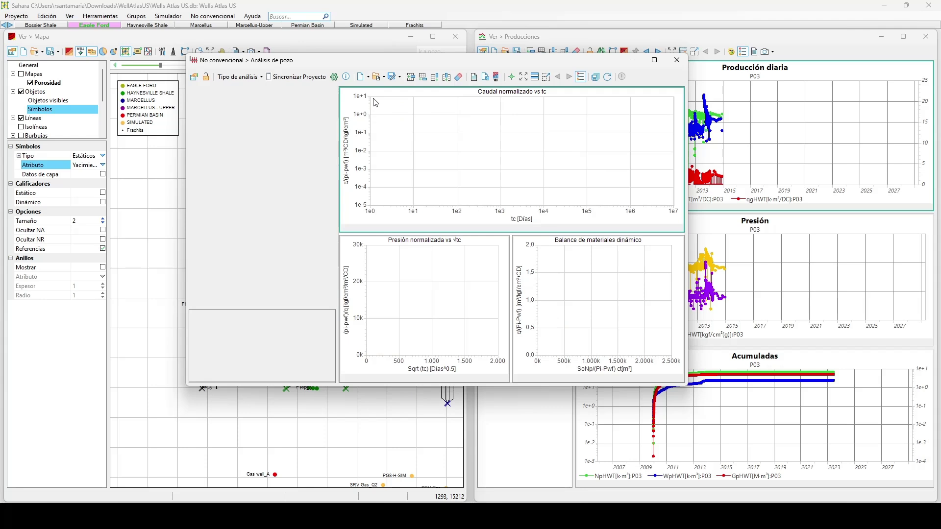
click(368, 78)
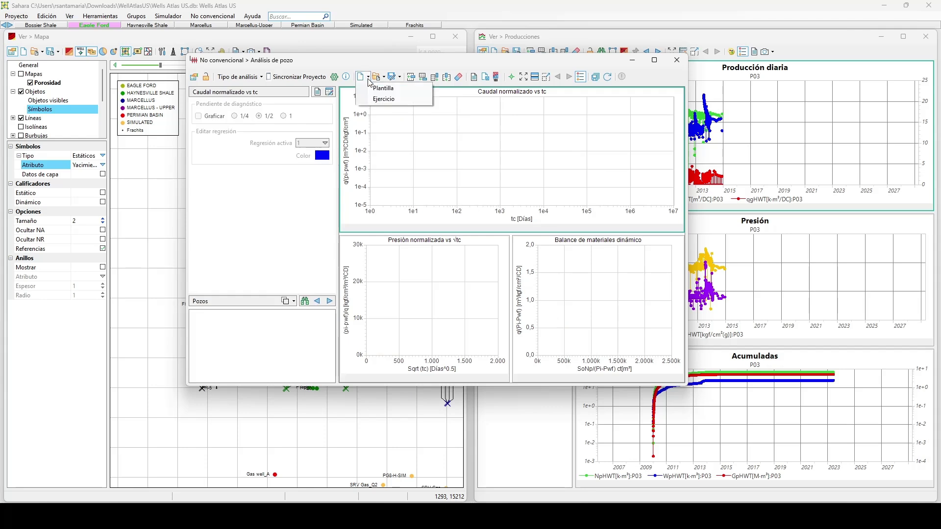
click(376, 88)
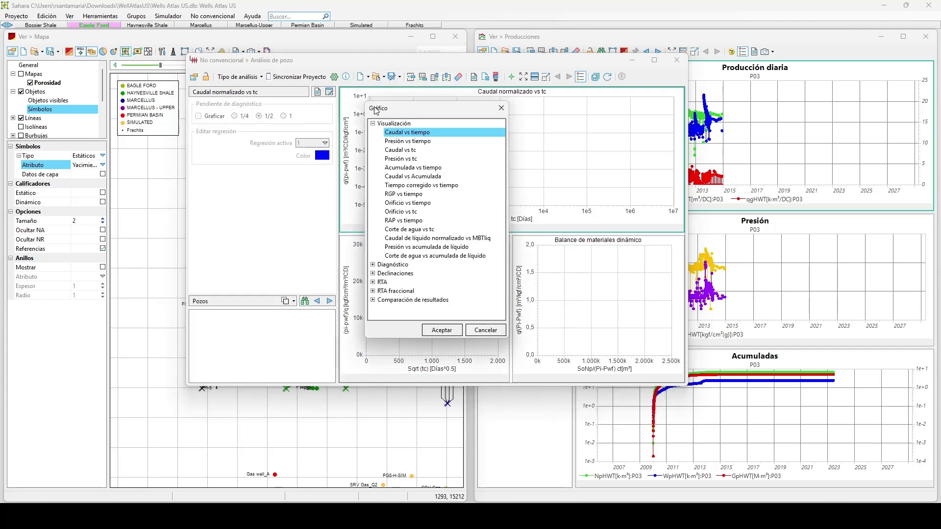
click(440, 325)
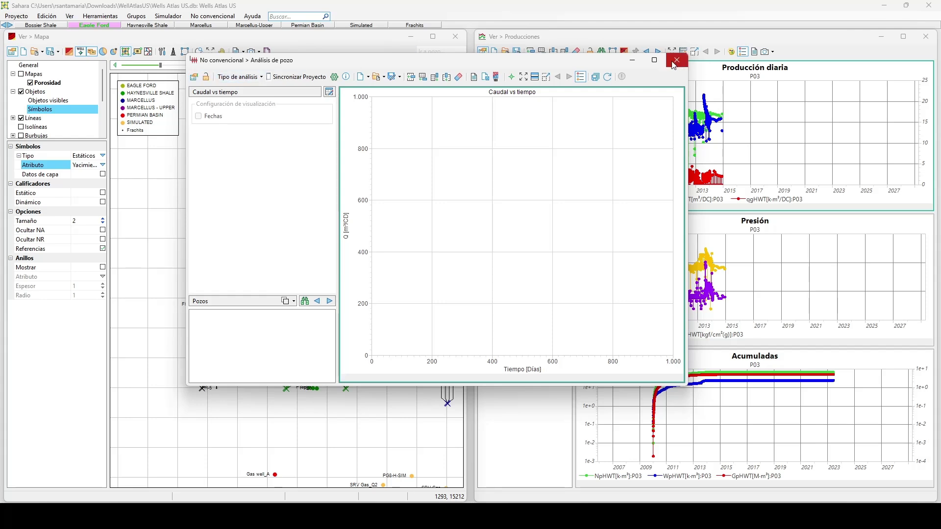
click(654, 61)
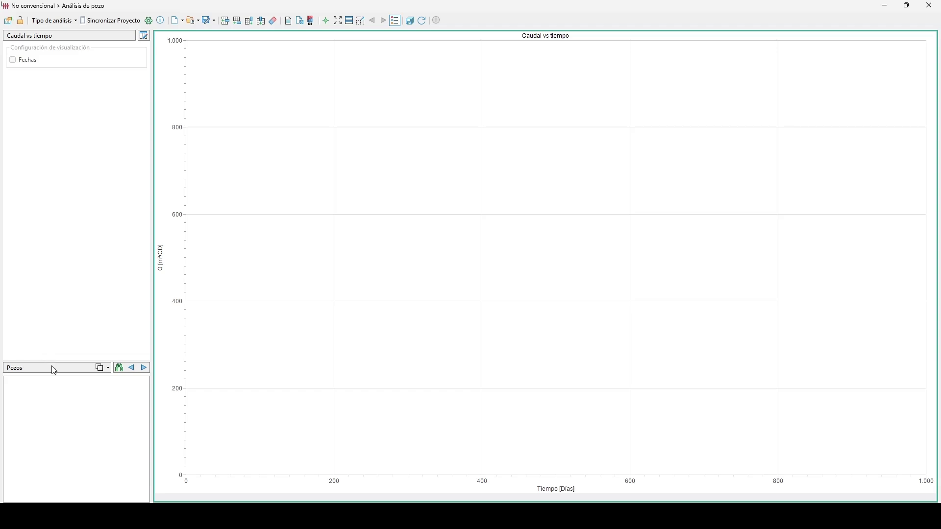
Inspect the well and group selection dialog and close it without choosing any wells.
click(117, 367)
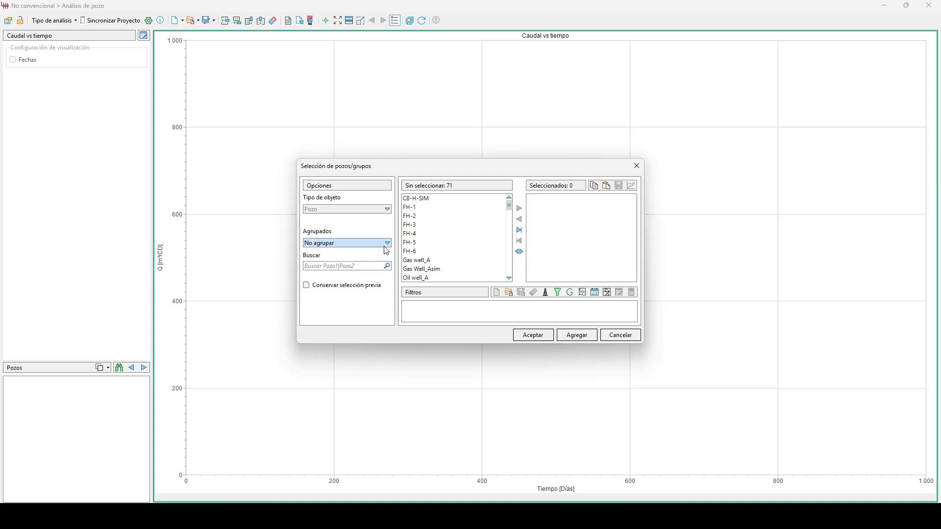
click(640, 167)
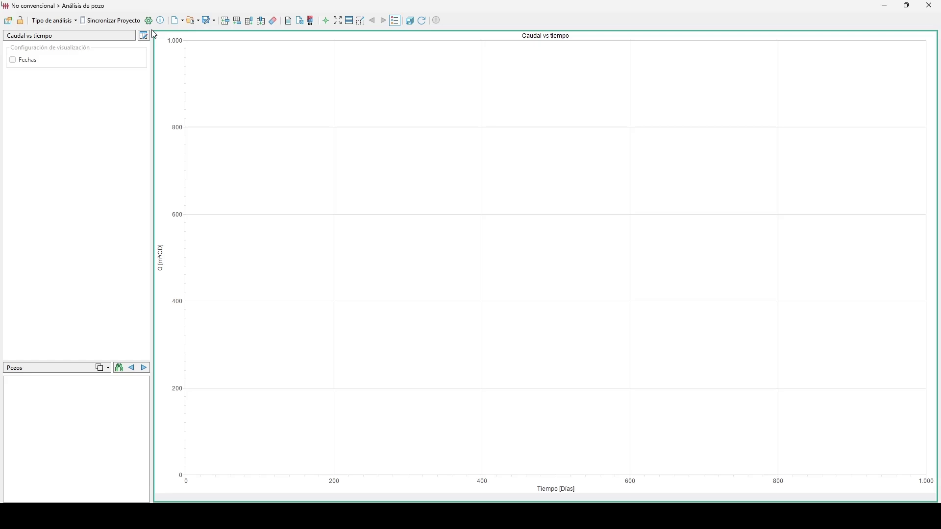
Hide and show the configuration panel of the well analysis window to see how it toggles.
click(8, 22)
click(8, 21)
click(8, 22)
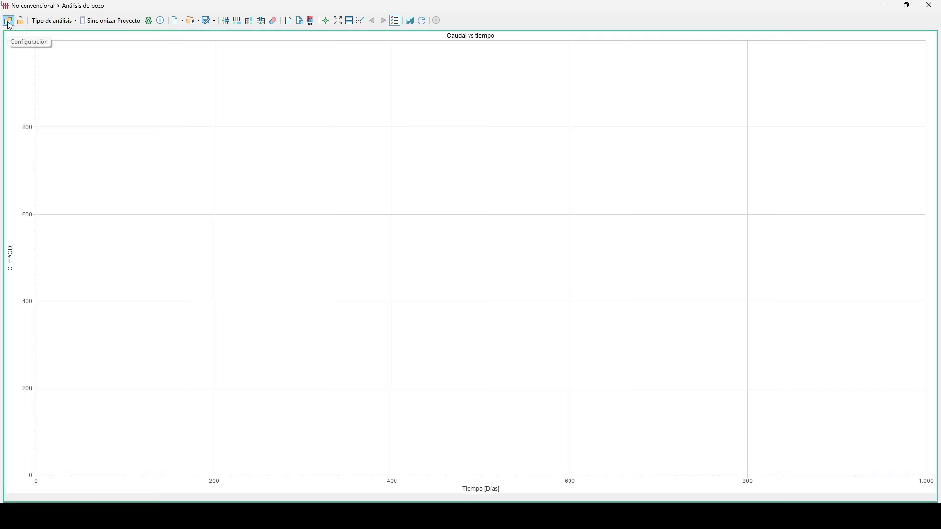
click(8, 22)
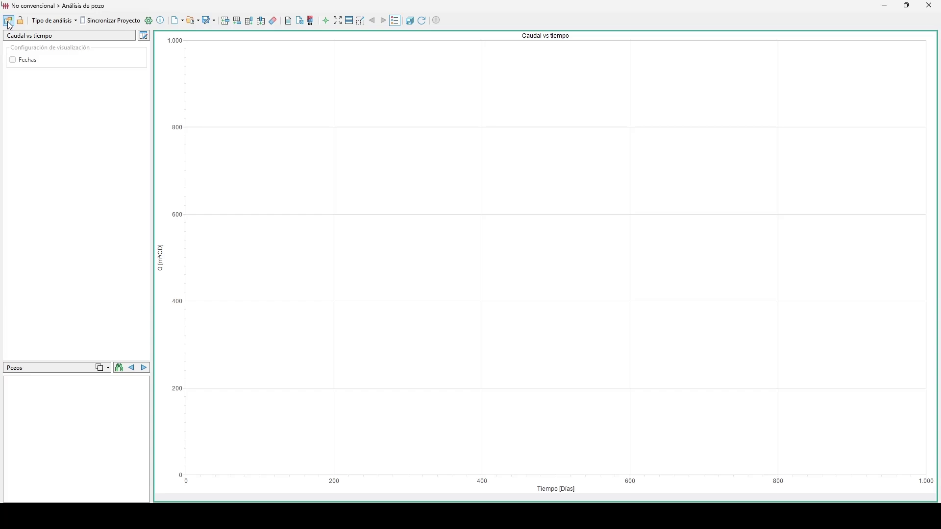
click(10, 24)
click(9, 24)
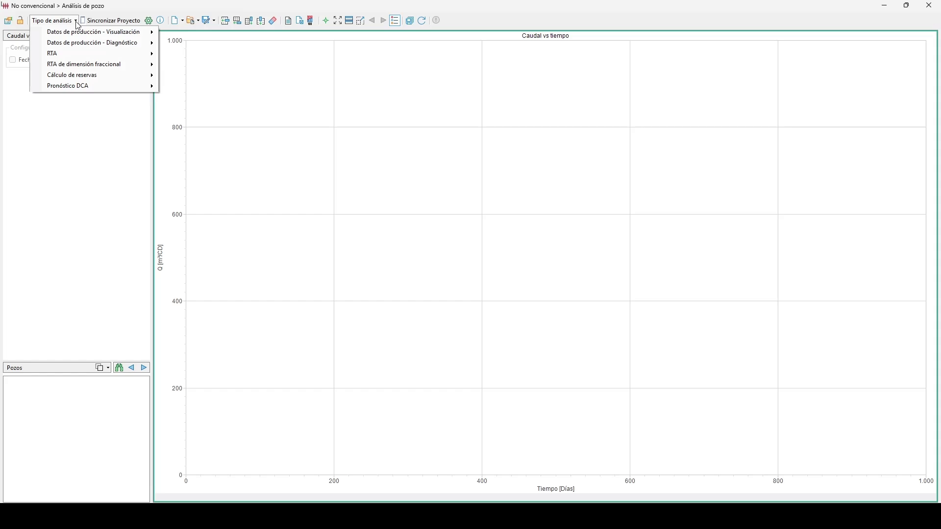
Review the available analysis types, including the fluid options for production data visualization.
mouse_move(61, 35)
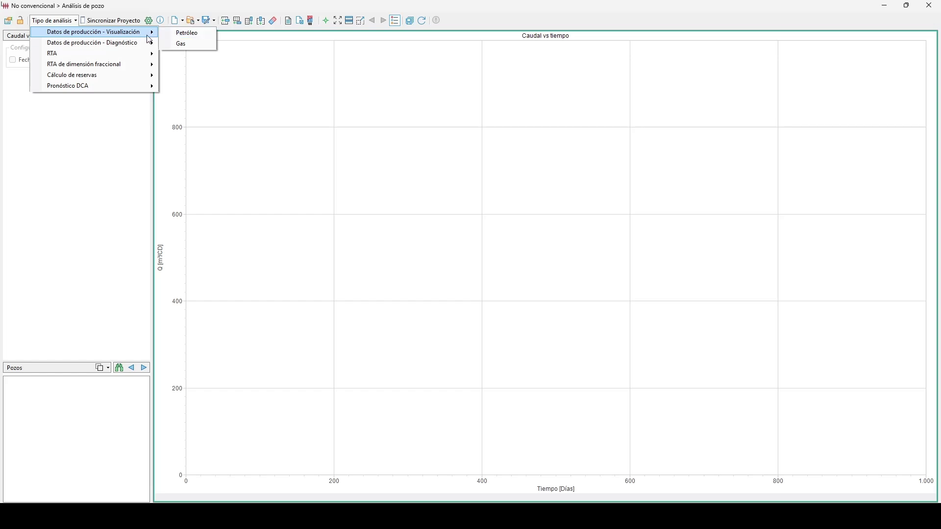
mouse_move(126, 57)
click(100, 22)
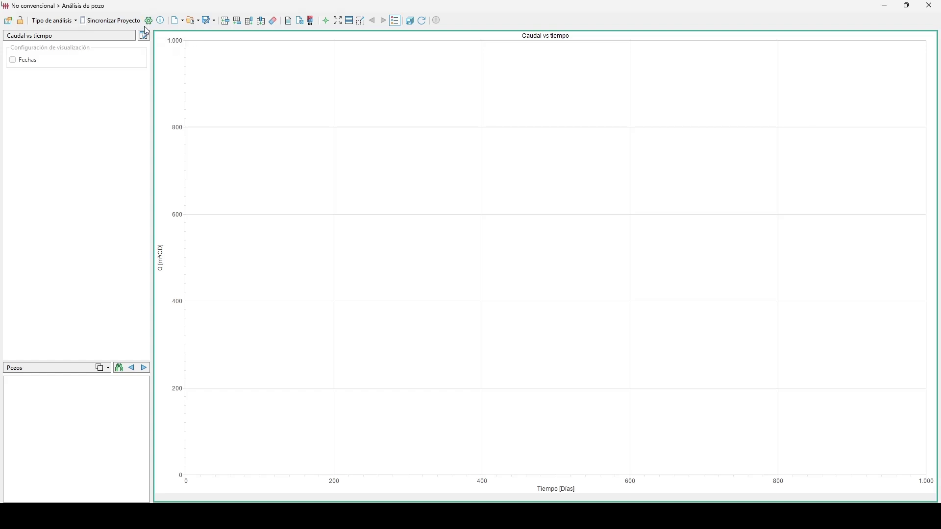
Open the configuration and review the general options for data source, scenario, bottomhole pressure and phase.
click(147, 22)
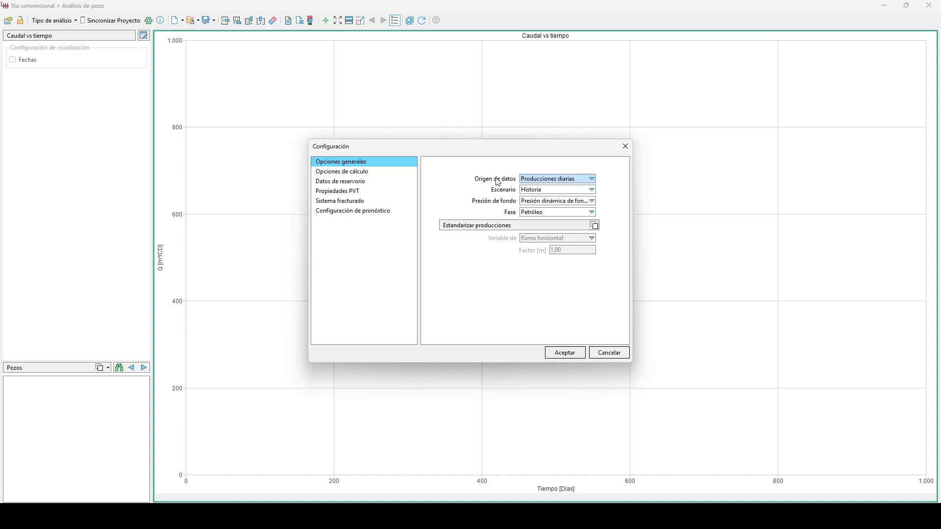
click(536, 181)
click(535, 182)
click(539, 193)
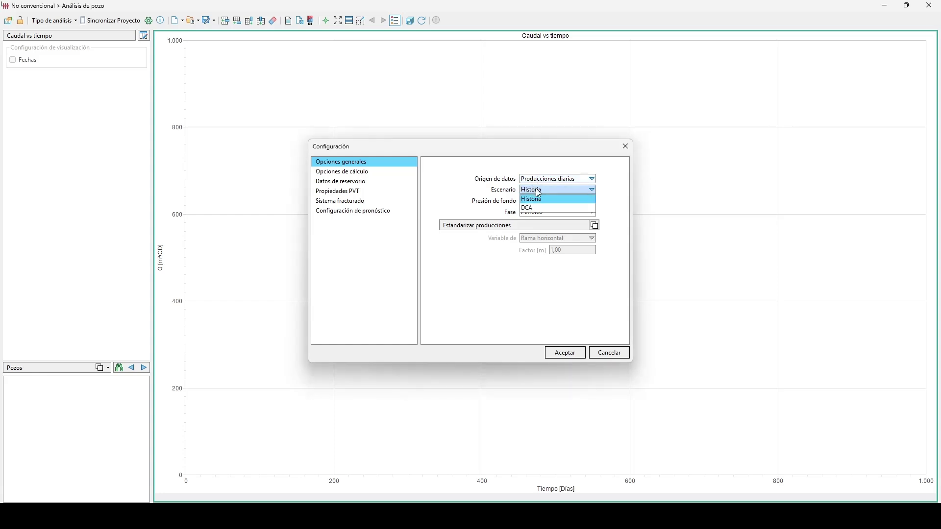
click(536, 201)
click(535, 201)
click(533, 205)
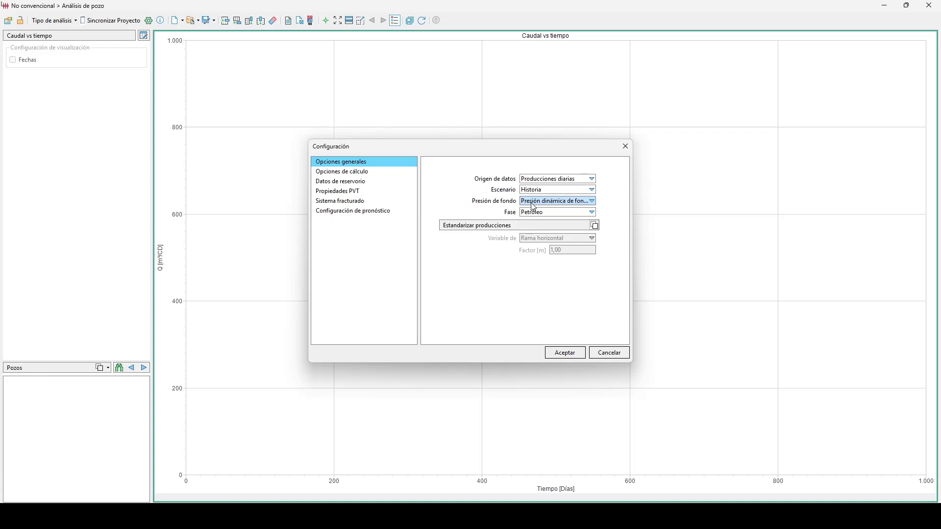
click(533, 204)
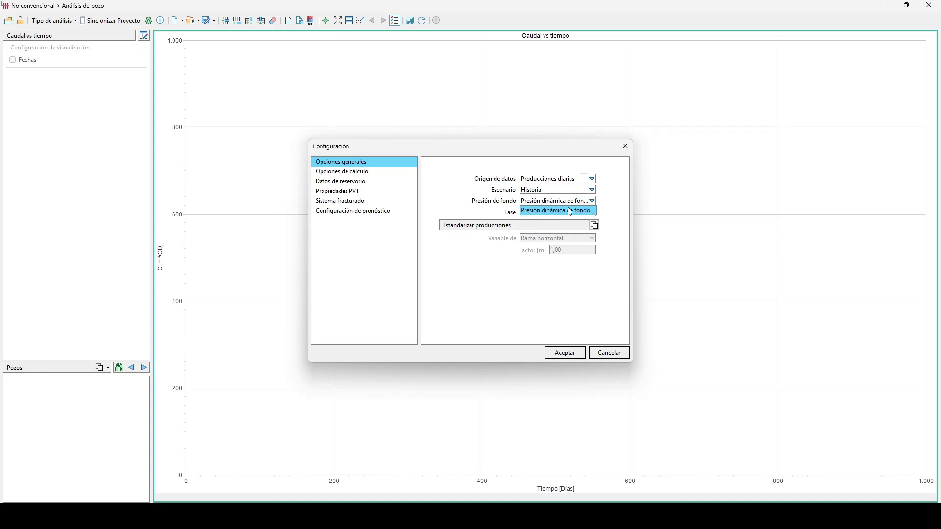
click(509, 217)
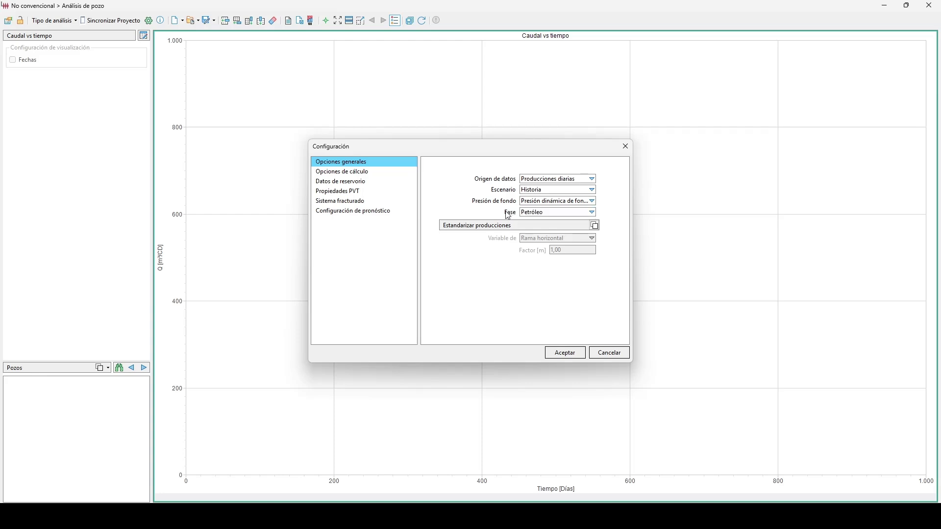
click(539, 213)
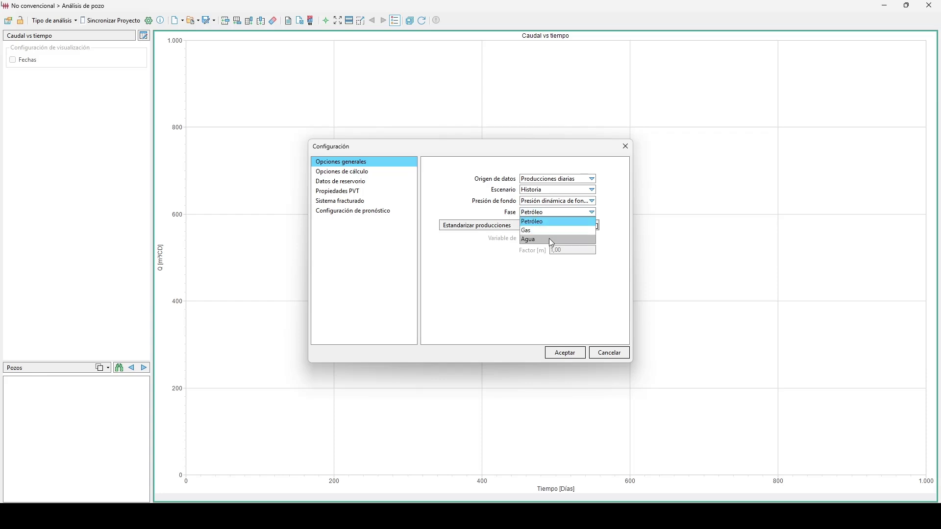
click(528, 216)
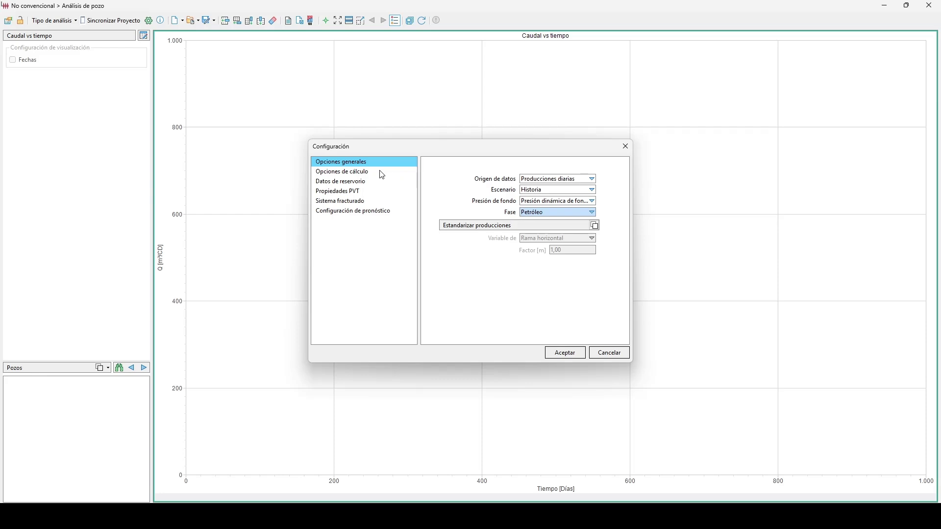
Review the superposition time choices in the calculation options and the Ct options in the reservoir data.
click(363, 173)
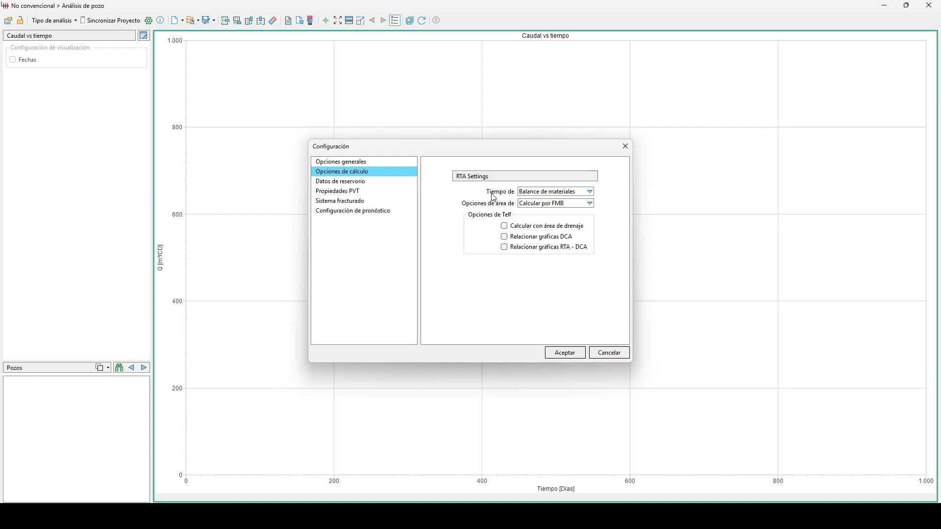
click(520, 192)
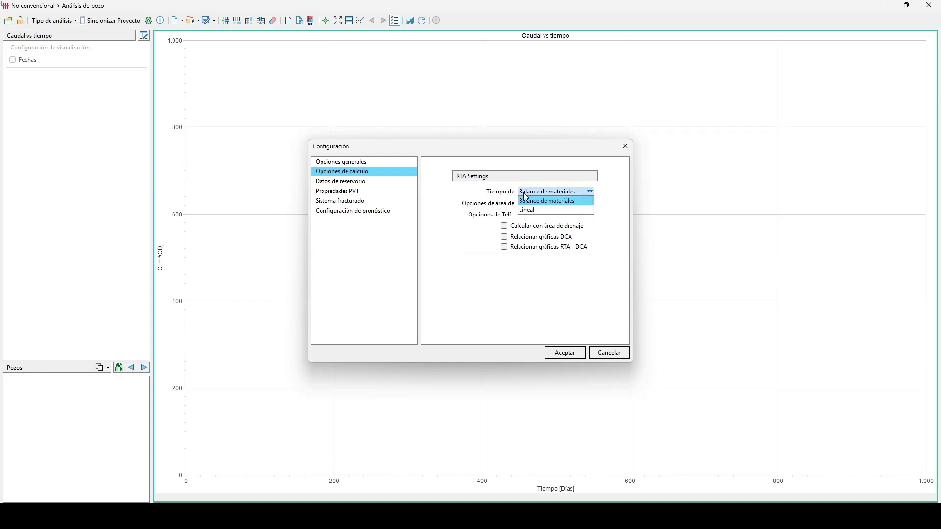
click(521, 192)
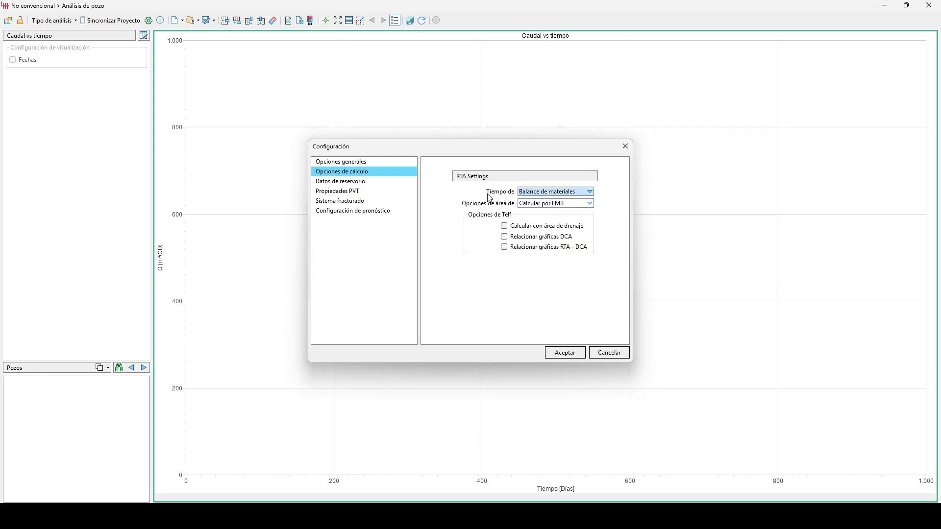
click(352, 185)
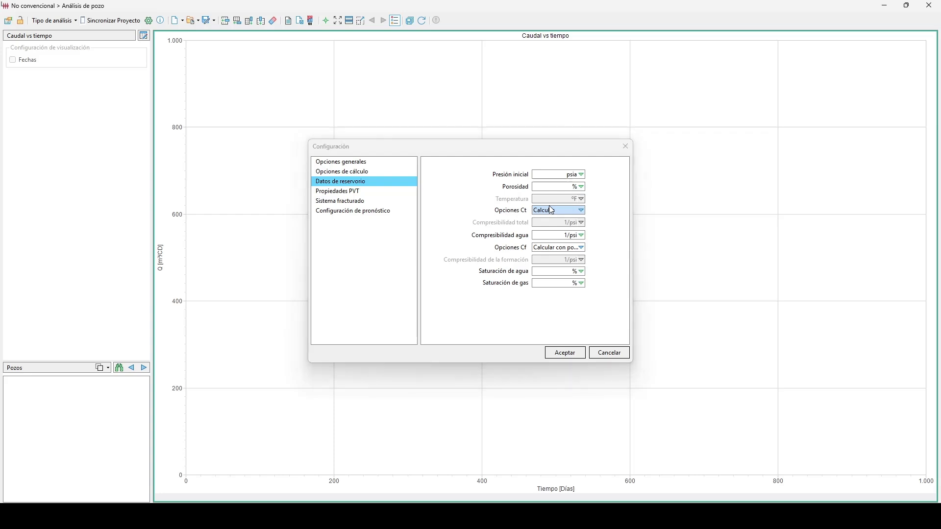
click(541, 211)
click(473, 227)
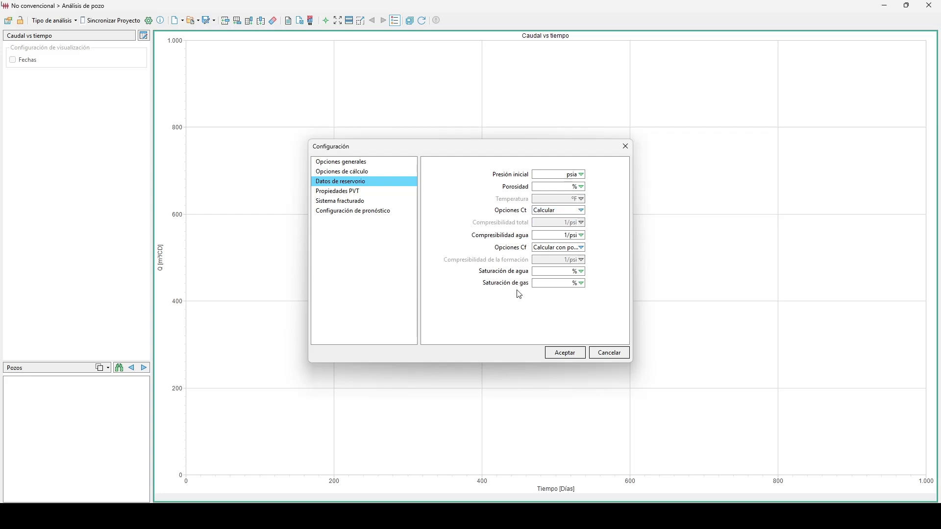
Examine the PVT properties and fractured system settings that apply to the Petróleo phase.
click(350, 196)
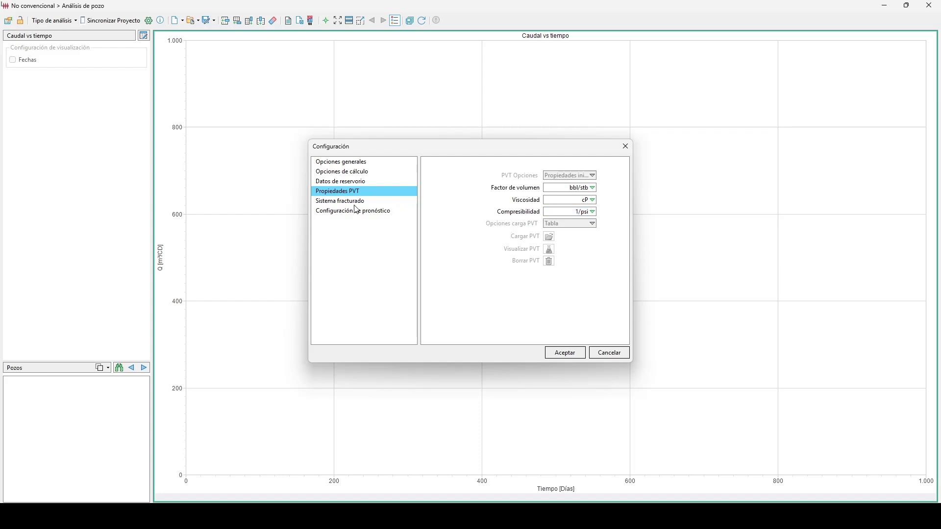
click(338, 203)
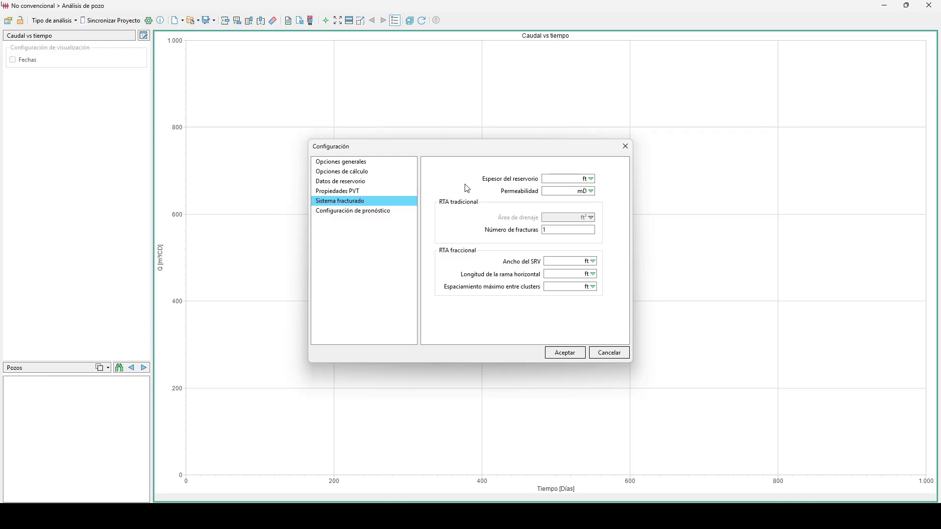
click(356, 191)
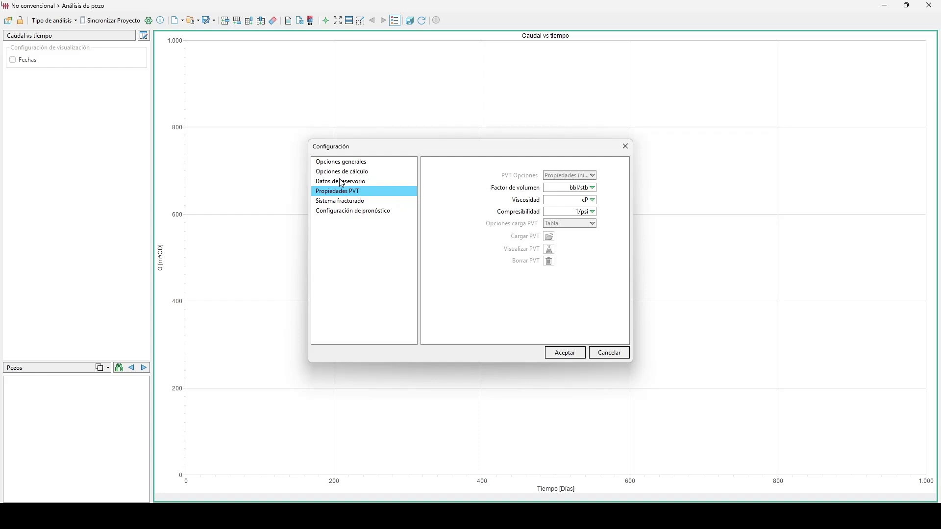
click(347, 163)
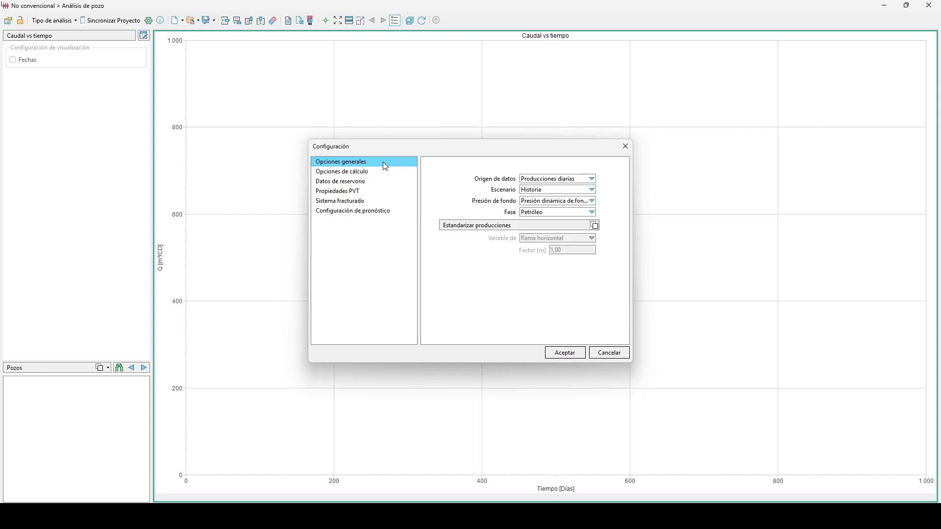
click(533, 213)
click(532, 213)
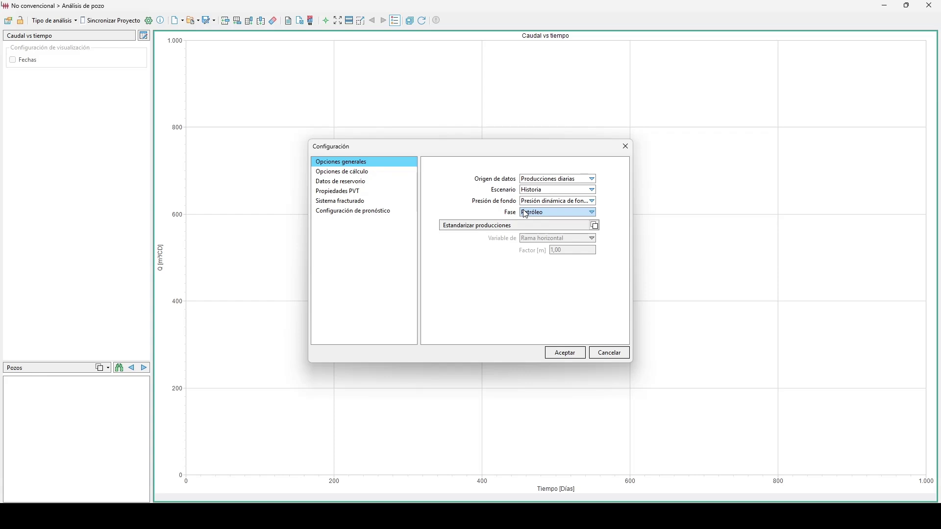
click(373, 192)
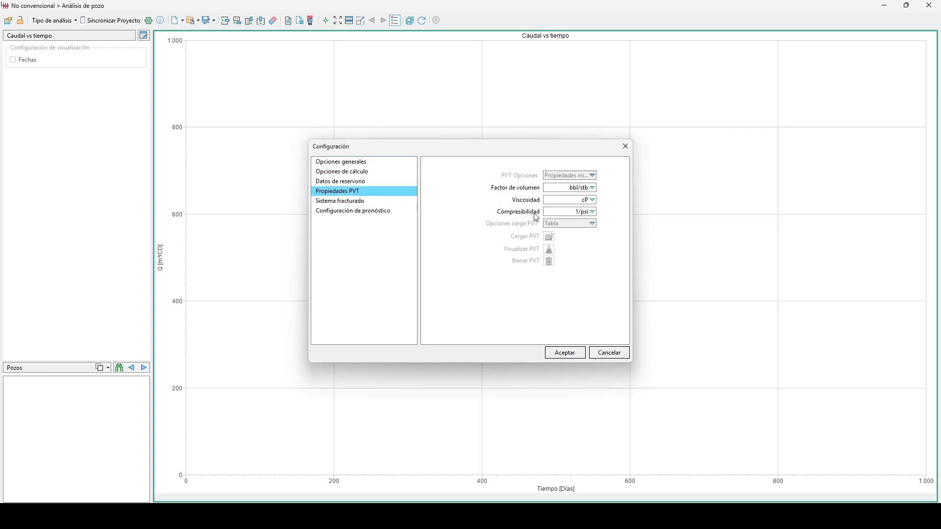
Set the phase to Gas in the general options and check the PVT property settings for it.
click(342, 163)
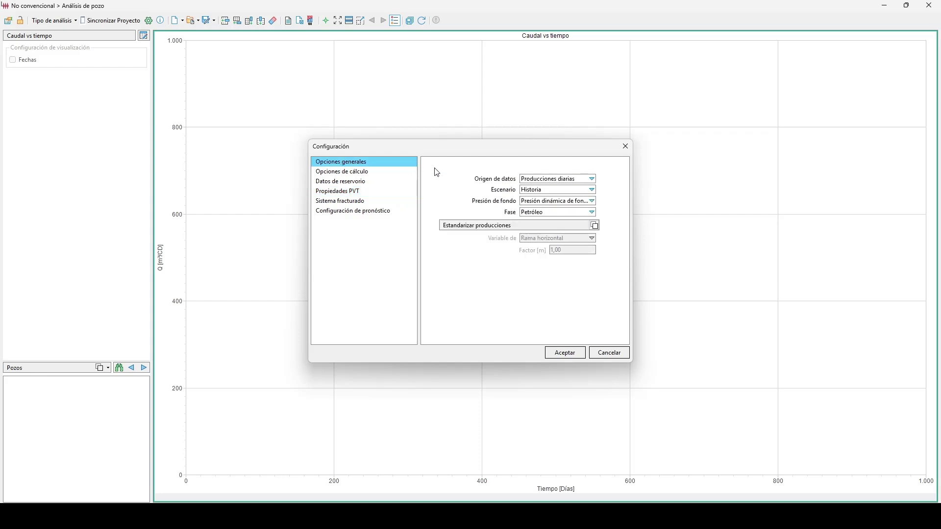
click(540, 212)
click(534, 231)
click(370, 192)
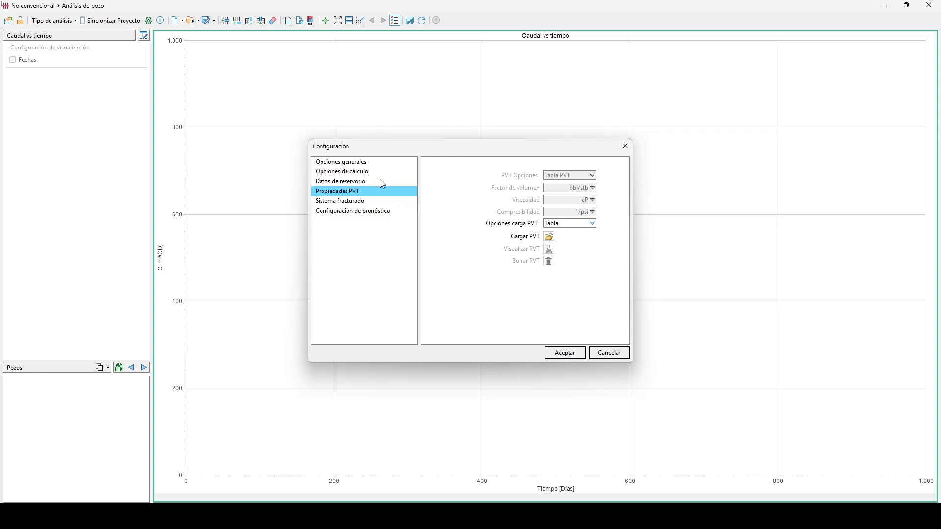
Review the calculation options and reservoir data for the gas phase, and cancel the configuration changes.
click(366, 181)
click(363, 173)
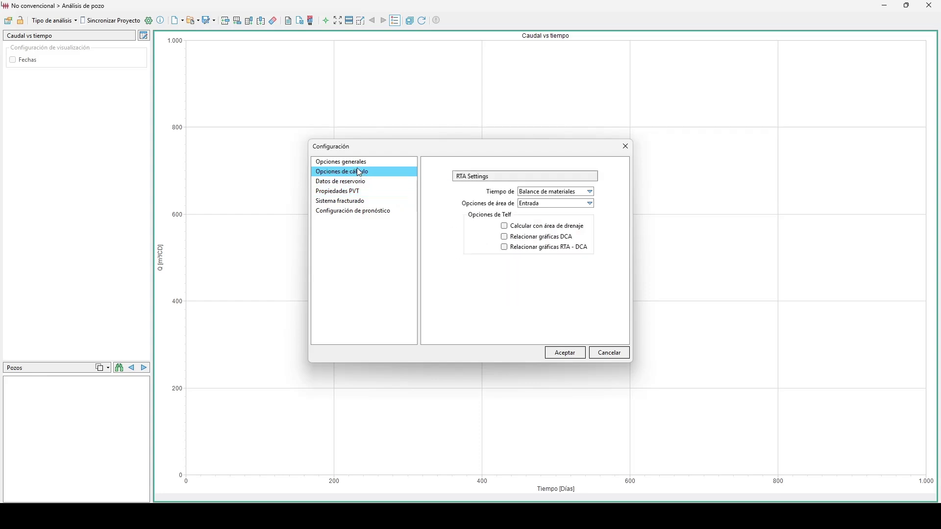
click(354, 182)
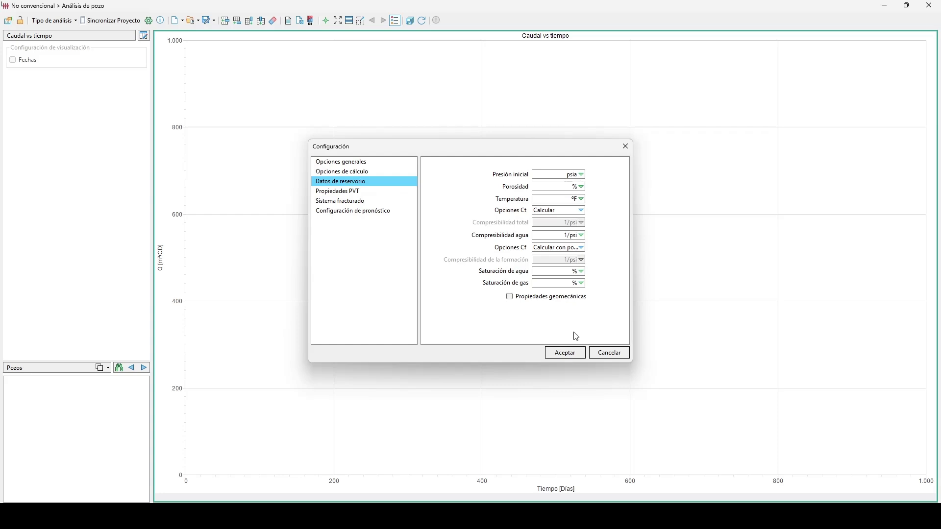
click(600, 353)
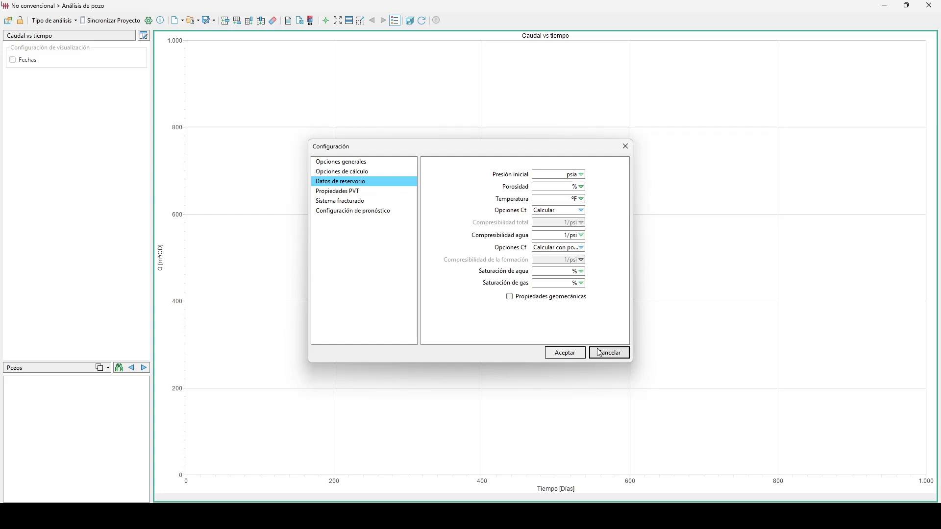
click(599, 353)
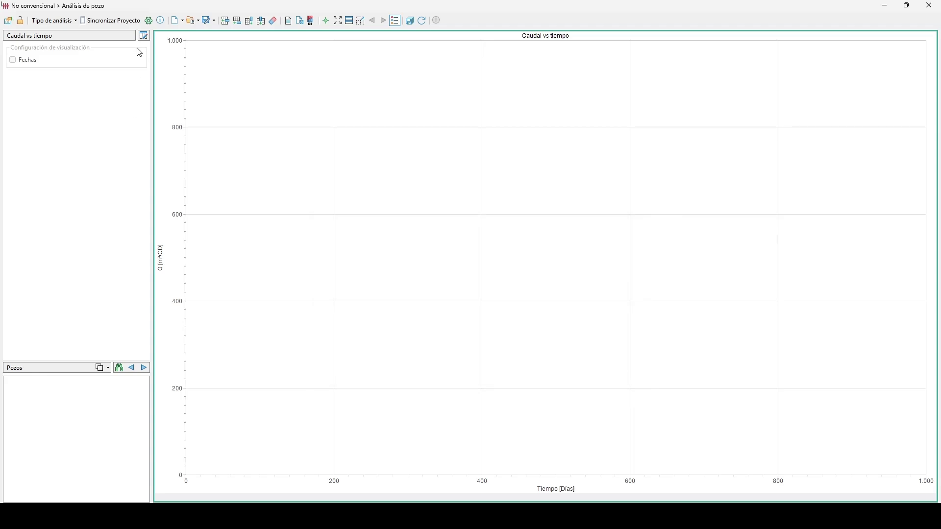
Synchronize the well analysis window with the project data, and turn the synchronization off again.
click(116, 24)
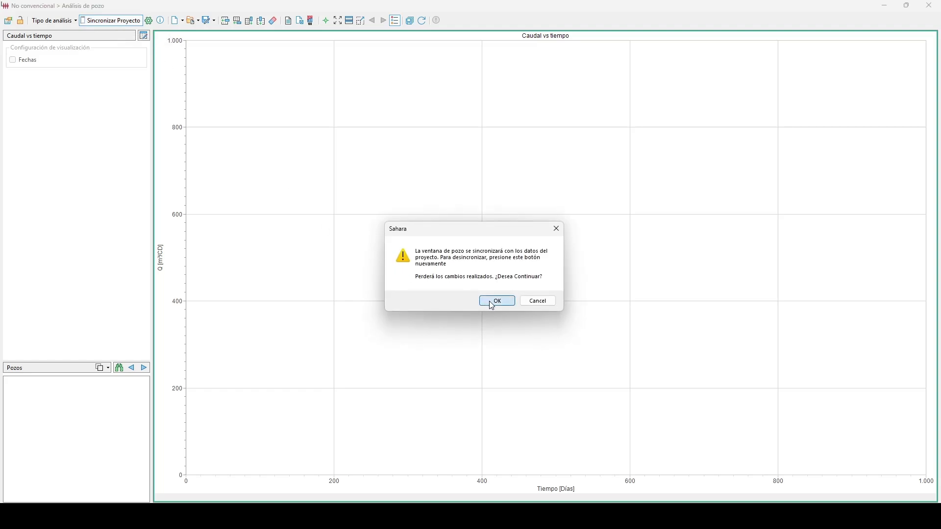
click(491, 303)
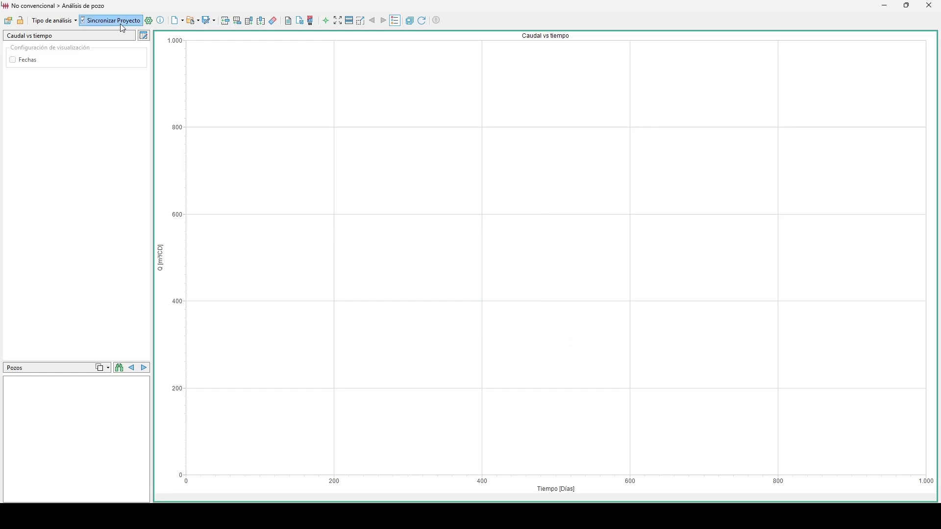
click(94, 21)
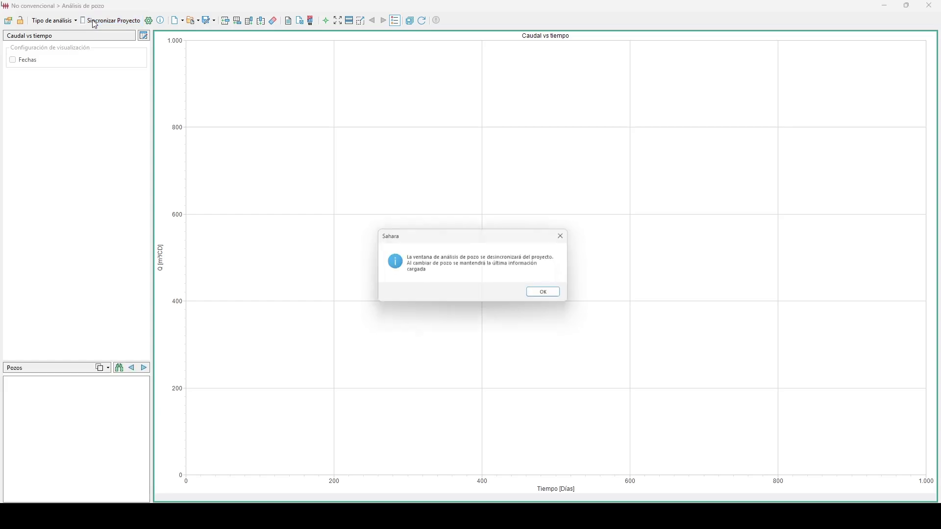
click(552, 295)
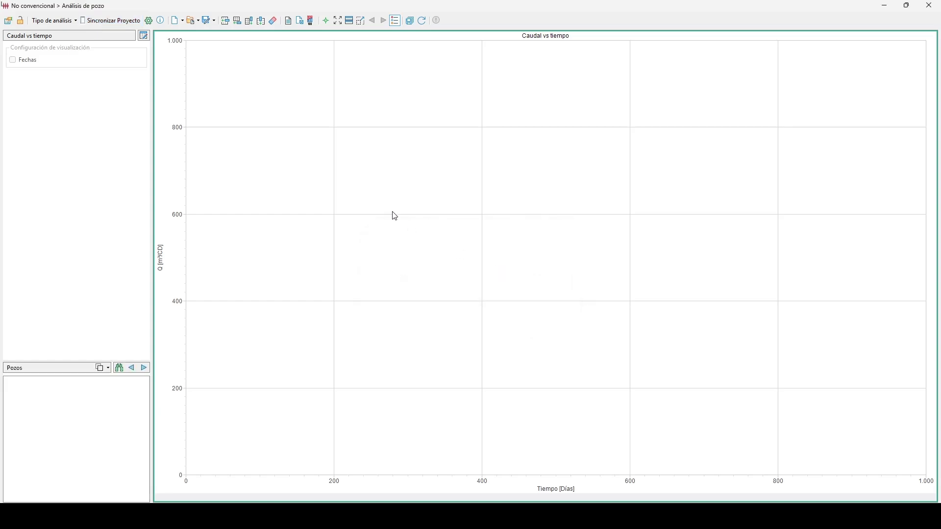
View the settings summary of the Caudal vs tiempo chart and close it.
click(149, 21)
drag(282, 42, 300, 61)
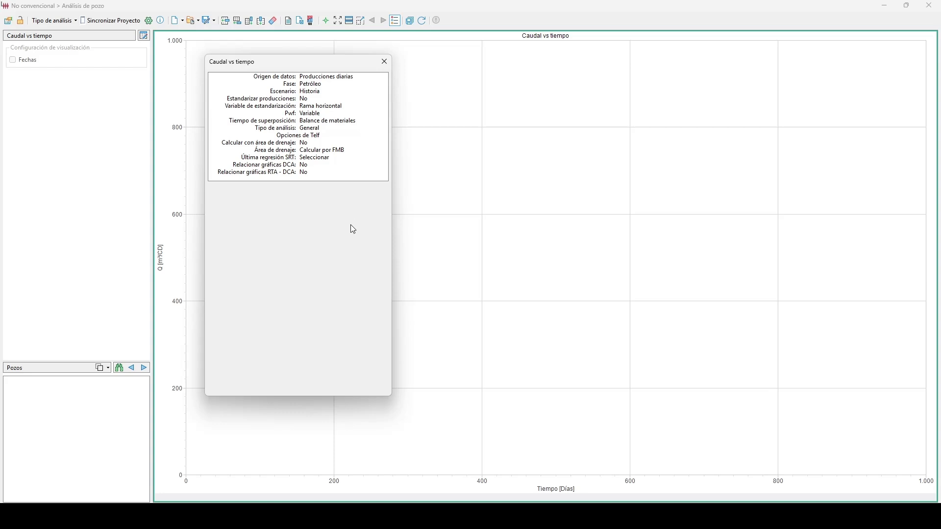
click(385, 62)
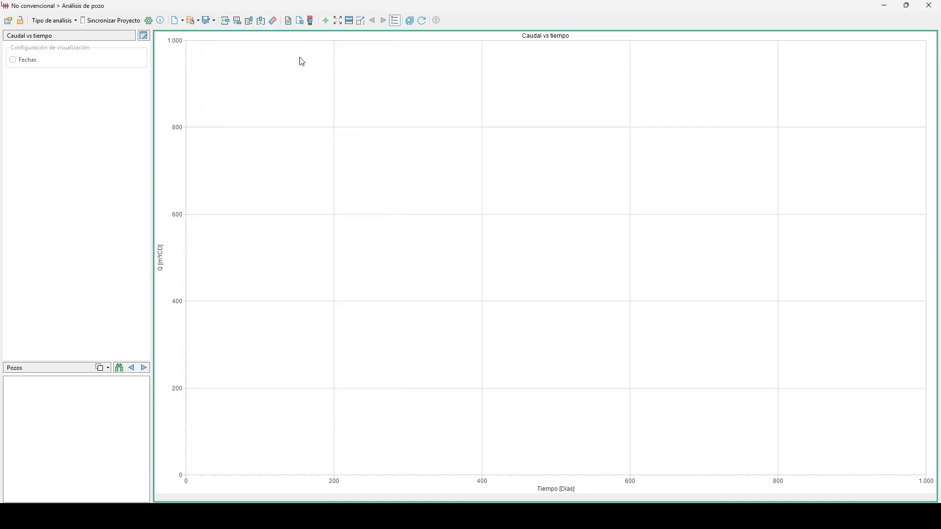
Look over the chart types offered for a new template, cancel, and check the options for creating new items.
click(184, 22)
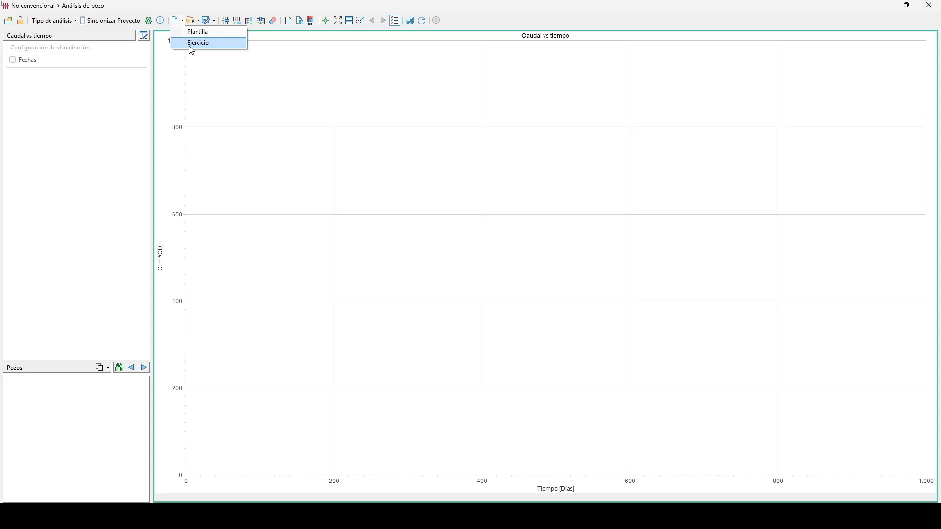
click(214, 34)
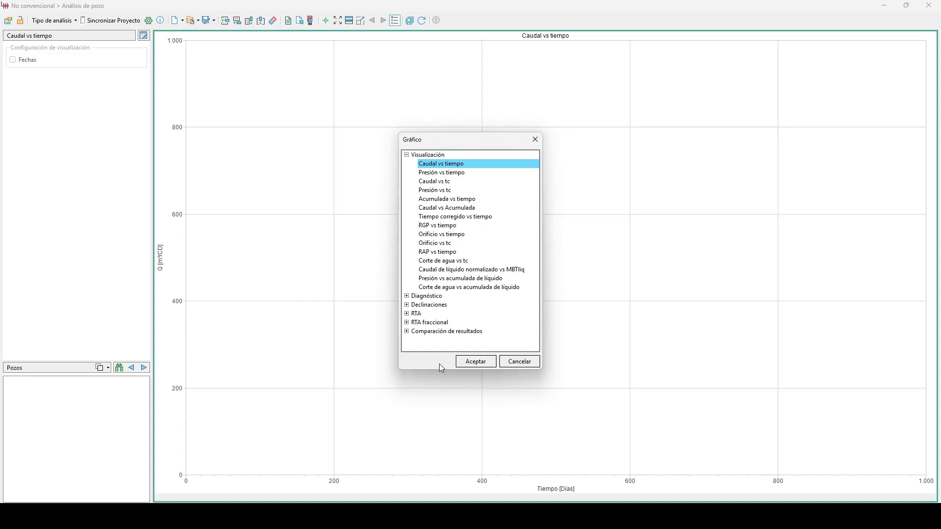
click(519, 365)
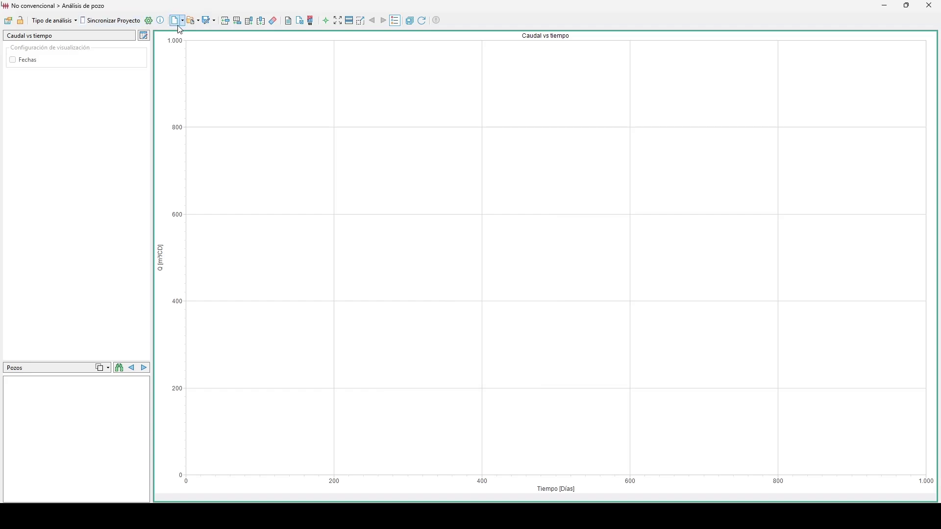
click(182, 21)
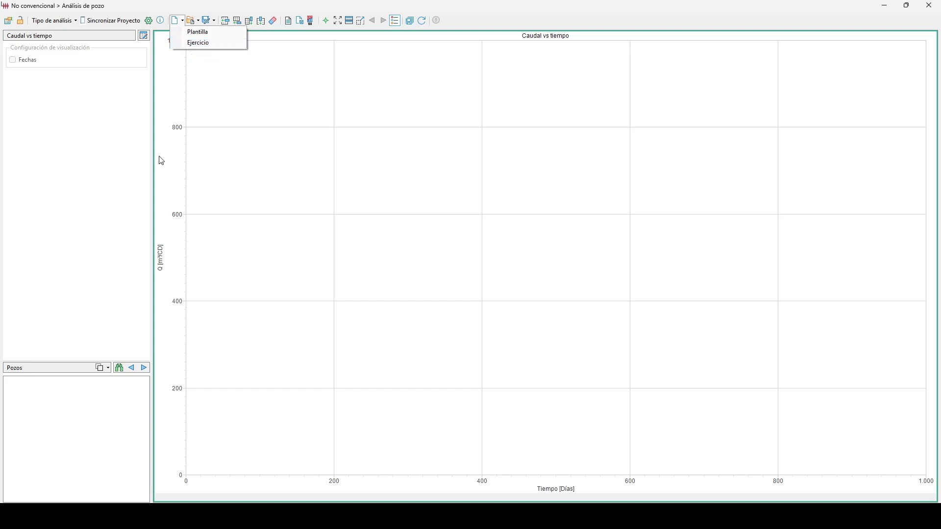
Select well P02 from the project's well list and load its data into the Caudal vs tiempo chart.
click(119, 368)
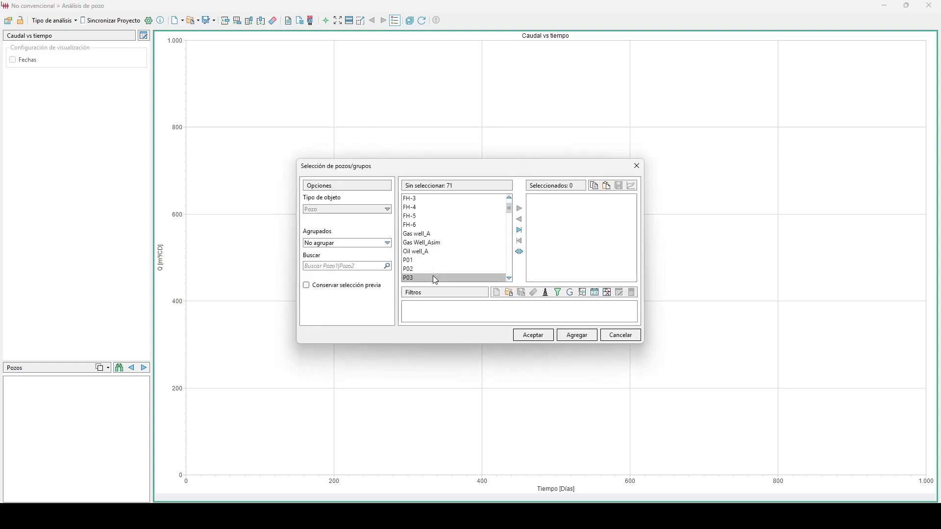
scroll(430, 258, down, 1)
double_click(430, 252)
click(533, 335)
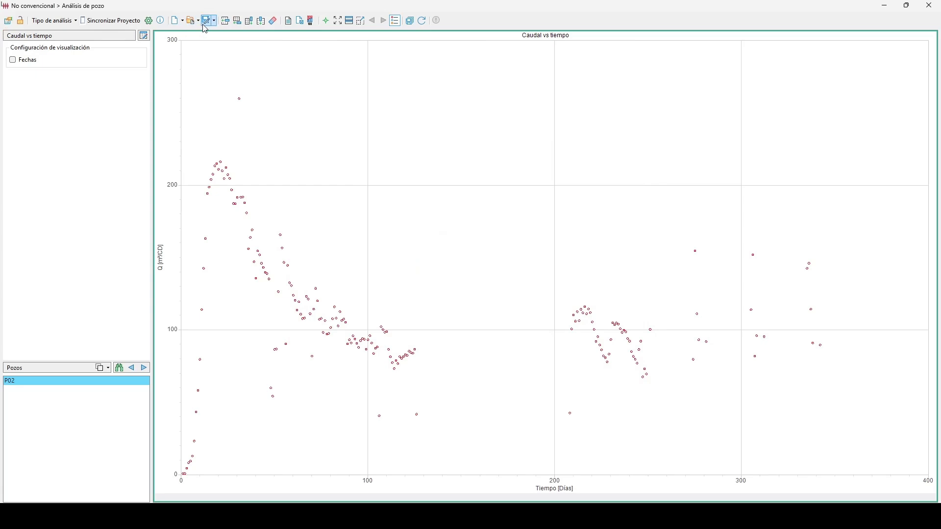
Start a new exercise, clearing the loaded well from the analysis.
click(185, 23)
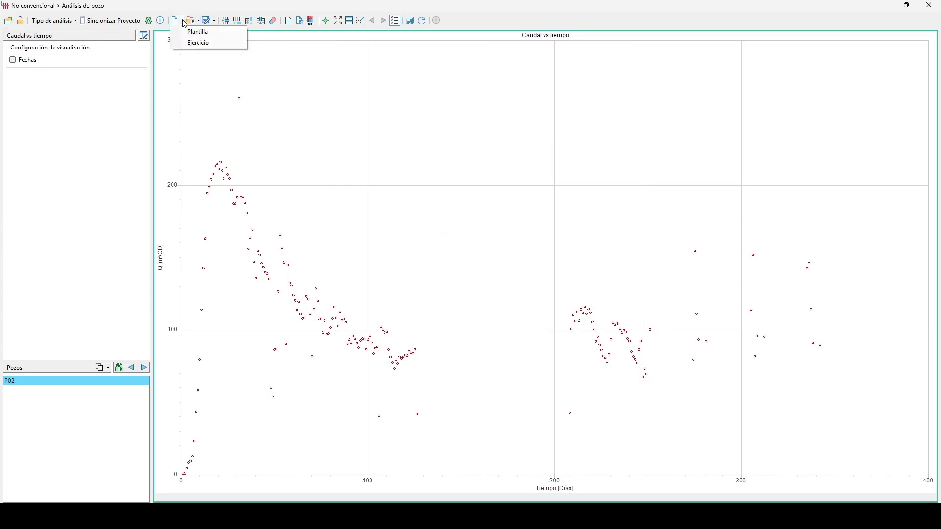
click(185, 23)
click(184, 23)
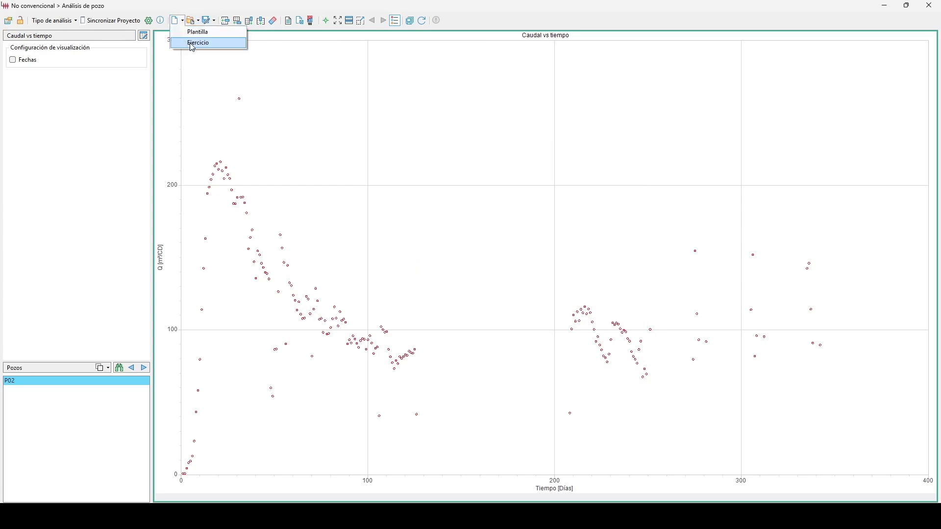
click(192, 45)
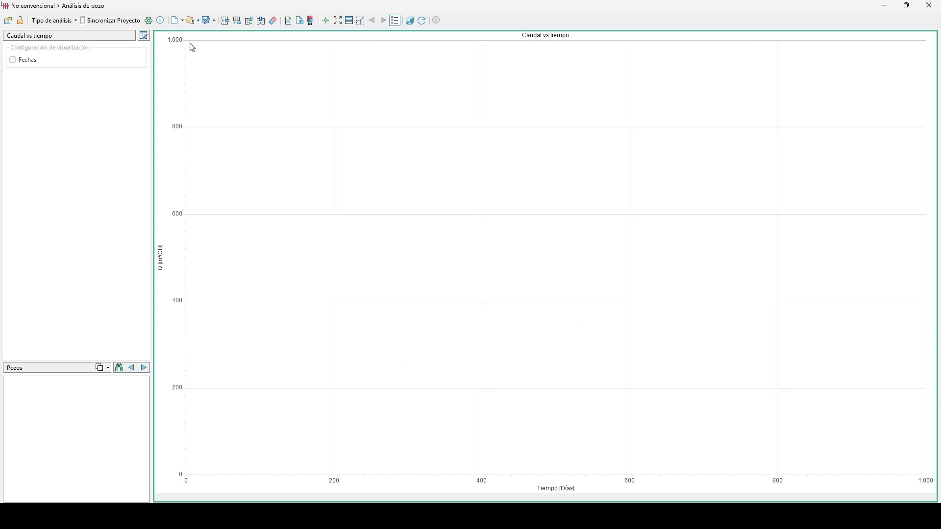
Look at the chart types offered for a new template and close the selection without creating one.
click(183, 22)
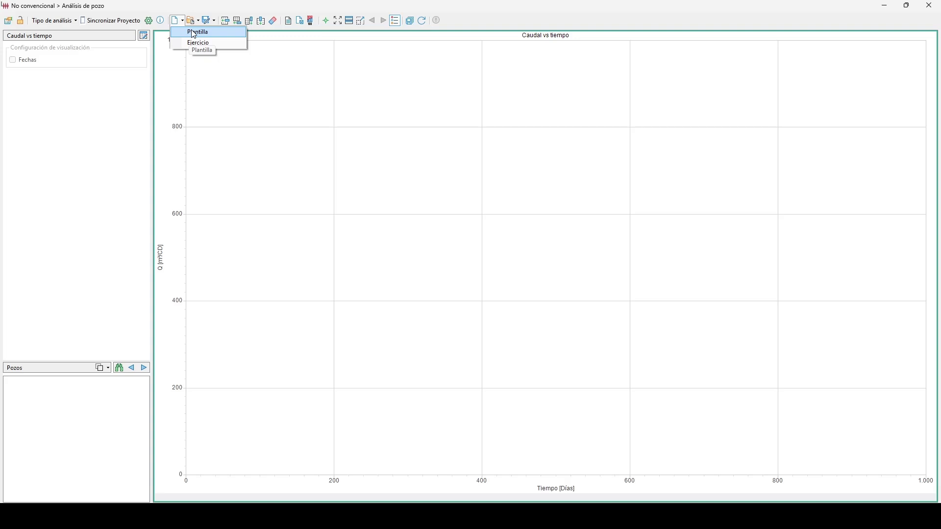
click(194, 34)
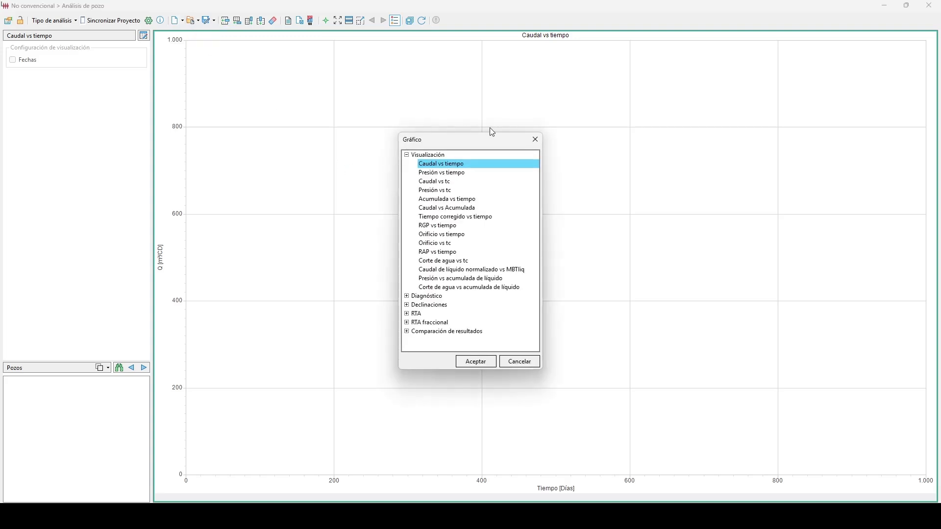
click(536, 139)
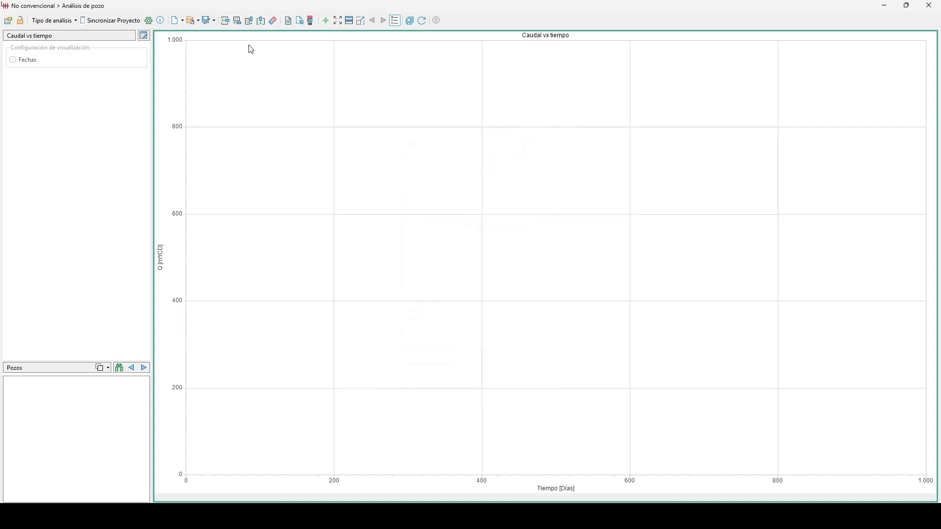
Check the open and save options, enter the name A for saving the exercise, and close without saving.
click(198, 21)
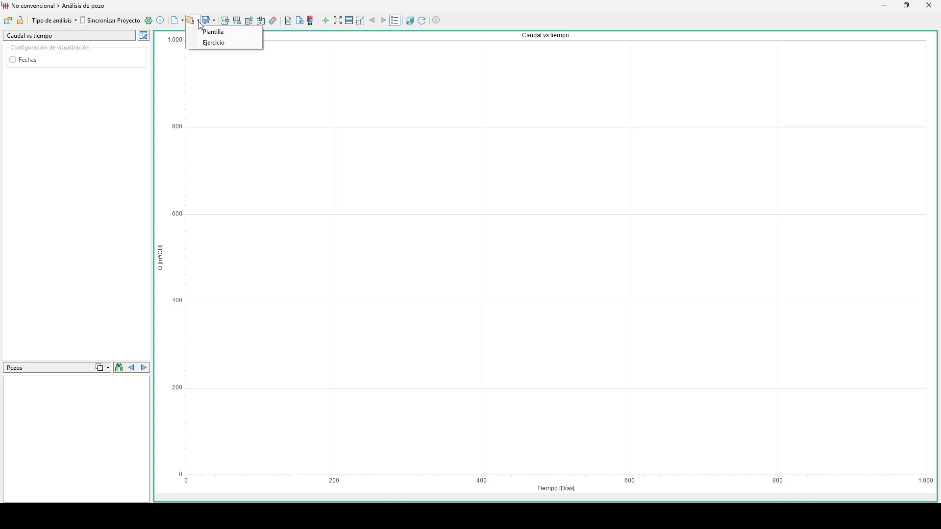
click(214, 21)
click(214, 20)
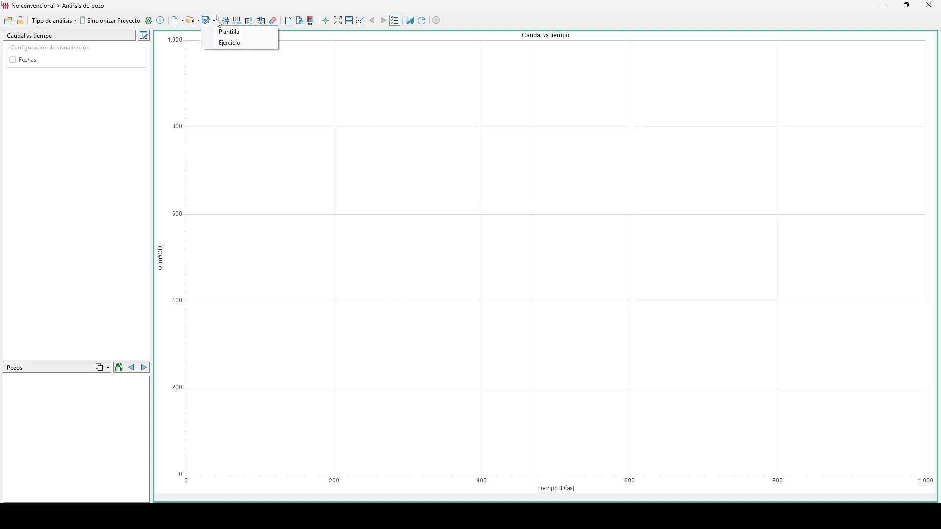
click(227, 43)
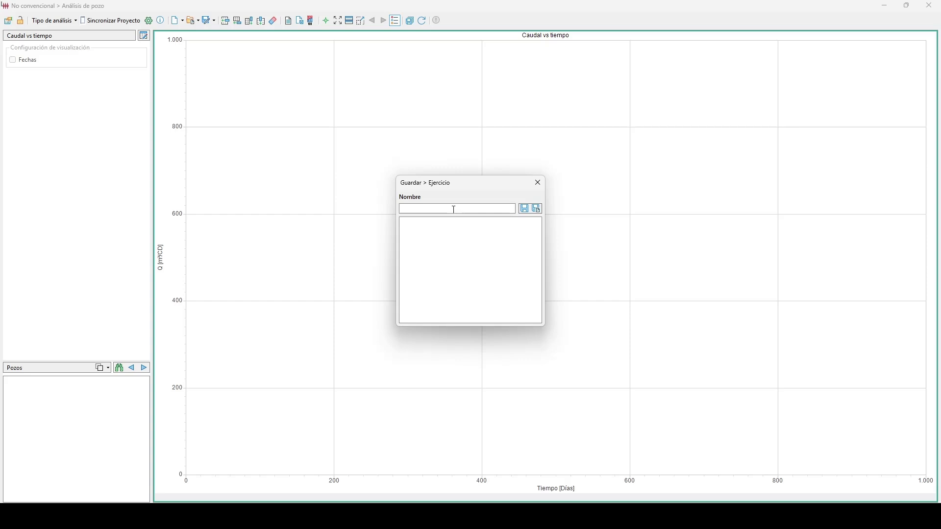
text(A)
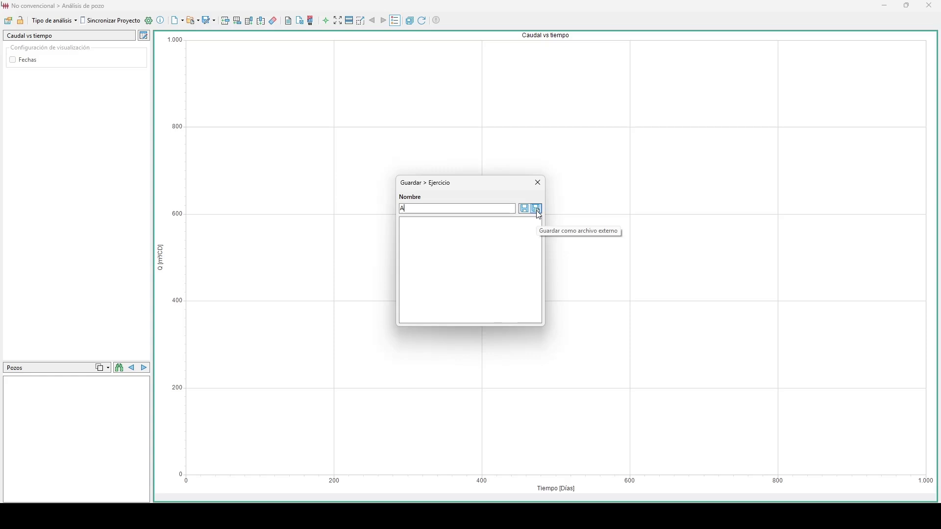
click(537, 183)
View the list of saved exercises that can be opened and close it.
click(199, 24)
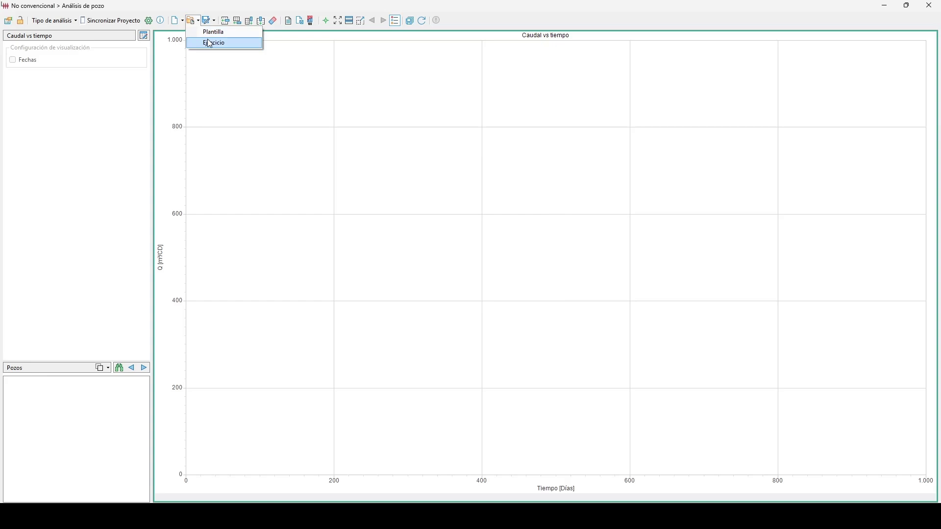
click(207, 41)
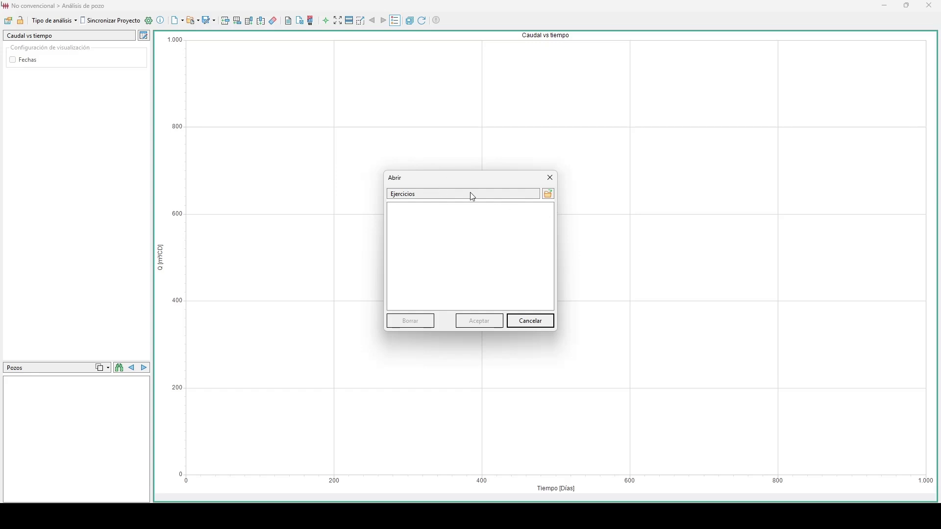
click(550, 178)
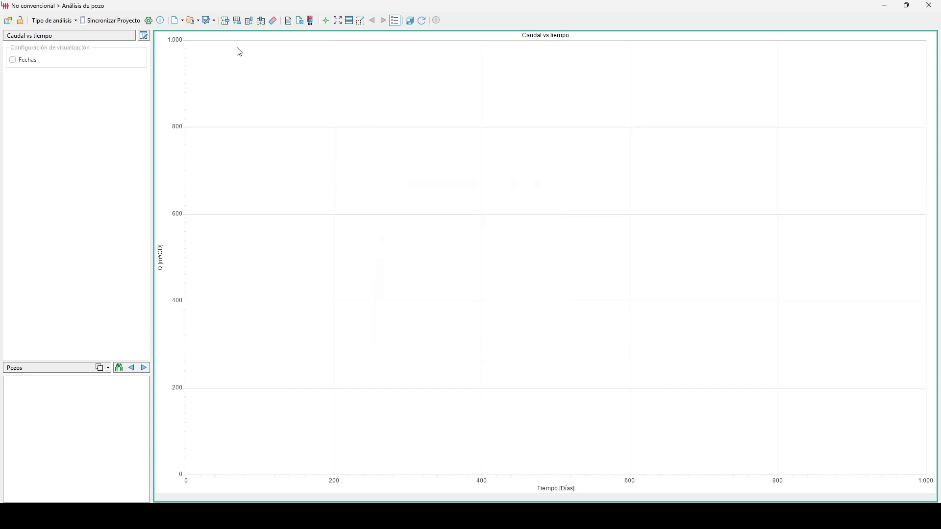
Examine the charts available to add under Visualización, Diagnóstico, Declinaciones, RTA, RTA fraccional and Comparación de resultados.
click(253, 27)
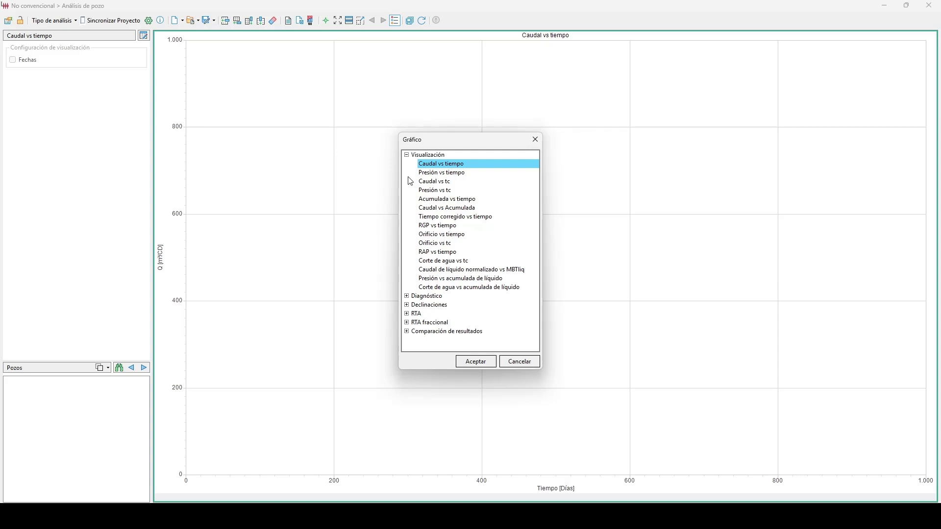
click(407, 156)
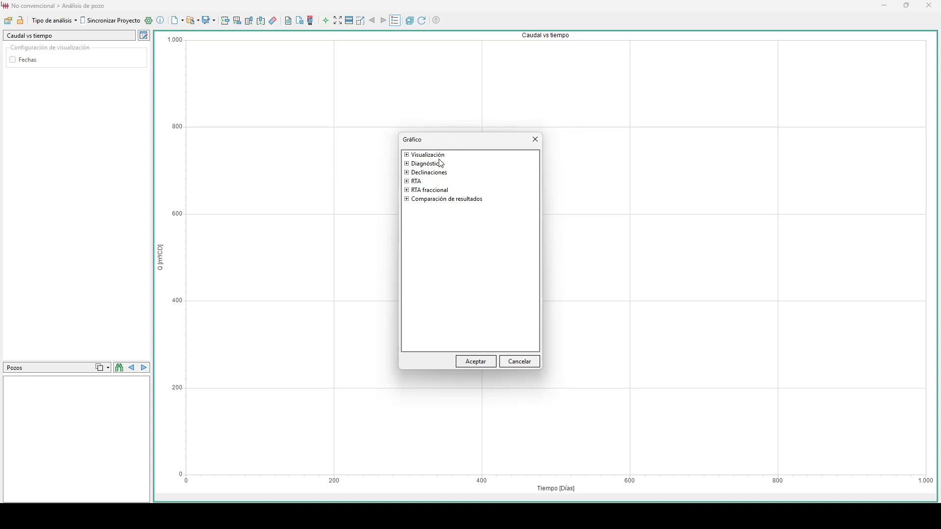
click(407, 155)
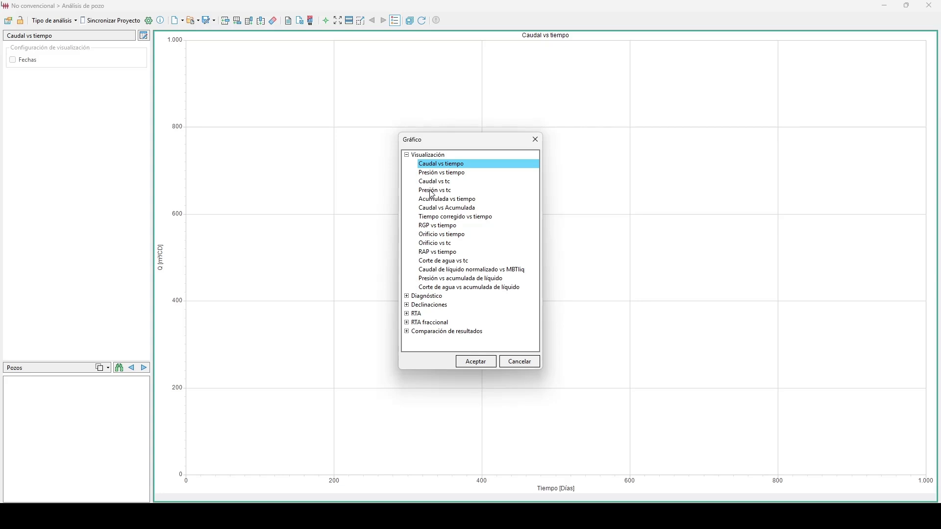
click(407, 156)
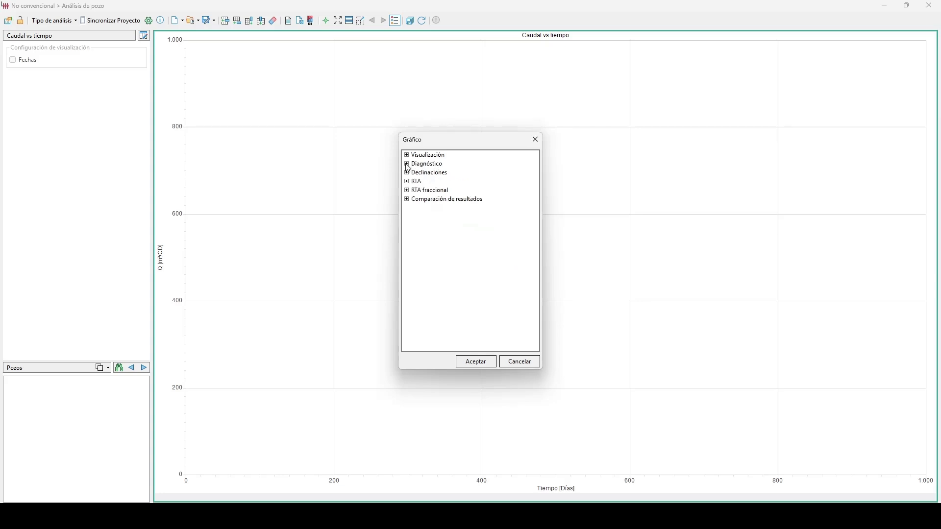
click(407, 164)
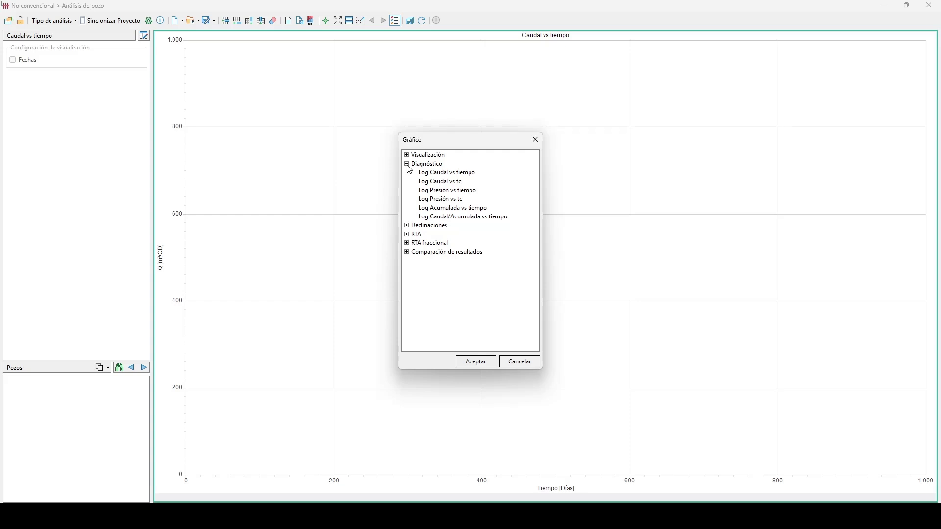
click(408, 165)
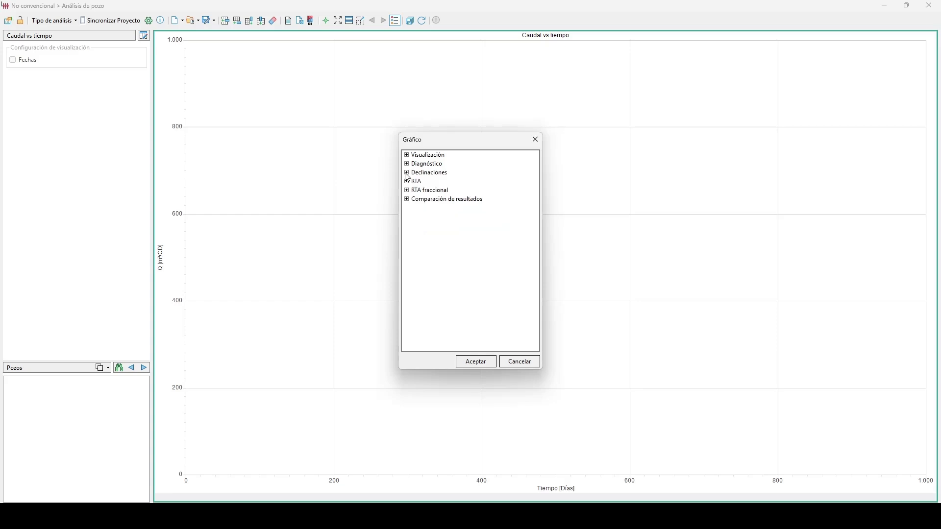
click(408, 174)
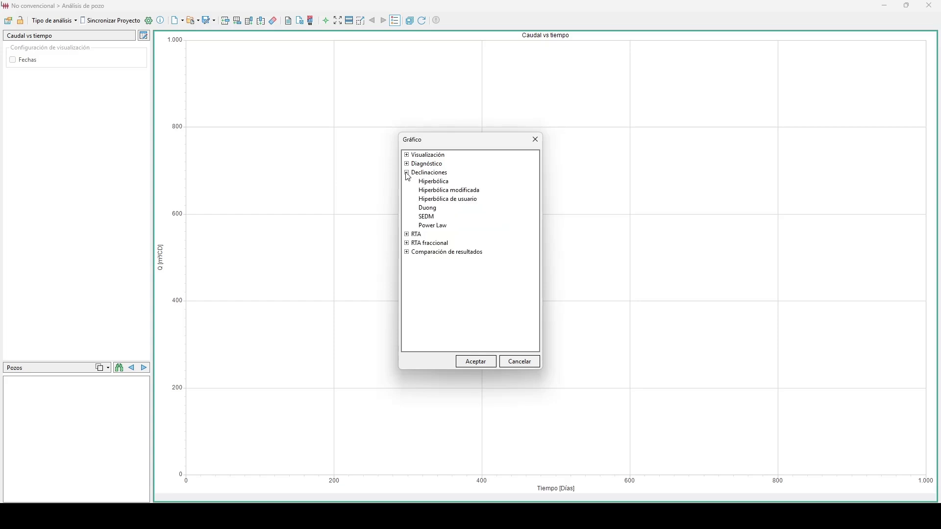
click(407, 173)
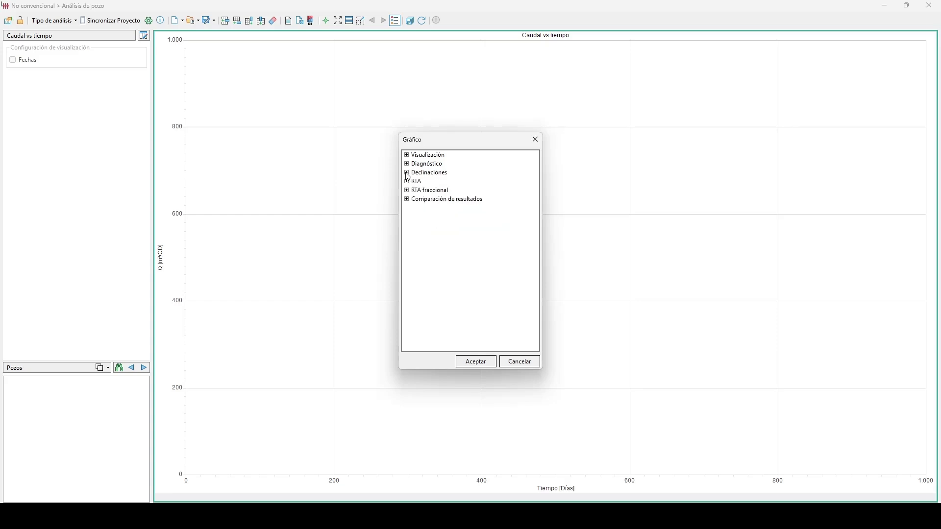
click(408, 183)
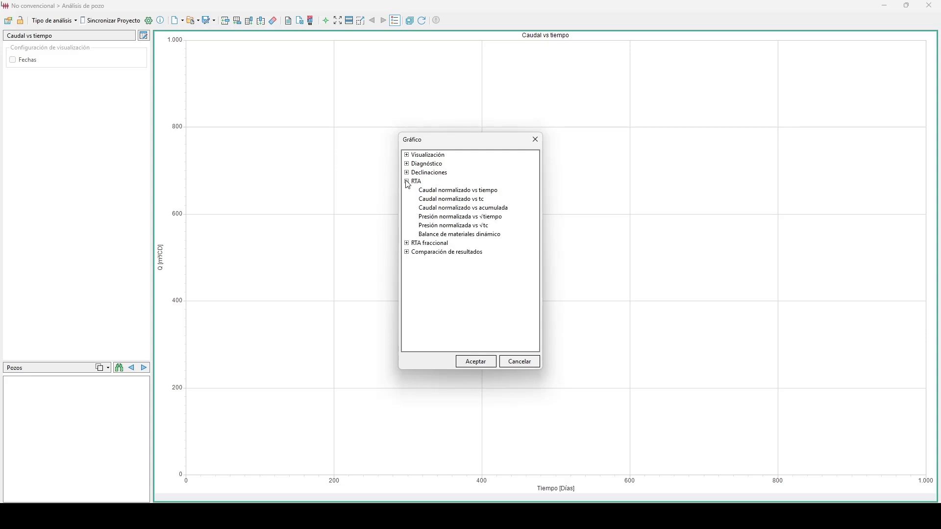
click(408, 182)
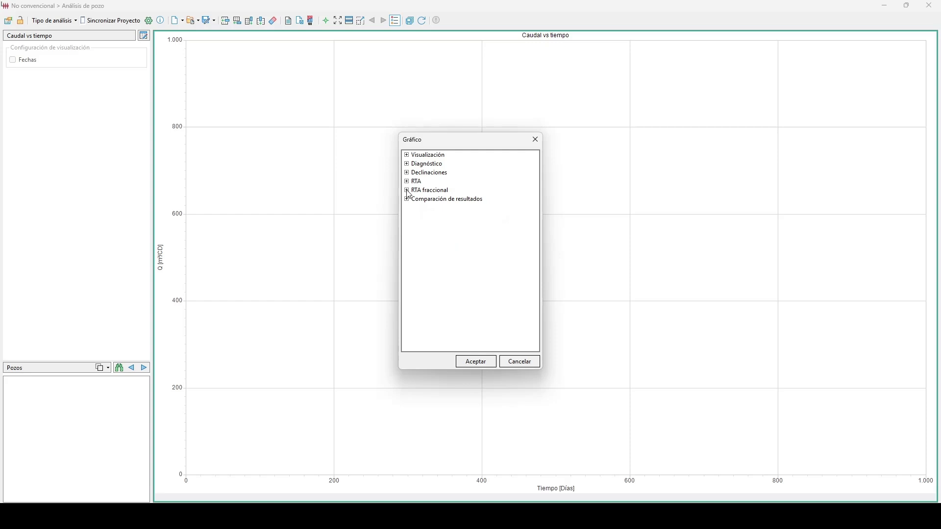
click(407, 191)
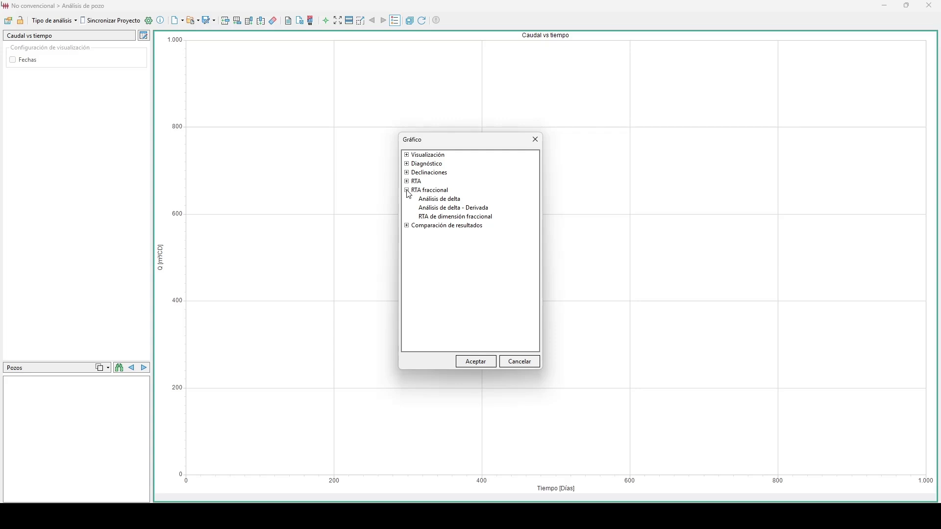
click(407, 191)
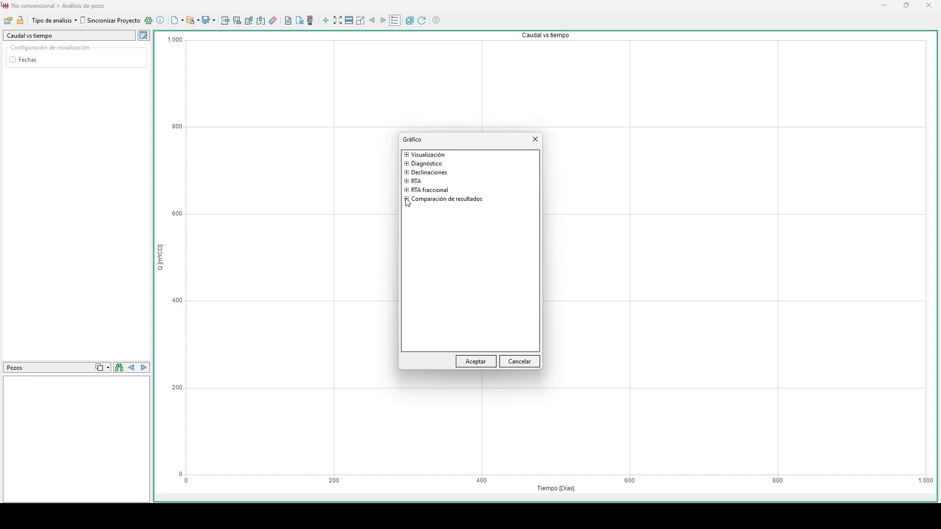
click(407, 199)
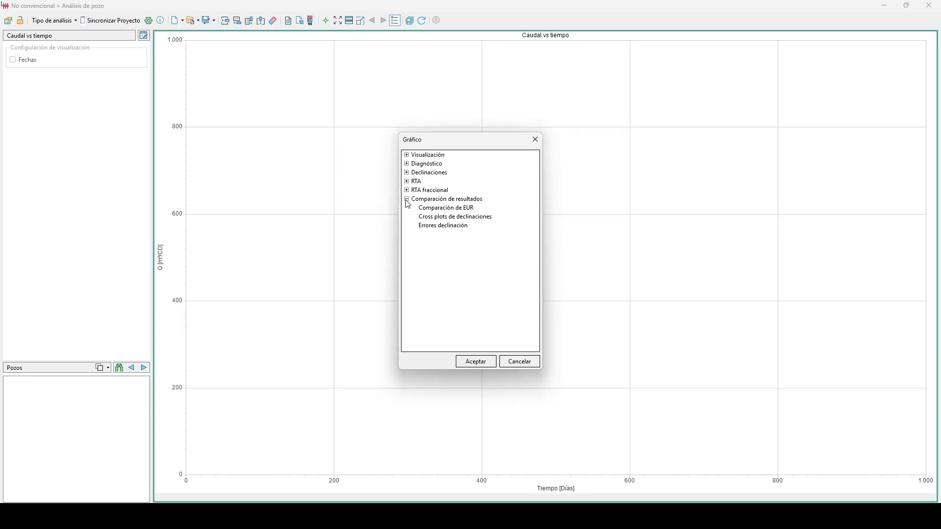
click(407, 199)
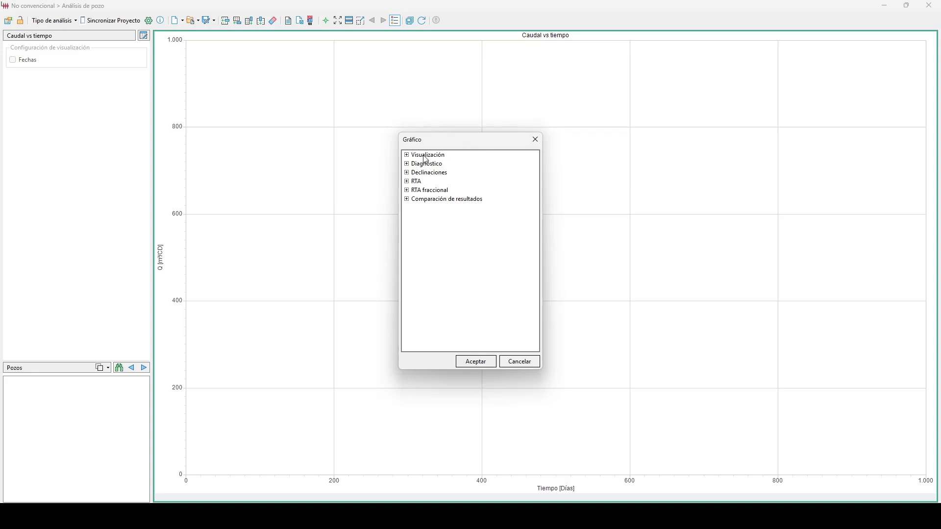
Add a Presión vs tiempo chart beside the Caudal vs tiempo chart, and remove it again.
click(409, 156)
click(424, 174)
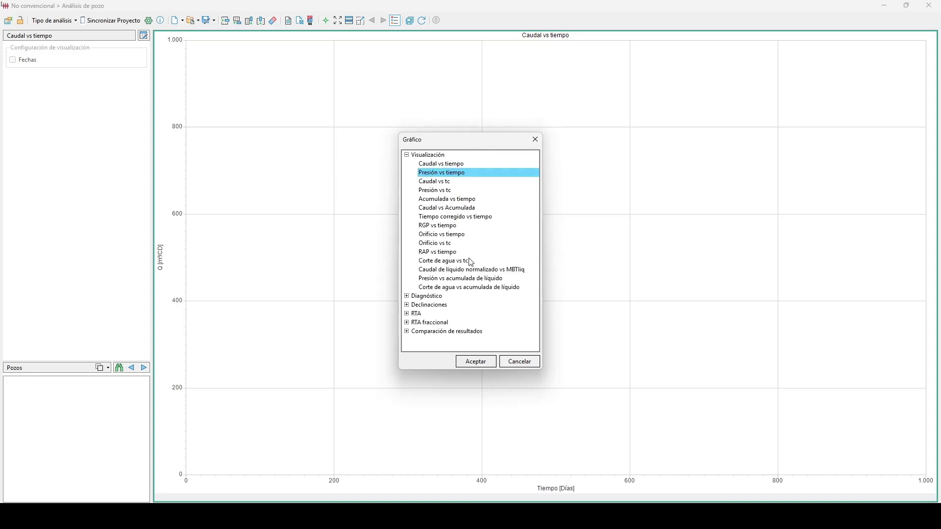
click(477, 362)
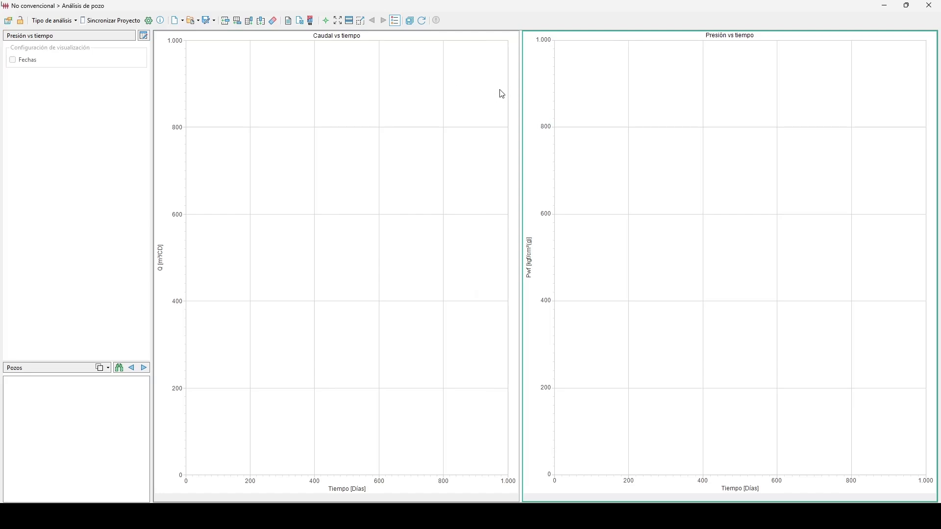
click(272, 22)
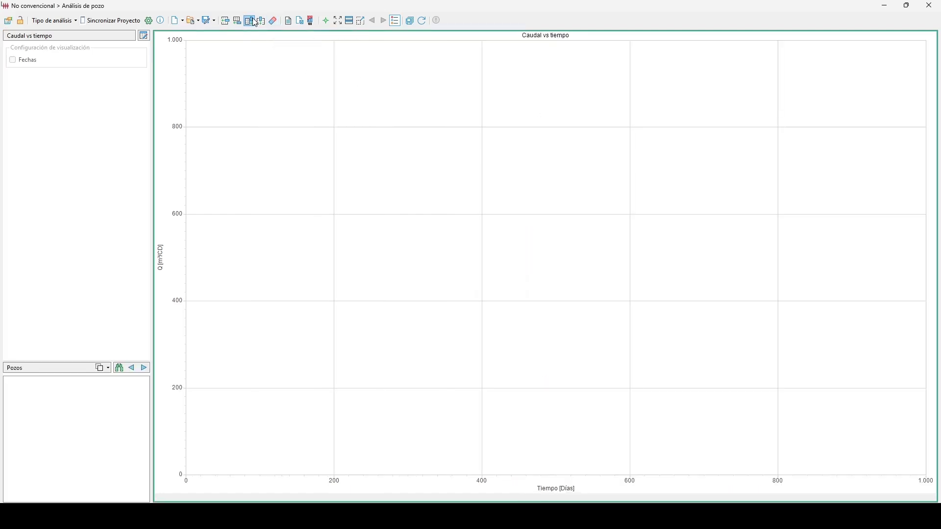
Insert a new column with a Presión vs tiempo chart next to the Caudal vs tiempo chart.
click(250, 21)
click(441, 174)
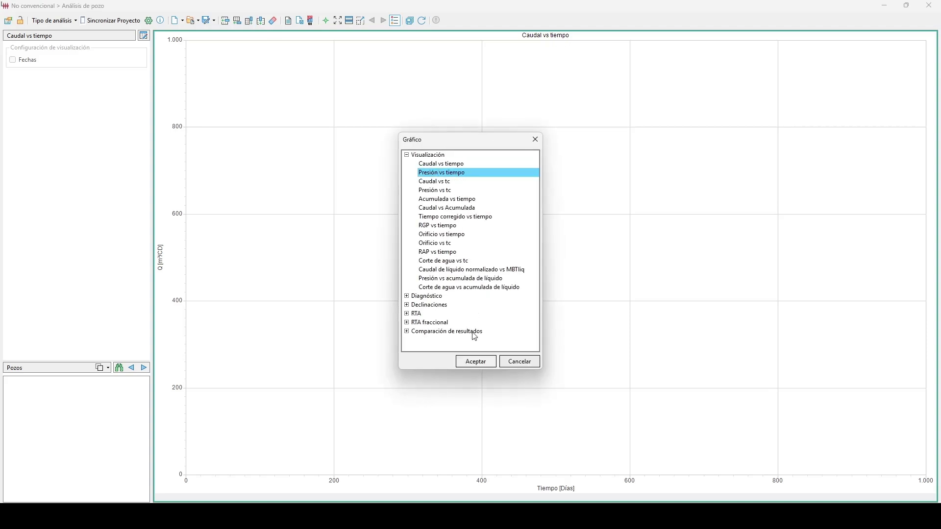
click(476, 361)
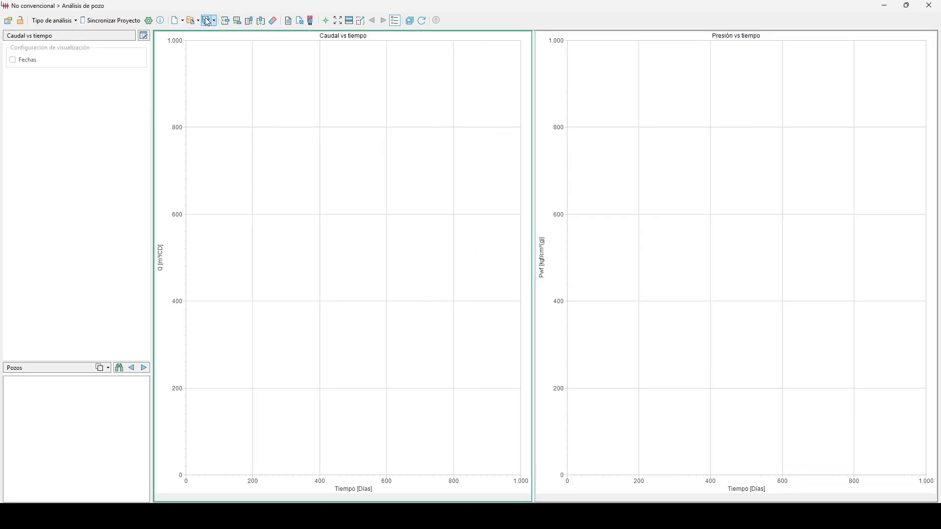
Add a new row with an Acumulada vs tiempo chart below the two existing charts.
click(237, 23)
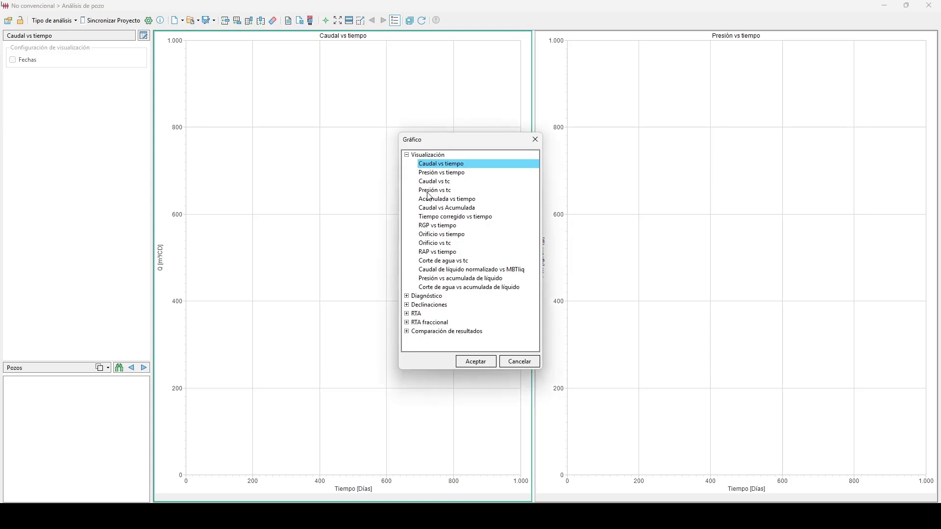
click(433, 200)
click(470, 364)
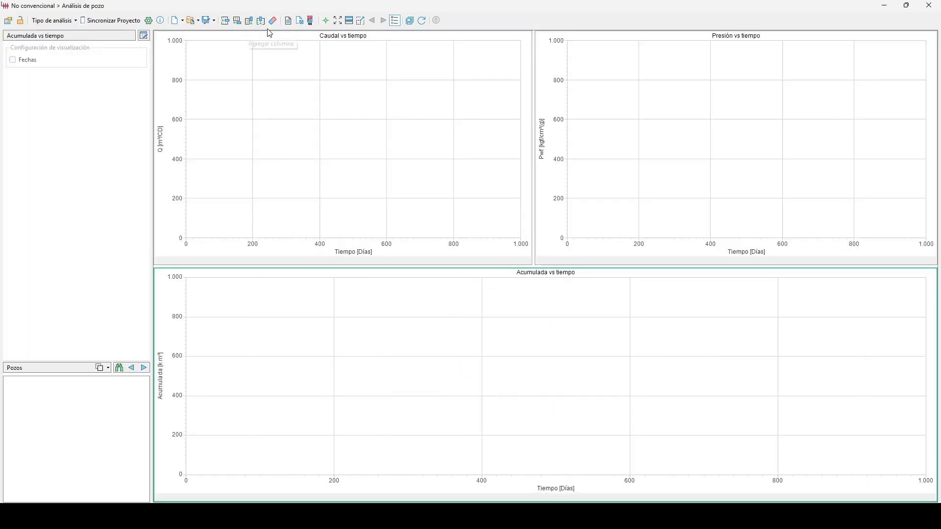
Add a Caudal vs Acumulada chart beside the Acumulada vs tiempo chart, even out all chart sizes and make Caudal vs tiempo the active chart.
click(249, 21)
click(447, 208)
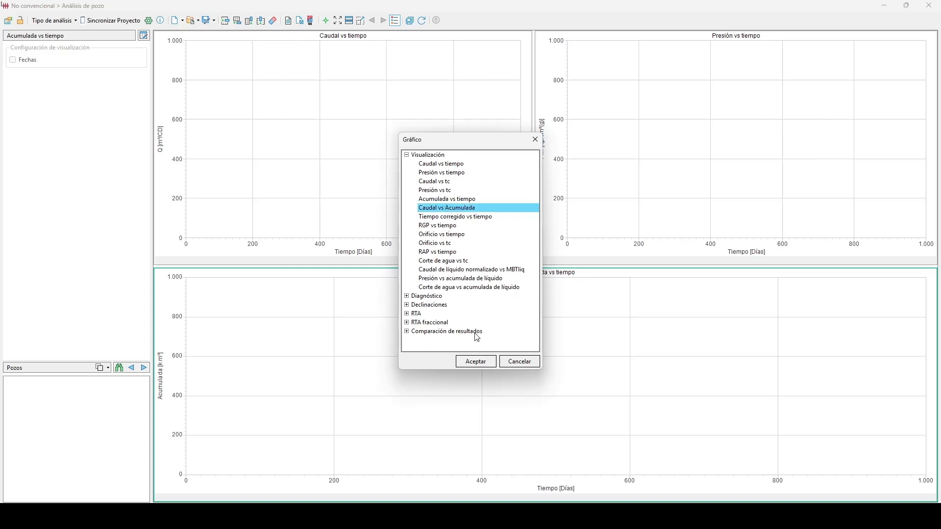
click(476, 361)
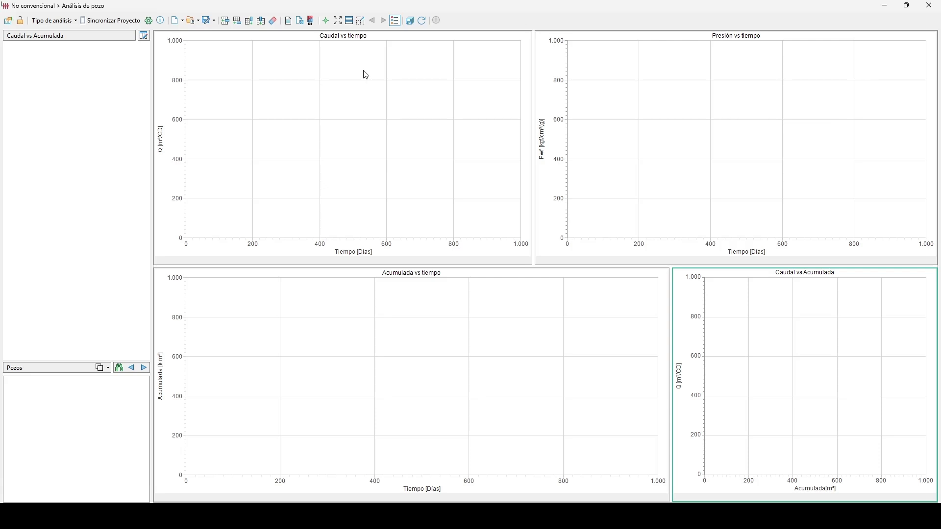
click(351, 24)
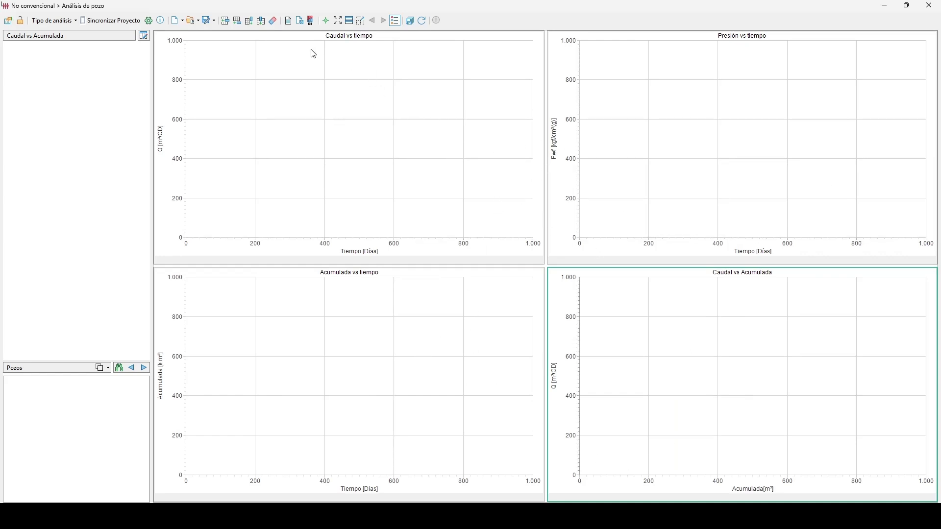
click(291, 67)
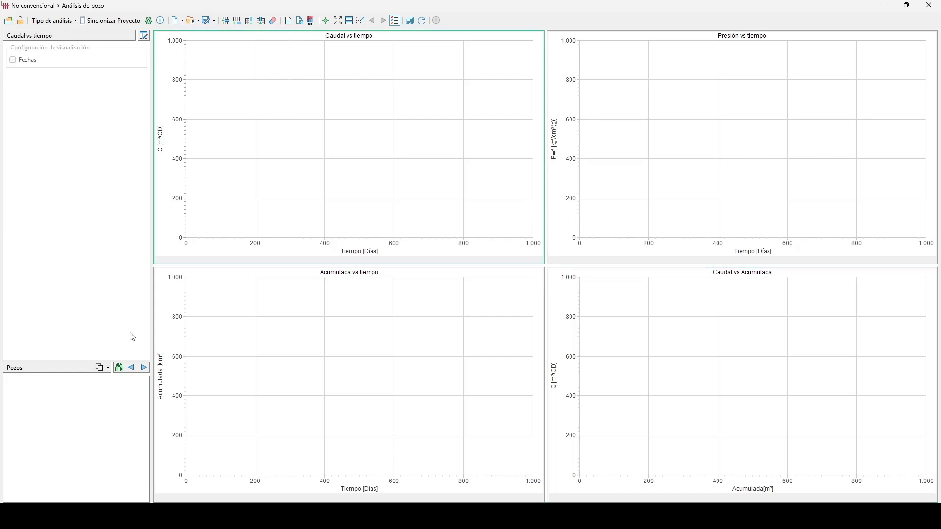
Load well P03 into the analysis from the well selection.
click(120, 368)
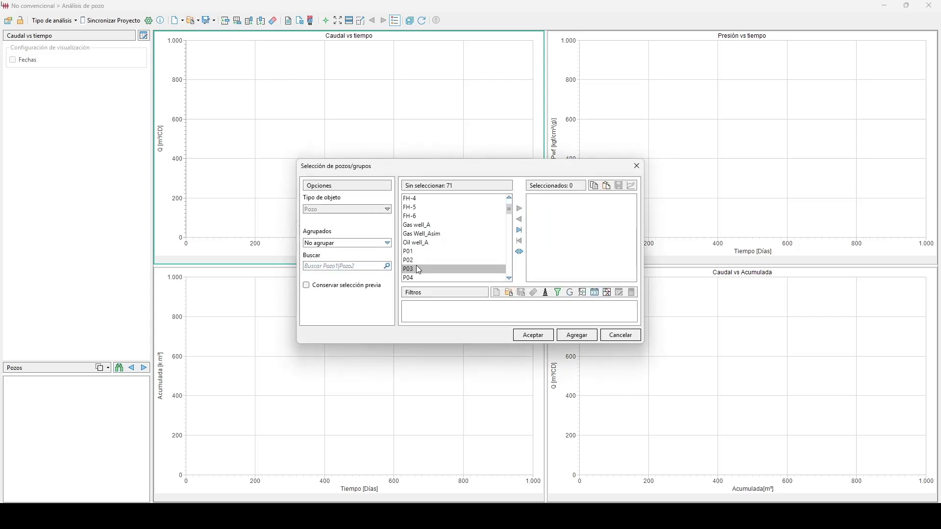
click(416, 269)
click(520, 209)
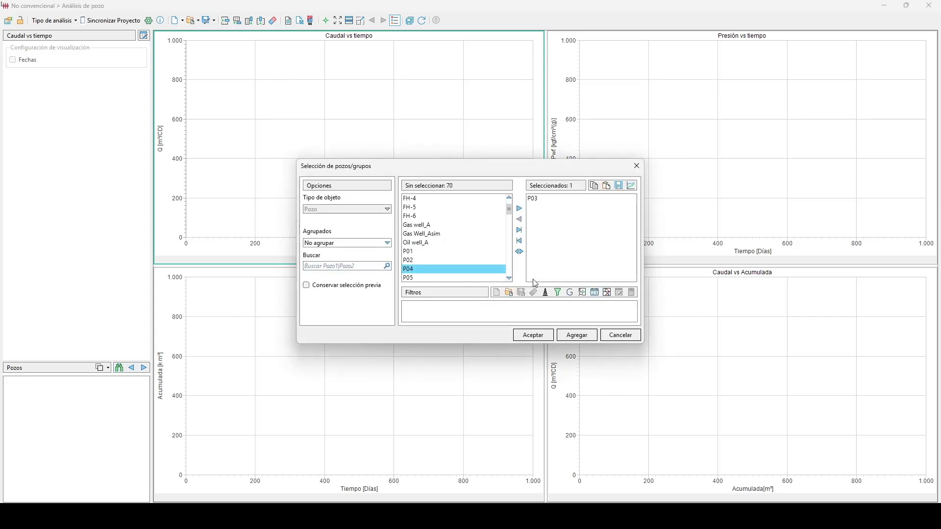
click(533, 336)
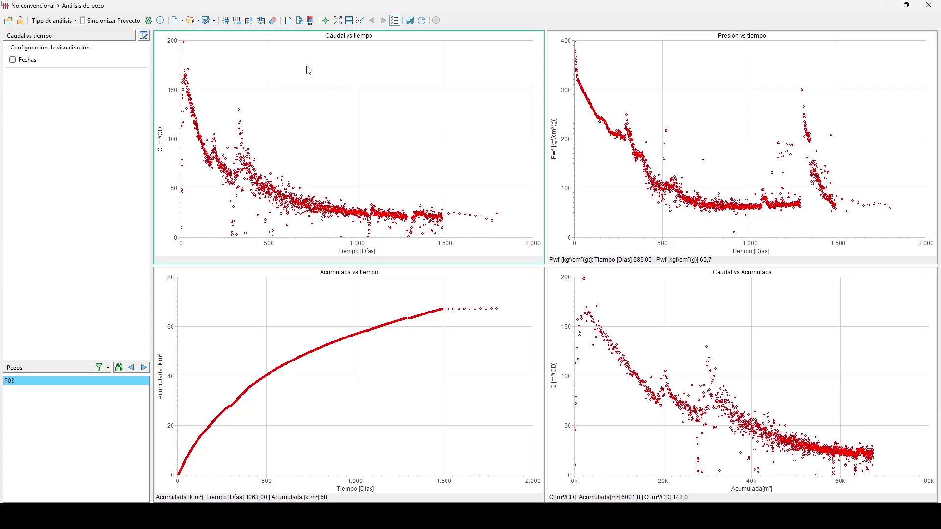
View the Caudal and Presión data table of well P03 and close it.
click(288, 20)
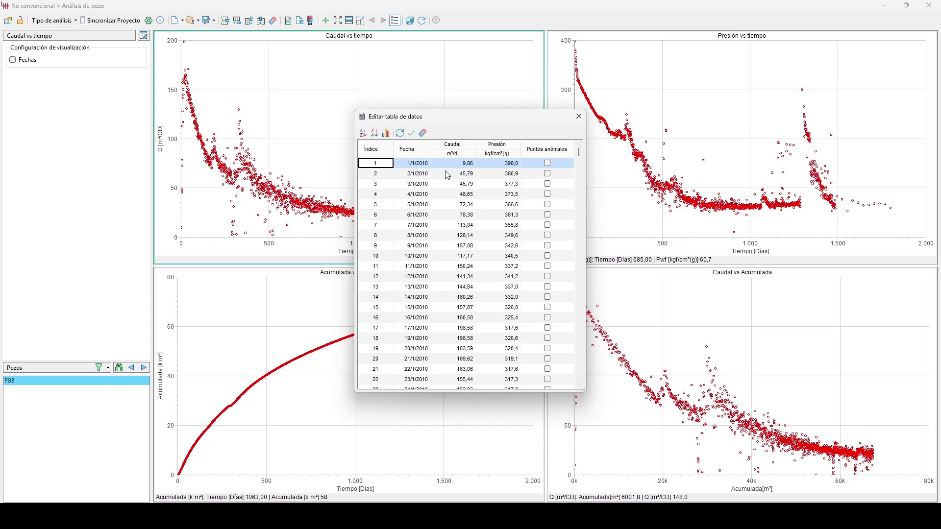
click(459, 165)
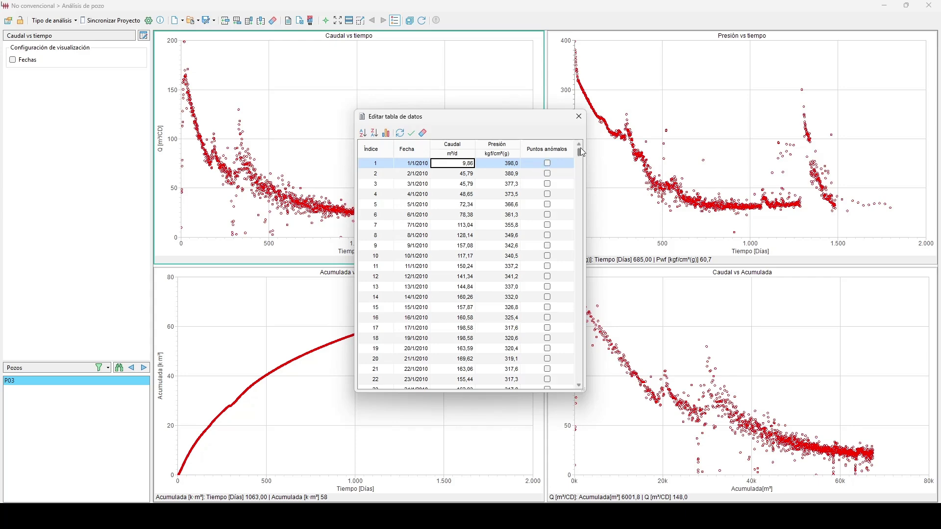
click(579, 116)
Replace the Acumulada vs tiempo chart with a Caudal vs tc chart.
click(462, 366)
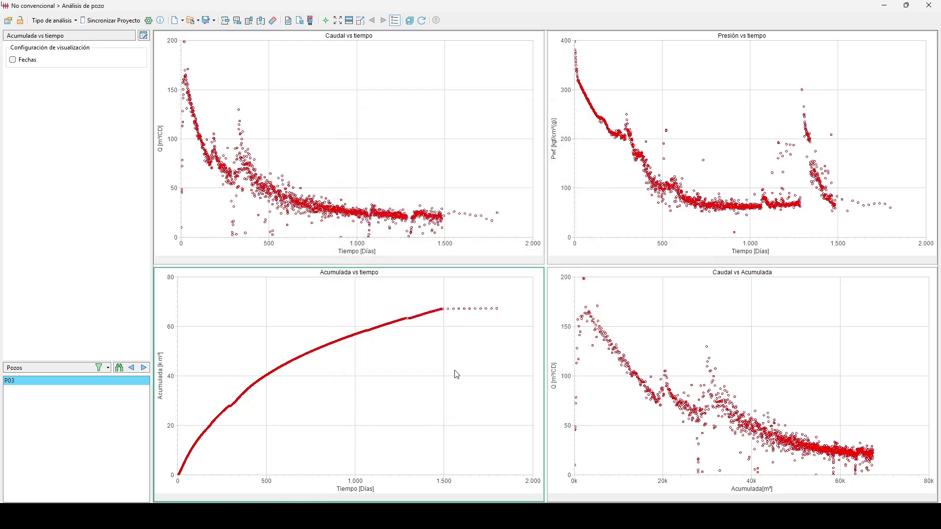
click(144, 36)
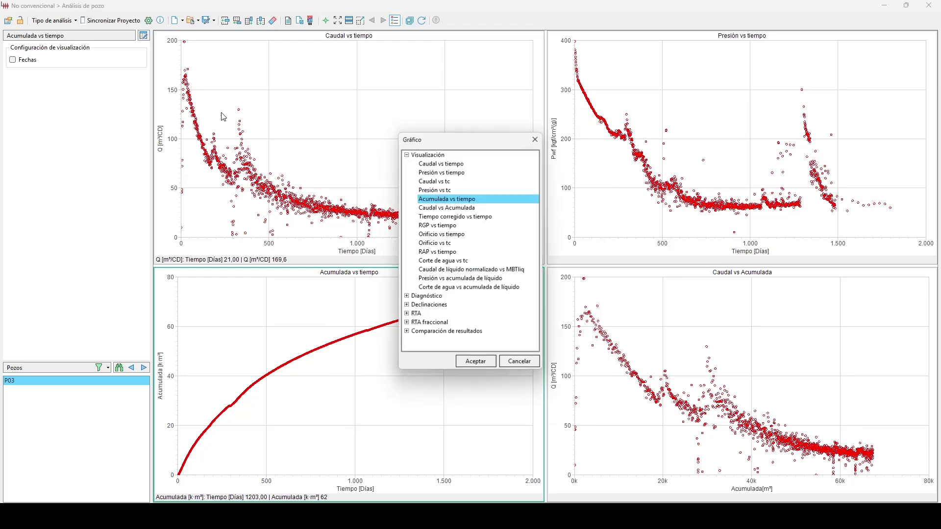
click(432, 181)
click(473, 362)
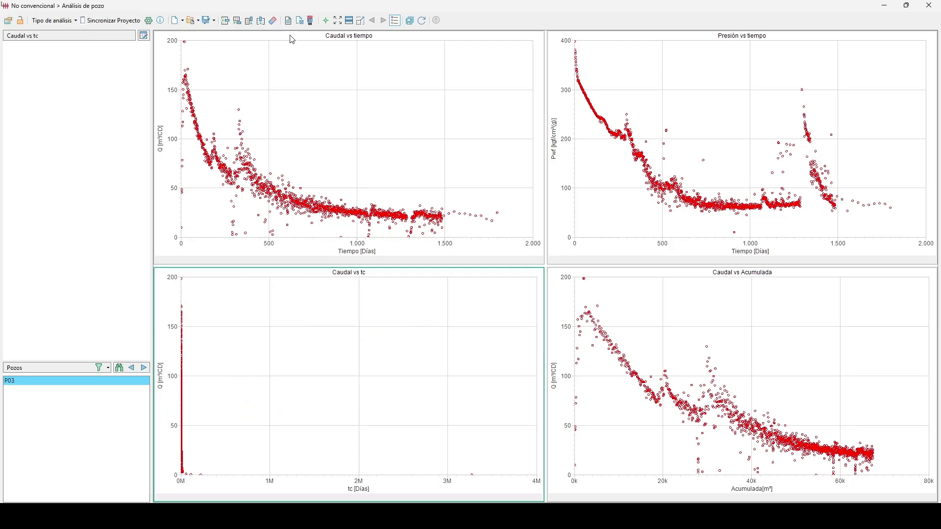
Mark the first record in the data table as an anomalous point, unmark it again and close the table.
click(288, 21)
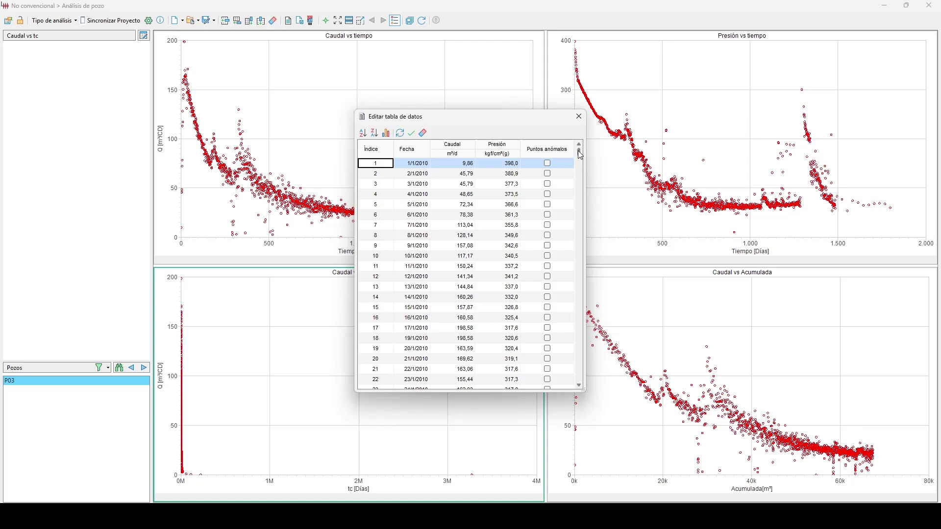
click(548, 165)
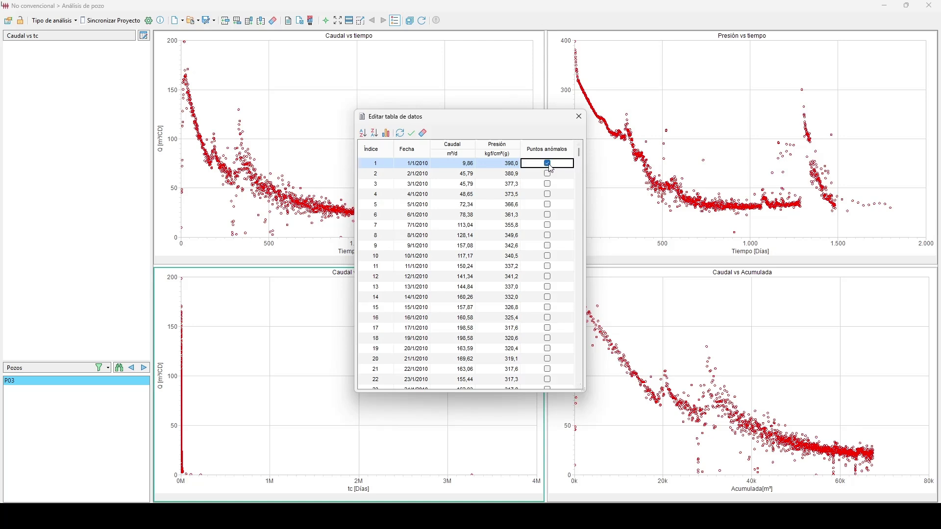
click(549, 166)
click(578, 117)
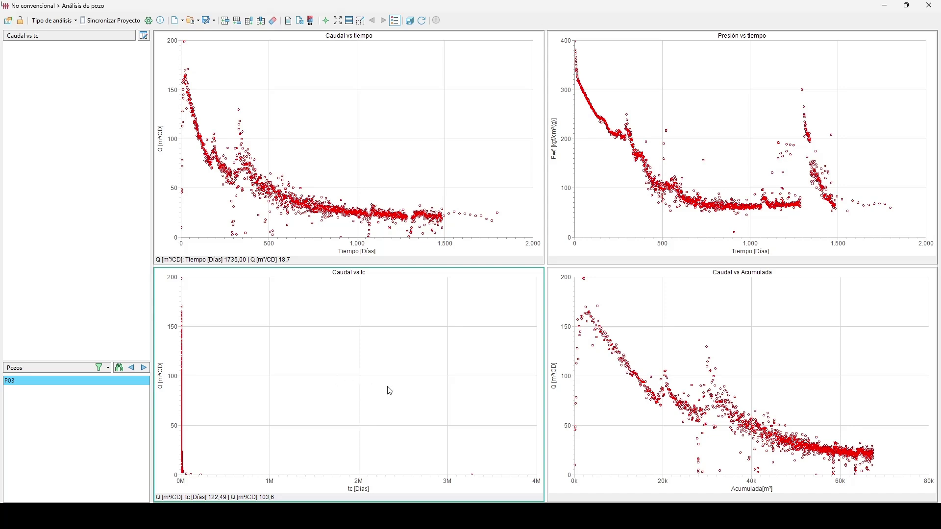
Select the isolated point beyond 3M days in the Caudal vs tc chart and look up its record in the data table sorted ascending by Caudal.
click(473, 475)
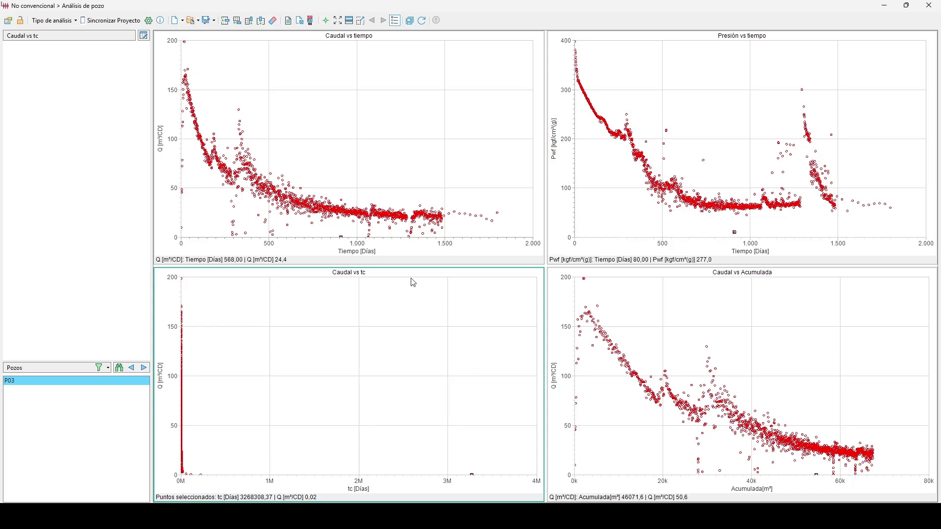
click(344, 238)
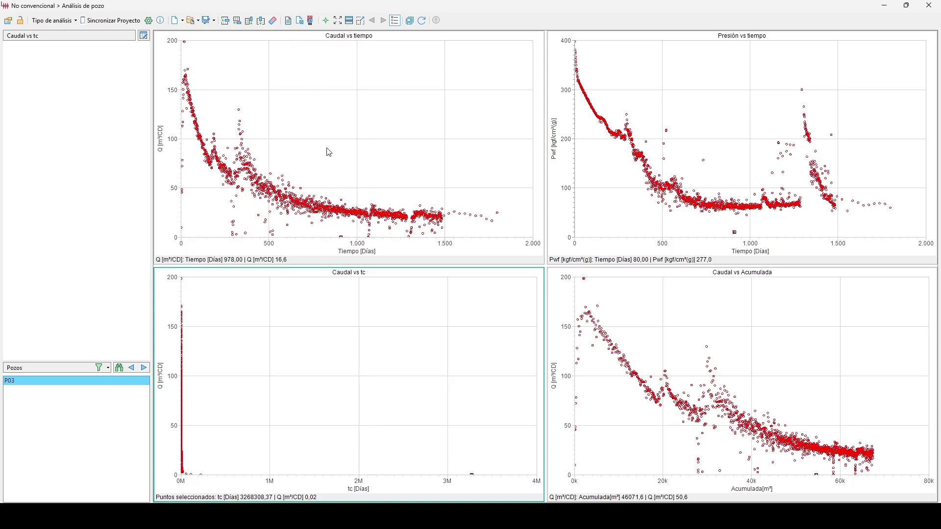
click(288, 20)
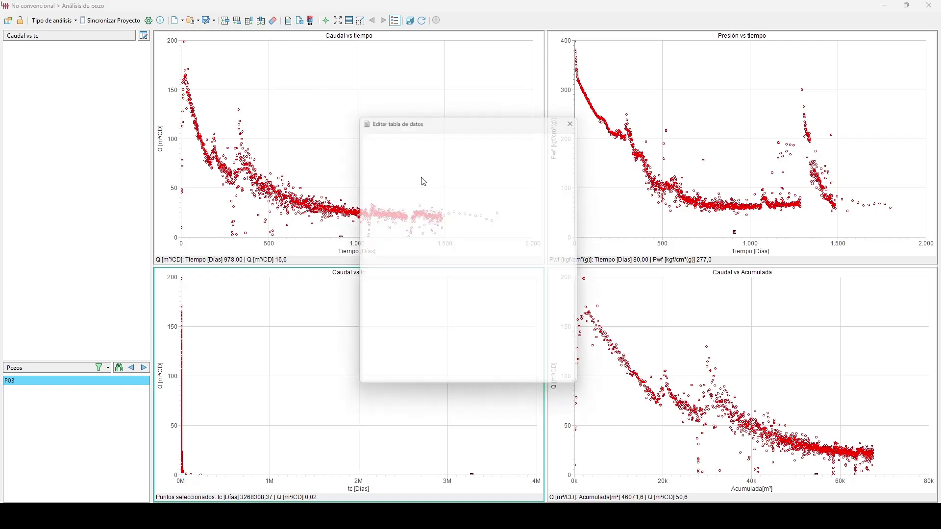
scroll(578, 163, down, 20)
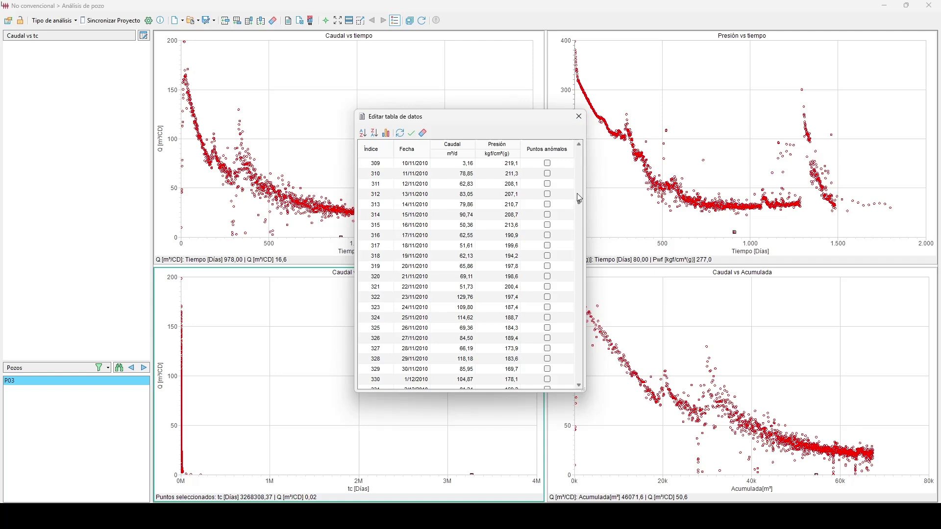
click(454, 166)
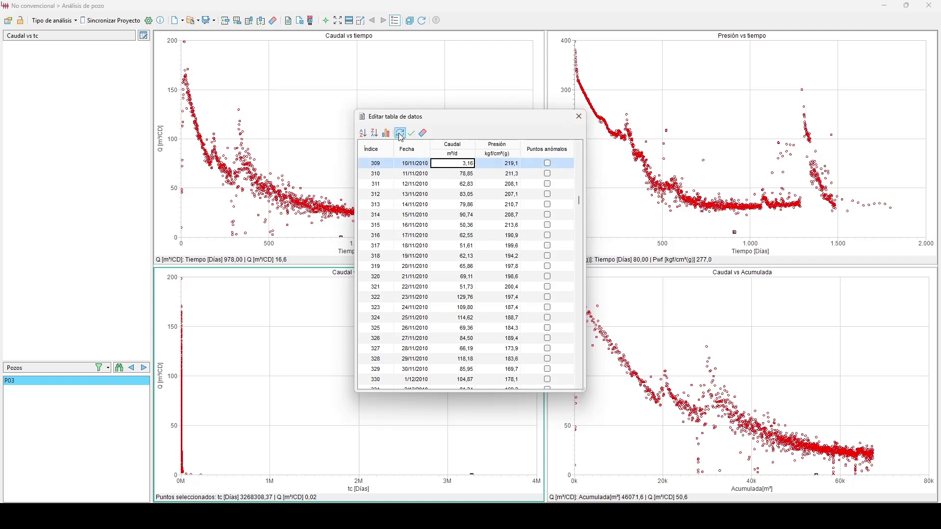
click(363, 133)
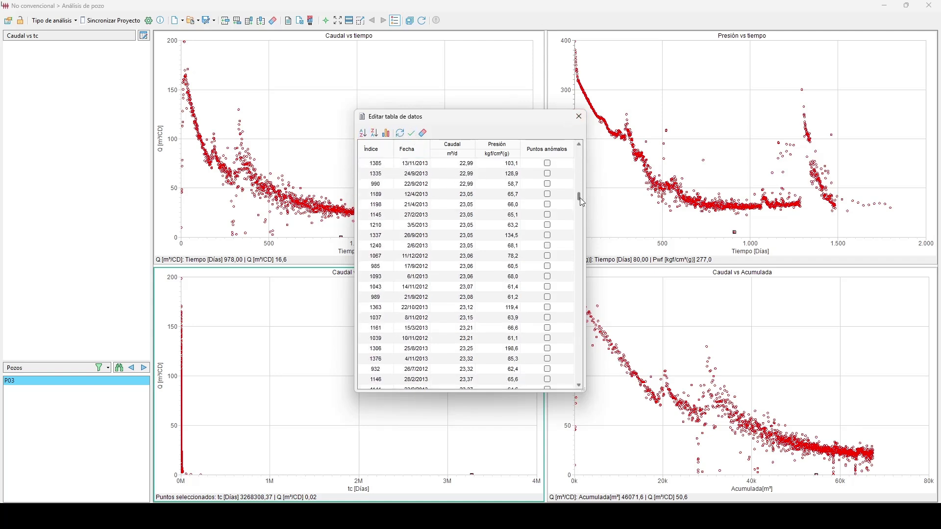
drag(580, 197, 580, 150)
click(465, 164)
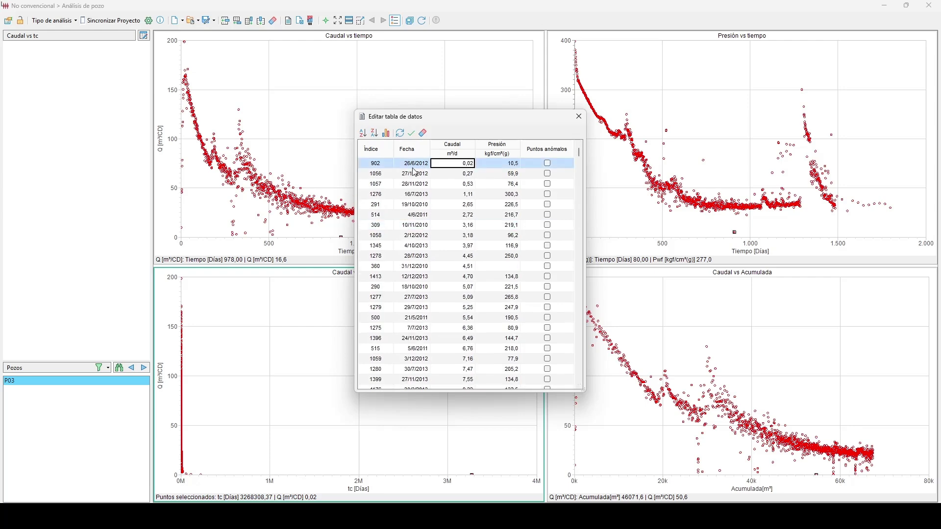
click(578, 118)
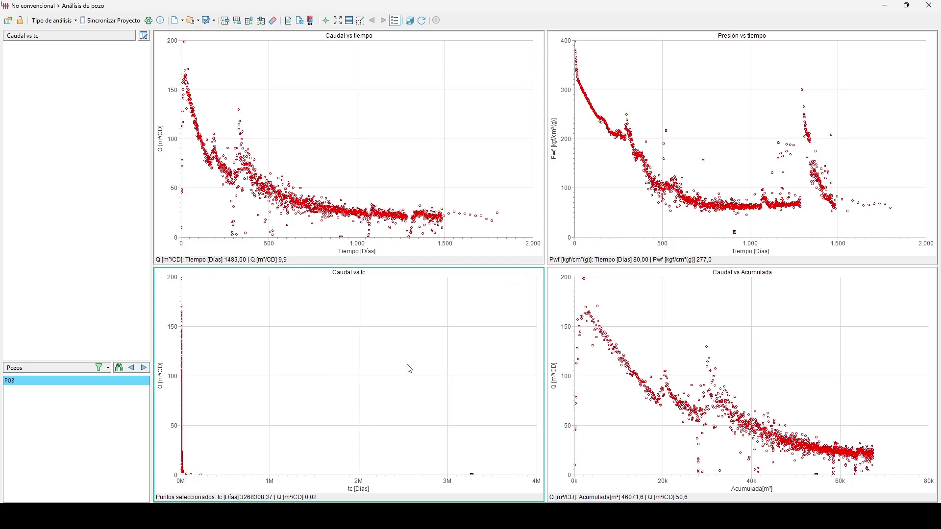
Exclude the isolated point beyond 3M days in Caudal vs tc as anomalous with Editar desde gráfico, and rescale the chart without anomalous points.
right_click(395, 351)
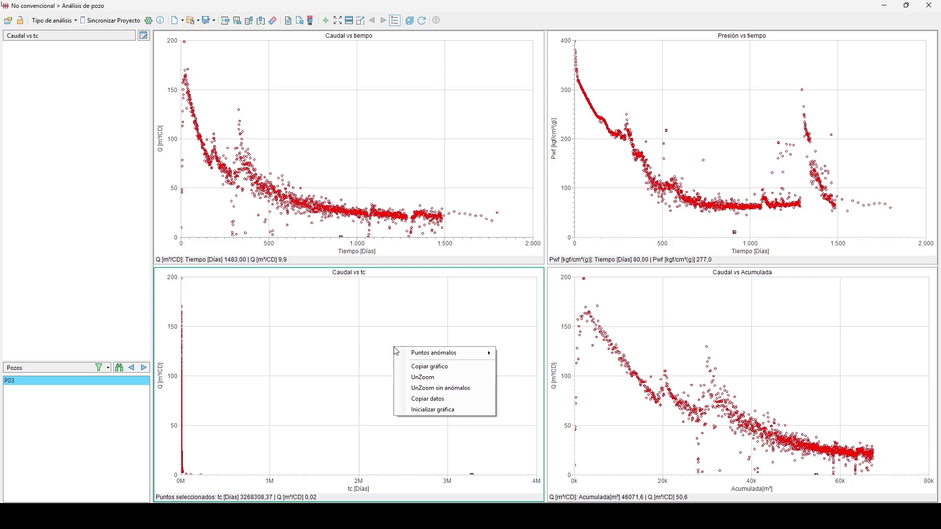
mouse_move(412, 354)
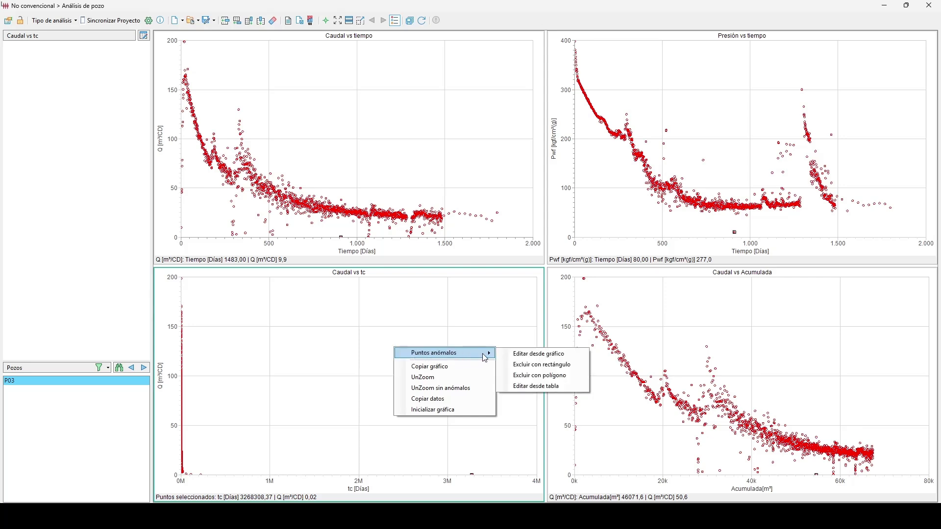
click(512, 355)
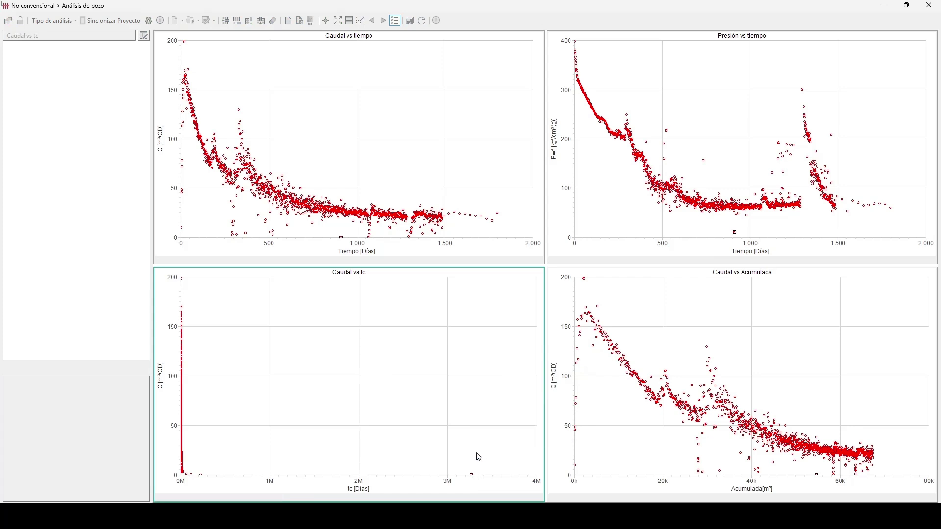
click(473, 475)
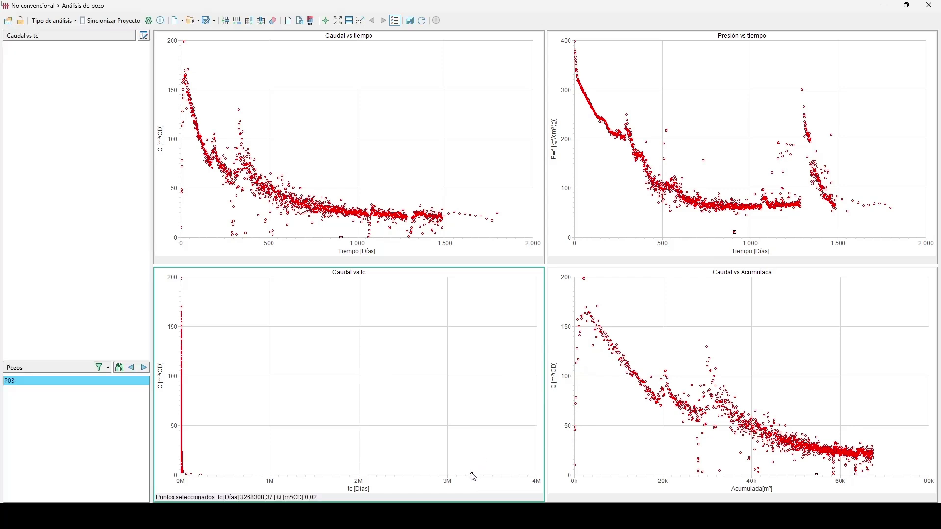
right_click(459, 415)
mouse_move(483, 426)
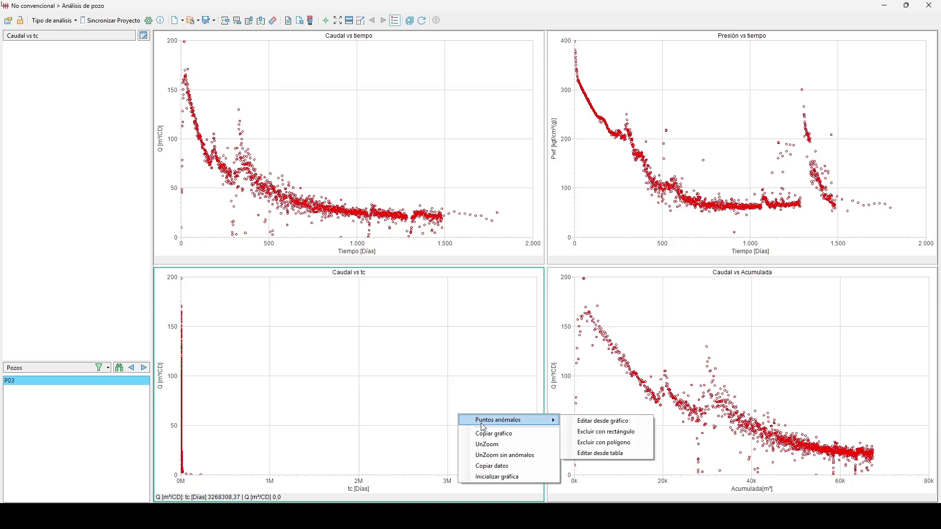
click(588, 421)
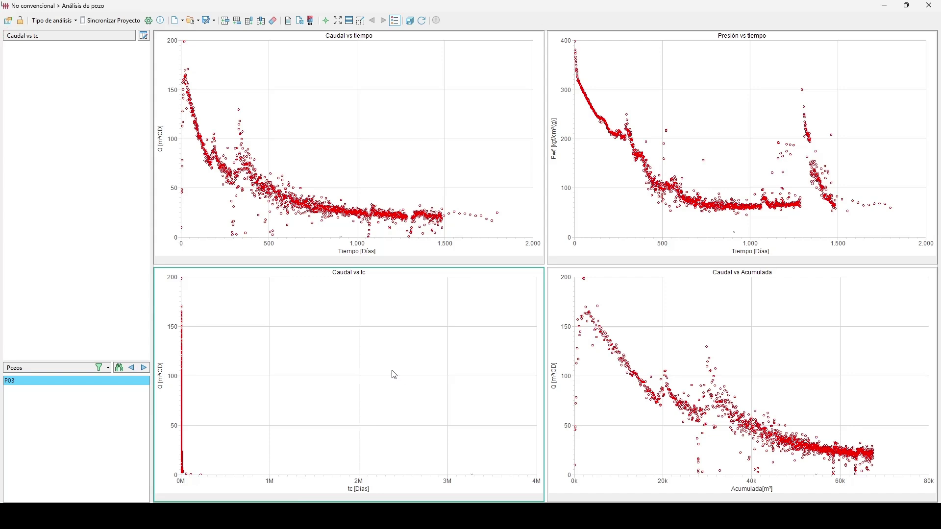
click(340, 23)
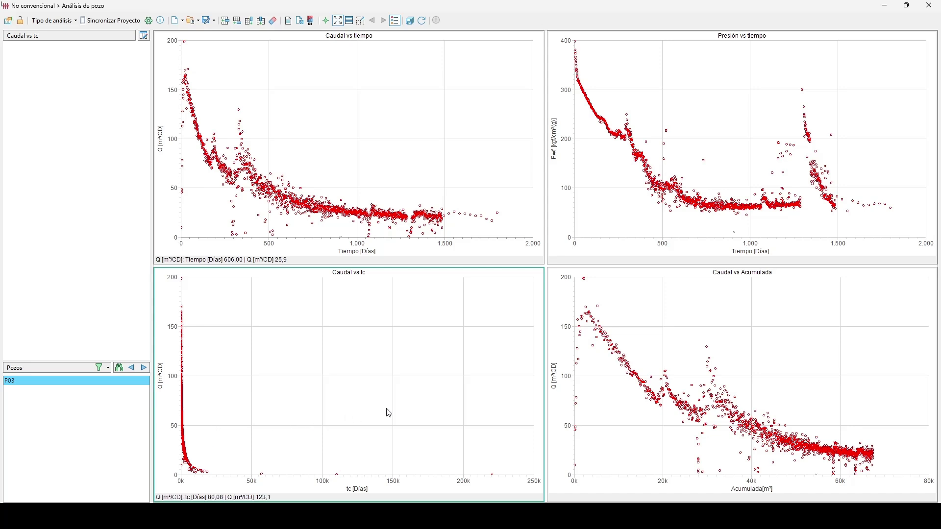
Exclude the three isolated points beyond 50k days in the Caudal vs tc chart as anomalous with a rectangle.
right_click(383, 341)
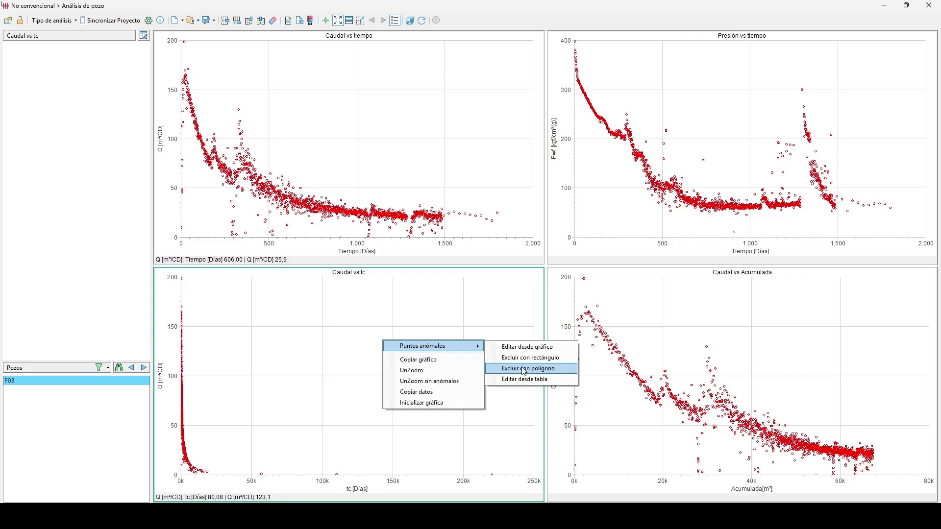
click(533, 359)
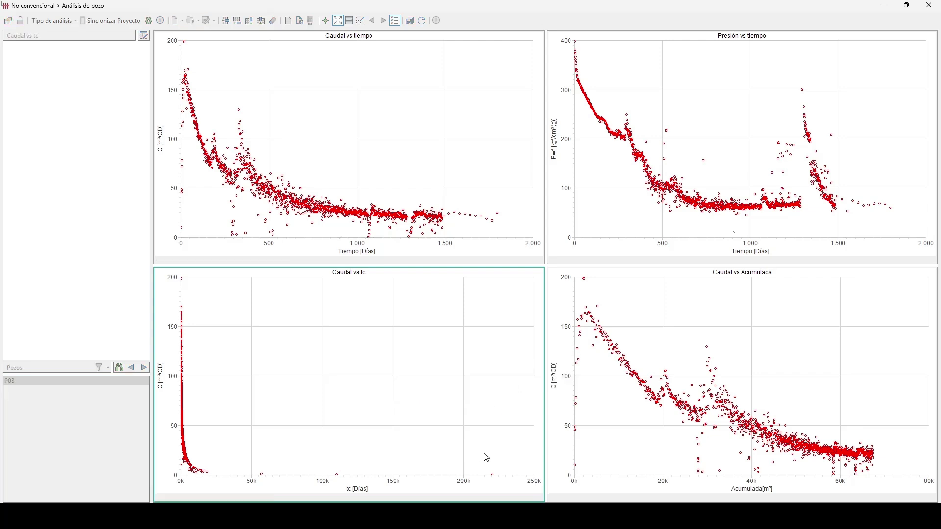
drag(508, 446, 231, 492)
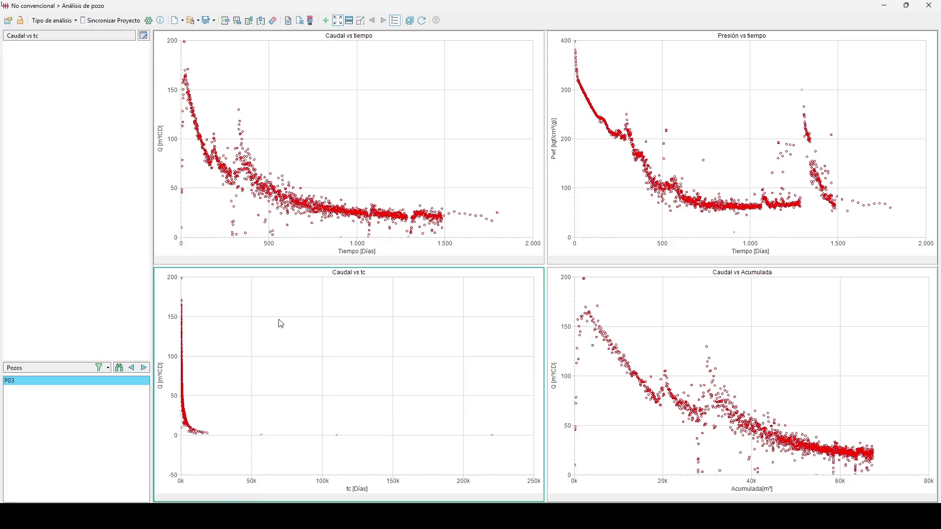
Rescale the Caudal vs tc chart and exclude the low-rate points beneath the start of its curve as anomalous with a polygon.
click(338, 21)
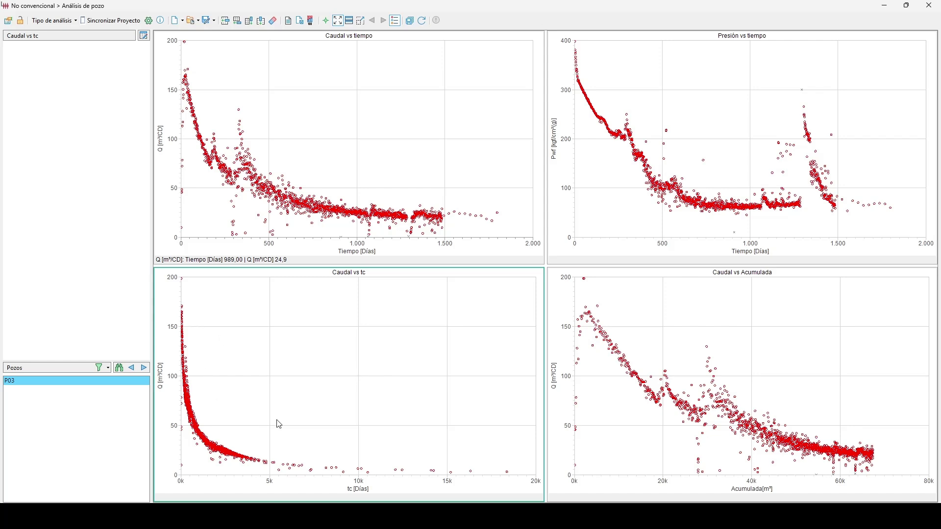
right_click(341, 361)
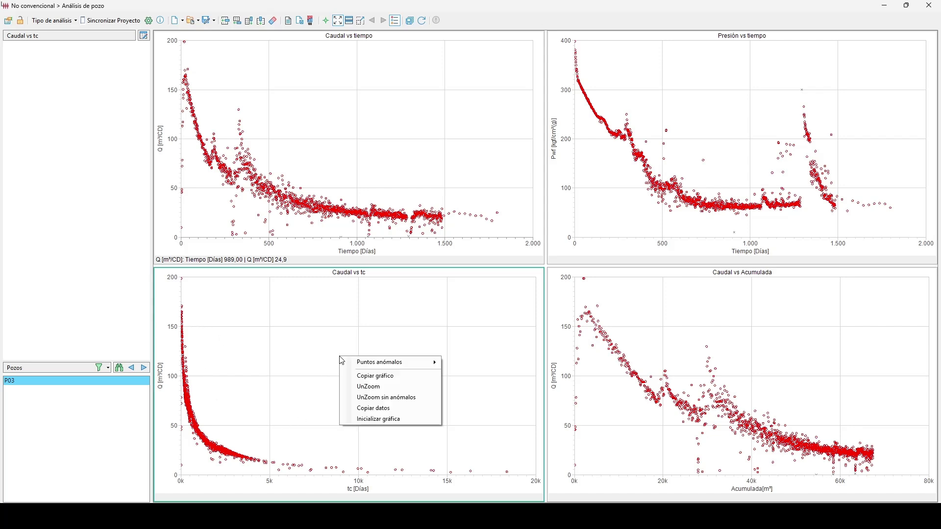
mouse_move(367, 363)
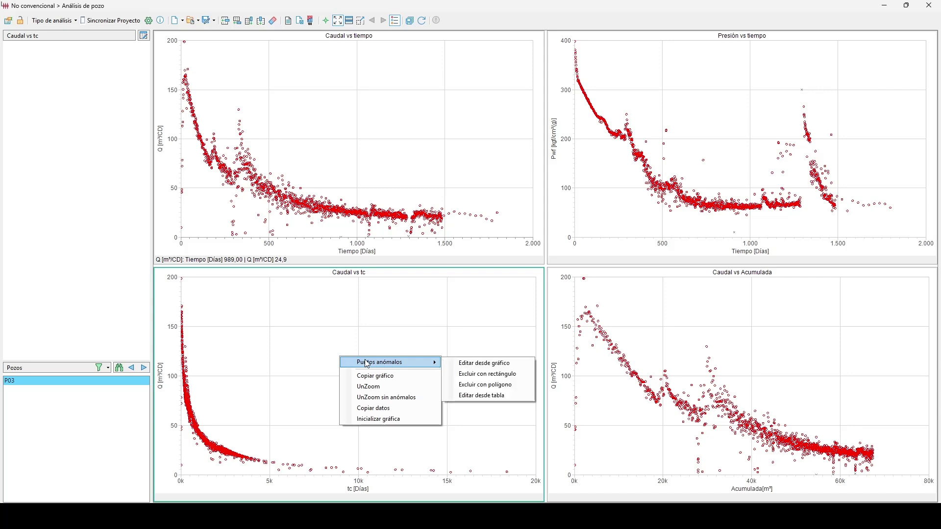
click(495, 385)
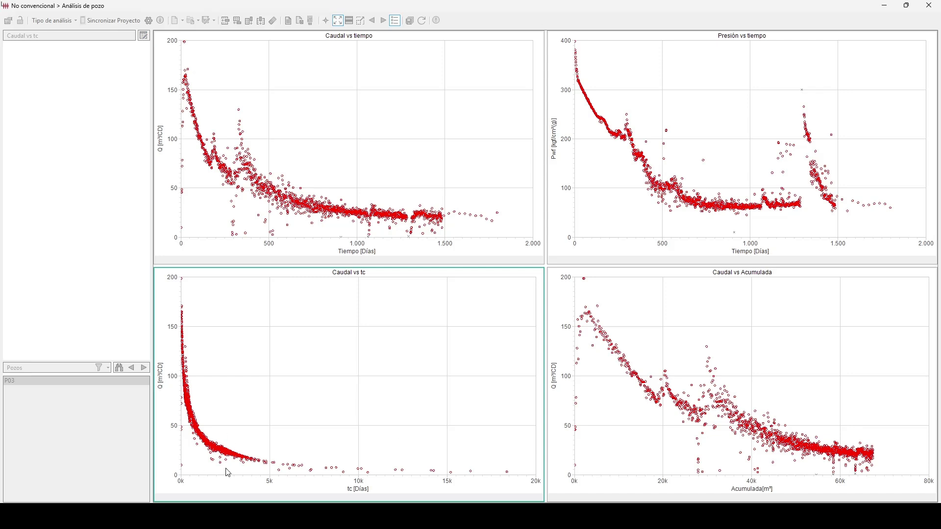
click(228, 472)
click(198, 460)
click(184, 437)
click(183, 421)
click(177, 423)
click(181, 470)
click(198, 473)
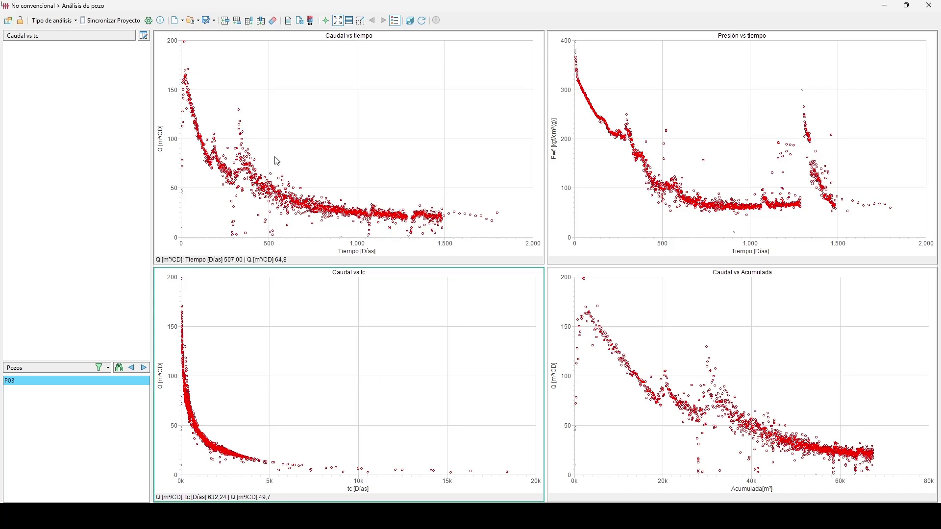
Review the records marked as Puntos anómalos in the Caudal vs tc data table and close it.
right_click(316, 352)
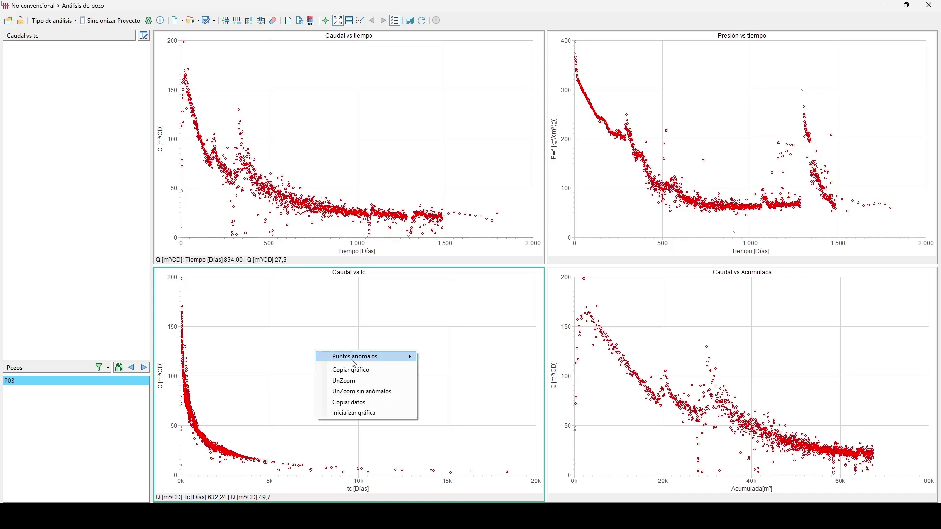
mouse_move(354, 363)
click(461, 390)
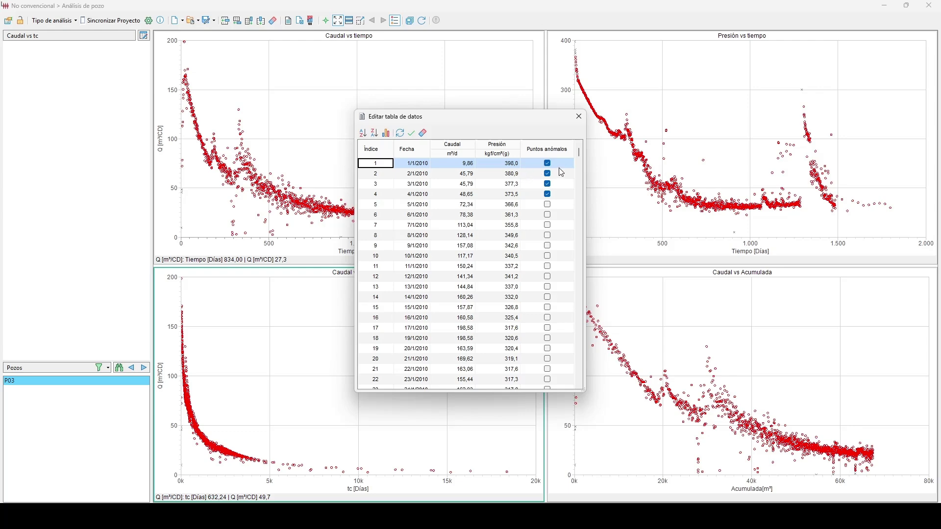
drag(580, 158, 582, 322)
scroll(558, 297, up, 8)
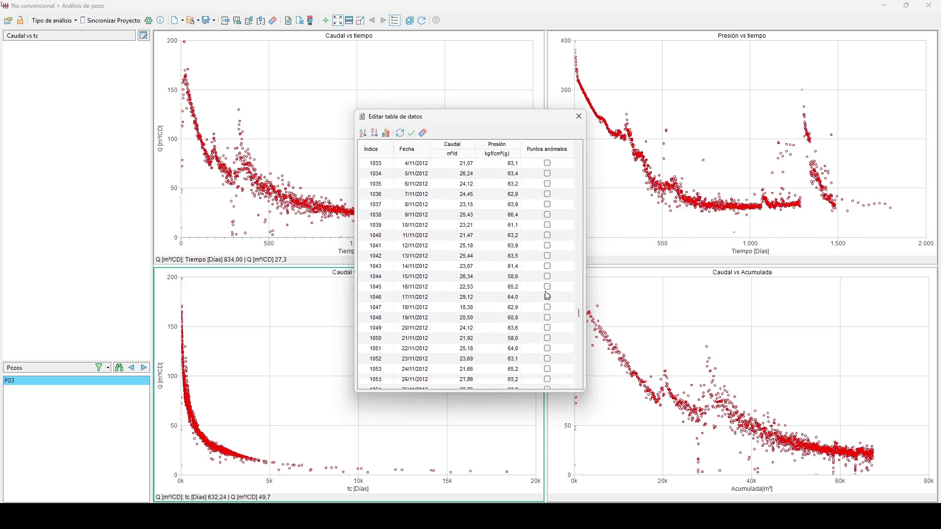
click(547, 318)
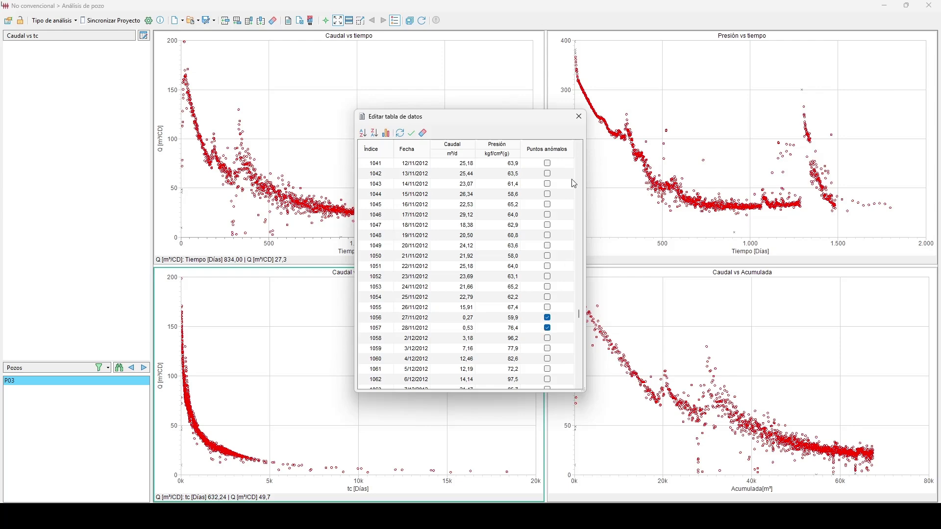
click(579, 116)
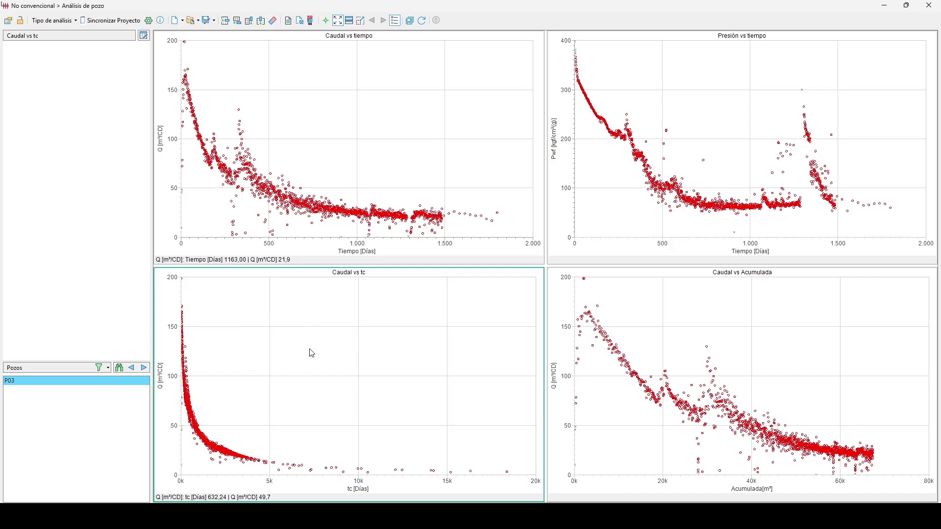
Save the anomalous-point exclusions in the project.
click(300, 21)
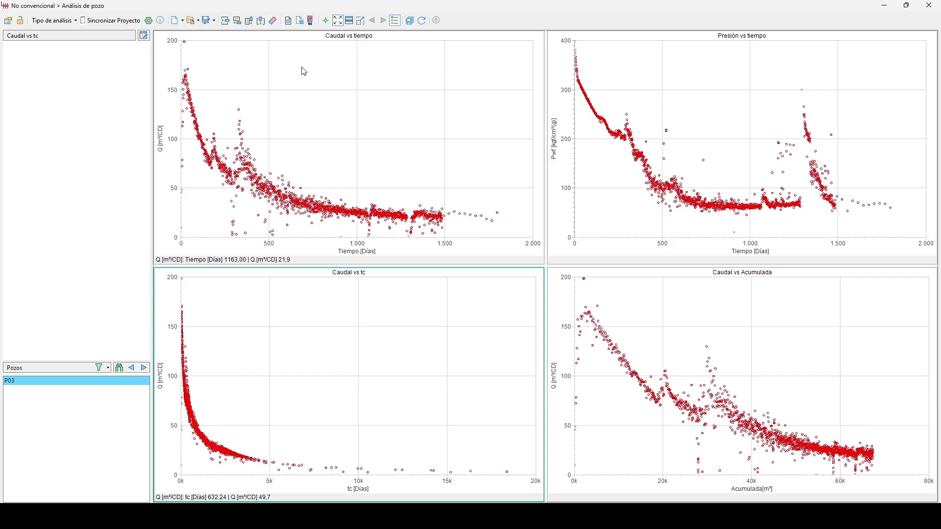
click(301, 22)
click(497, 292)
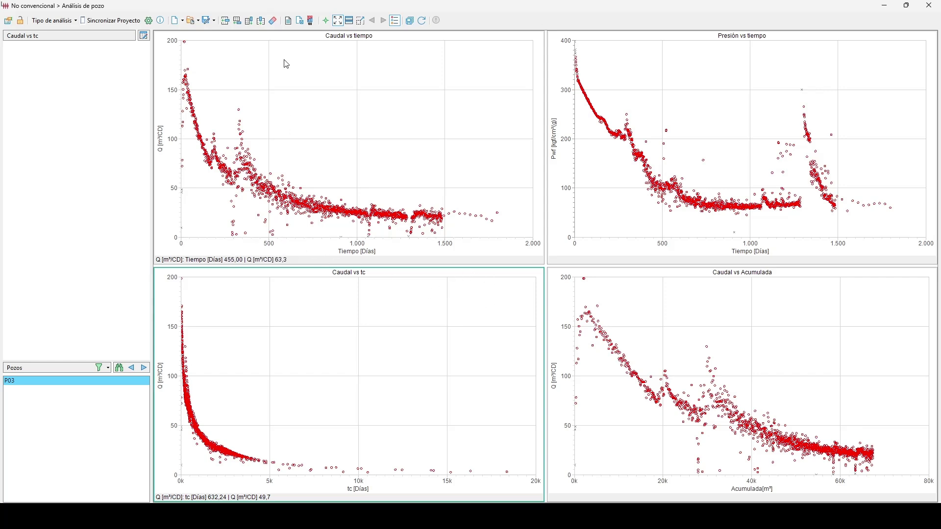
Sort the data table ascending by Caudal, unmark record 1056 as anomalous and inspect its point in the Caudal vs tc chart.
click(288, 20)
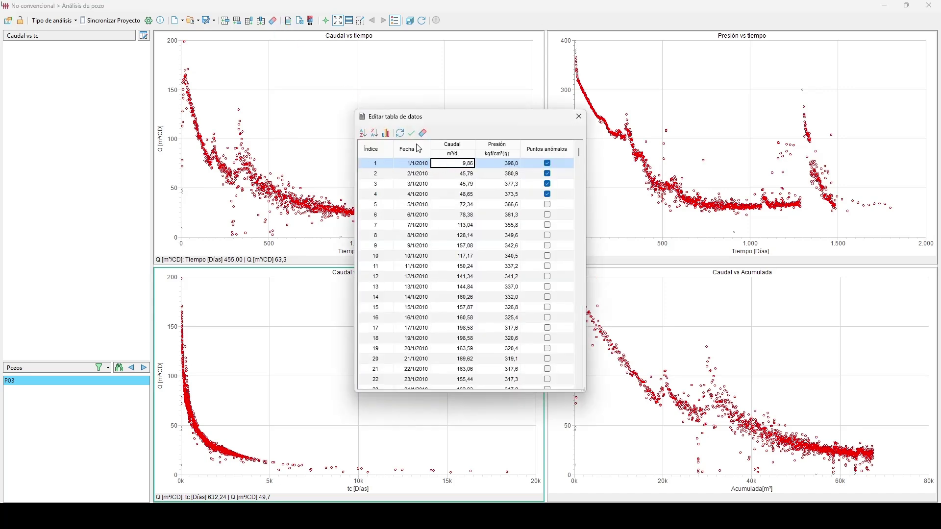
click(375, 134)
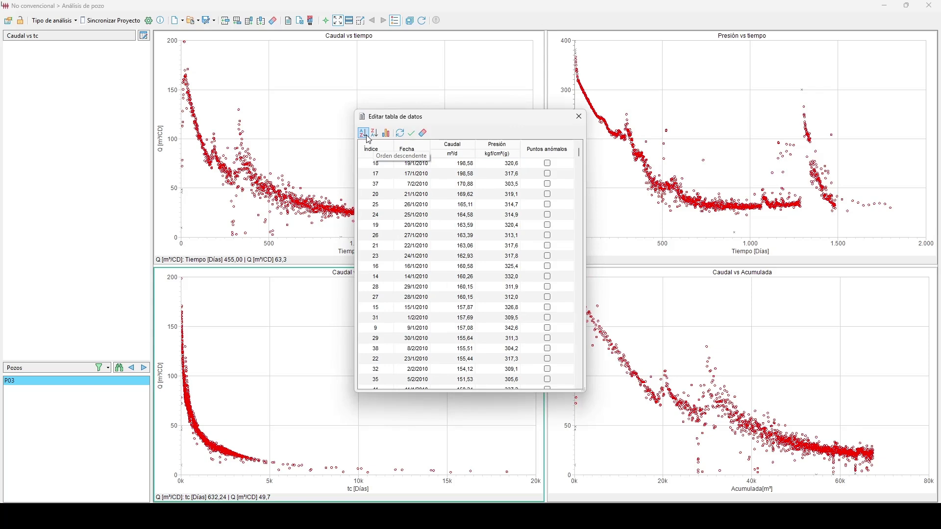
click(362, 133)
click(548, 164)
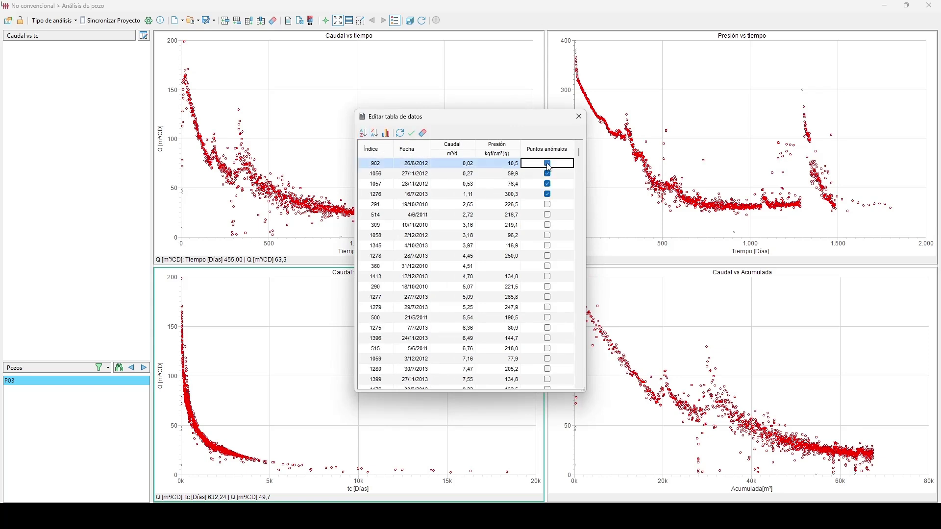
click(548, 174)
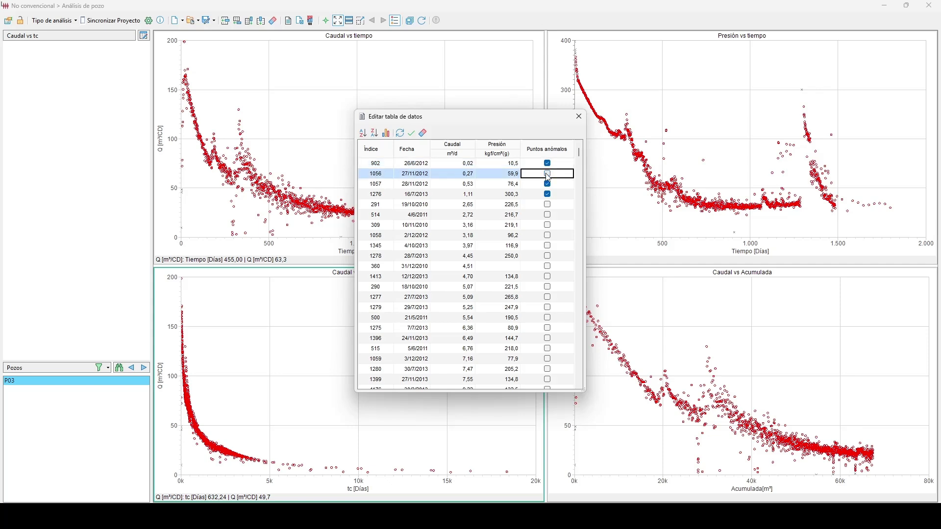
click(548, 174)
click(578, 117)
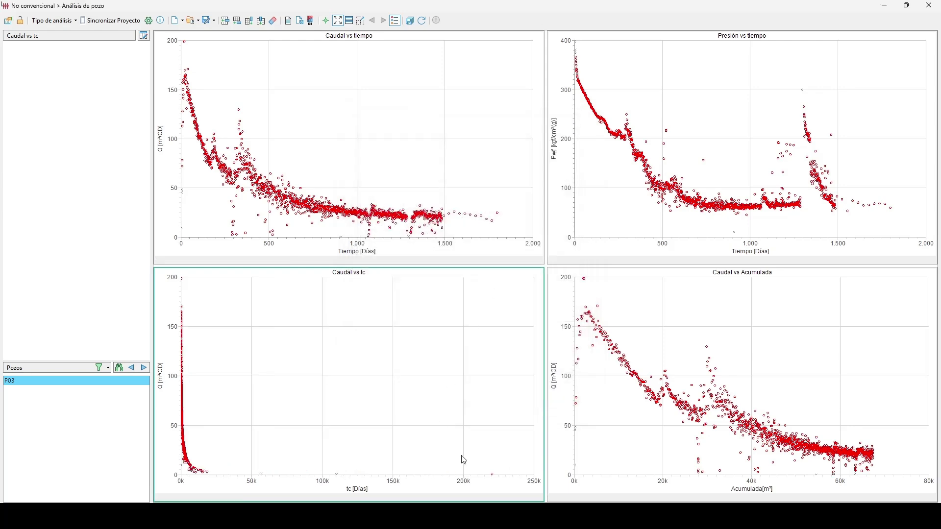
mouse_move(492, 476)
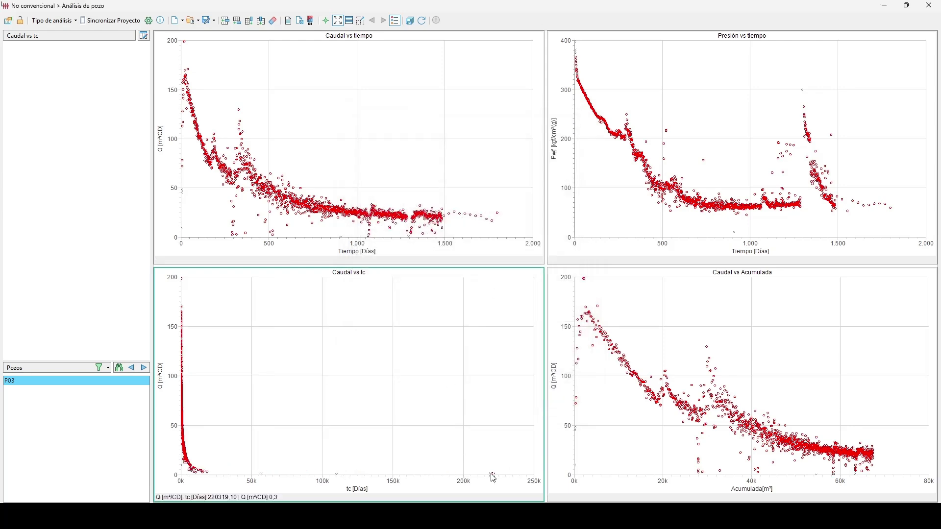
Mark record 1056 as anomalous again in the data table sorted ascending by Caudal, and save the points in the project.
click(300, 21)
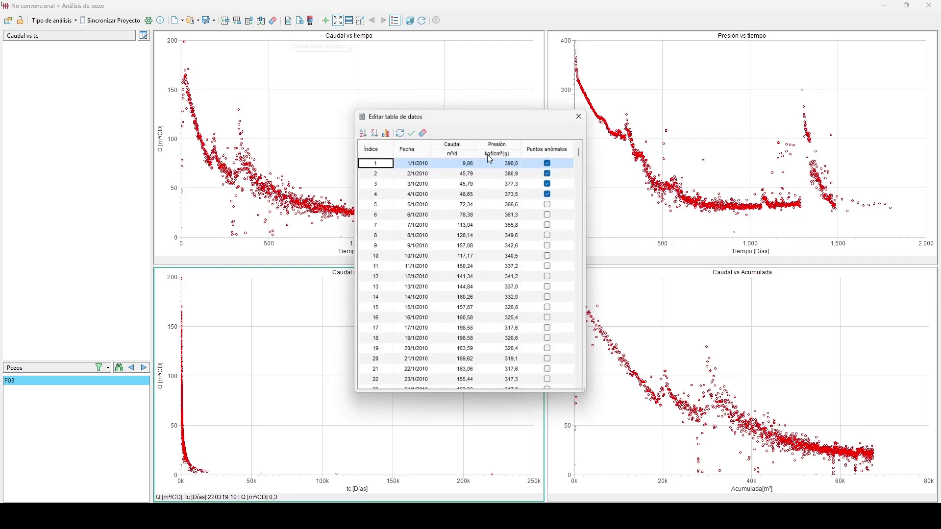
click(374, 133)
click(363, 133)
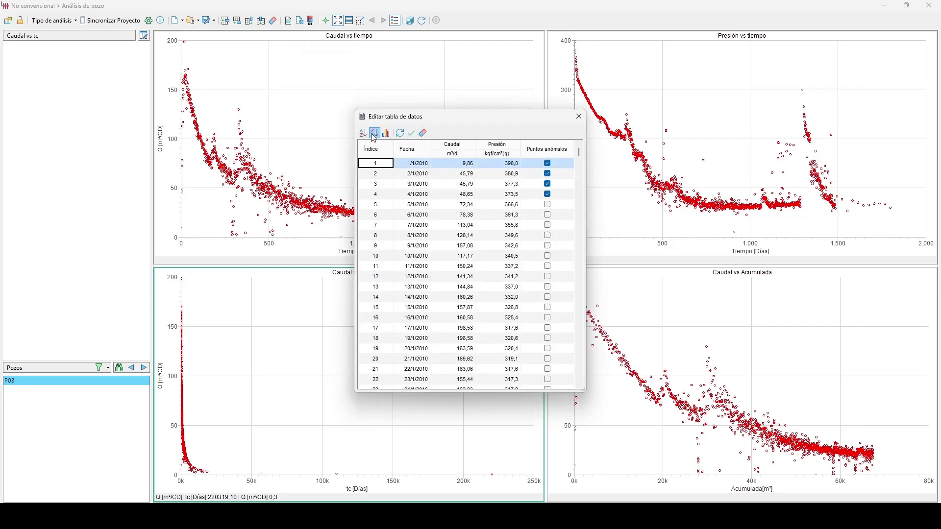
click(374, 133)
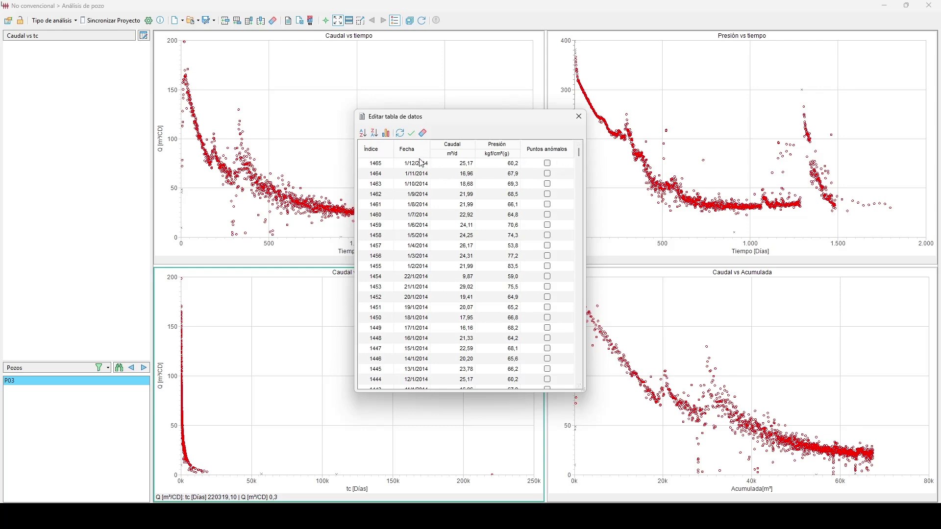
click(451, 173)
click(365, 134)
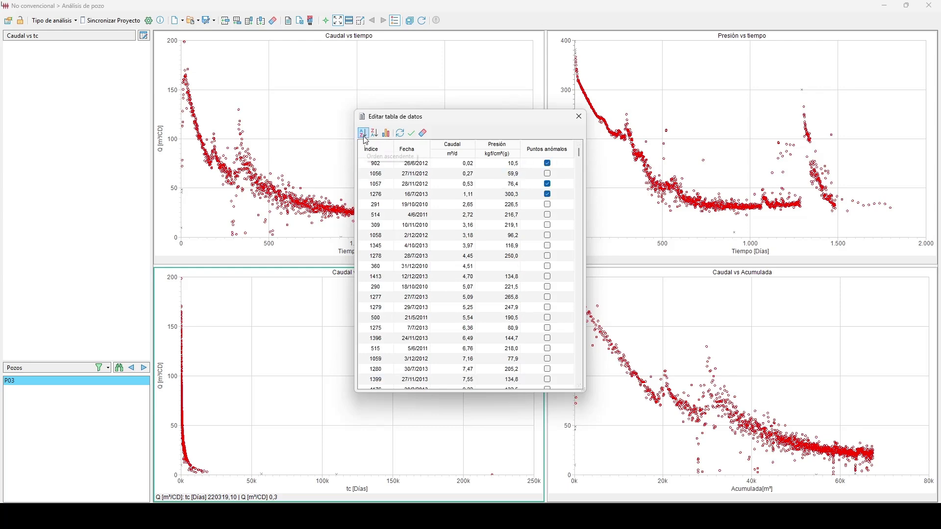
click(554, 173)
click(575, 121)
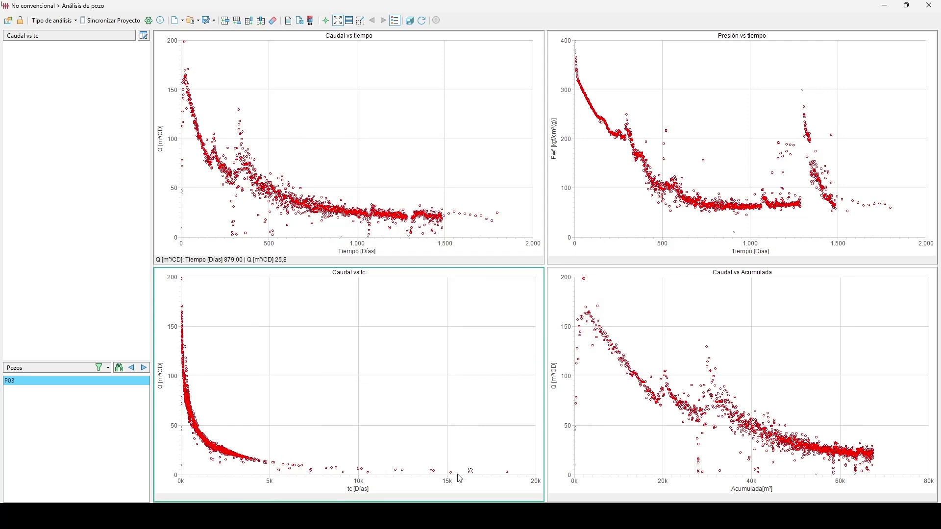
click(300, 21)
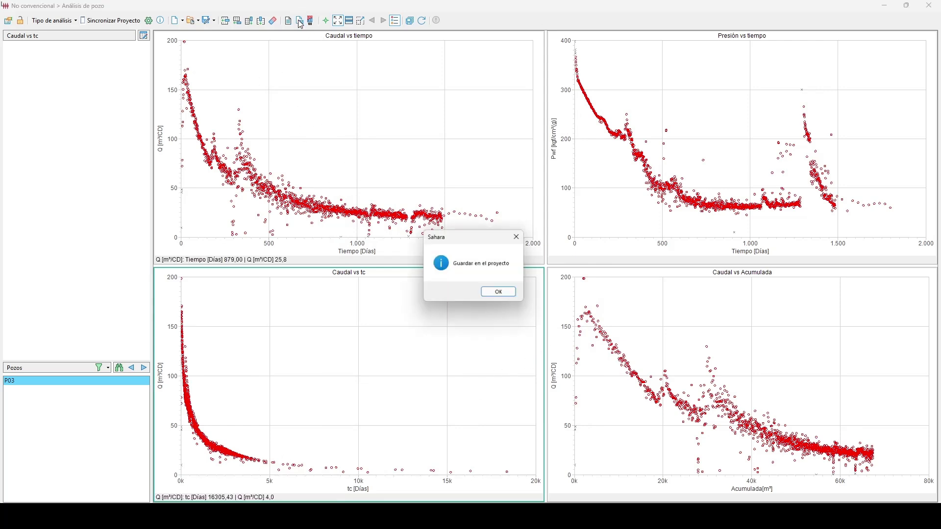
click(499, 293)
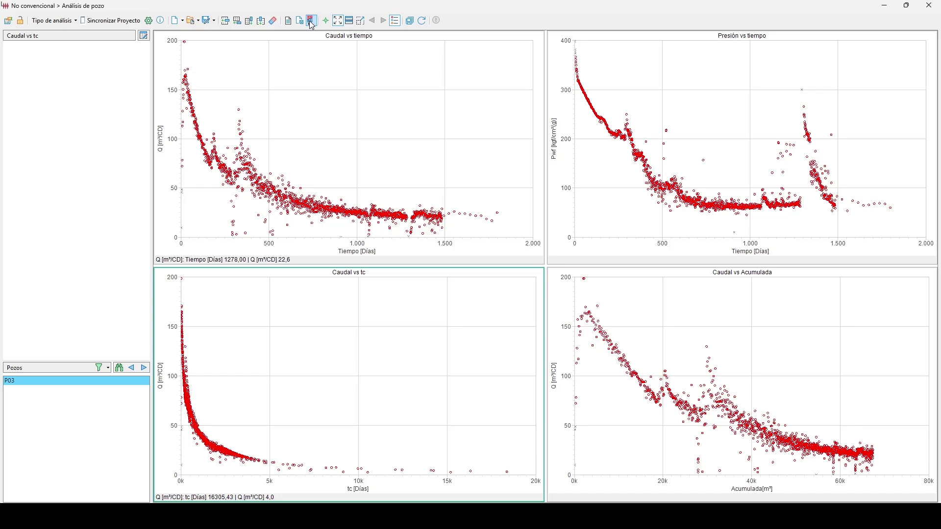
Enable Estandarizar producciones by Rama horizontal in the general configuration options and try factors of 2500 m and 3000 m.
click(149, 20)
click(147, 21)
click(147, 22)
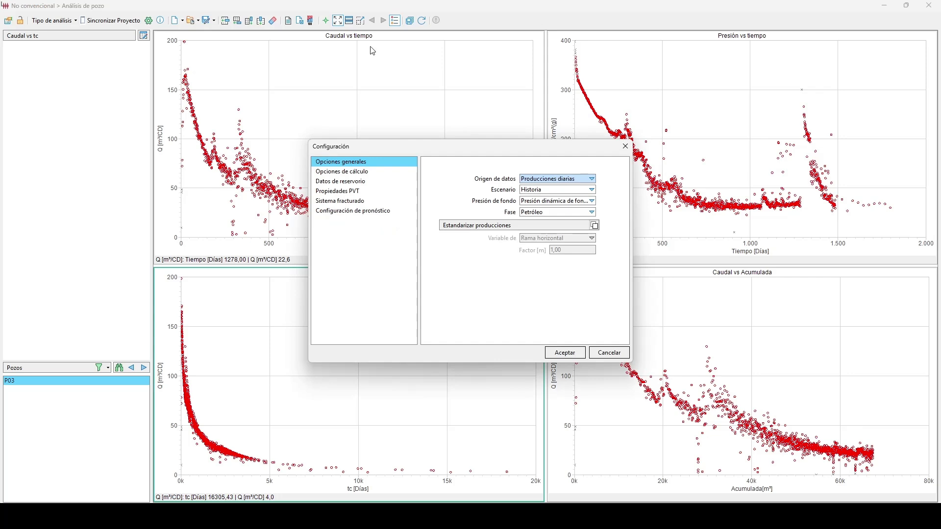
click(595, 225)
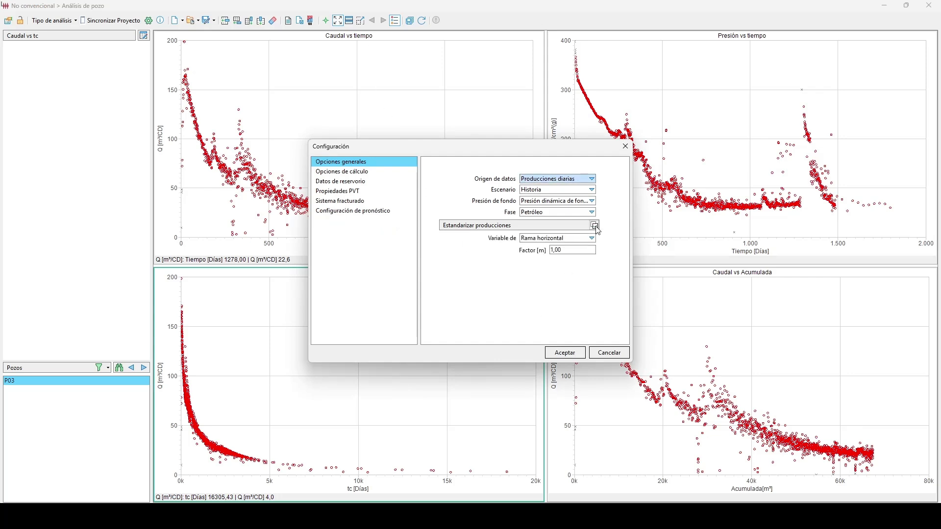
click(583, 251)
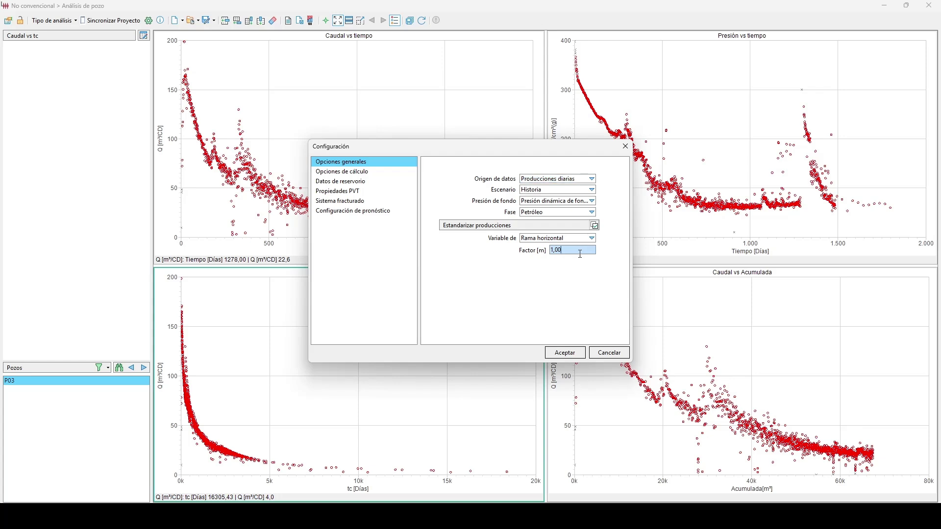
drag(582, 251, 542, 250)
text(2500,00)
drag(573, 250, 550, 251)
text(3000,00)
Turn off Estandarizar producciones and discard the configuration changes.
double_click(566, 251)
click(564, 264)
click(594, 226)
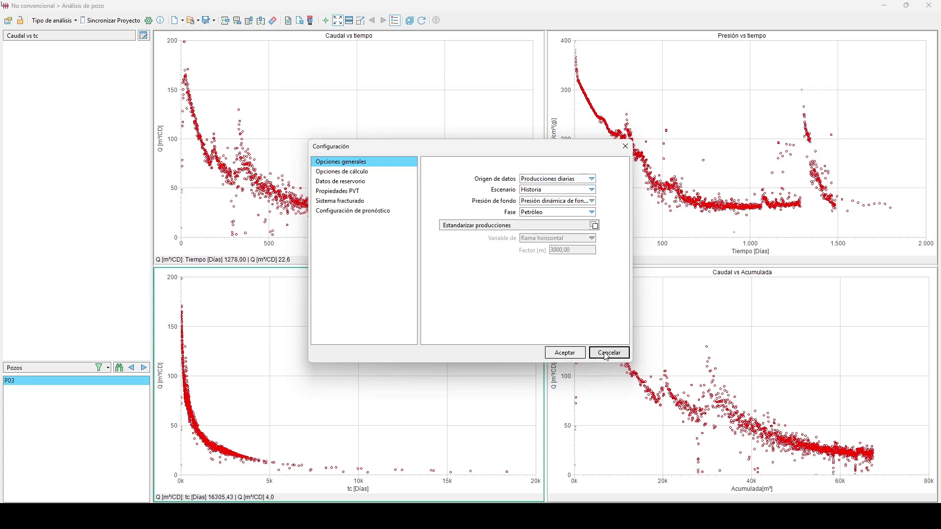
click(594, 226)
click(595, 226)
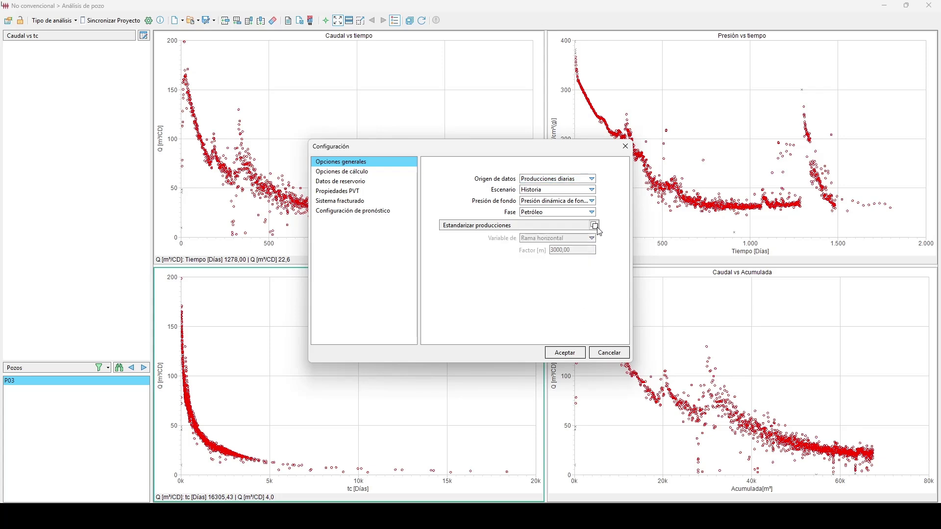
click(609, 351)
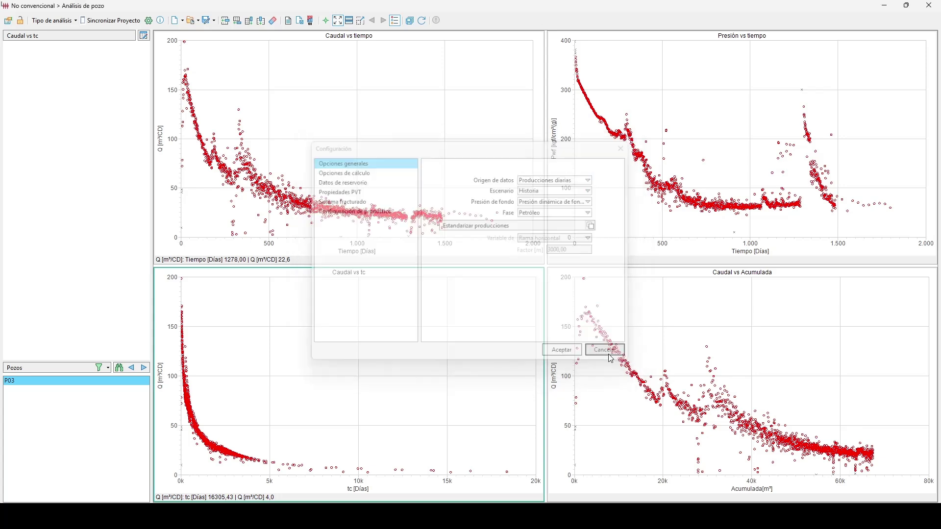
Show the Caudal vs tiempo chart maximized and advance to the Presión vs tiempo chart.
click(313, 24)
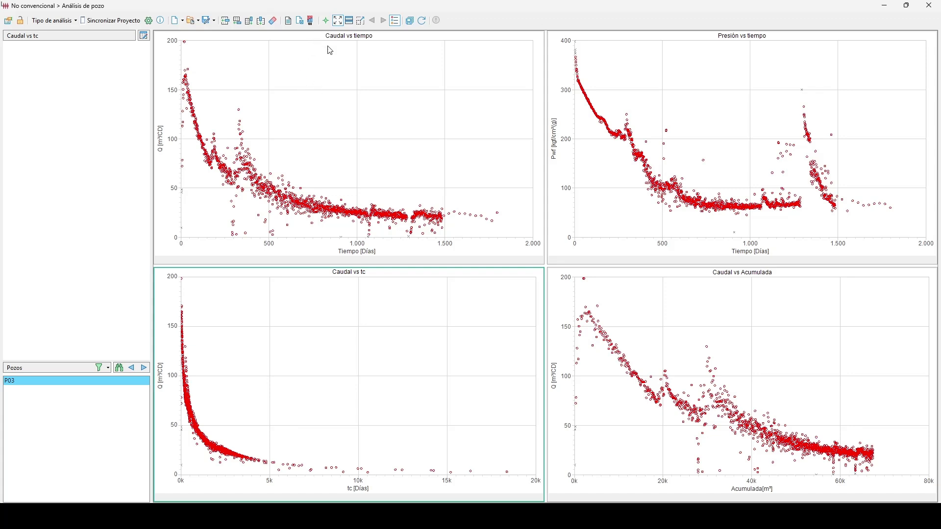
click(340, 20)
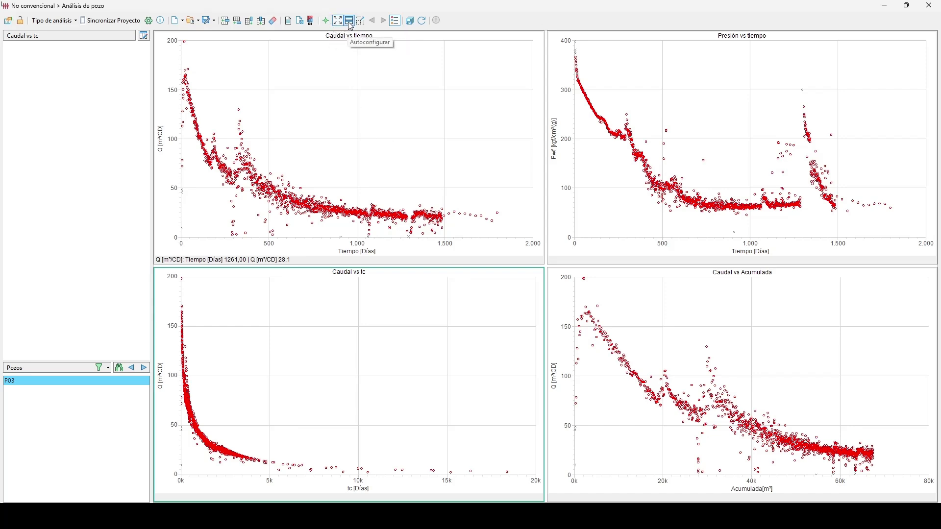
click(343, 120)
click(360, 27)
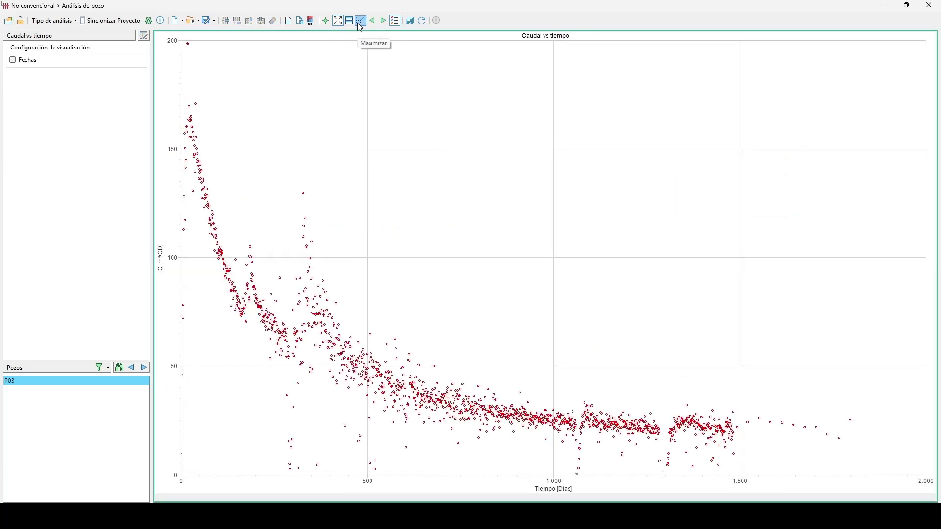
click(383, 23)
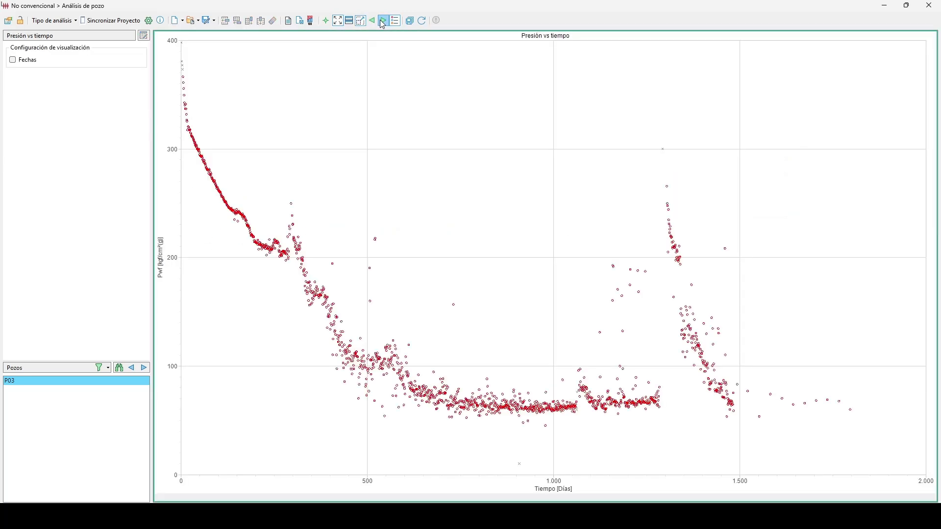
Step through the maximized charts as far as Caudal vs Acumulada, return to Caudal vs tiempo, and restore the four-chart layout.
click(382, 23)
click(383, 23)
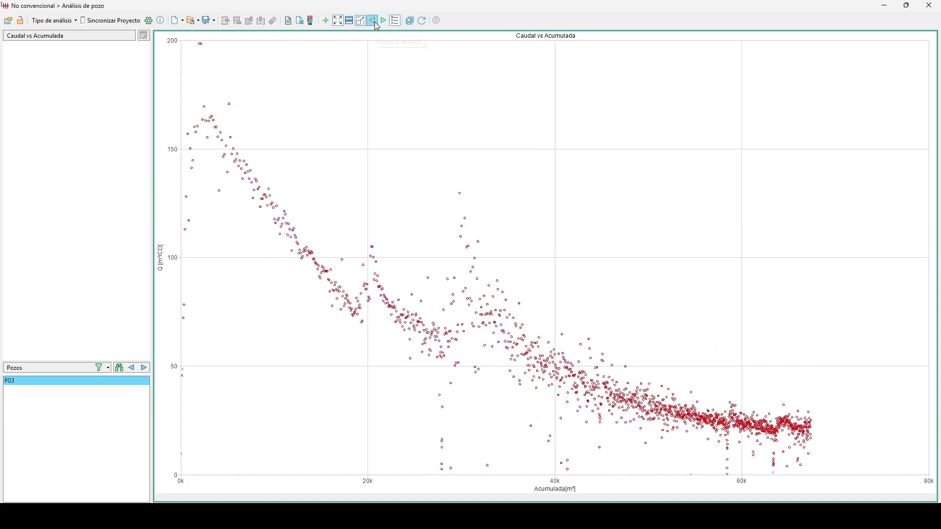
click(374, 22)
click(374, 22)
click(372, 22)
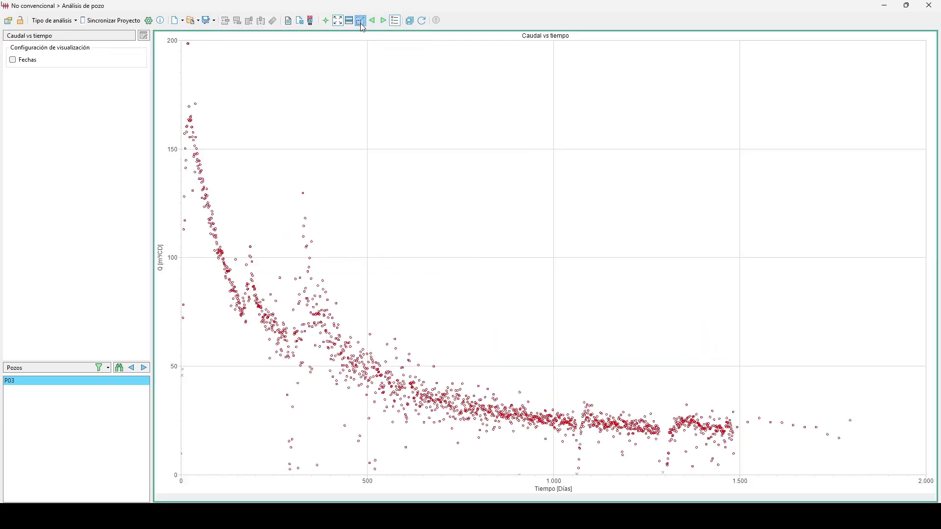
click(361, 22)
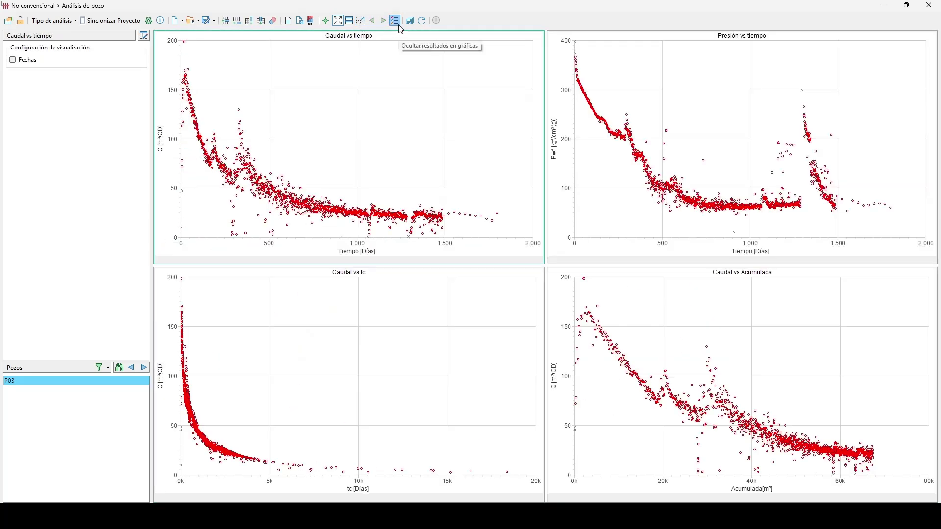
click(399, 25)
click(399, 25)
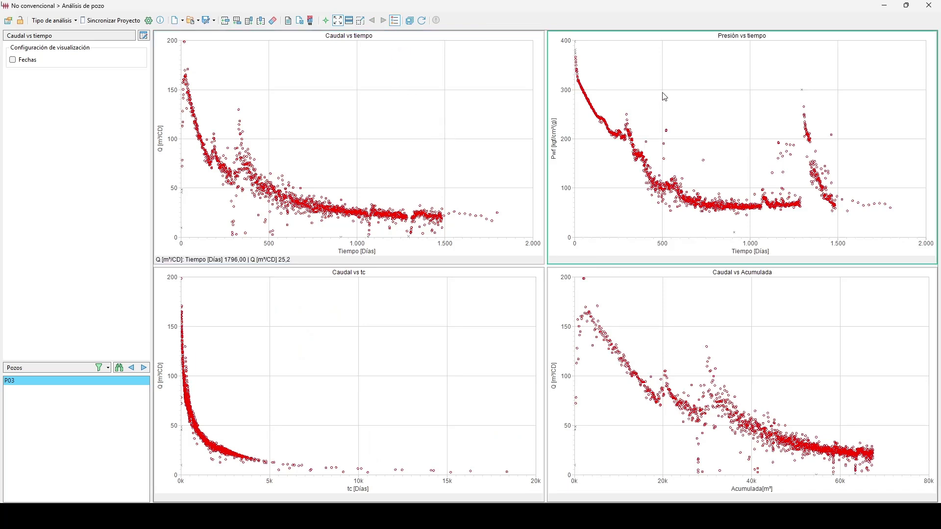
Add a Hiperbólica decline chart beside the Presión vs tiempo chart.
click(655, 109)
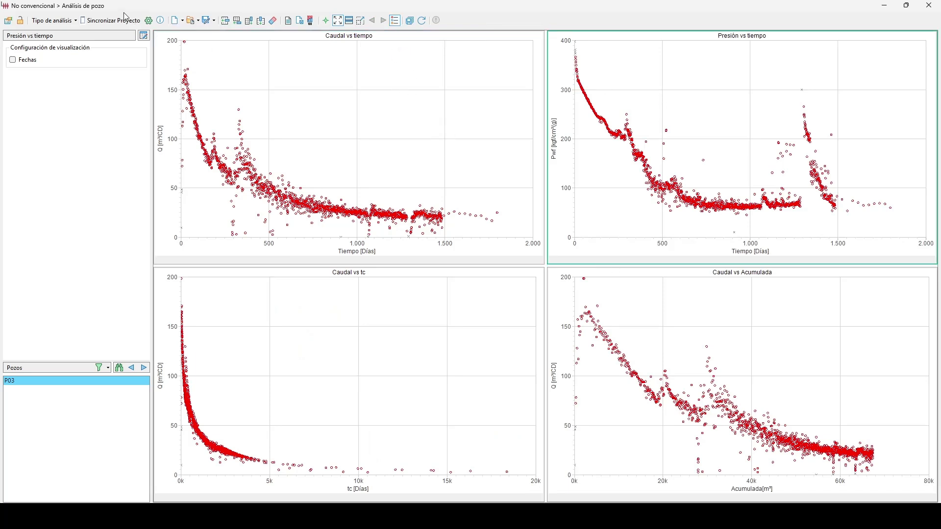
click(249, 20)
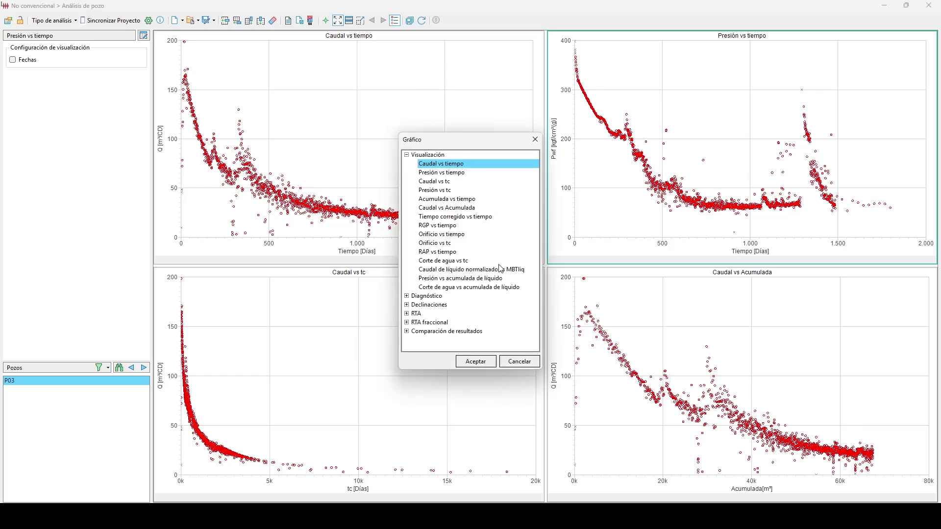
click(407, 305)
click(437, 297)
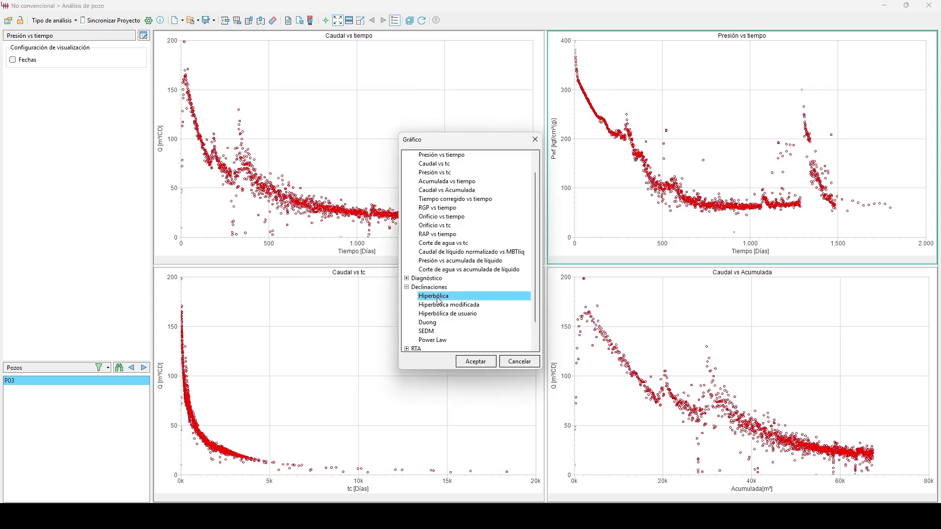
click(475, 361)
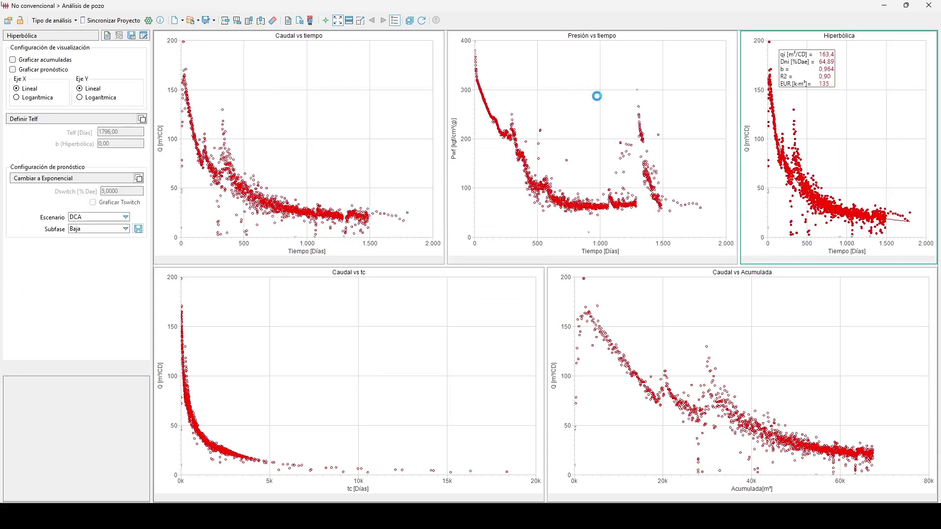
Toggle the display of results on the charts off and back on.
click(396, 20)
click(399, 23)
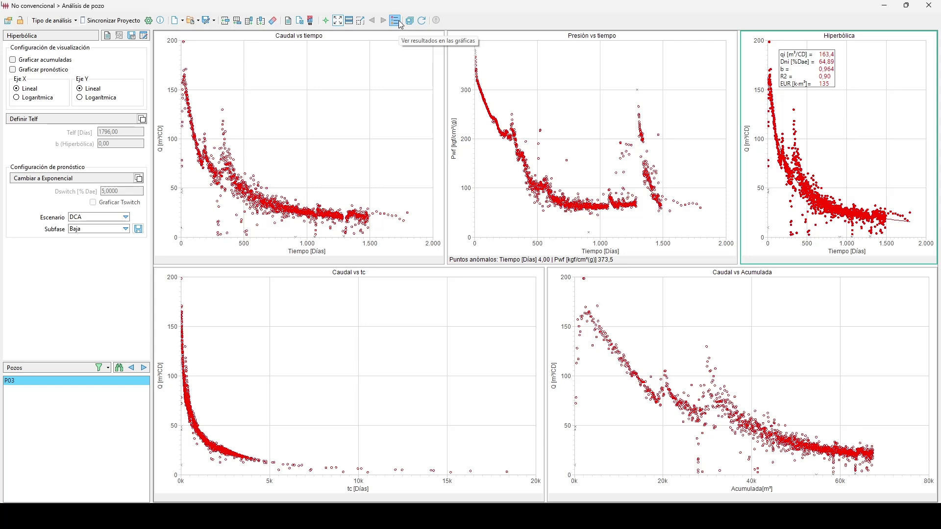
click(399, 23)
click(399, 23)
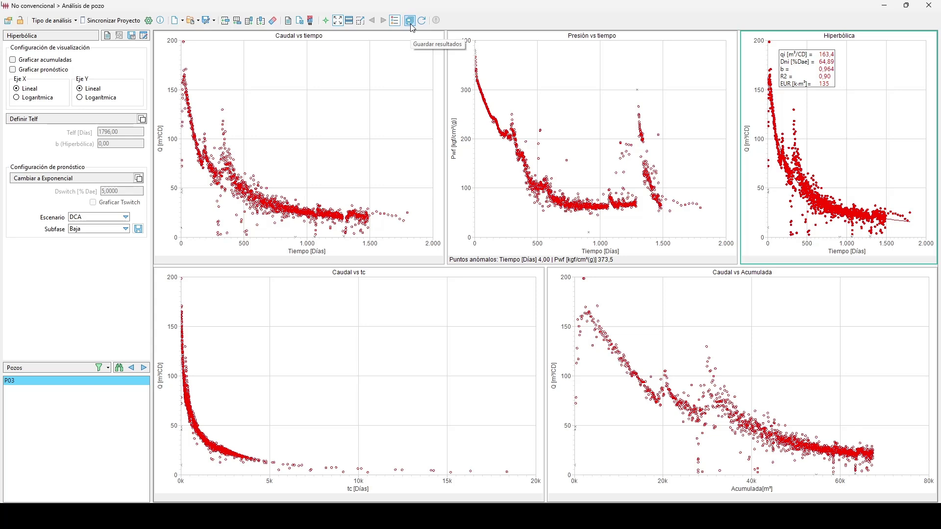
Review which Hiperbólica results can be stored with Guardar resultados and close the dialog without saving.
click(411, 24)
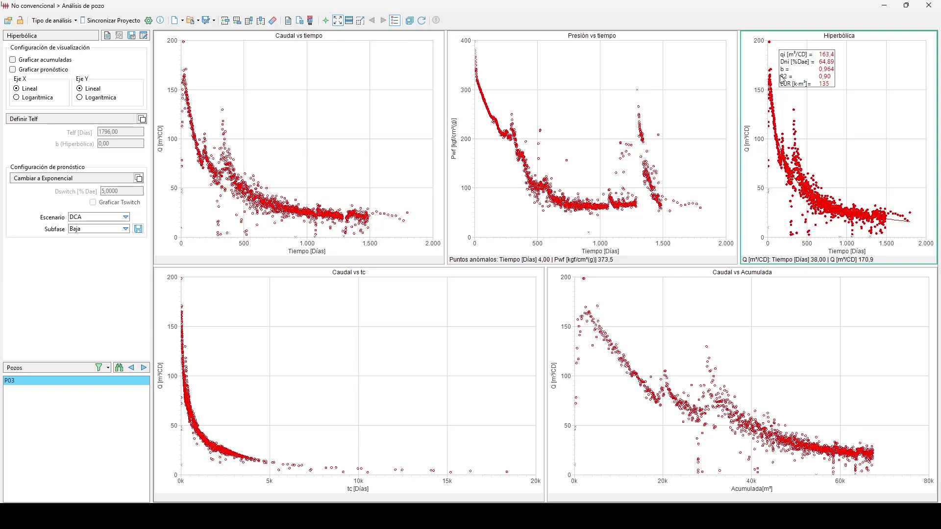
click(410, 21)
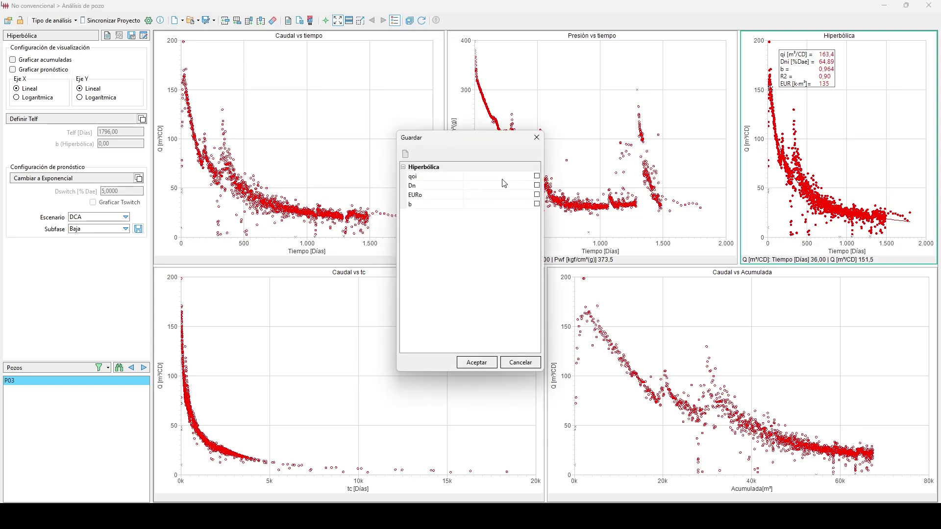
click(534, 142)
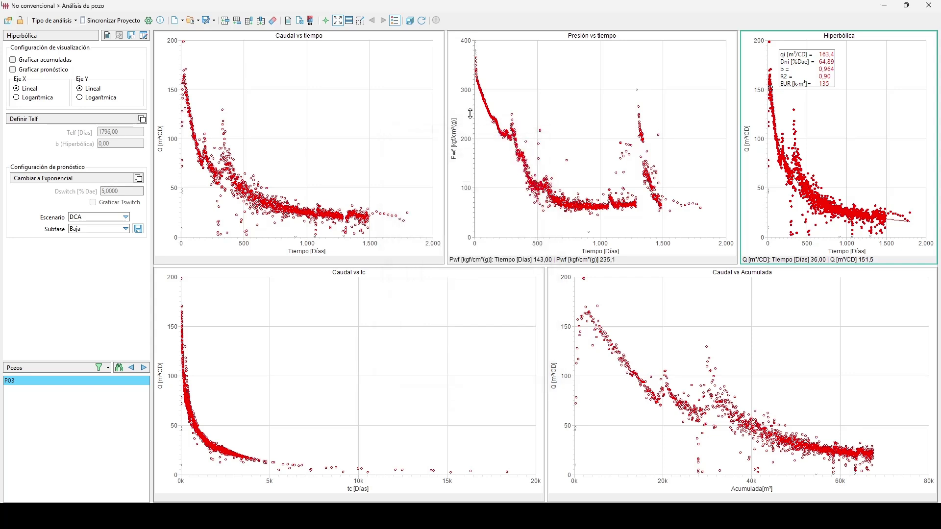
Hide the results on the charts and initialize the charts.
click(394, 20)
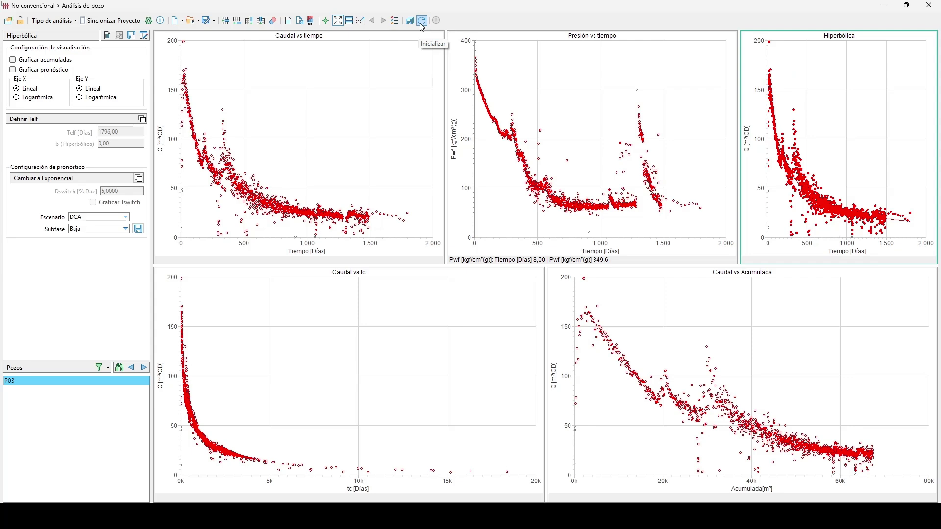
click(420, 22)
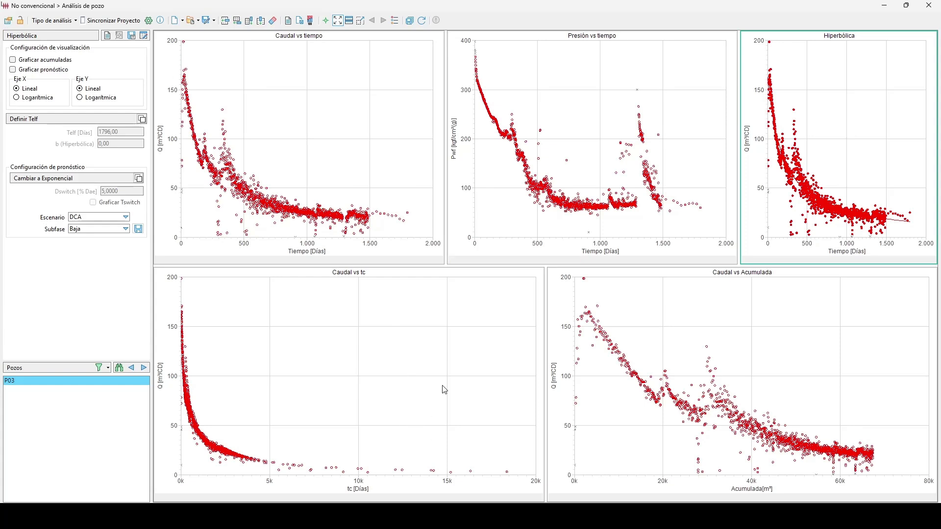
Try excluding the low-rate tail points beyond about 5k days in Caudal vs tc with a rectangle, and undo it by initializing.
click(467, 400)
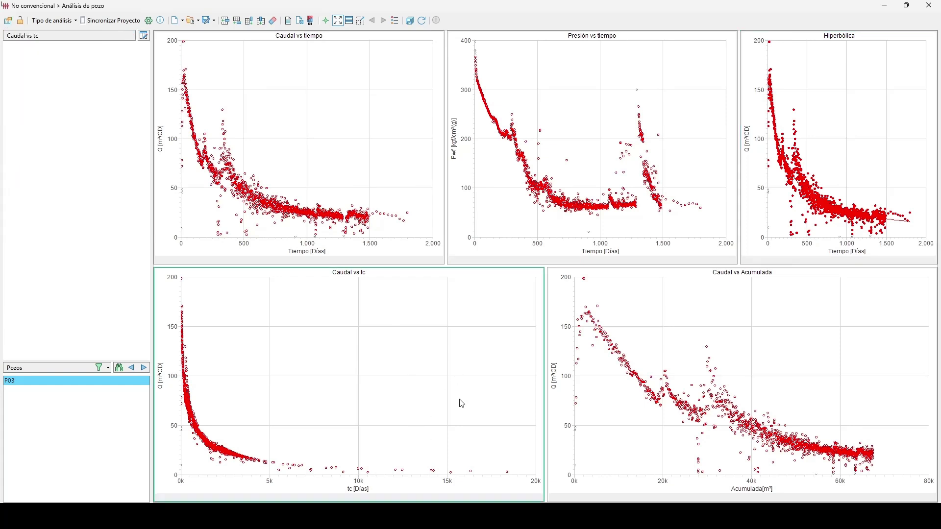
right_click(460, 400)
mouse_move(480, 405)
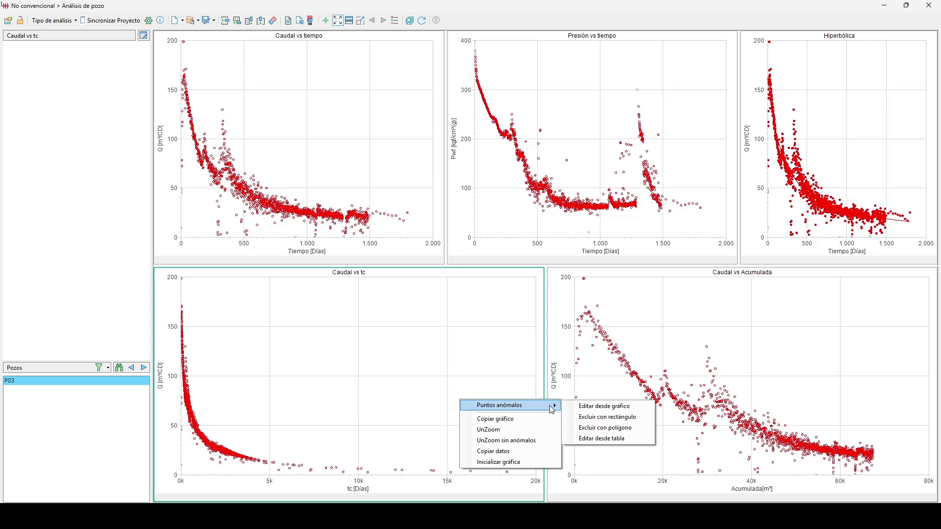
click(589, 416)
drag(512, 448, 278, 483)
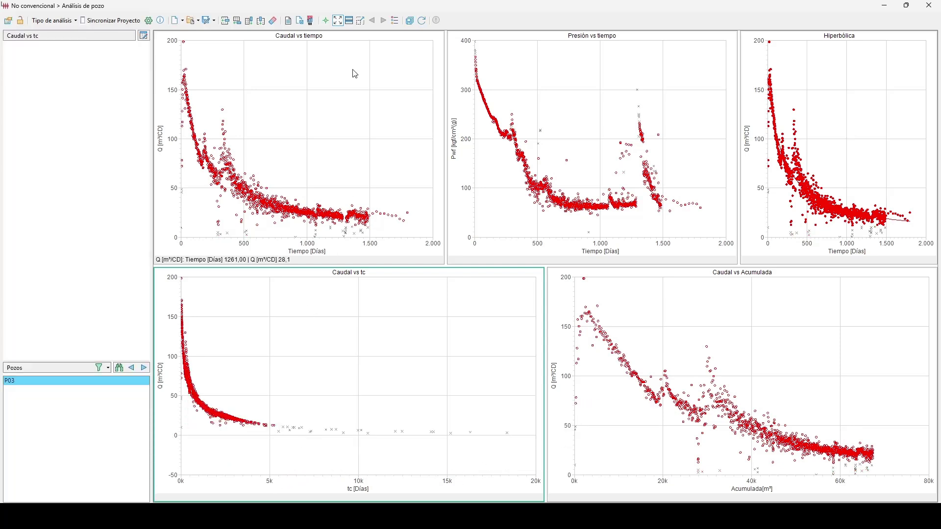
click(422, 20)
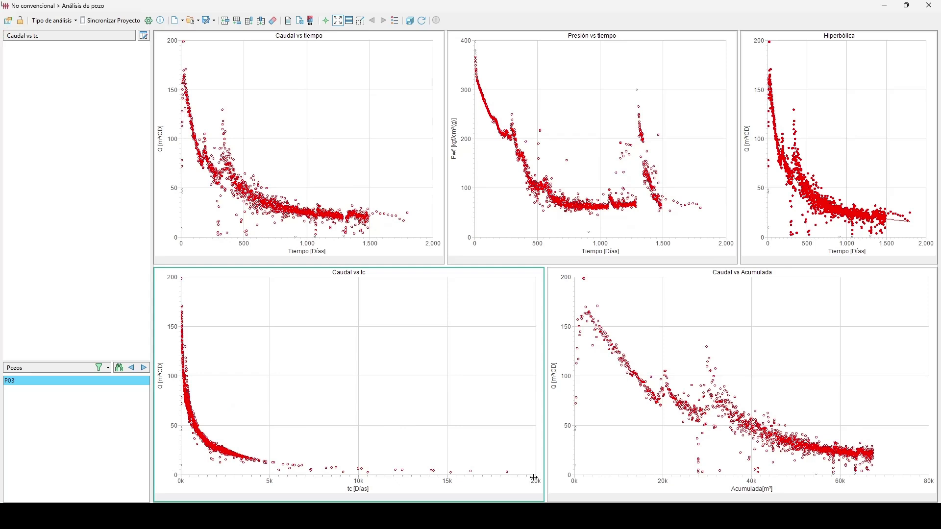
Extend the tc axis of the Caudal vs tc chart to 80k and restore the zoom with UnZoom sin anómalos.
drag(535, 478, 275, 484)
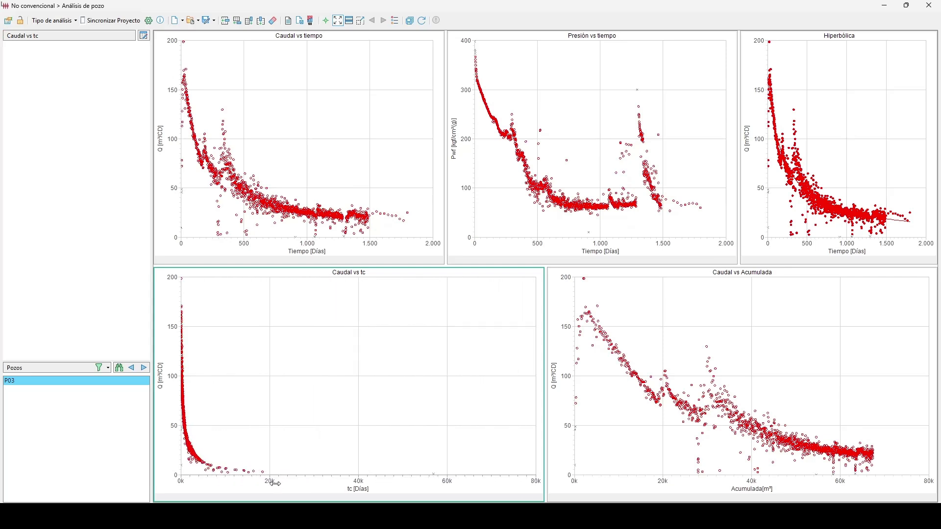
click(337, 20)
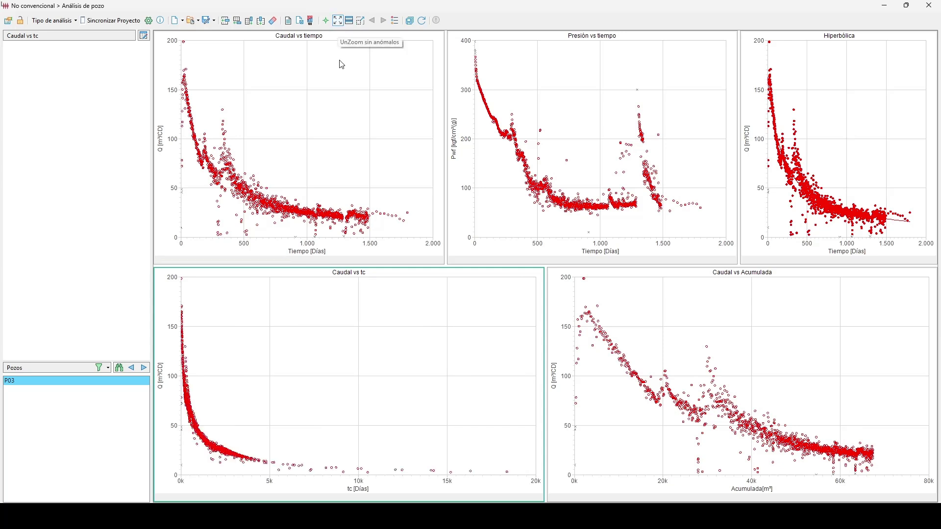
Remove the Hiperbólica chart from the layout.
click(838, 82)
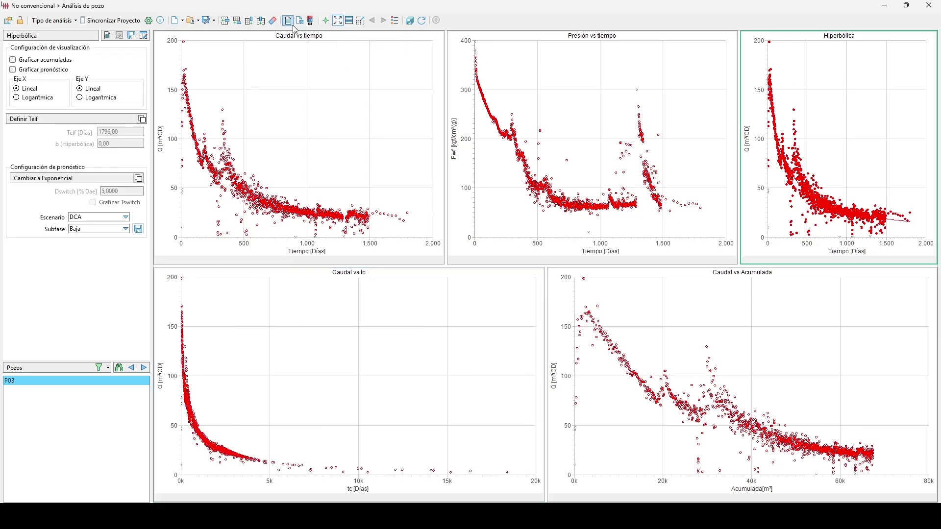
click(272, 20)
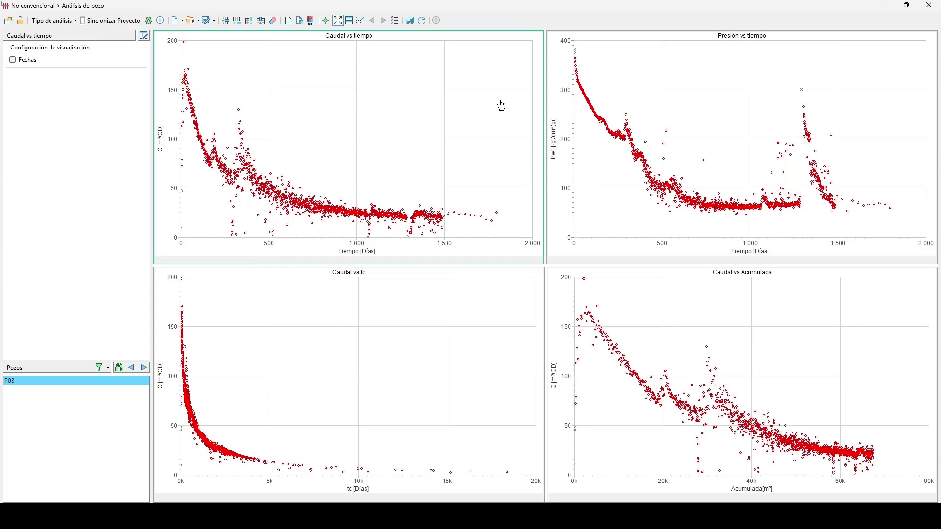
drag(647, 94, 360, 137)
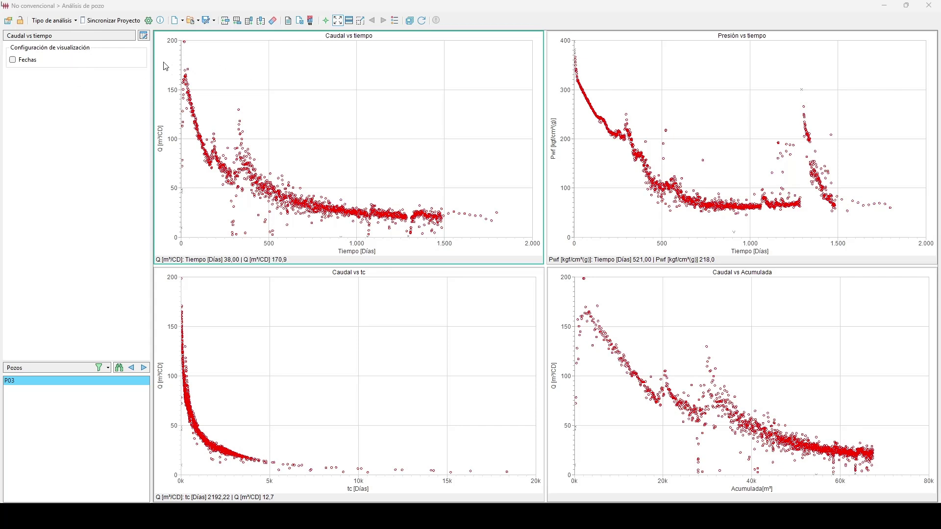
Change the analysis type to Datos de producción - Diagnóstico for Petróleo and look at the options of the lower charts.
click(59, 21)
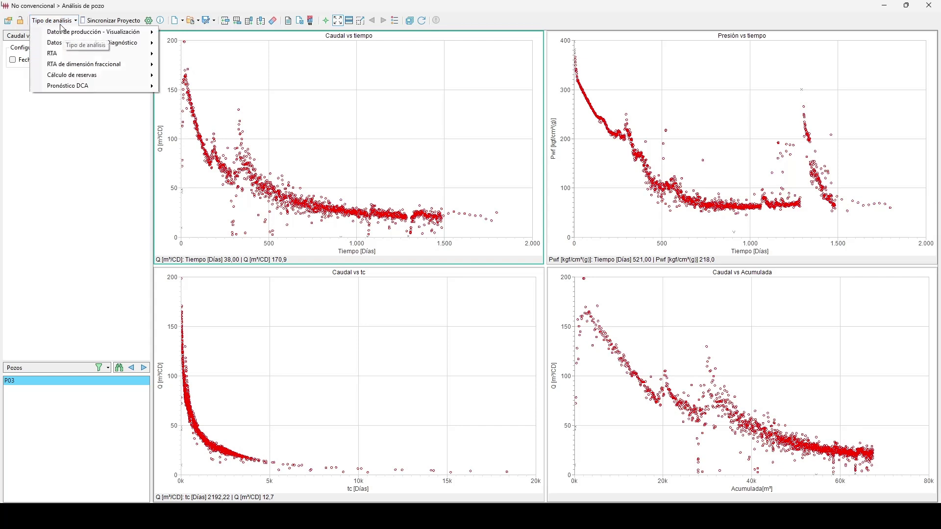
mouse_move(65, 43)
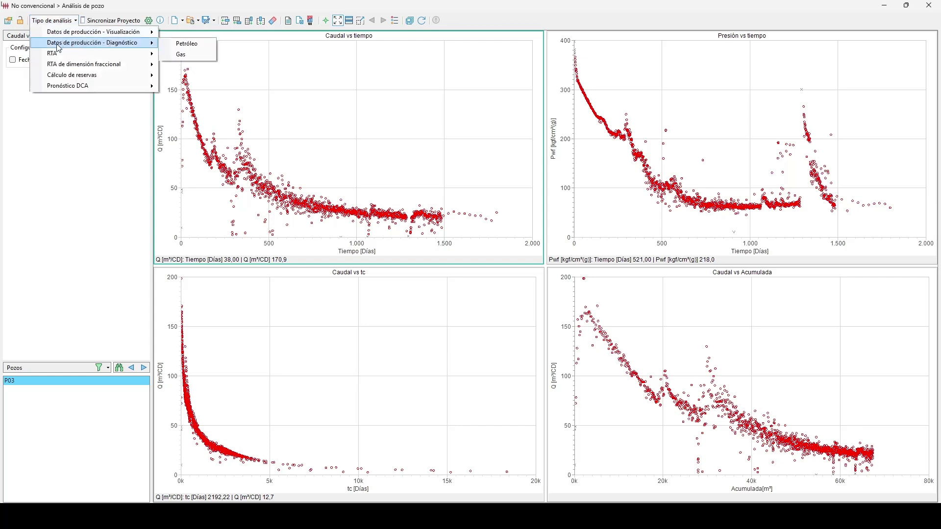
click(185, 47)
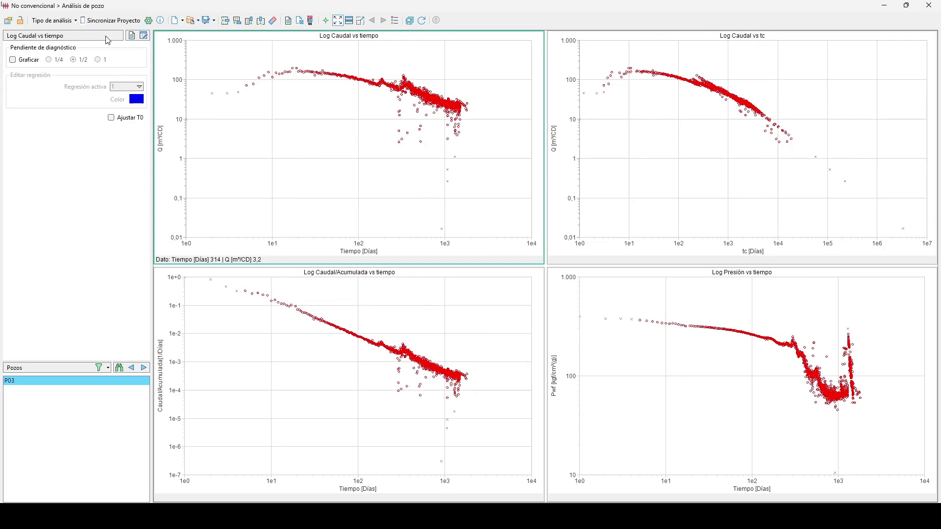
click(289, 381)
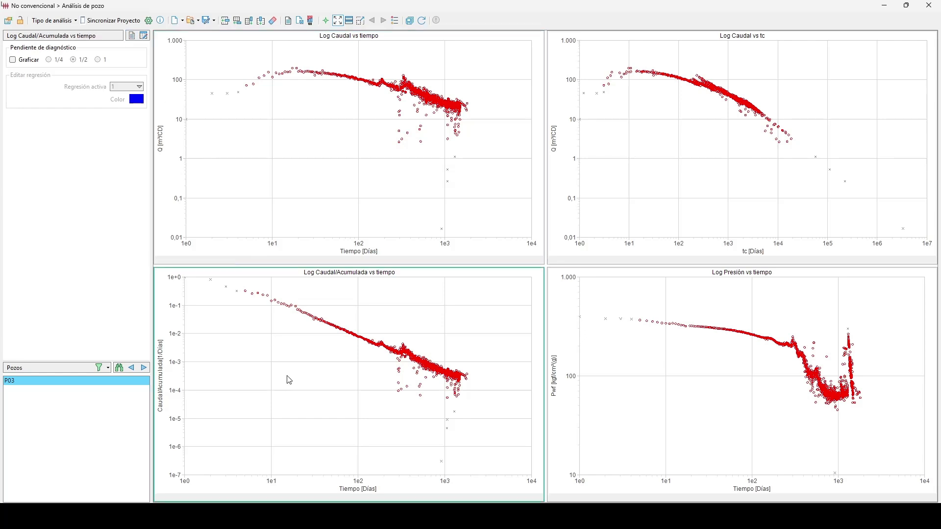
click(675, 351)
Replace the Log Caudal vs tc chart with the Caudal vs tiempo chart from the Visualización group.
click(658, 230)
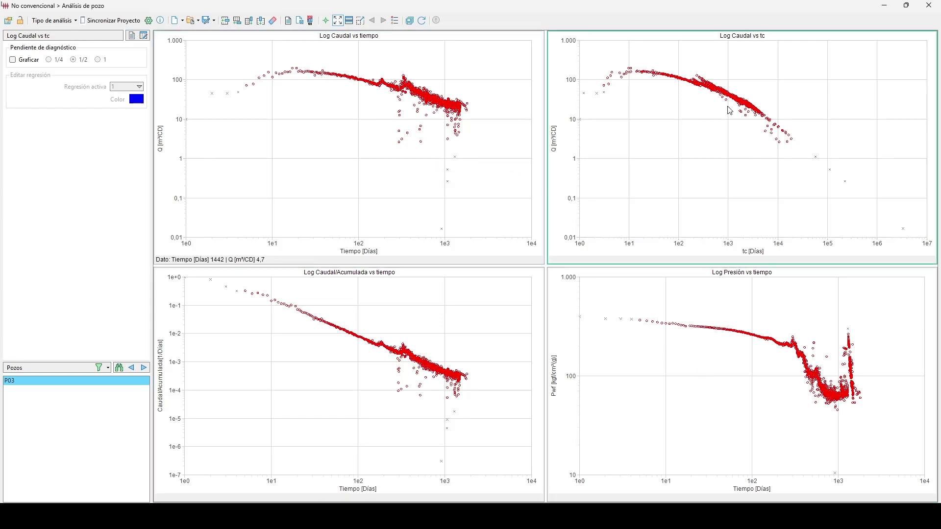
click(143, 36)
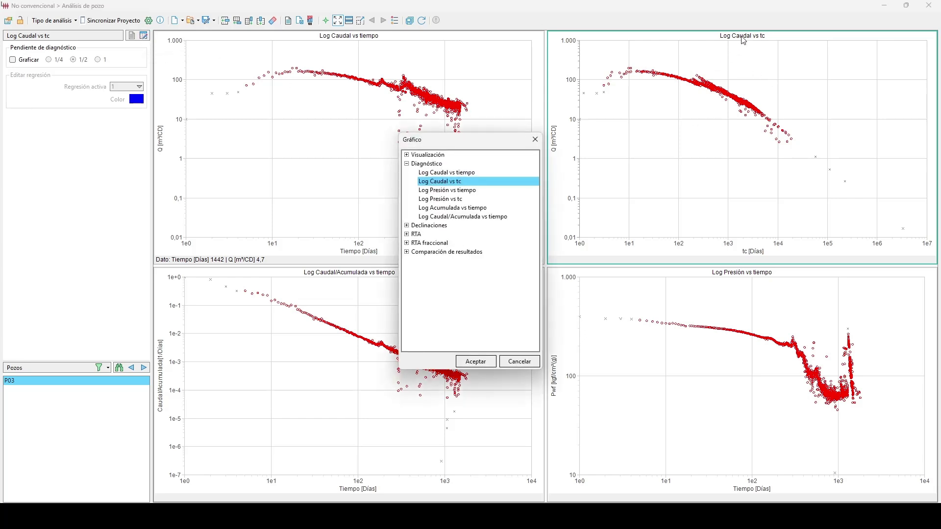
click(406, 156)
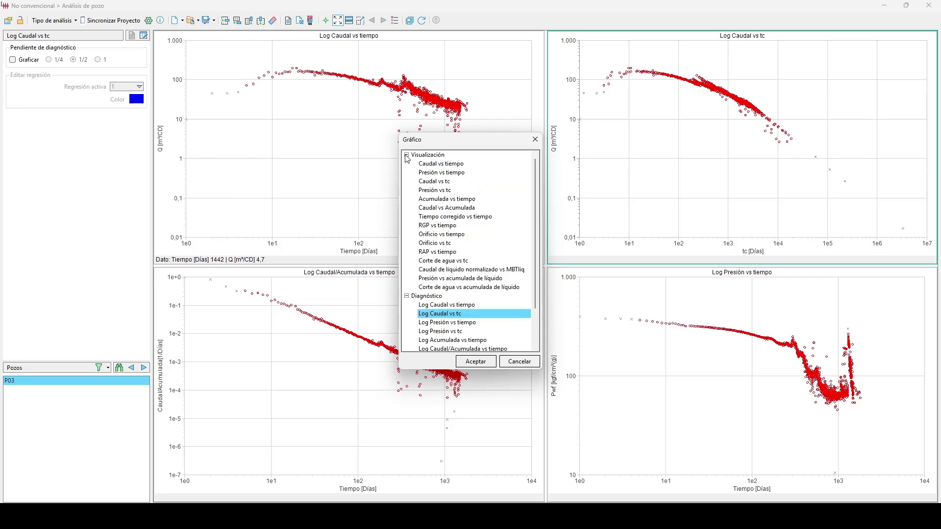
click(431, 165)
click(474, 362)
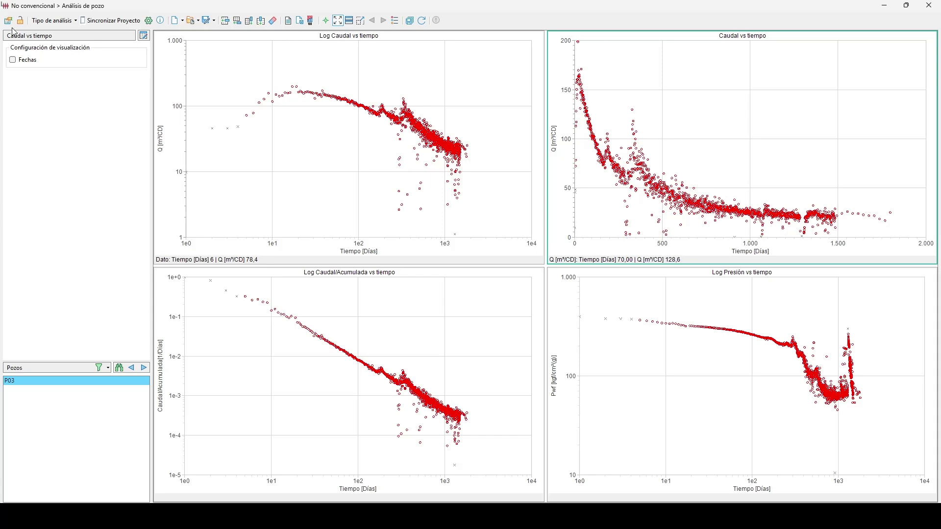
Show the time axis of the Caudal vs tiempo chart as Fechas and switch it back to days.
click(14, 61)
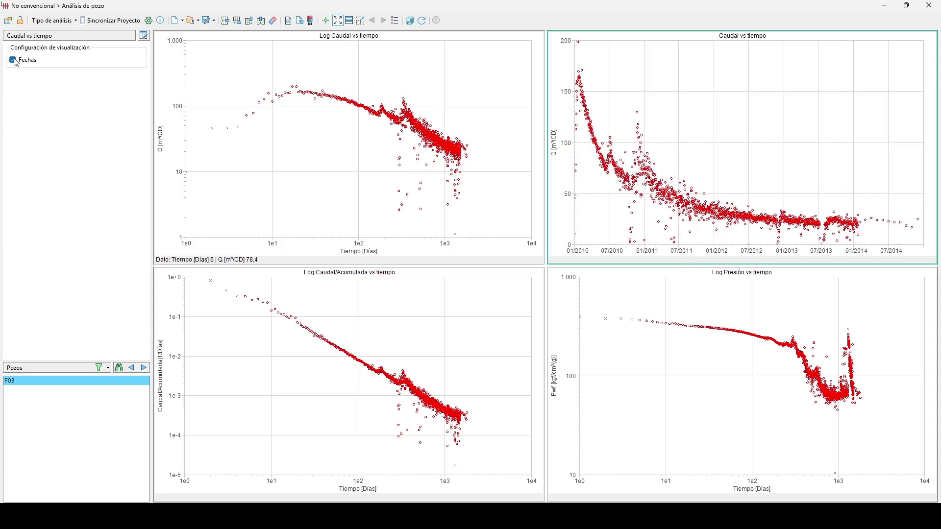
click(14, 60)
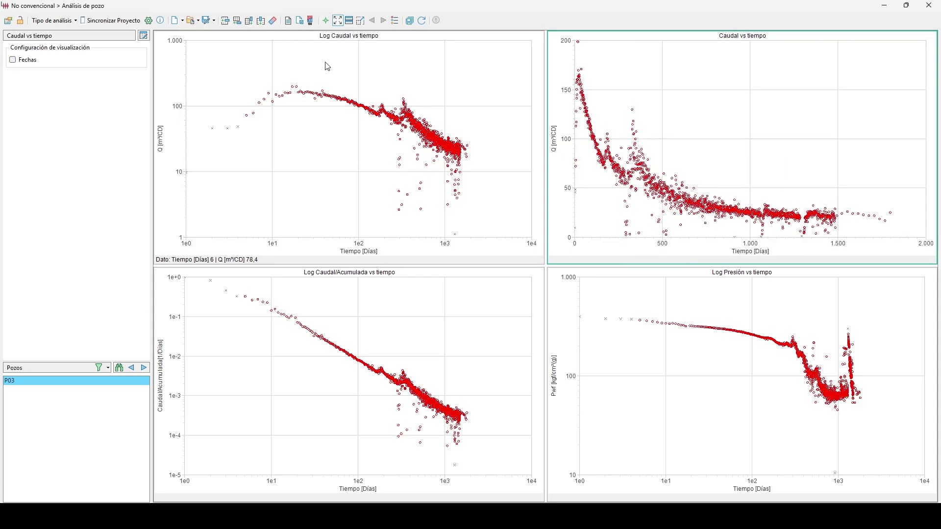
Look at the diagnostic settings of the Log Caudal vs tiempo chart and the context options of the Caudal vs tiempo chart.
click(363, 65)
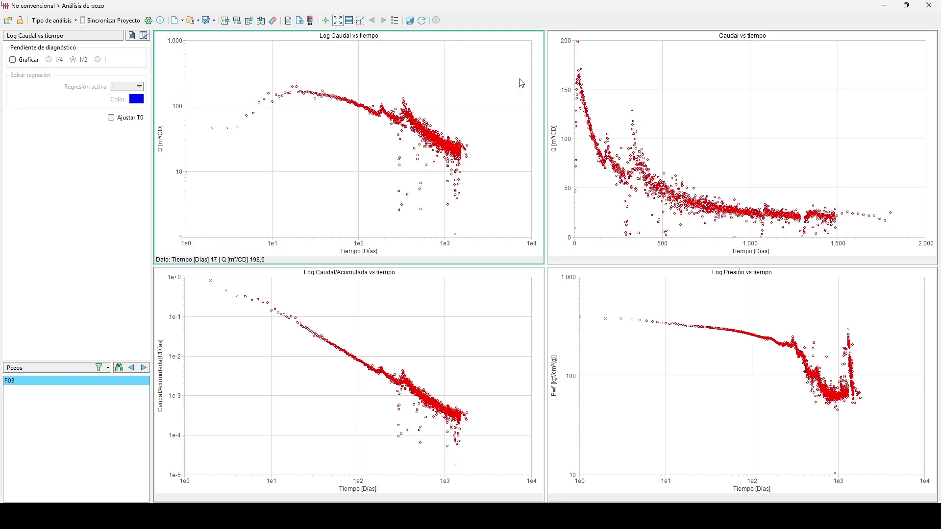
right_click(633, 69)
mouse_move(679, 76)
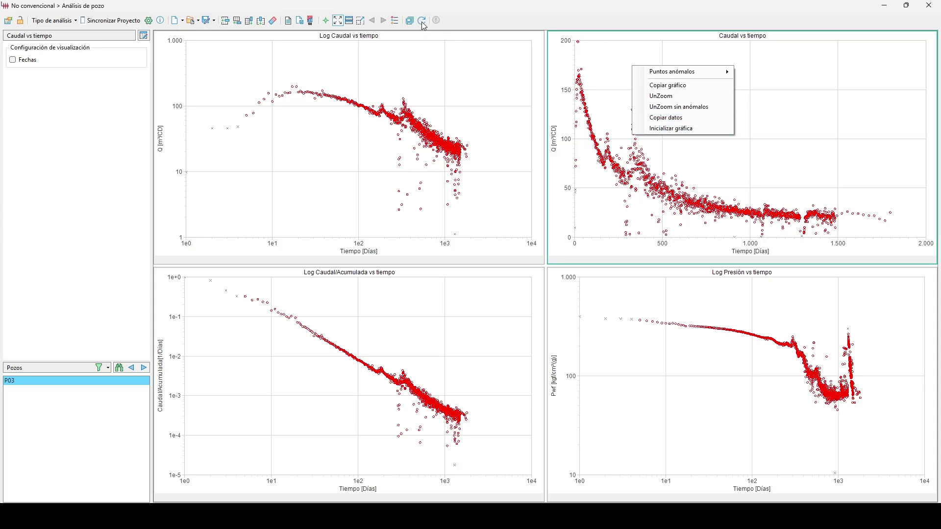
click(650, 134)
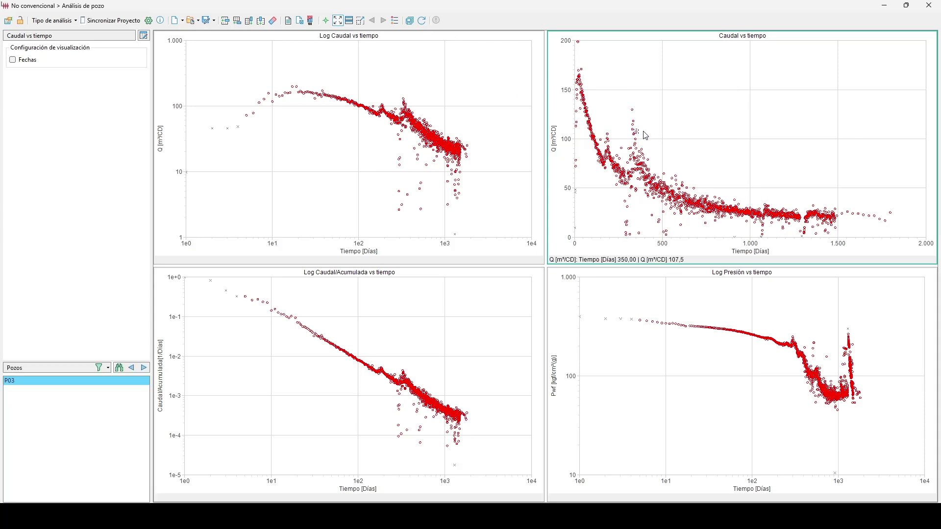
Plot the diagnostic slope line on the Log Caudal vs tiempo chart and try slopes 1/4 and 1/2, ending with 1.
click(476, 126)
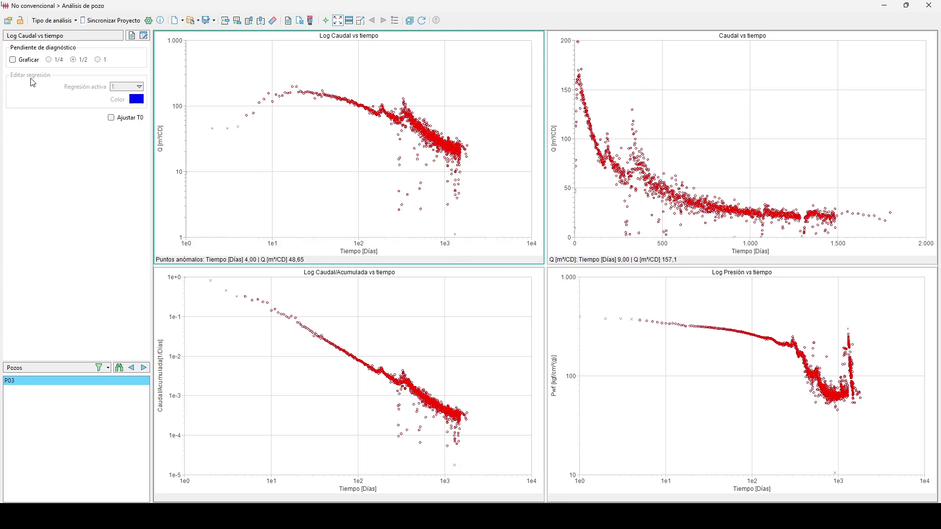
click(13, 60)
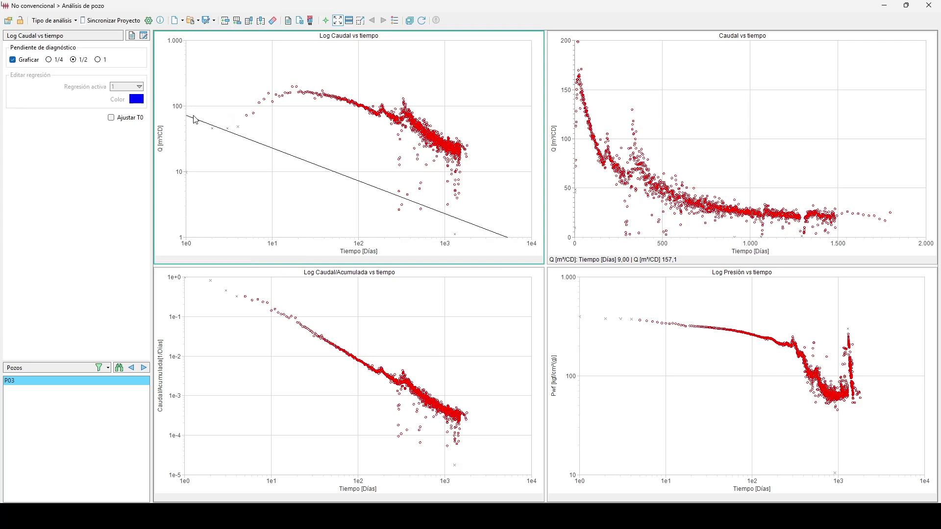
click(57, 60)
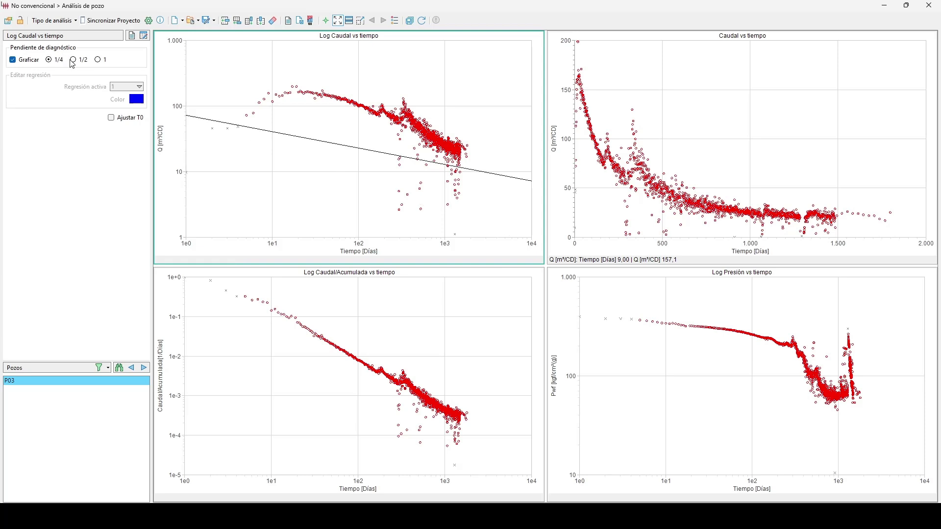
click(73, 60)
click(102, 59)
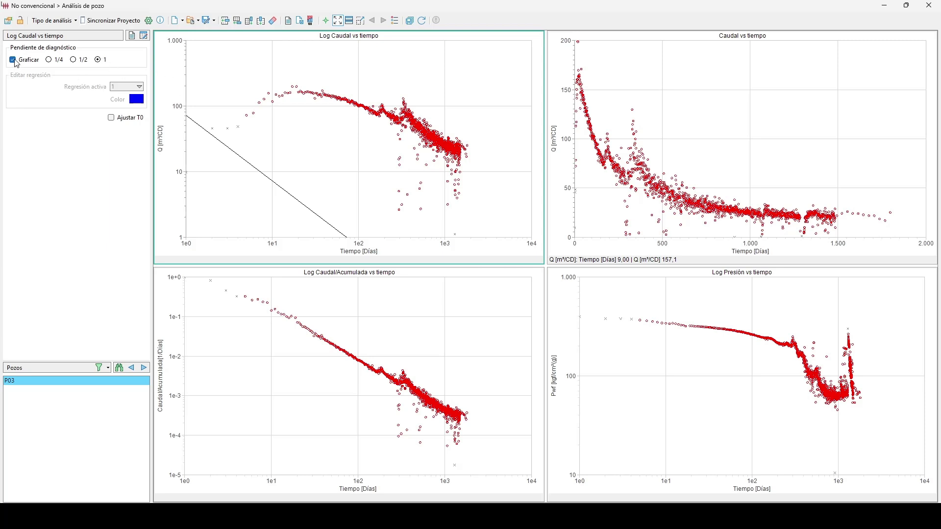
Move the slope-1 diagnostic line on the Log Caudal vs tiempo plot onto the late-time data and finish positioning it.
right_click(224, 108)
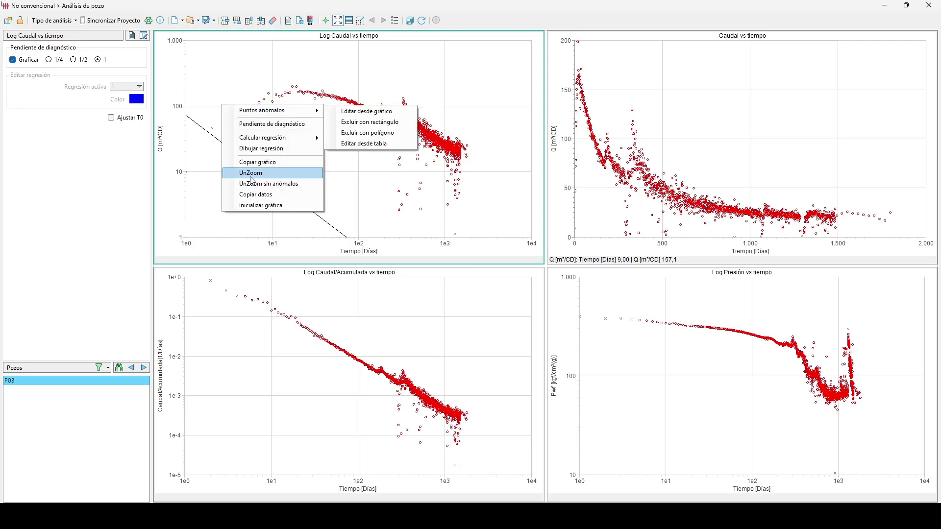
click(245, 124)
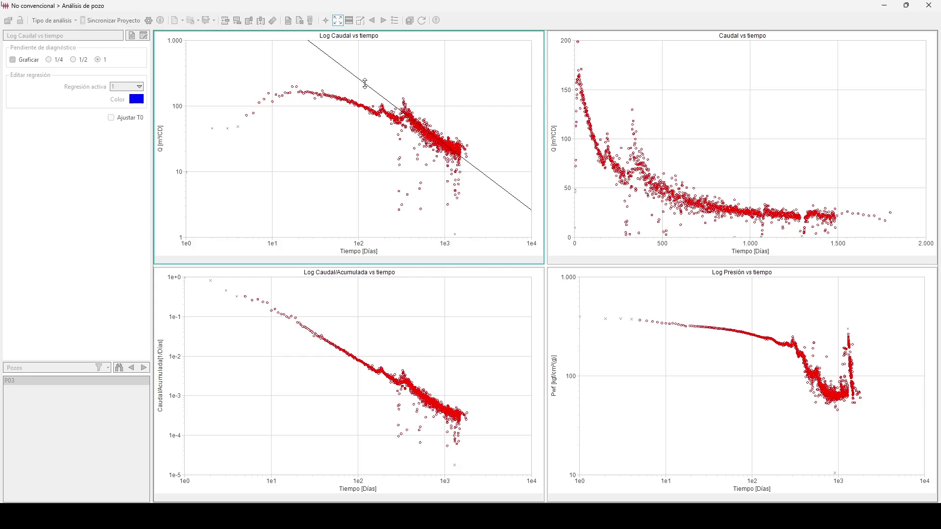
right_click(341, 120)
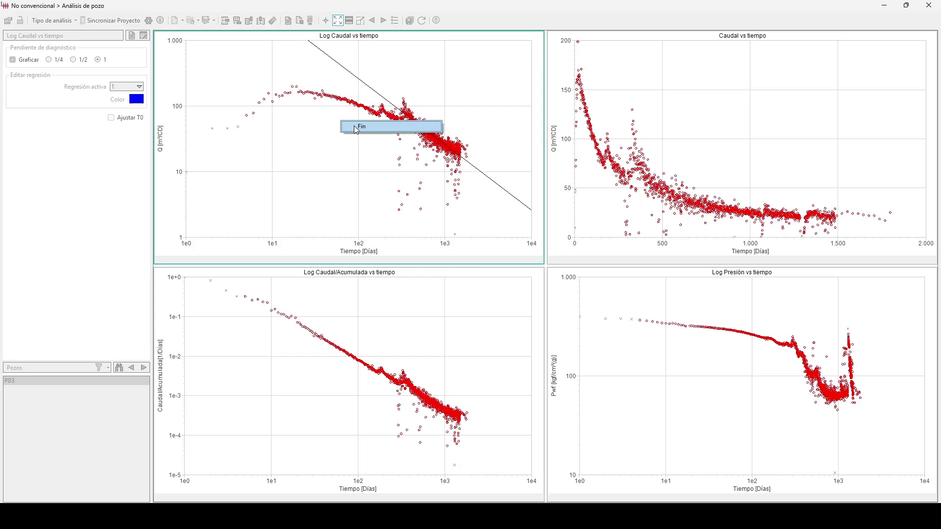
click(354, 127)
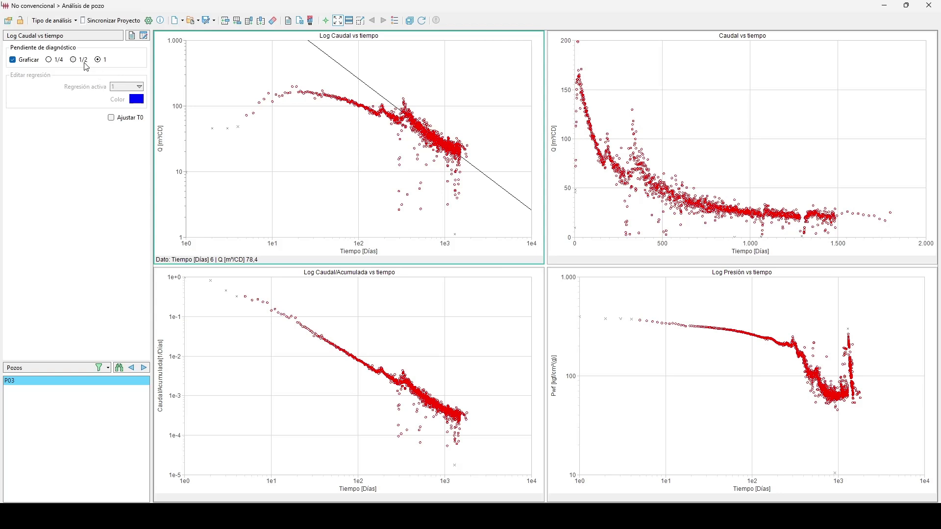
Draw a regression line by hand on the Log Caudal vs tiempo plot, with slope about -0.783 and intercept about 3.60.
right_click(309, 147)
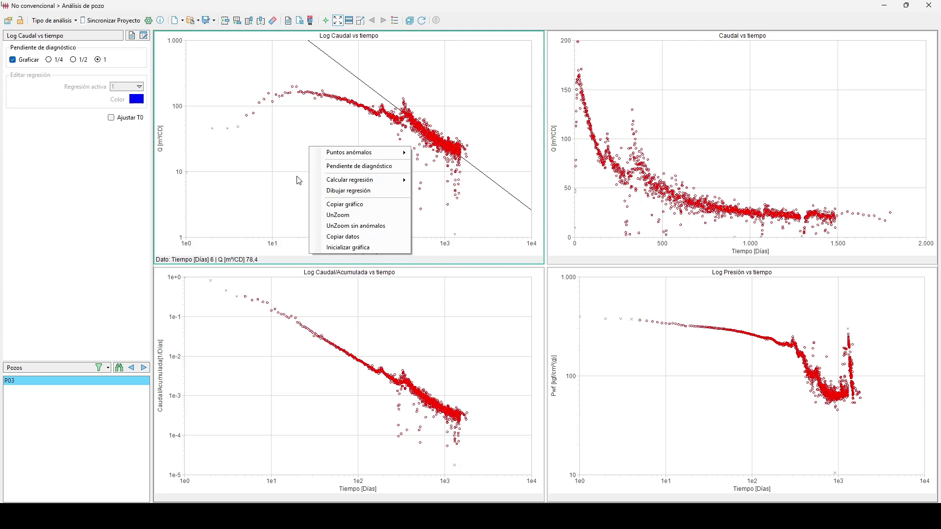
mouse_move(330, 181)
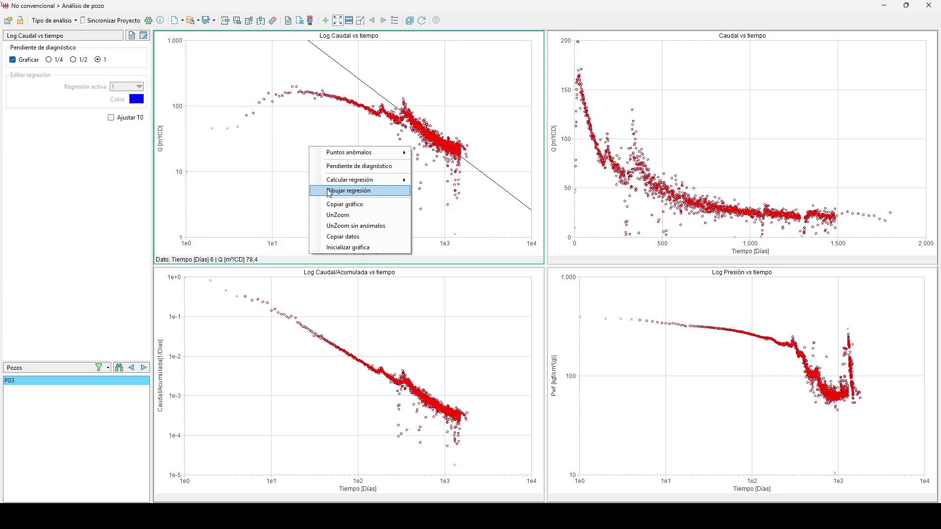
click(329, 192)
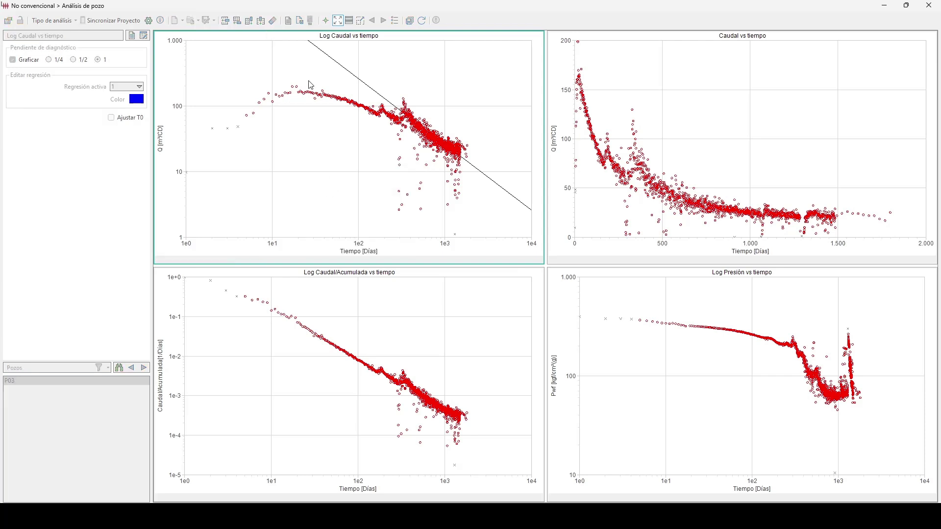
mouse_move(413, 131)
mouse_down()
mouse_move(450, 148)
mouse_move(462, 170)
mouse_up()
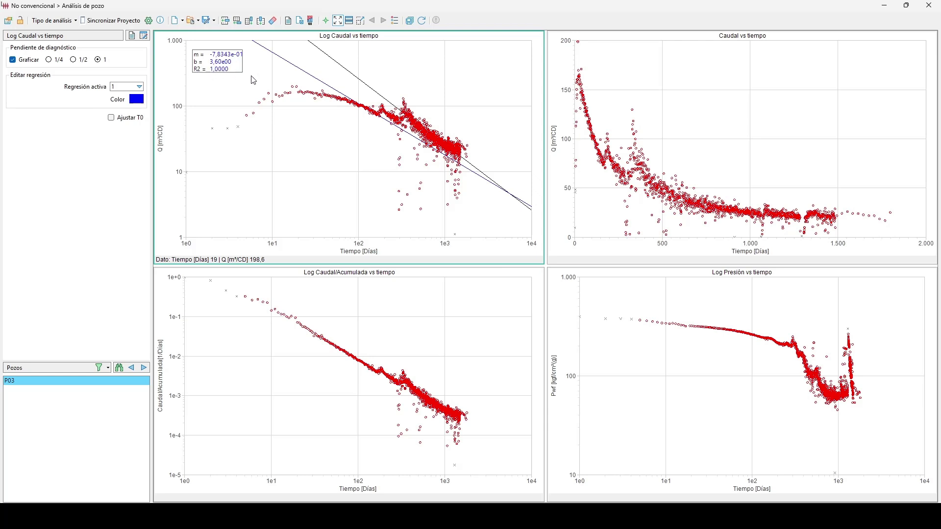
Edit the drawn regression line through its control points to a slope of about -0.594 and an intercept of about 3.23.
right_click(286, 73)
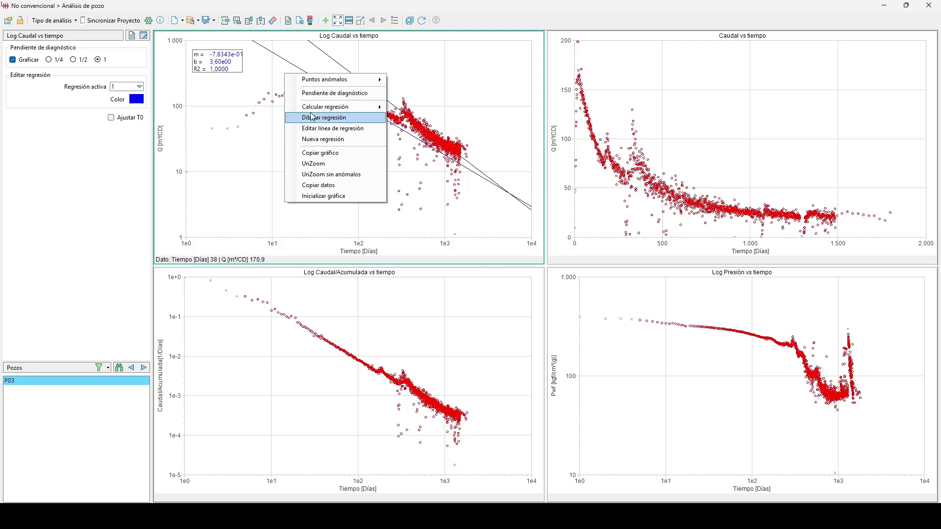
click(335, 129)
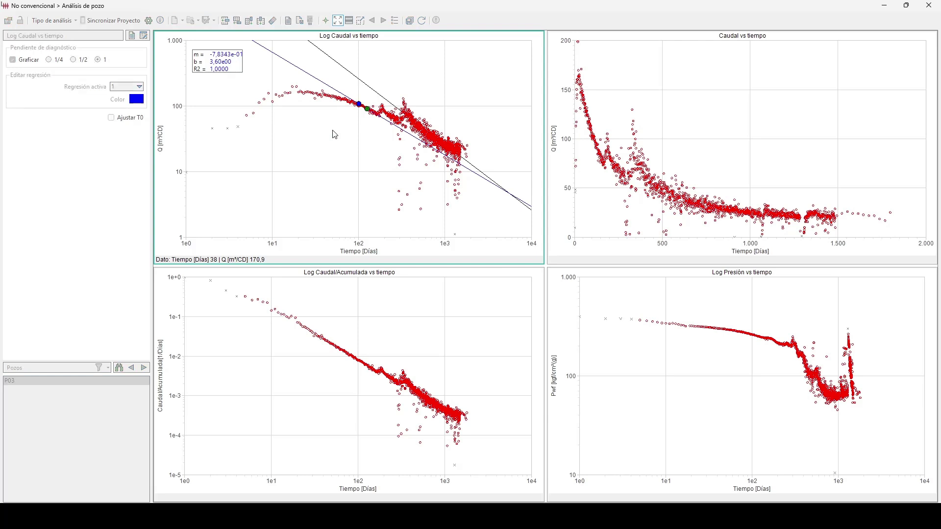
right_click(310, 112)
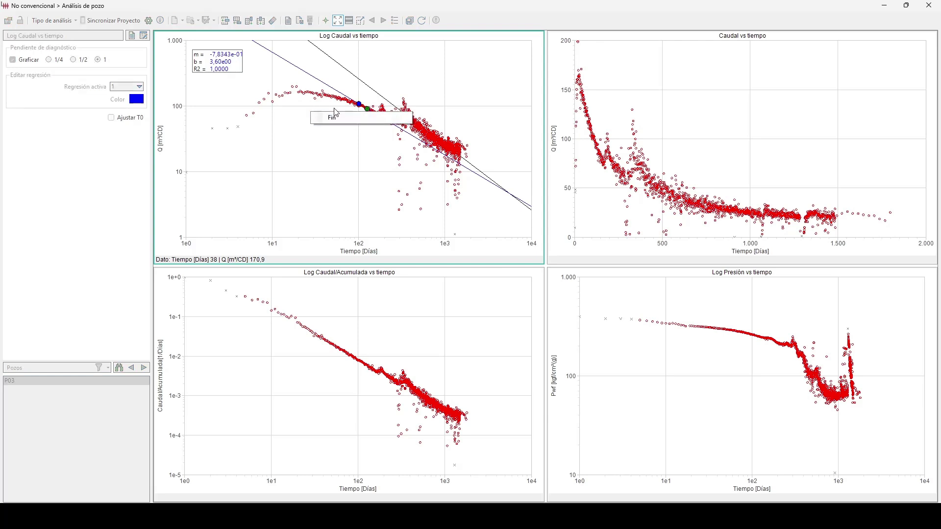
key(Escape)
right_click(325, 125)
click(334, 128)
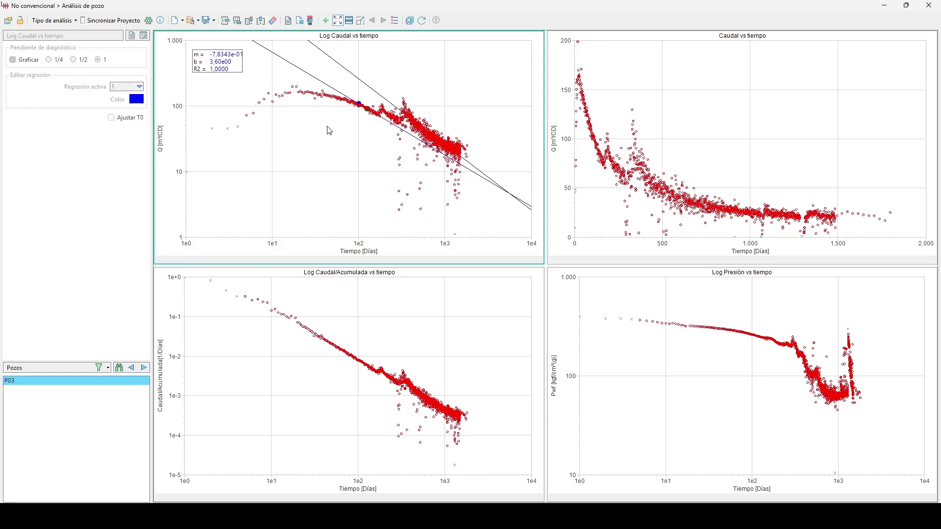
right_click(326, 127)
click(363, 181)
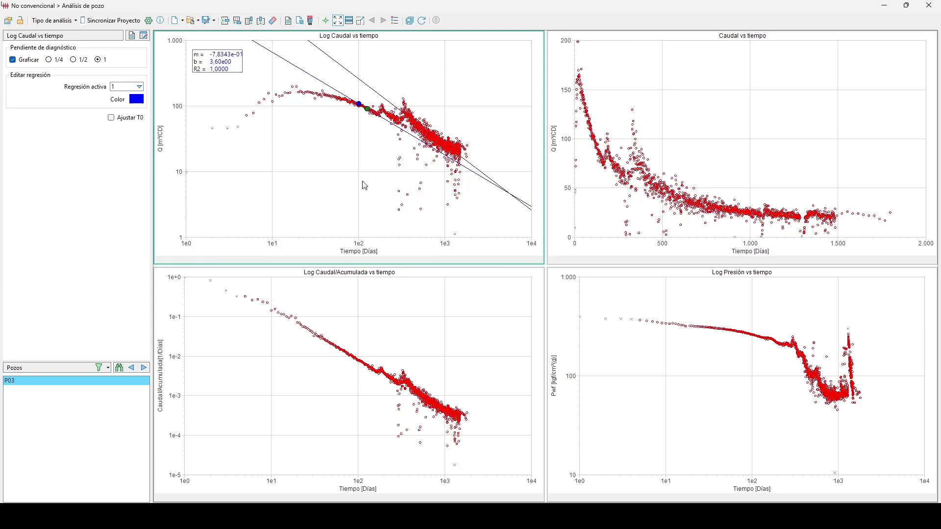
drag(356, 106, 458, 148)
right_click(391, 139)
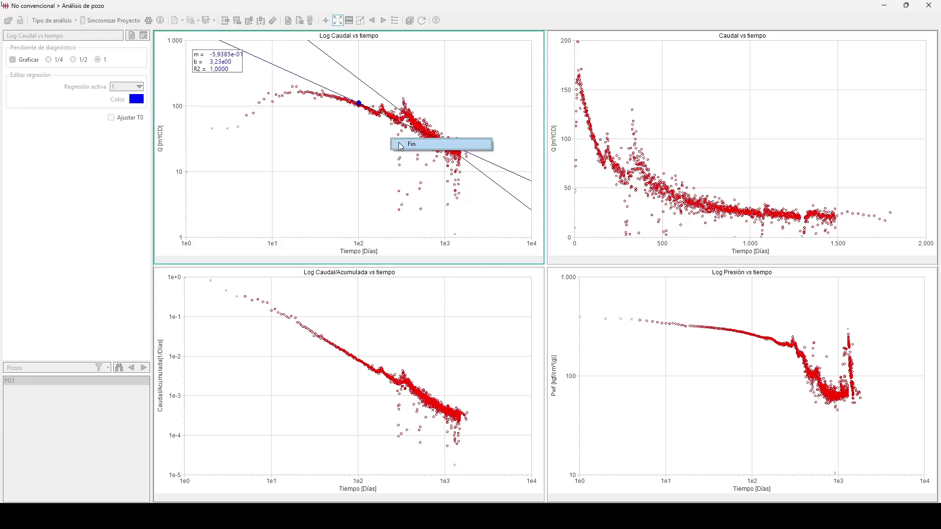
click(403, 145)
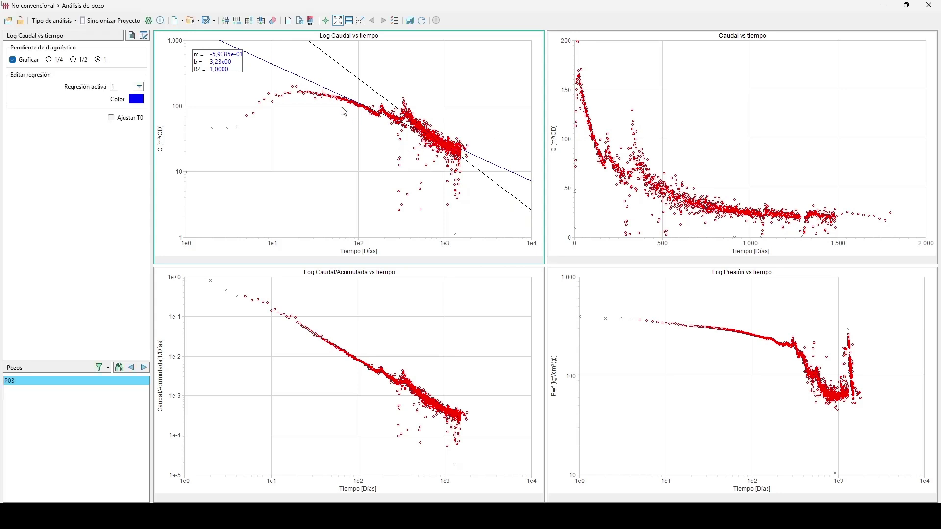
Calculate the regression on the Log Caudal vs tiempo plot from the late-time declining points, selecting them with a polygon.
right_click(323, 105)
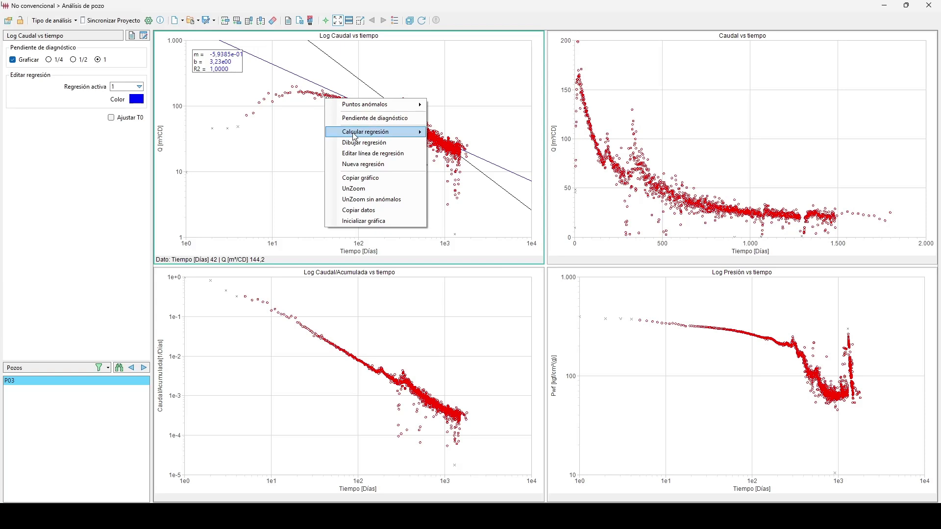
mouse_move(355, 136)
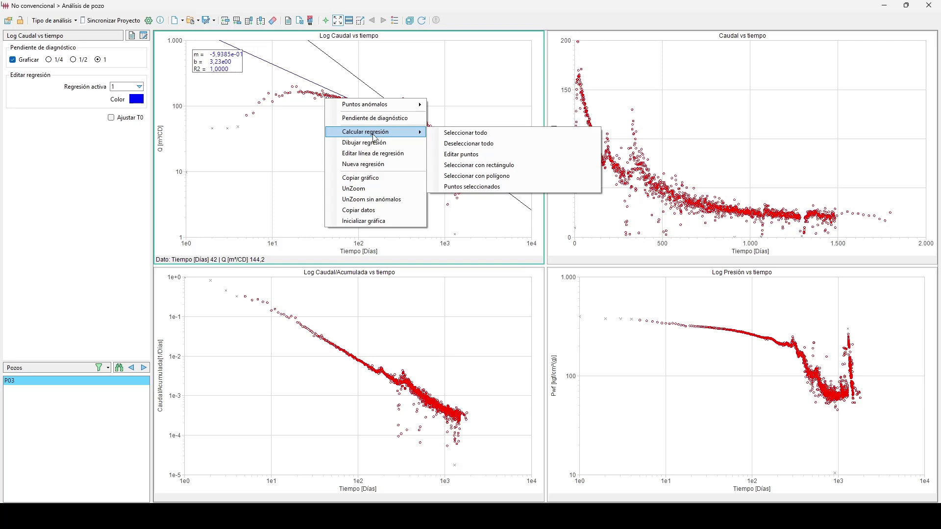
click(472, 102)
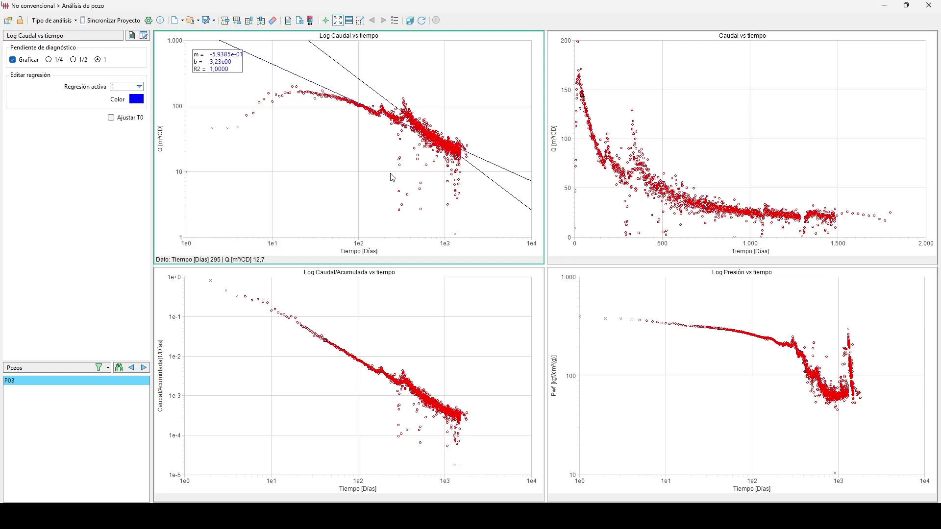
right_click(353, 172)
mouse_move(412, 207)
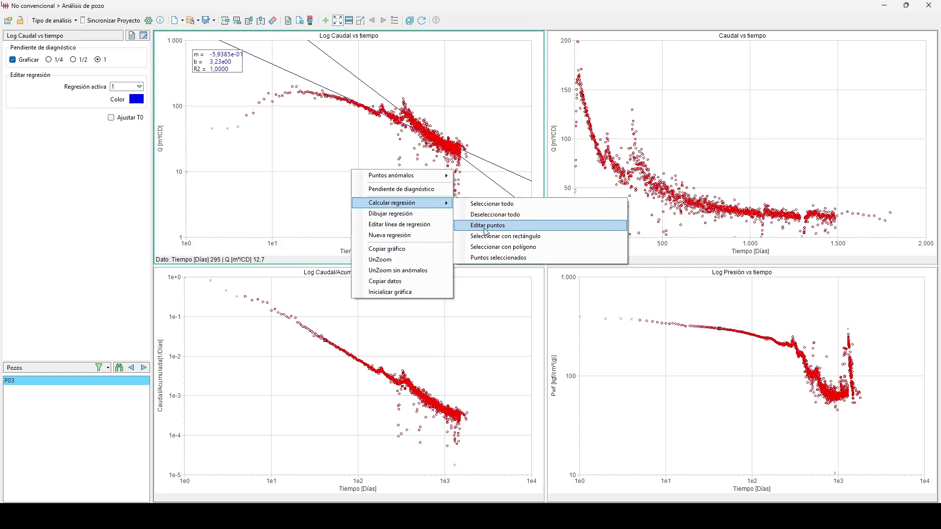
click(502, 248)
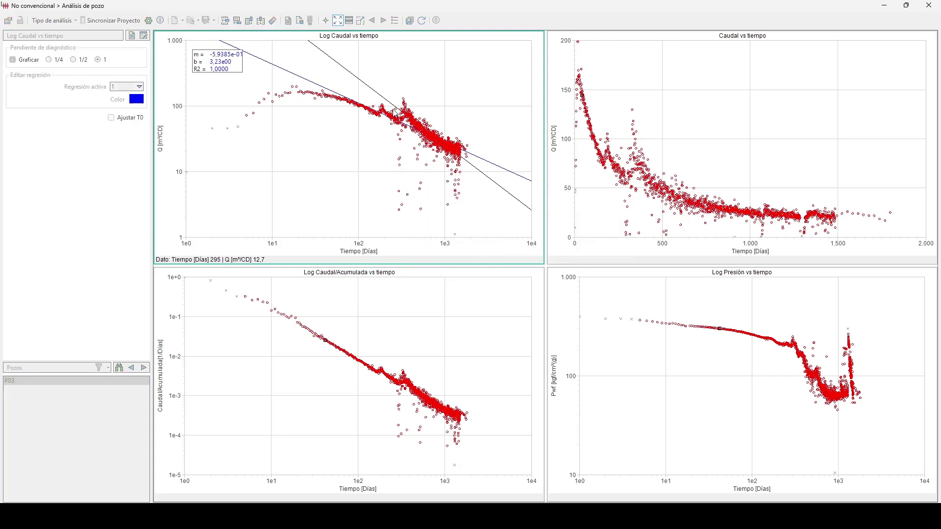
click(467, 165)
click(479, 156)
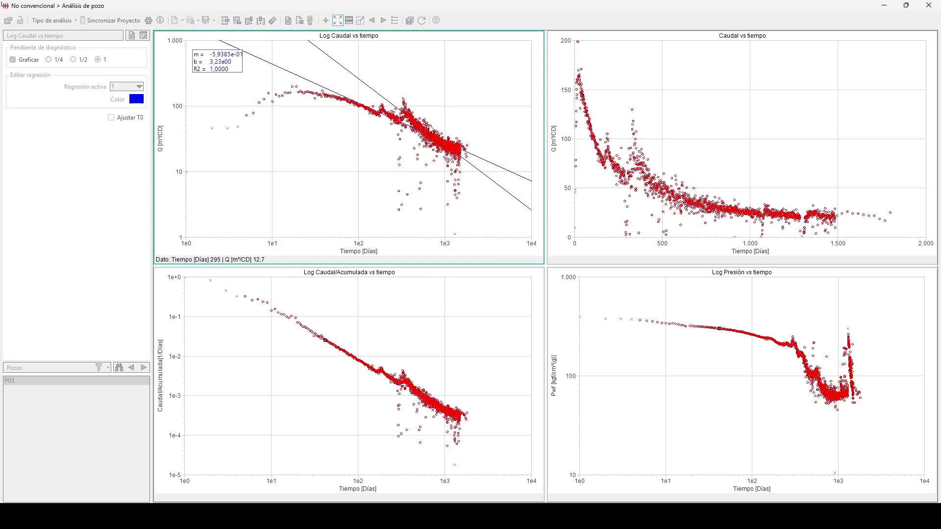
click(399, 110)
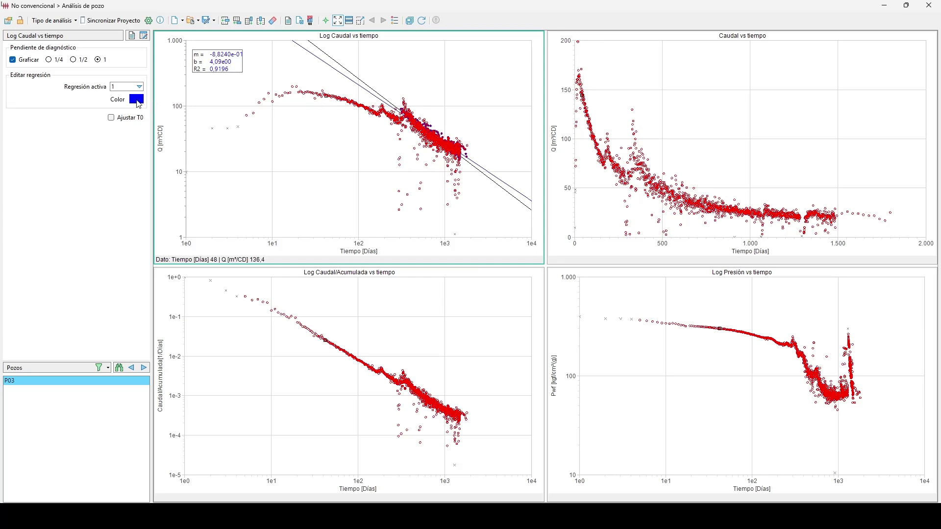
Change the color of regression 1 to teal.
click(137, 101)
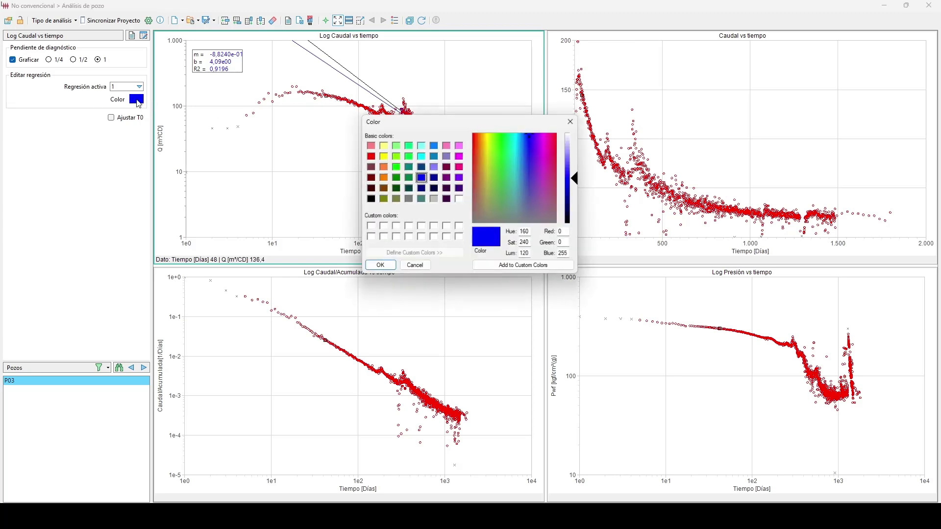
click(407, 167)
click(379, 266)
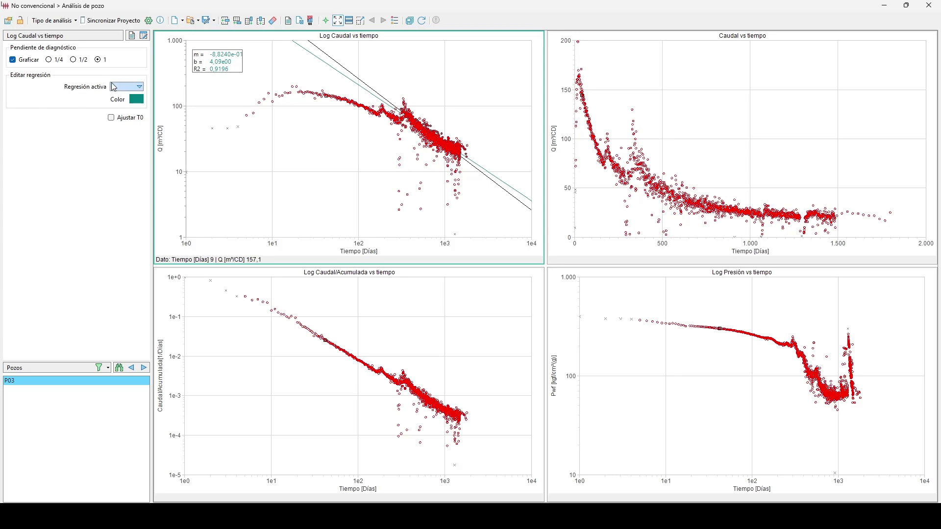
Edit the points used by regression 1, toggling individual points near the end of the data beyond 1e3 days.
right_click(401, 94)
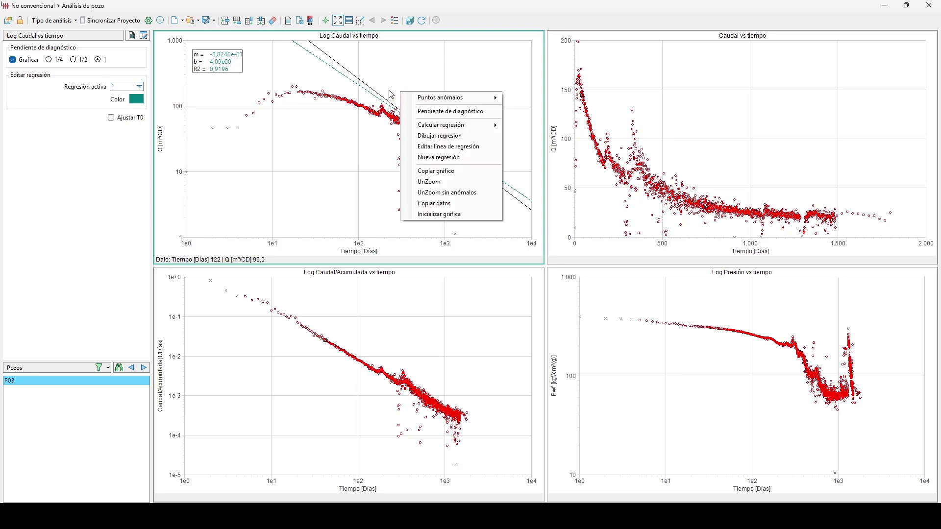
click(392, 95)
scroll(392, 95, up, 2)
scroll(429, 182, up, 1)
scroll(353, 208, up, 2)
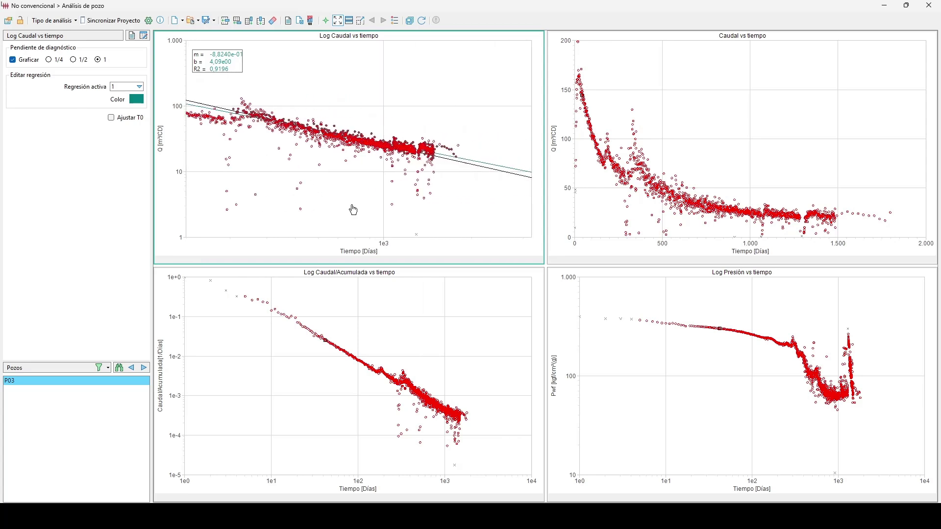
scroll(397, 173, up, 1)
right_click(397, 173)
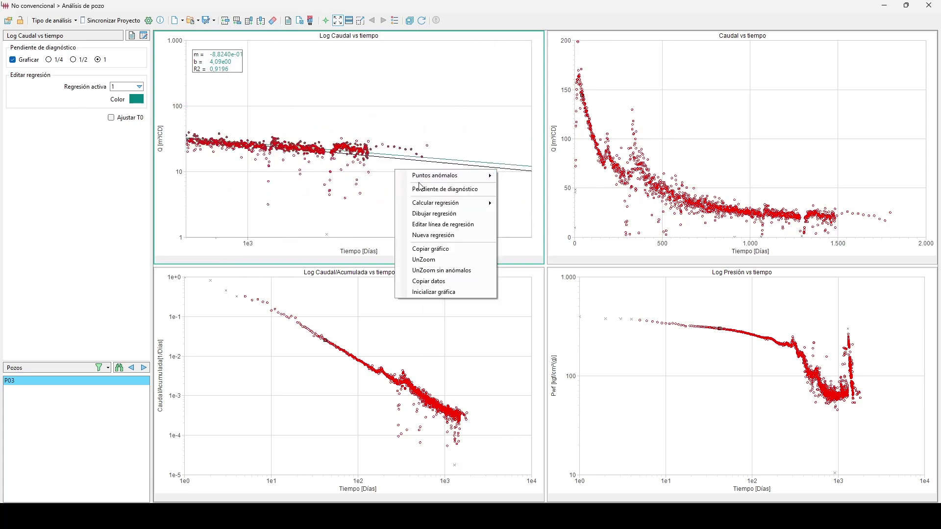
mouse_move(441, 208)
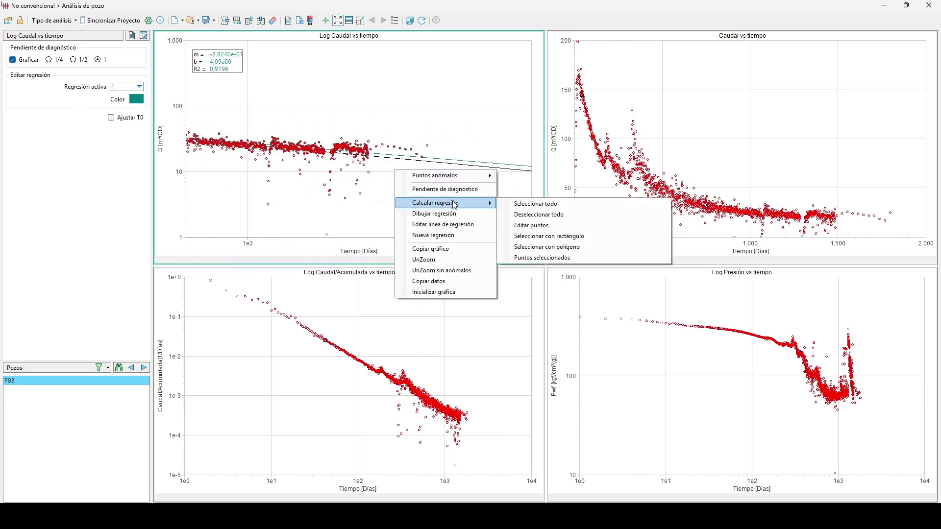
click(532, 228)
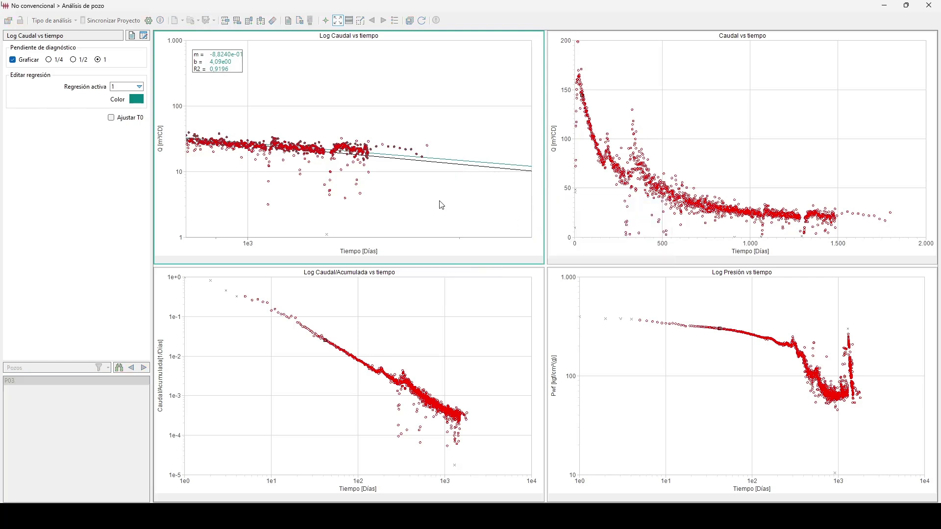
click(364, 166)
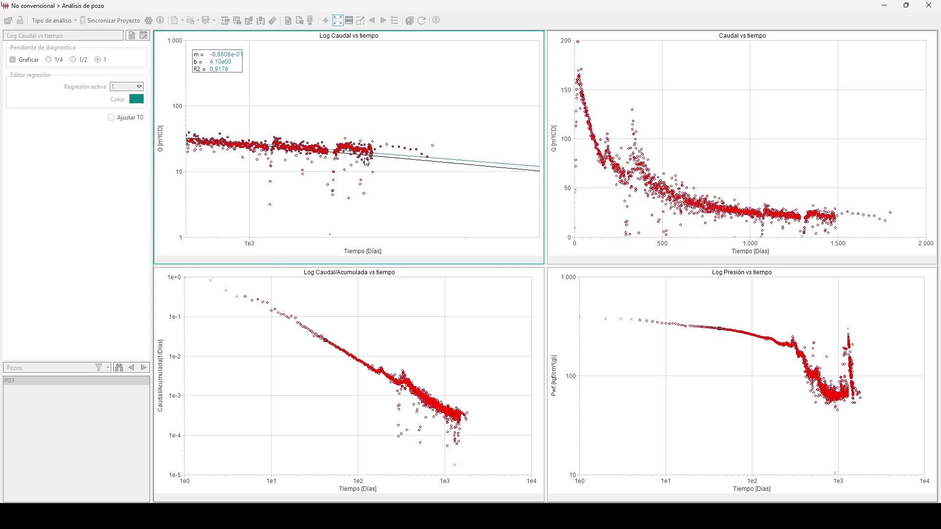
click(392, 148)
click(405, 149)
scroll(421, 156, down, 6)
scroll(466, 164, up, 7)
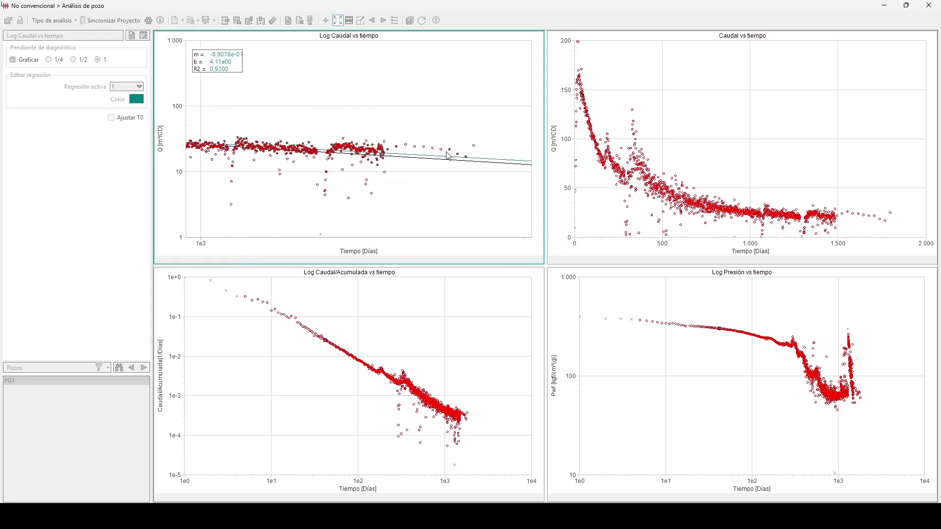
click(449, 150)
click(471, 157)
click(463, 154)
scroll(460, 165, down, 3)
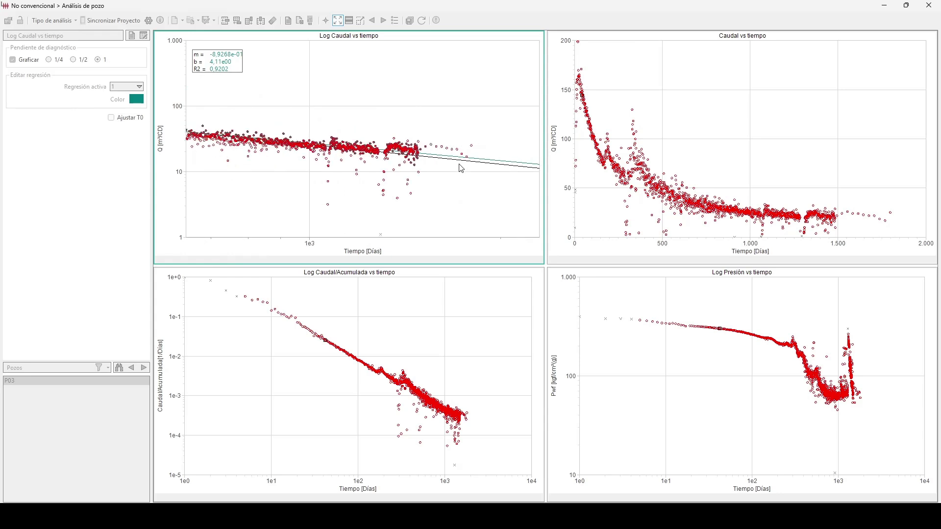
scroll(461, 168, down, 2)
scroll(471, 174, down, 3)
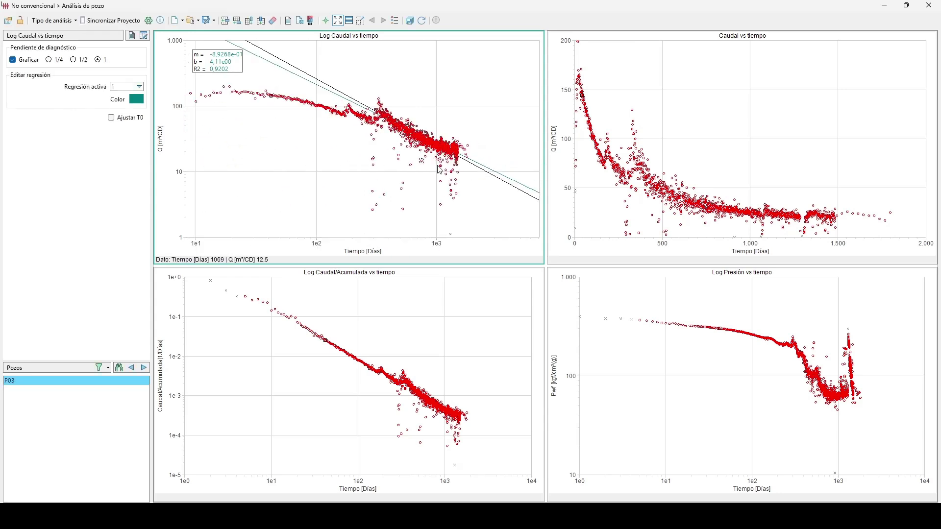
scroll(252, 113, down, 2)
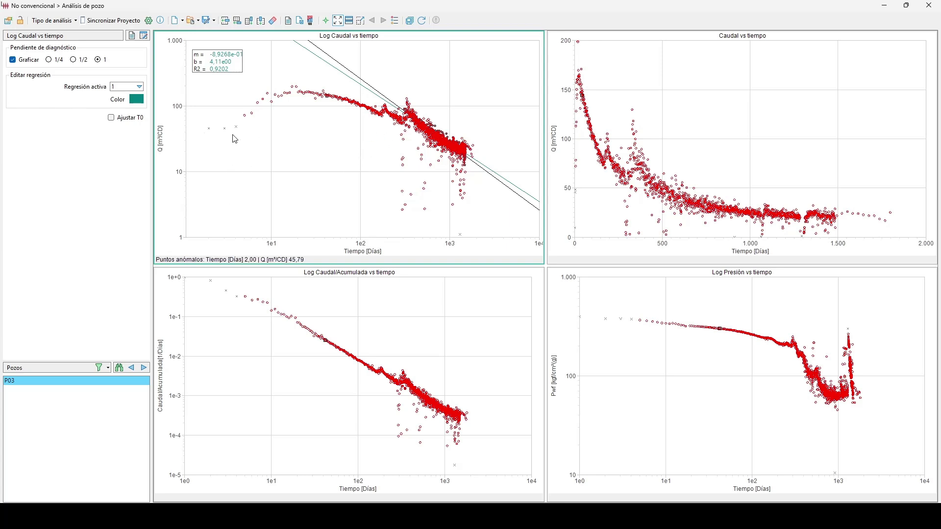
Enable the Ajustar T0 option for the Log Caudal vs tiempo plot.
click(110, 119)
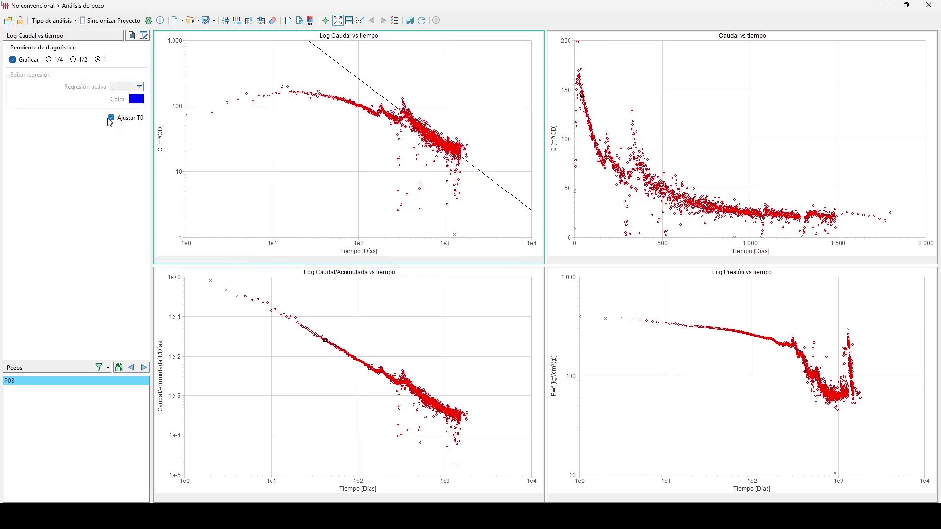
Toggle the Ajustar T0 option to compare the early points on the Log Caudal vs tiempo plot, leaving it disabled.
click(144, 117)
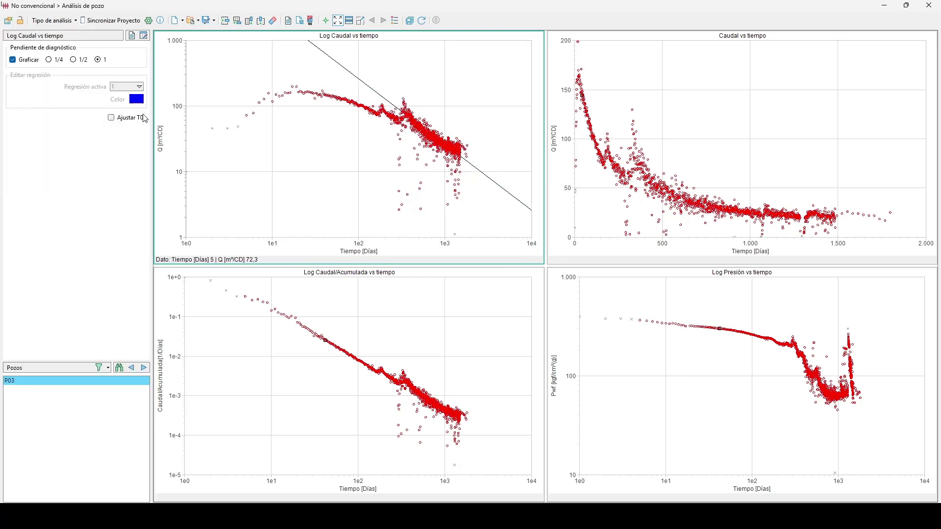
click(144, 118)
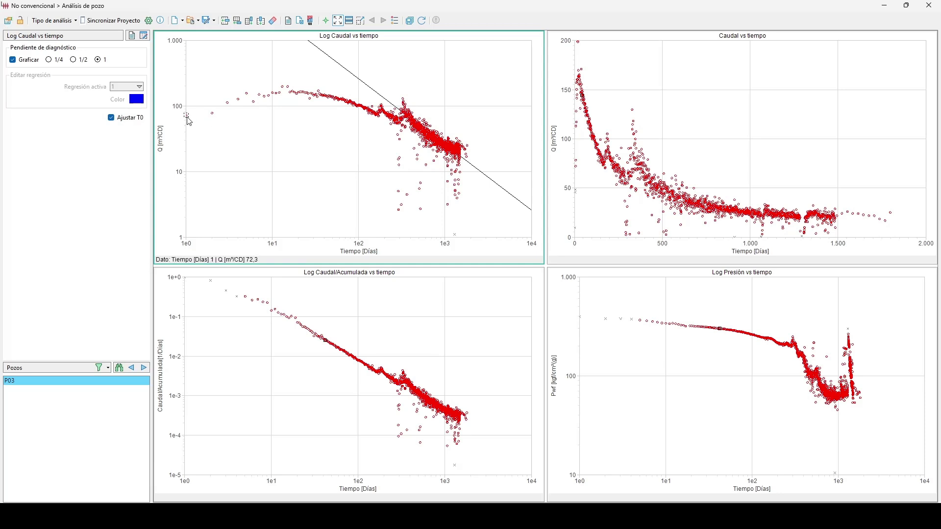
click(138, 120)
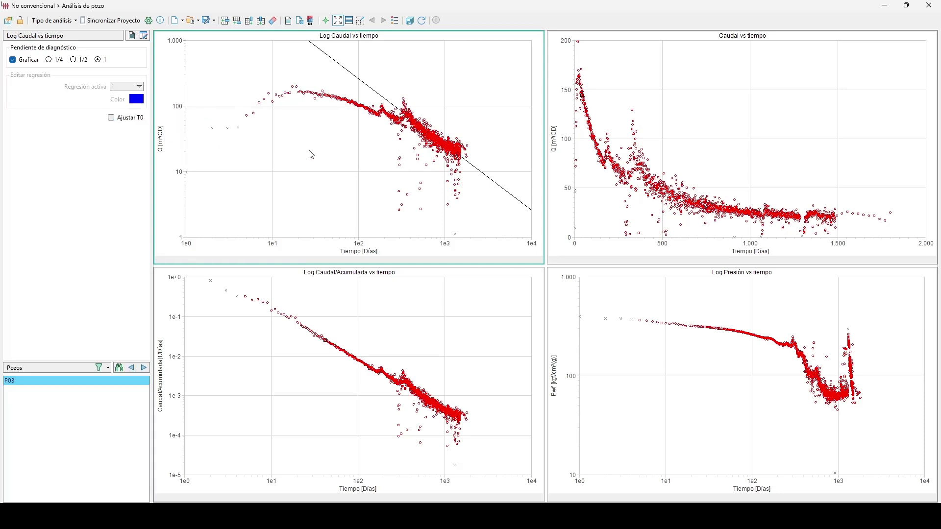
Try to show the selected points of the Log Caudal vs tiempo plot without a calculated regression.
right_click(353, 134)
mouse_move(397, 169)
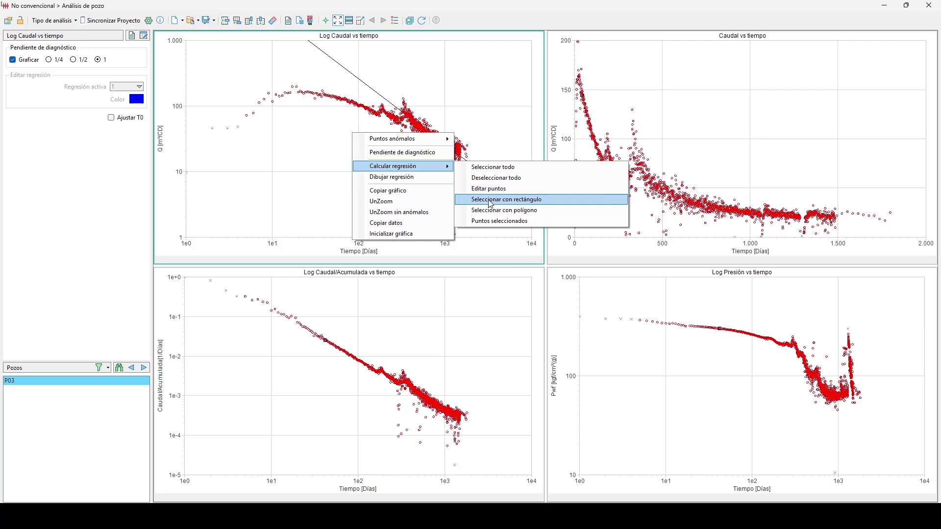
click(320, 152)
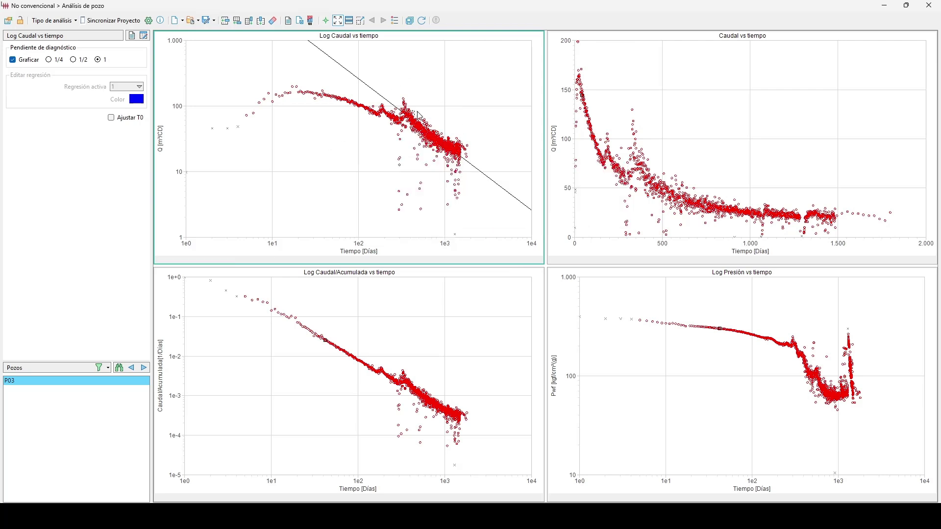
click(327, 21)
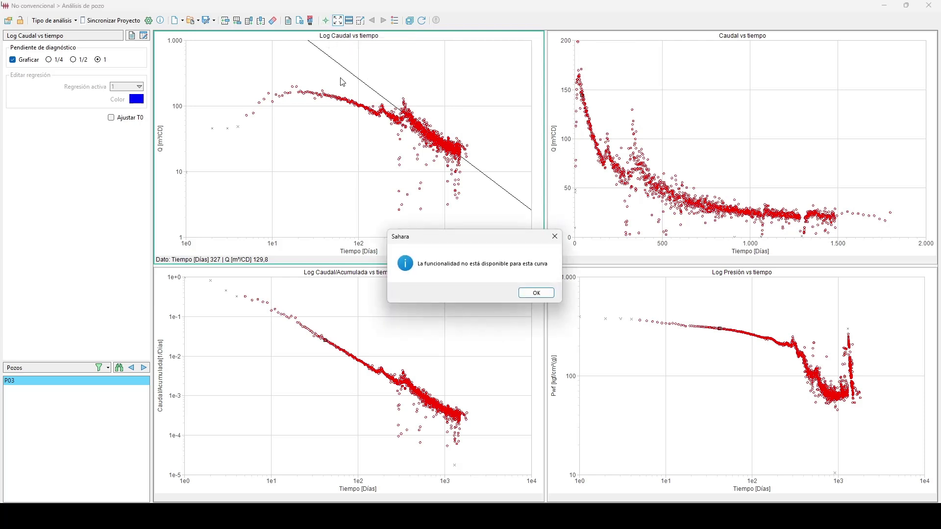
click(522, 294)
Calculate a regression on Log Caudal vs tiempo from a rectangle around the late-time decline points, and show those selected points on all plots.
right_click(383, 152)
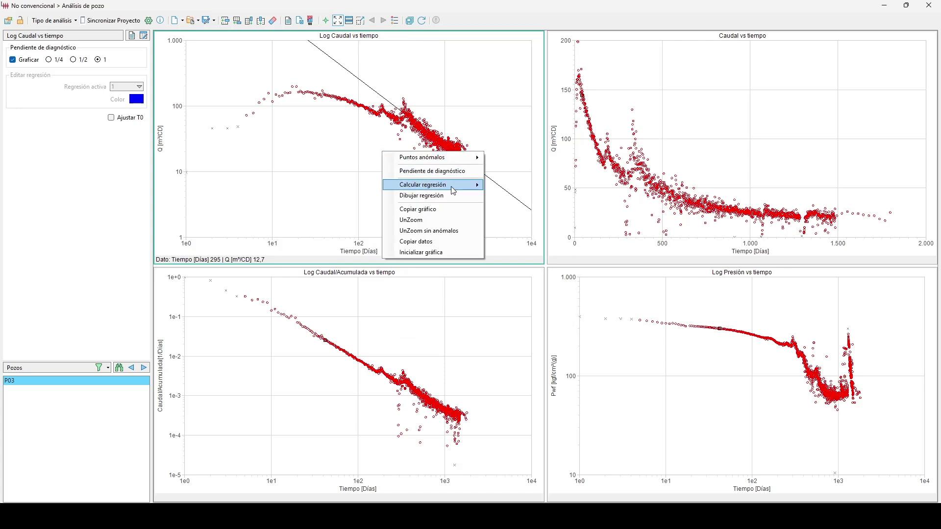
mouse_move(456, 185)
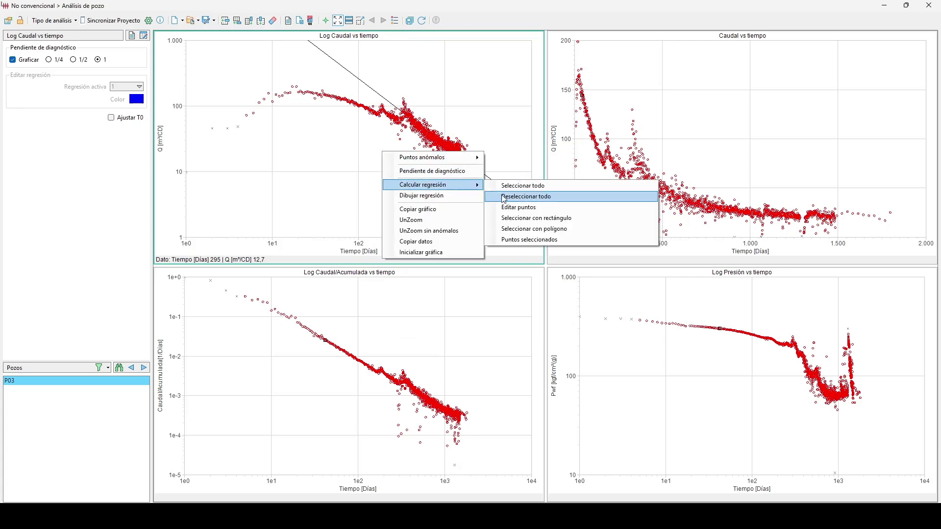
click(521, 219)
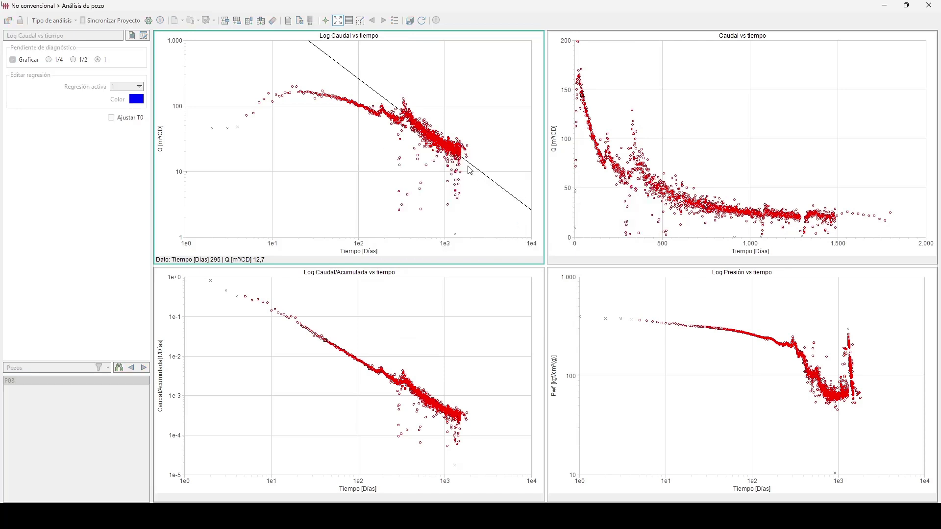
drag(479, 176, 394, 89)
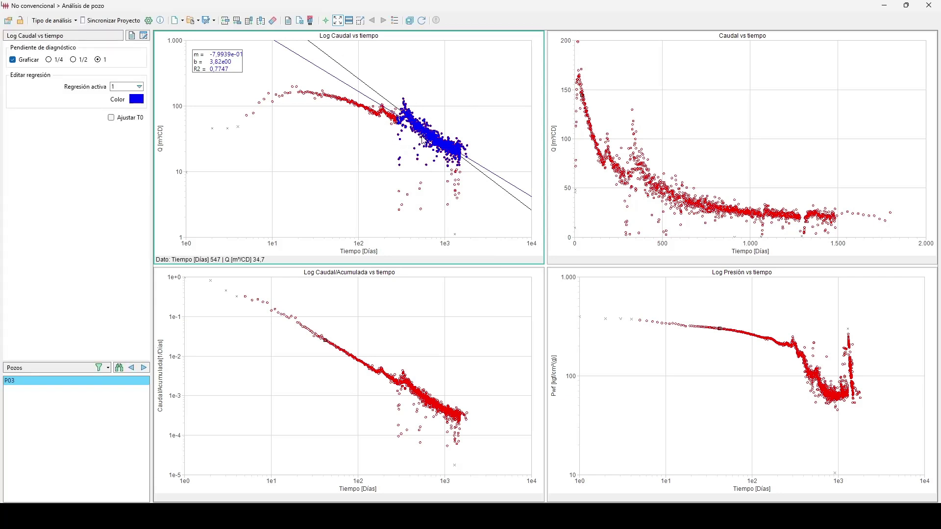
click(326, 21)
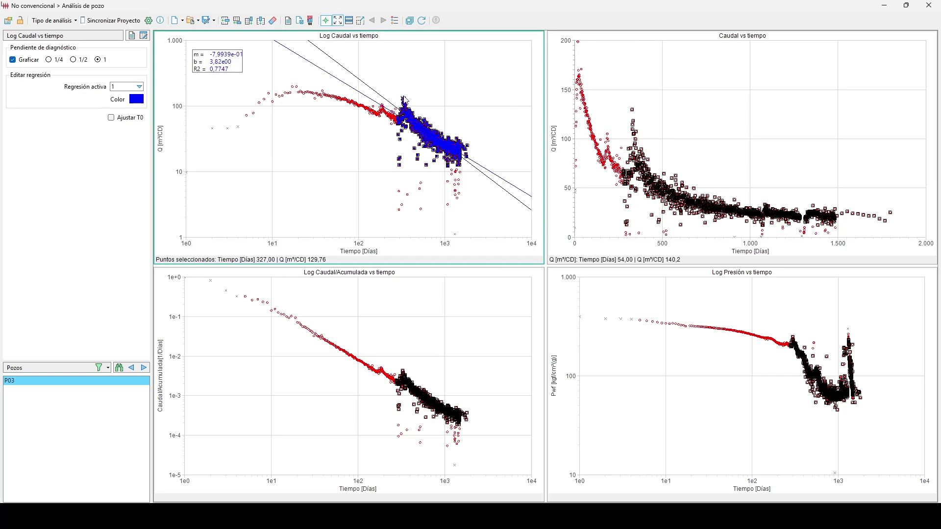
Calculate a regression on the Log Caudal/Acumulada vs tiempo plot using the already selected late-time points.
click(403, 341)
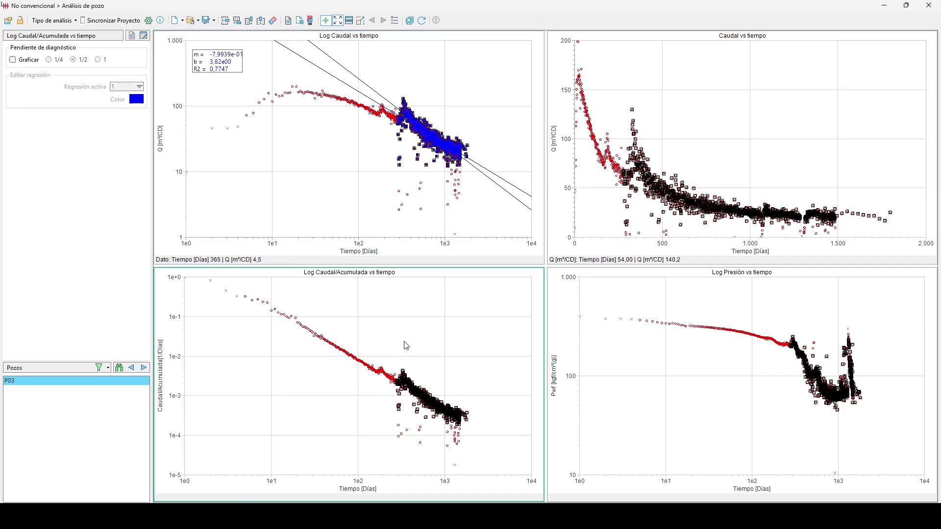
right_click(405, 342)
mouse_move(435, 361)
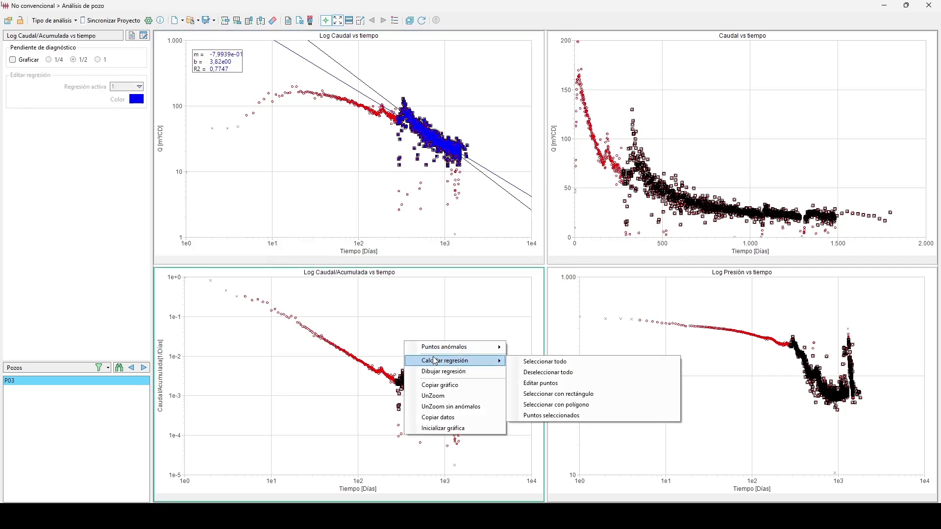
click(553, 416)
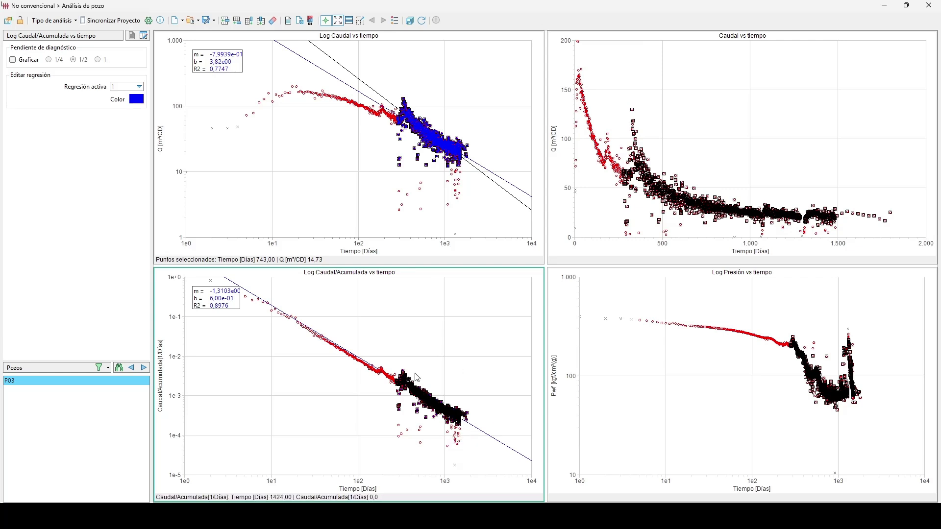
click(401, 412)
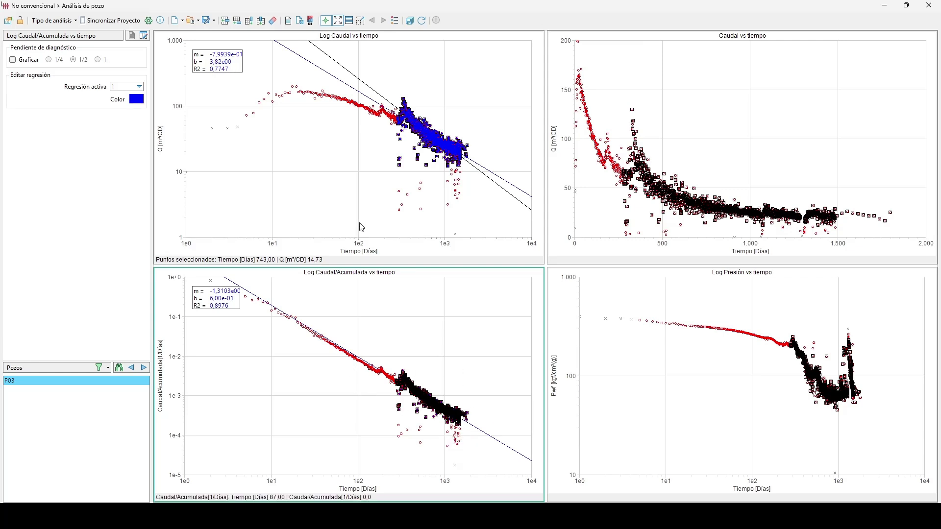
Set the diagnostic slope of the Log Caudal vs tiempo plot to 1/2 and add a new regression to it.
click(309, 187)
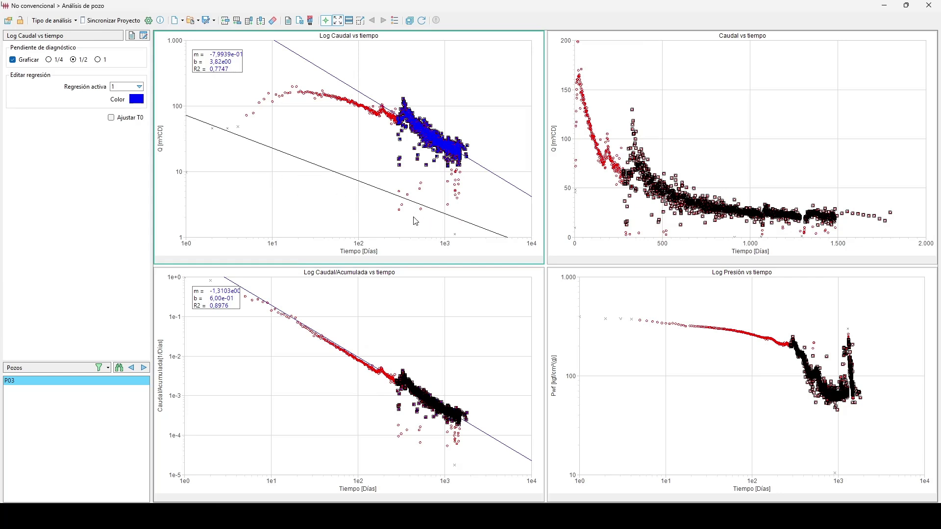
right_click(351, 132)
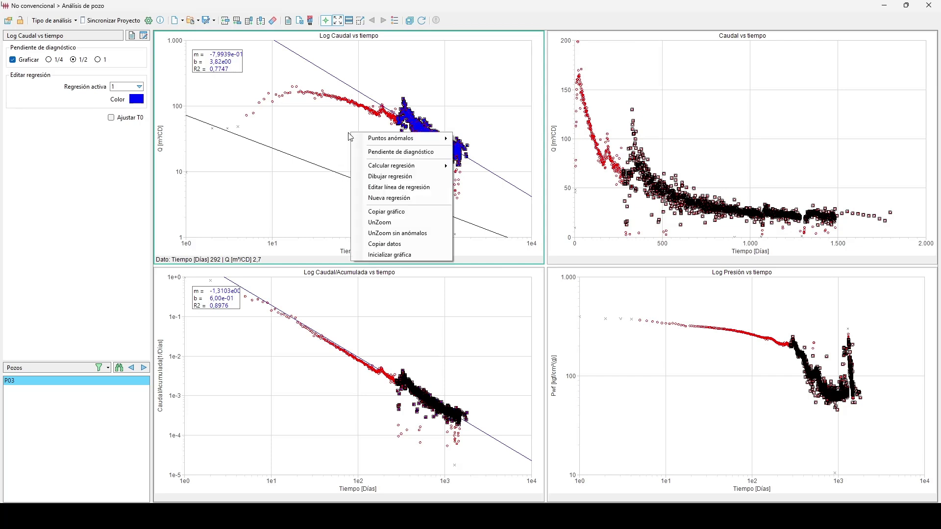
click(371, 198)
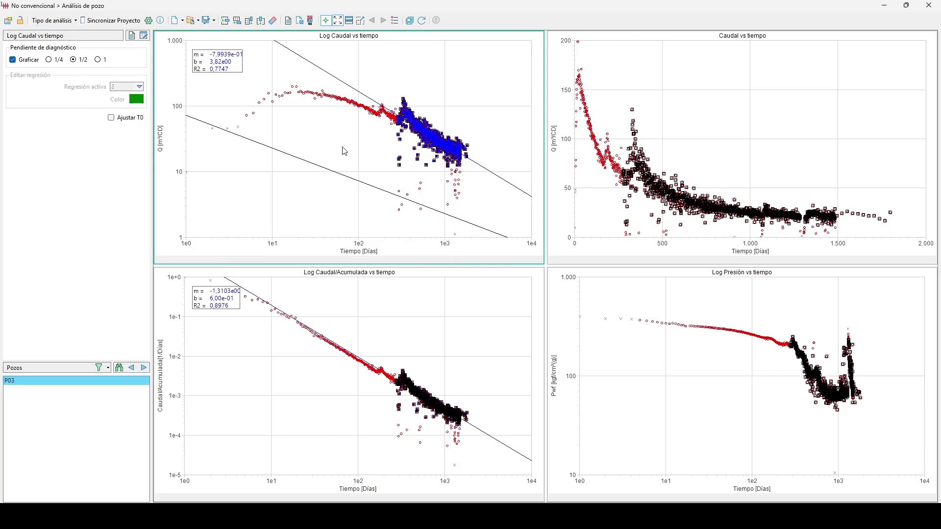
Try the 1/4 diagnostic slope, return to 1/2, and move the slope line onto the early decline points of Log Caudal vs tiempo.
click(53, 60)
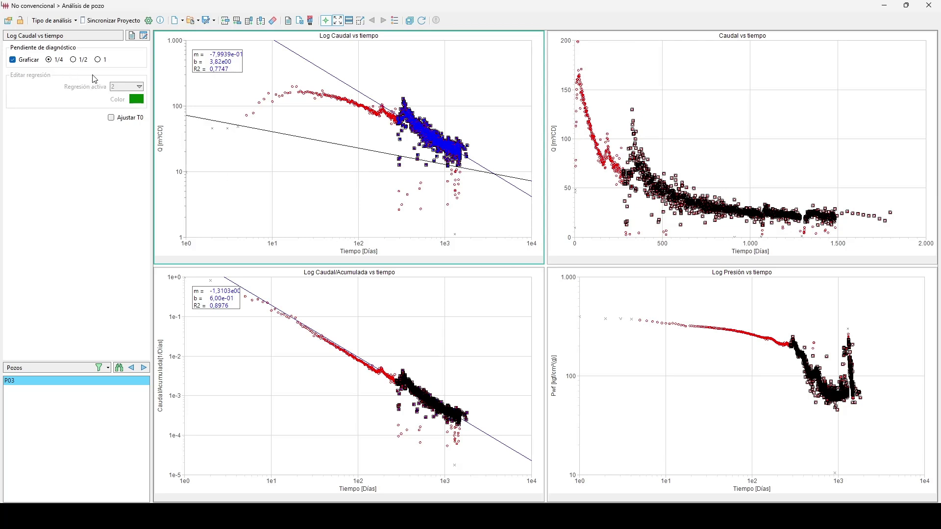
click(79, 59)
right_click(300, 172)
click(321, 192)
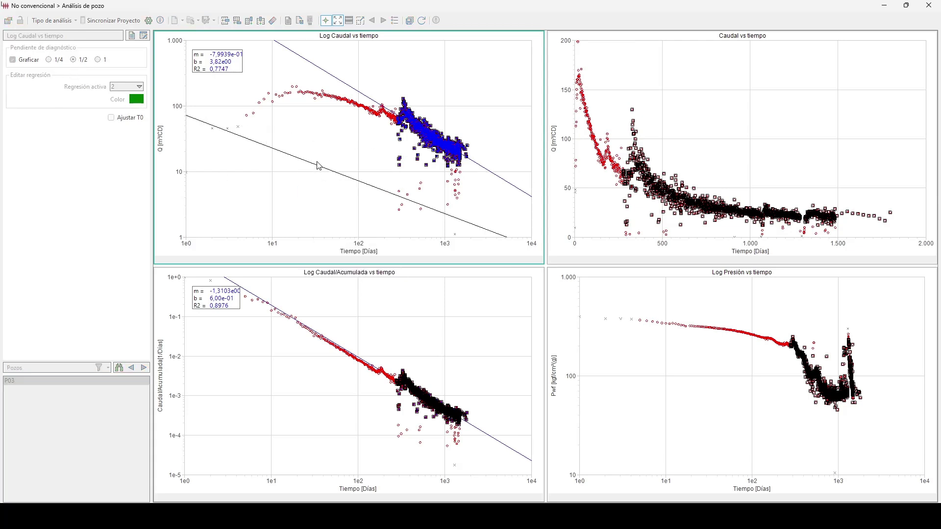
drag(319, 166, 342, 99)
click(346, 143)
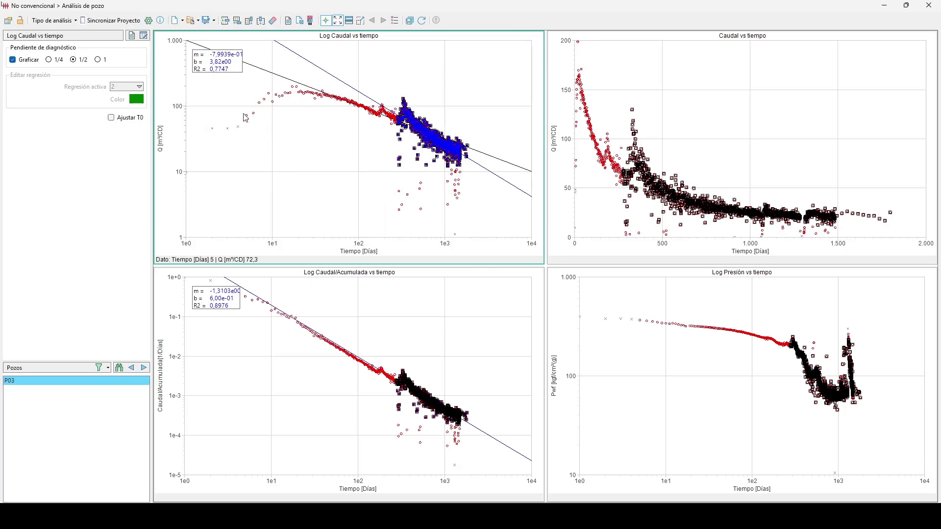
Calculate regression 2 on Log Caudal vs tiempo from a polygon around the early decline points, and show its points on all plots.
right_click(266, 124)
mouse_move(363, 158)
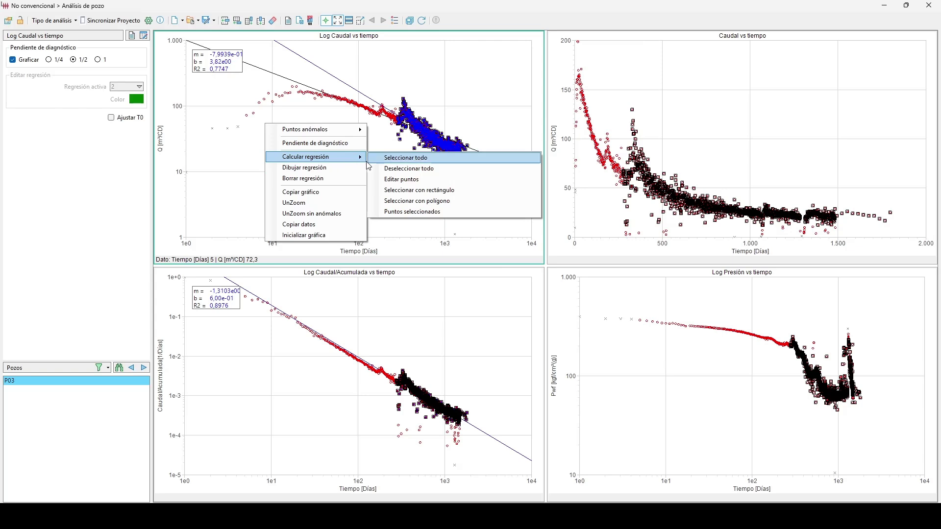
click(418, 201)
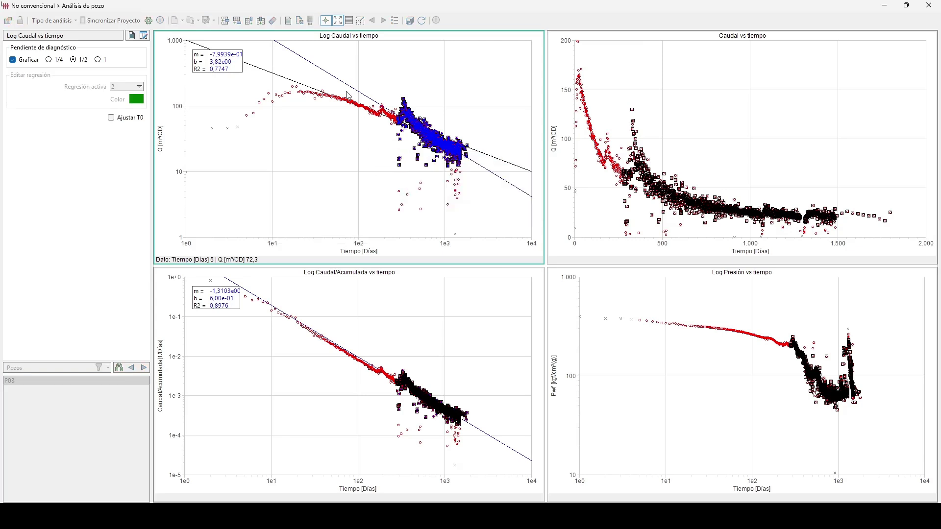
click(318, 82)
click(314, 99)
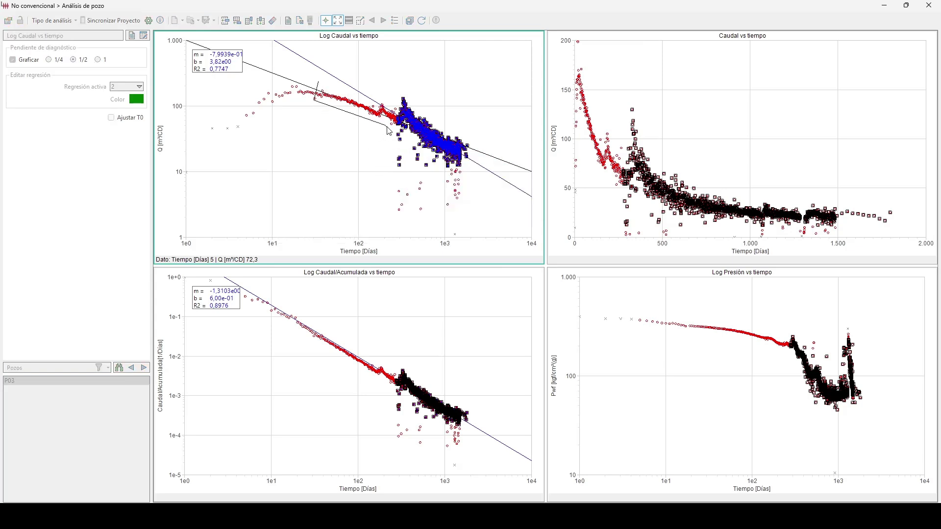
click(386, 126)
click(387, 113)
click(318, 82)
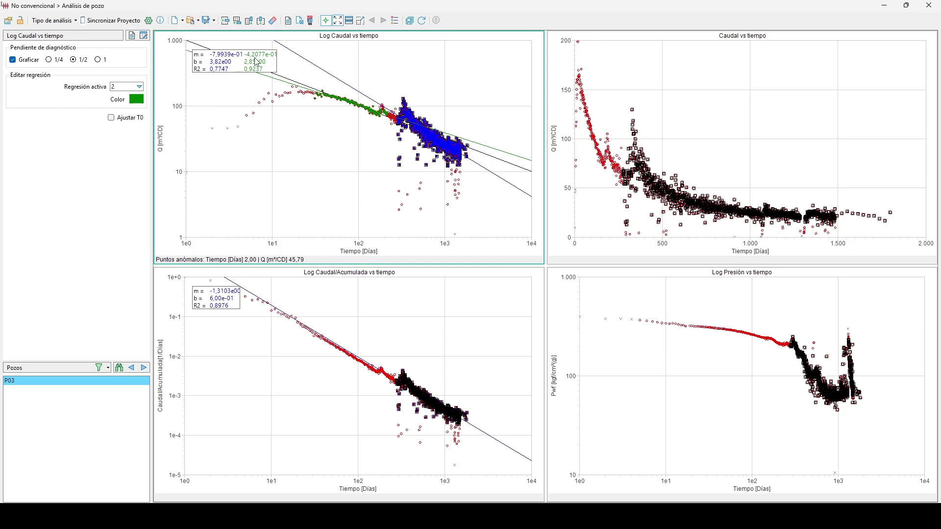
click(326, 20)
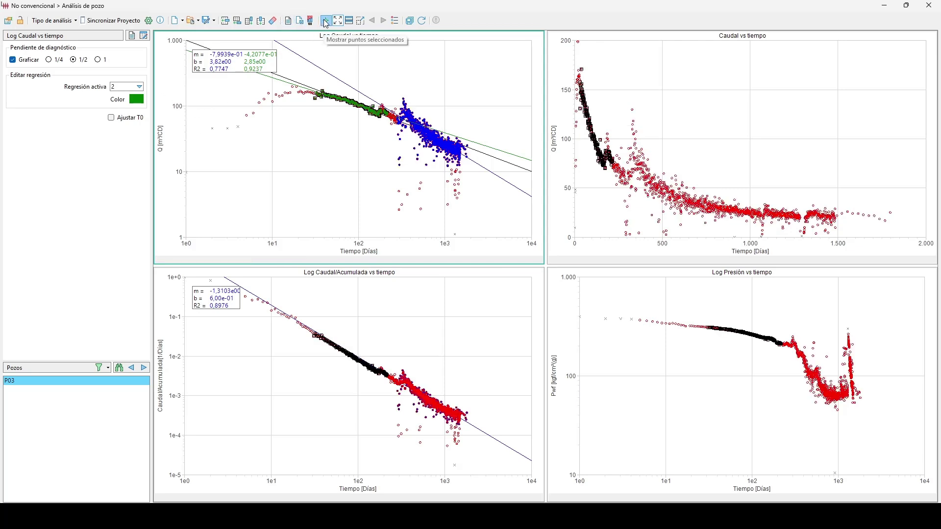
Make regression 1 of the Log Caudal vs tiempo plot active and show its selected points on all plots.
click(129, 87)
click(123, 96)
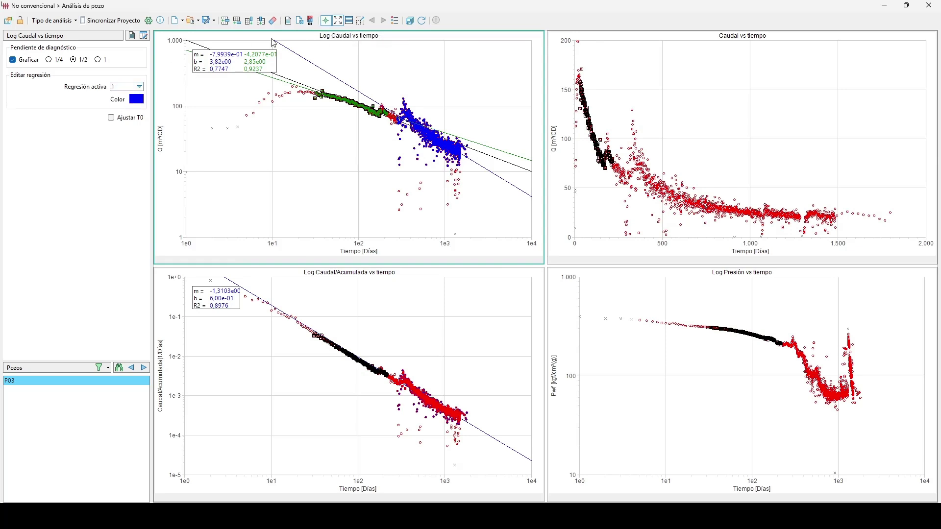
click(325, 20)
click(325, 21)
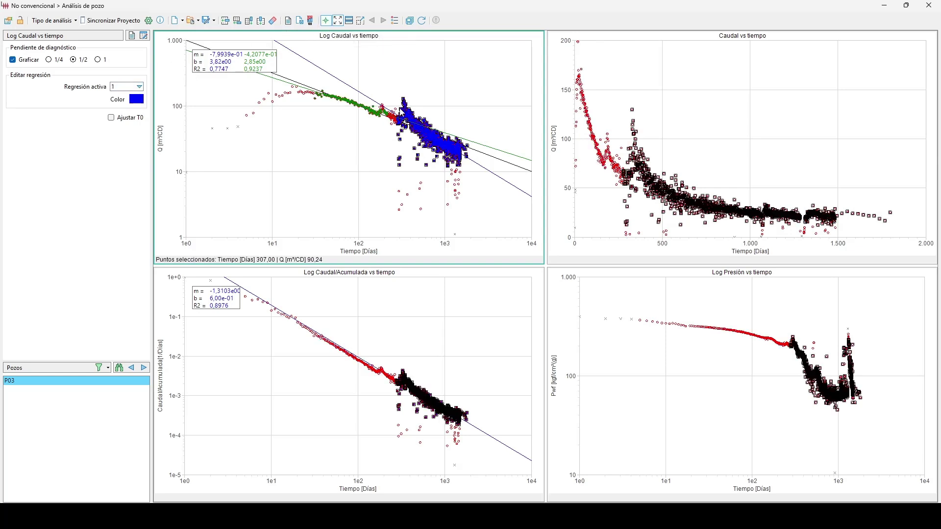
Make regression 2 of the Log Caudal vs tiempo plot active and show its selected points on all plots.
click(125, 88)
click(124, 103)
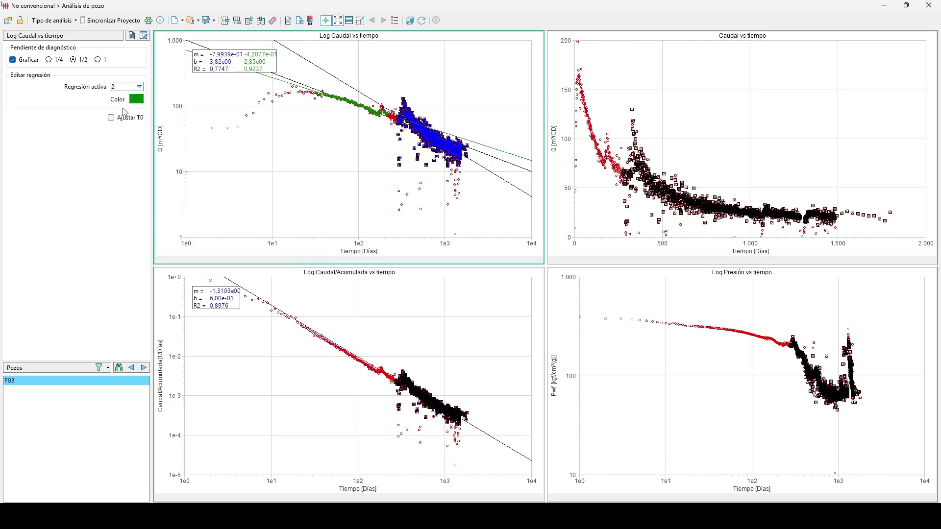
click(325, 20)
click(326, 20)
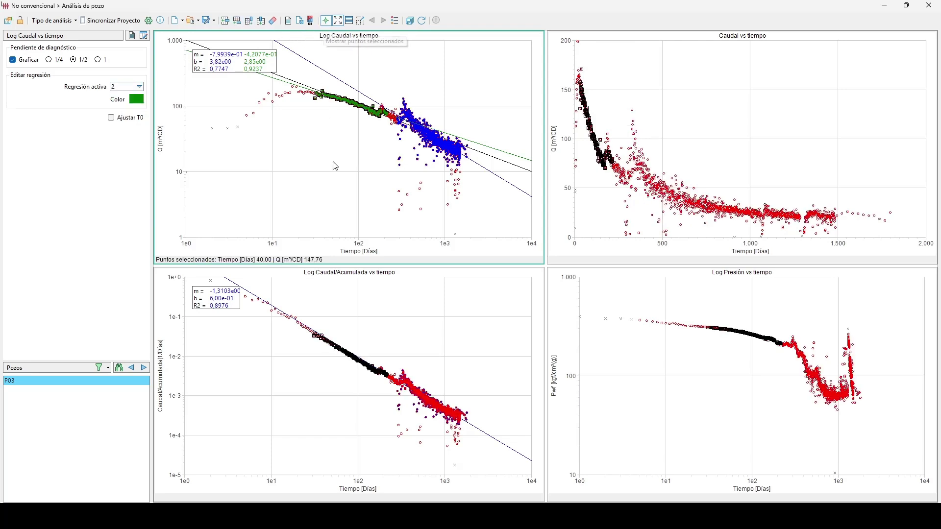
Add a new regression to the Log Caudal/Acumulada vs tiempo plot and calculate it from the selected early decline points.
right_click(310, 375)
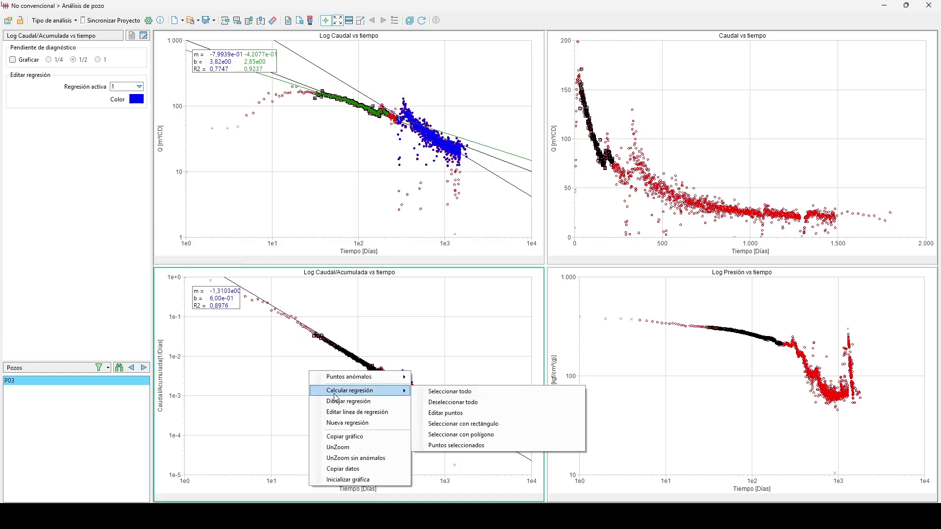
click(334, 423)
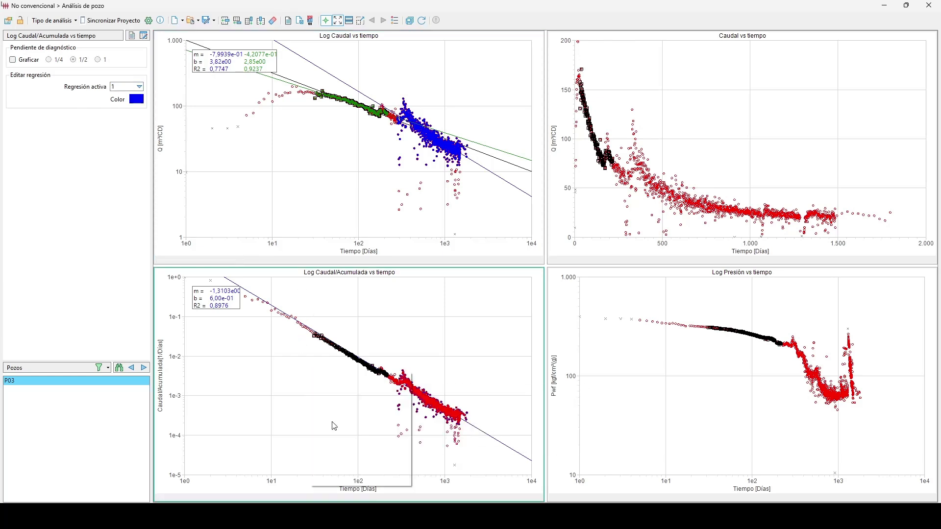
right_click(315, 368)
mouse_move(365, 387)
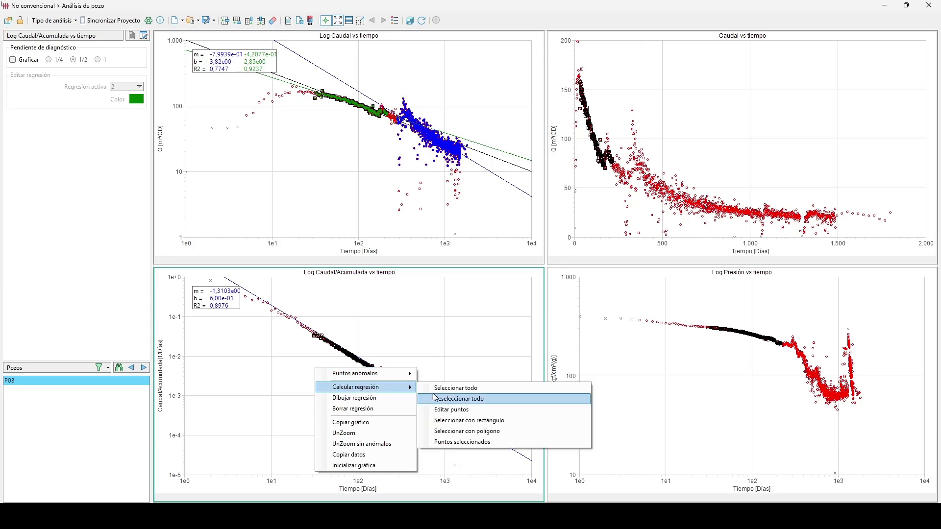
click(477, 442)
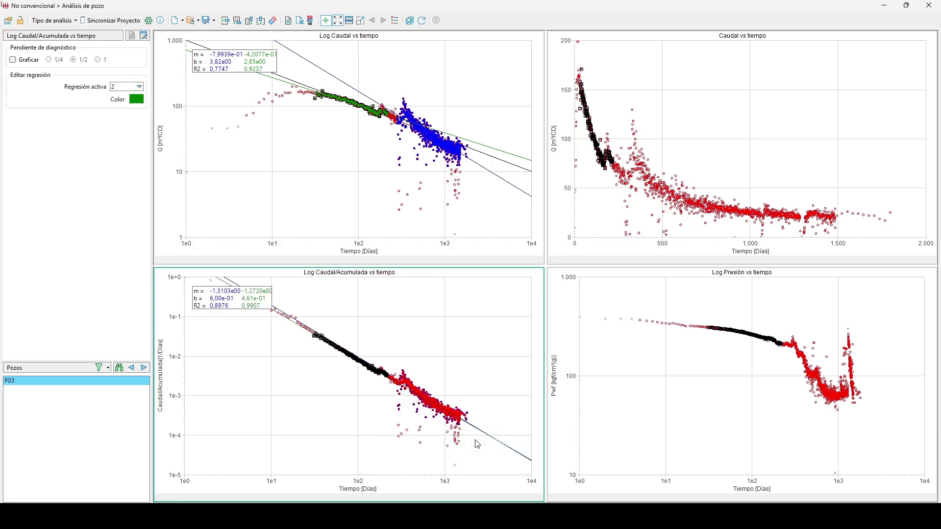
Delete regression 2 from the Log Caudal/Acumulada vs tiempo plot and recalculate regression 1 from the selected early decline points.
right_click(314, 375)
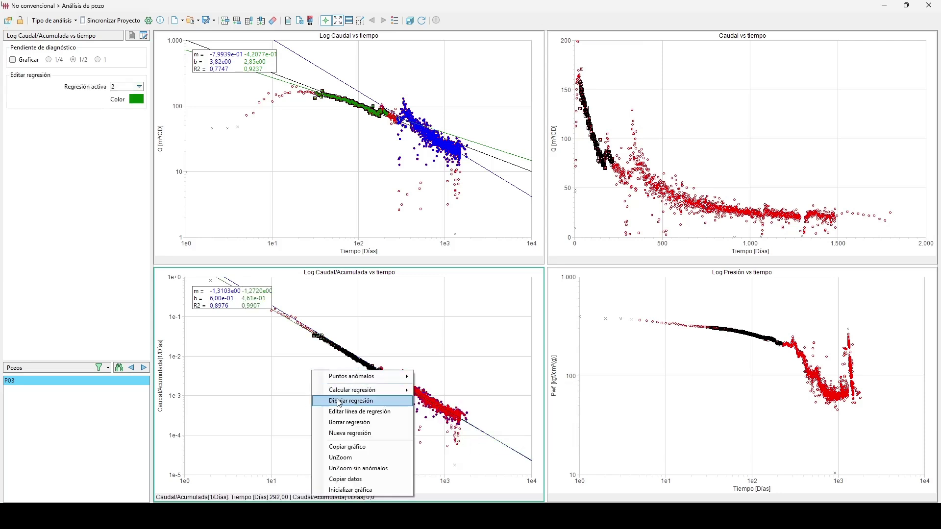
click(342, 424)
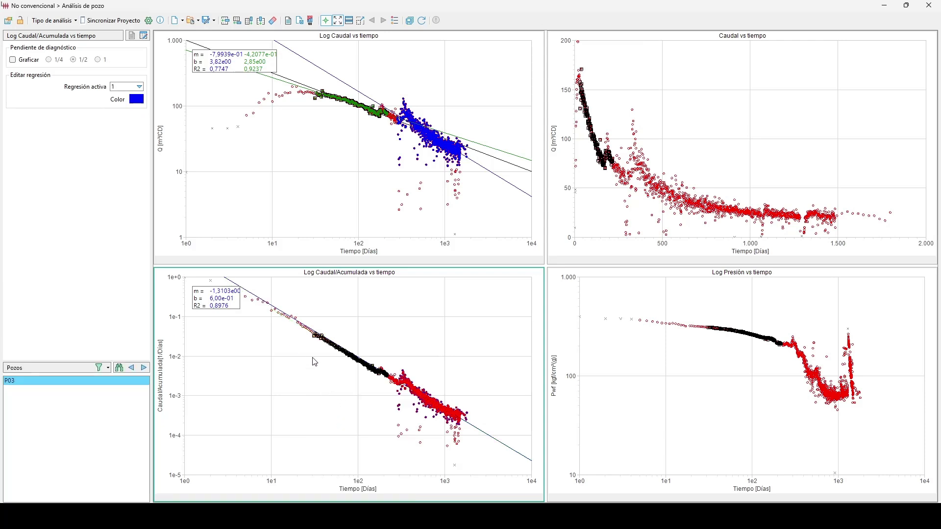
right_click(324, 352)
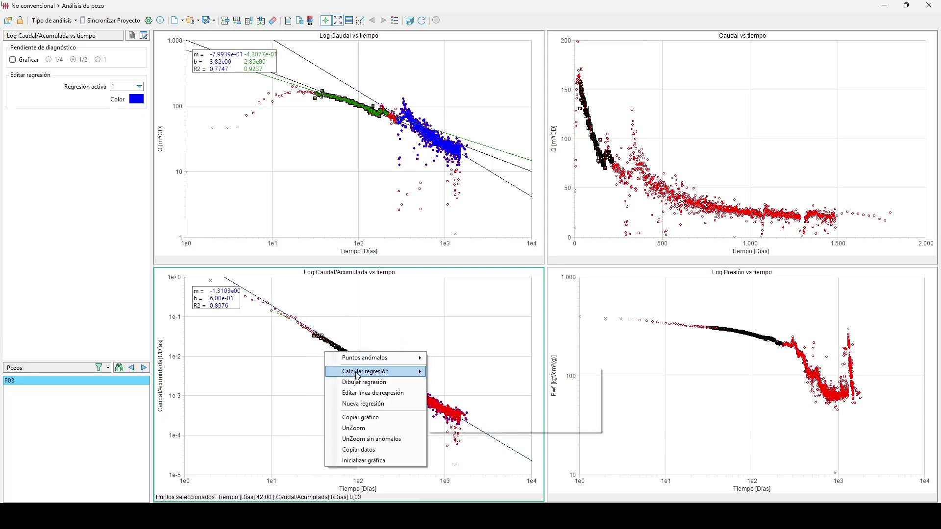
click(471, 425)
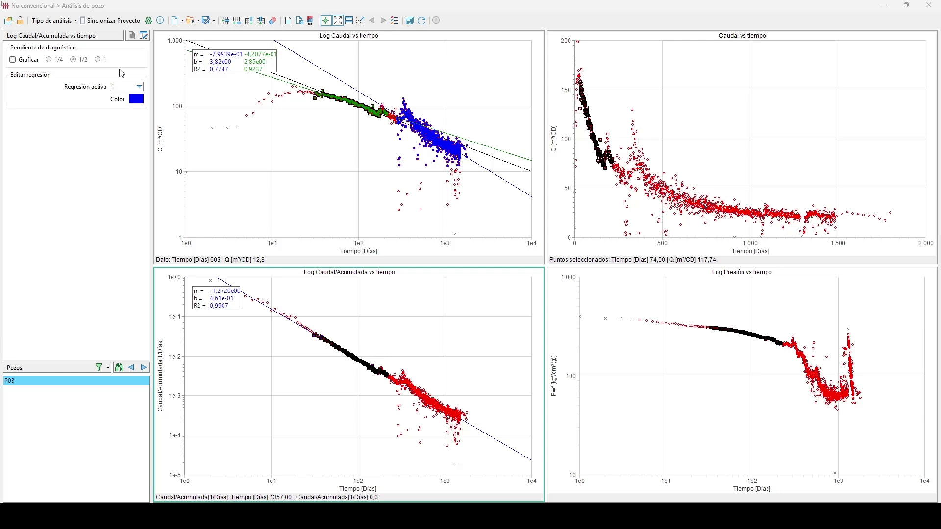
click(66, 21)
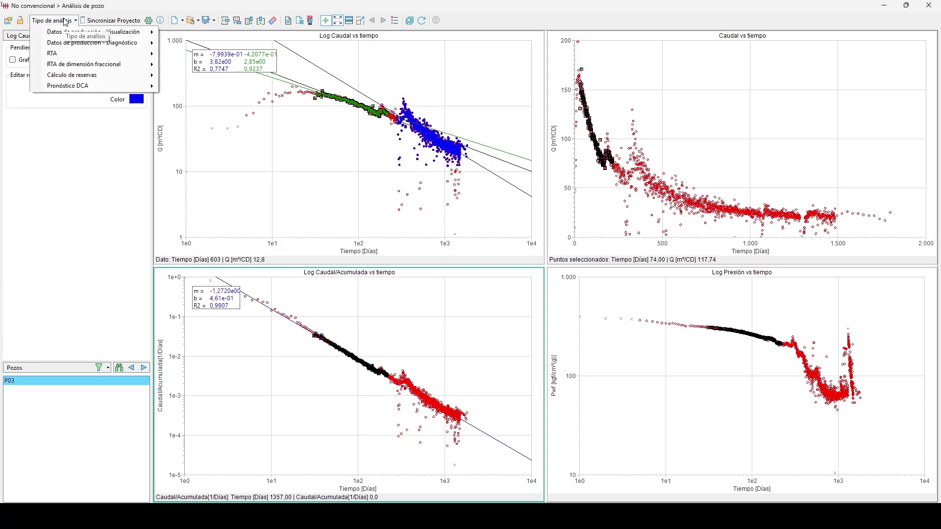
mouse_move(74, 55)
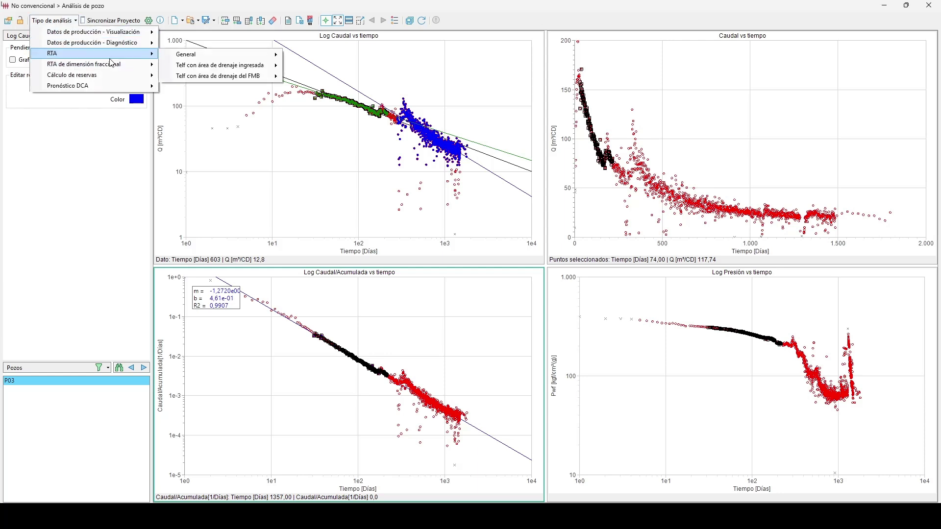
mouse_move(178, 55)
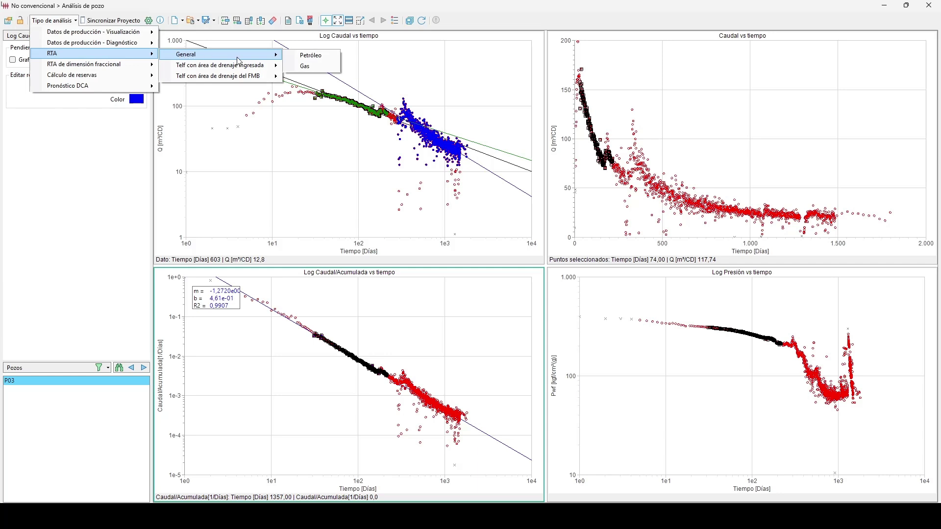
click(292, 56)
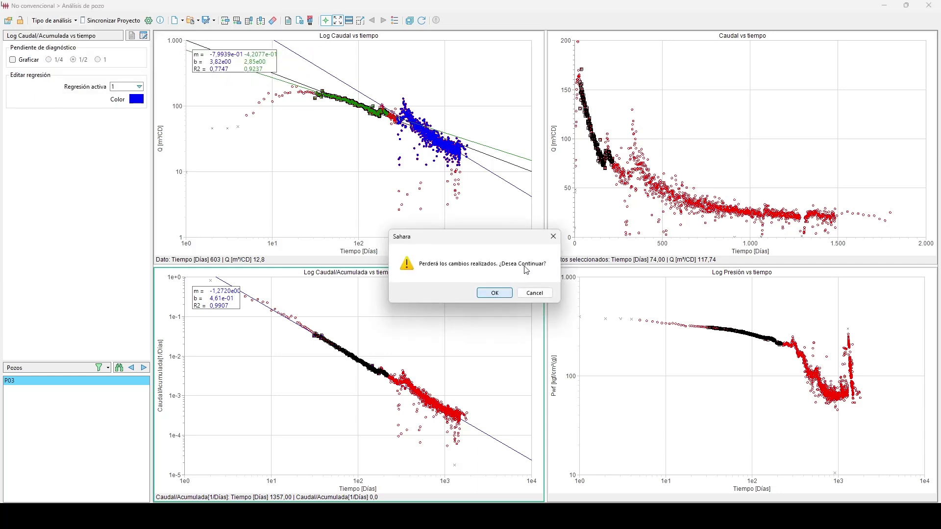
click(553, 236)
Save the current analysis as an exercise named Diagnostico P03.
click(214, 20)
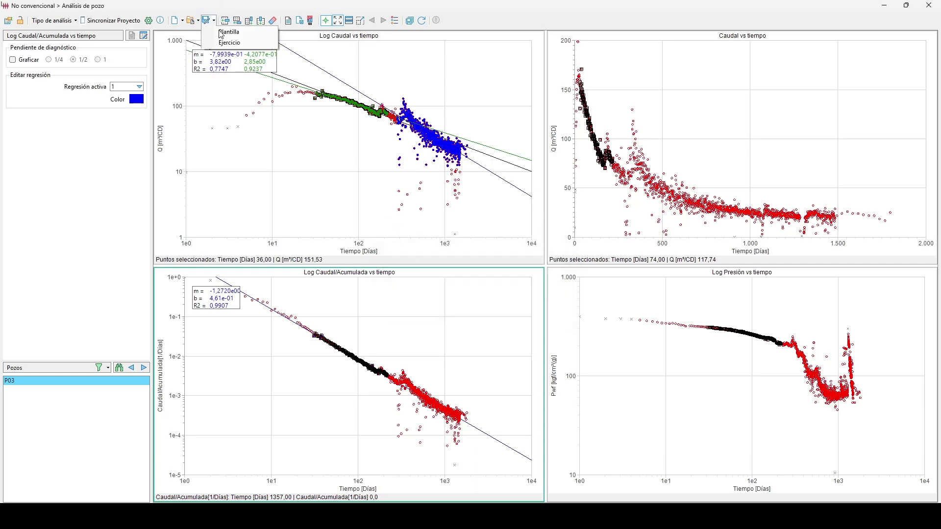
click(226, 43)
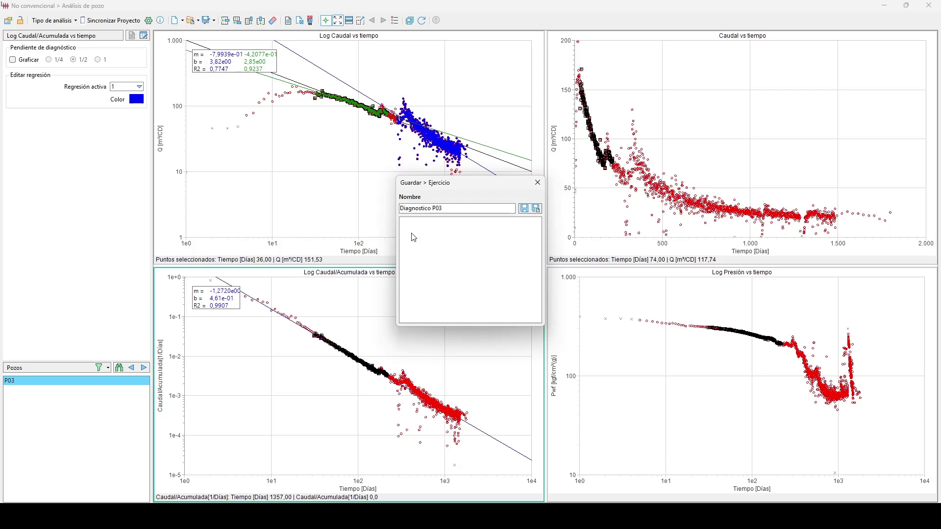
click(524, 209)
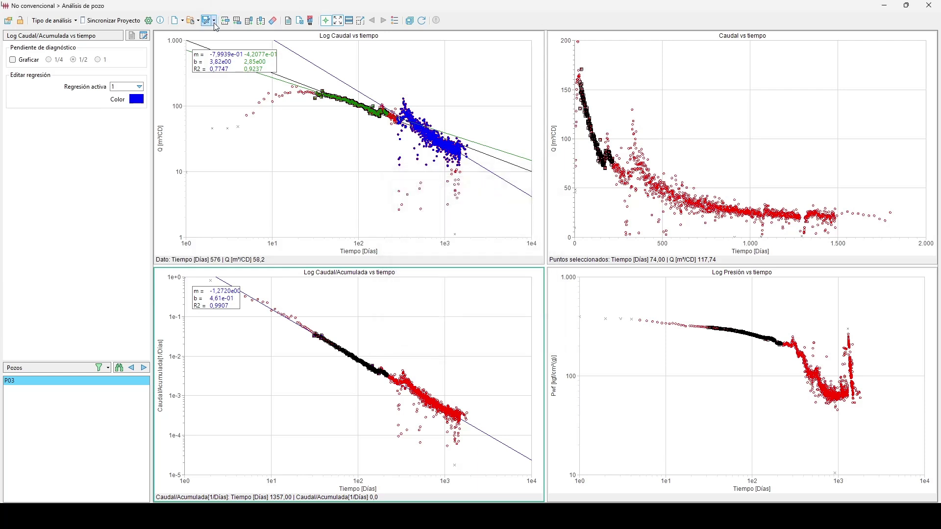
Check the list of saved exercises without opening any of them.
click(196, 20)
click(216, 46)
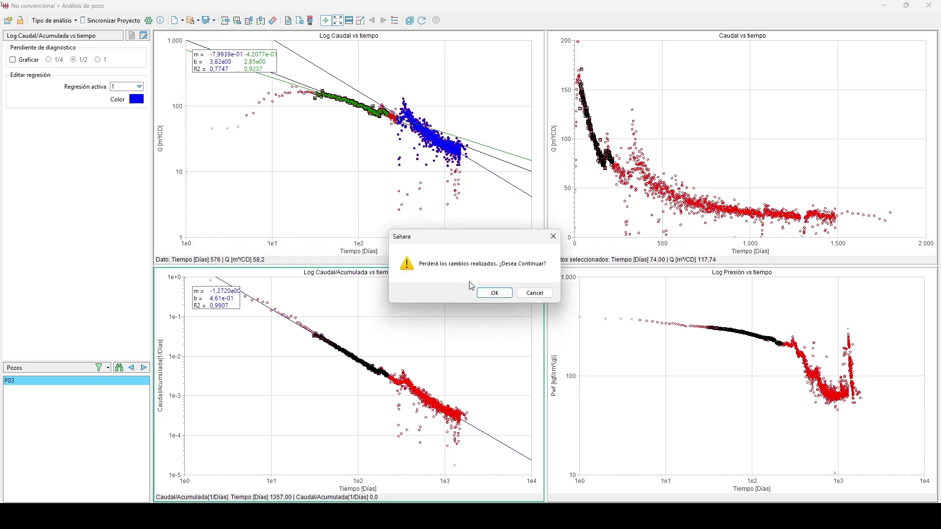
click(485, 293)
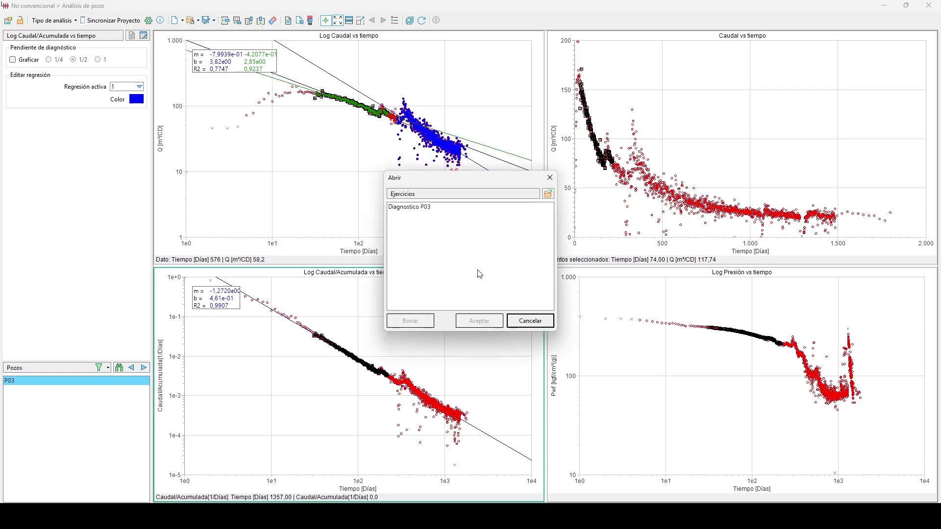
click(550, 178)
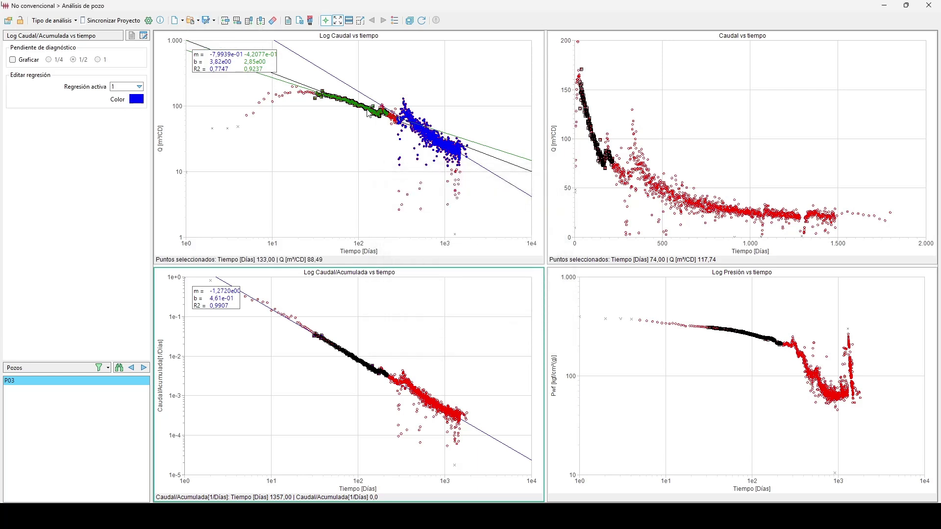
Switch the analysis type to the general RTA for Petróleo, accepting the loss of unsaved changes.
click(70, 21)
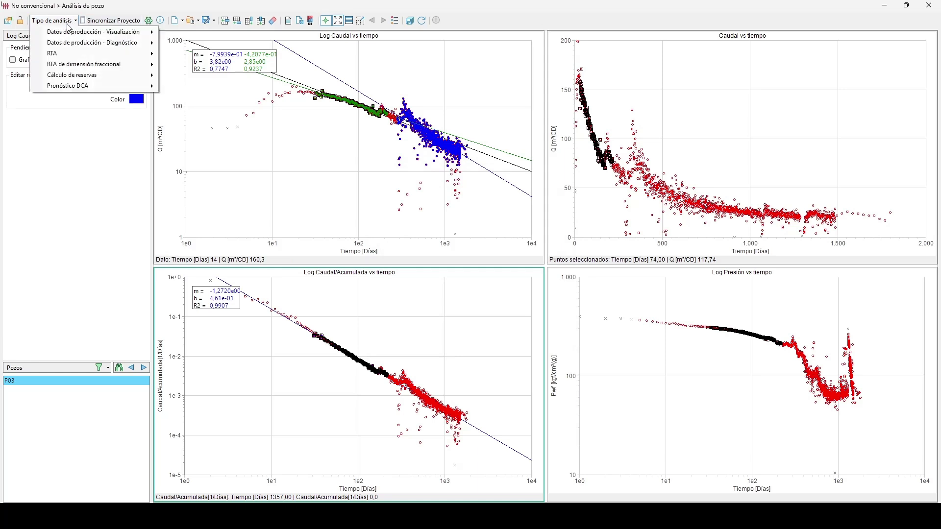
mouse_move(91, 53)
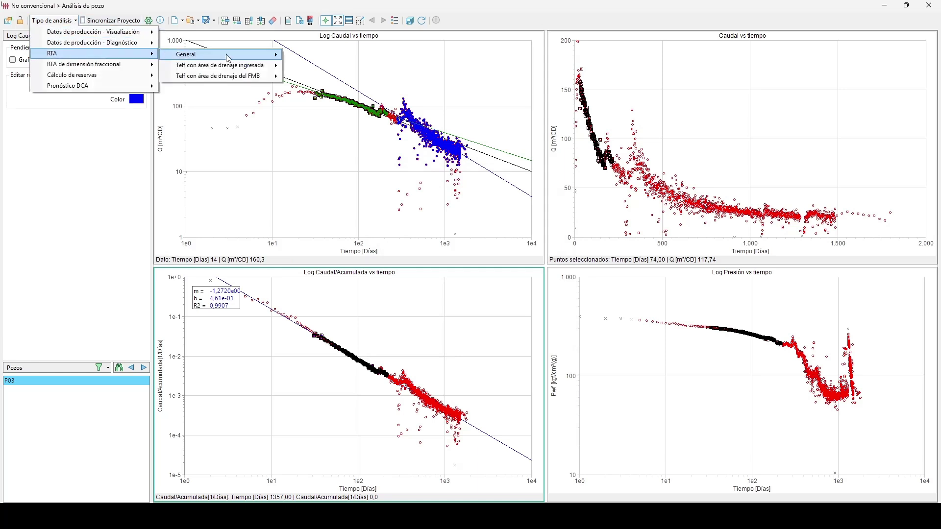
click(280, 55)
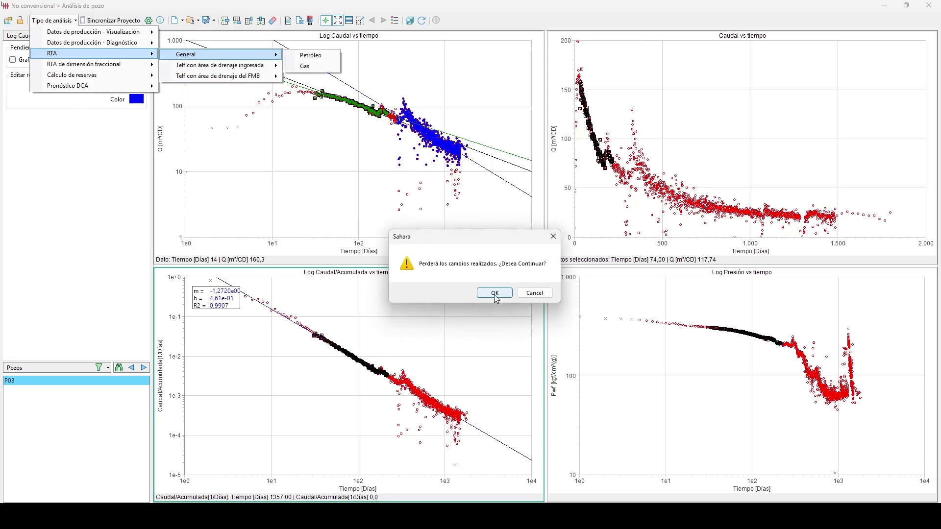
click(495, 293)
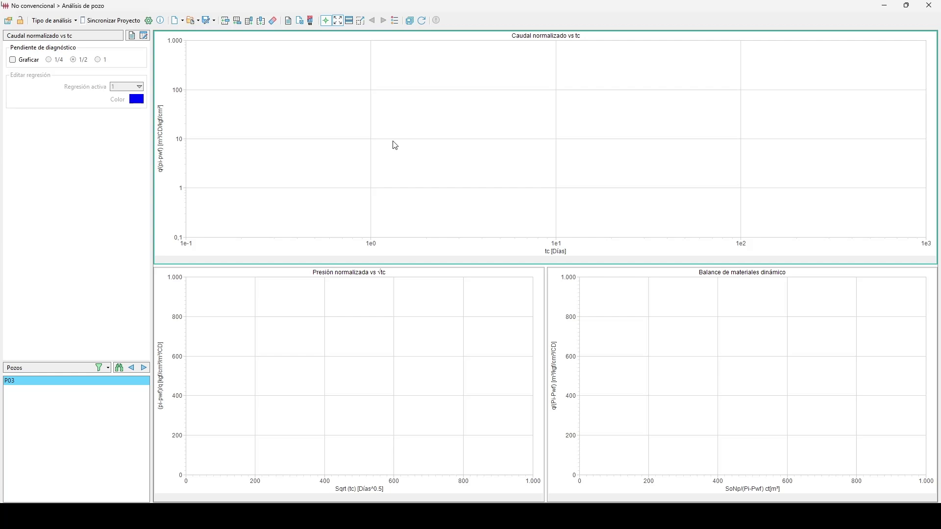
Synchronize the analysis with the project to examine the data validation errors, and turn the synchronization off again.
click(129, 21)
click(494, 300)
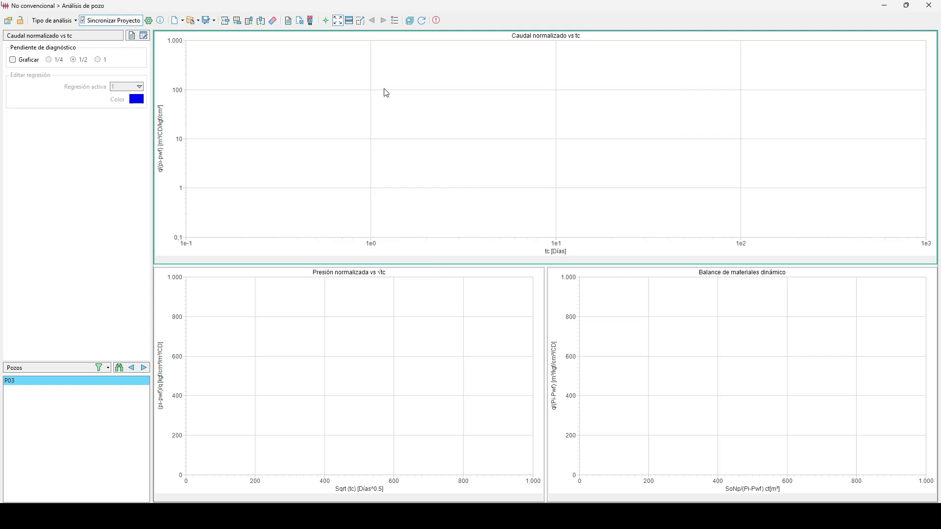
click(438, 25)
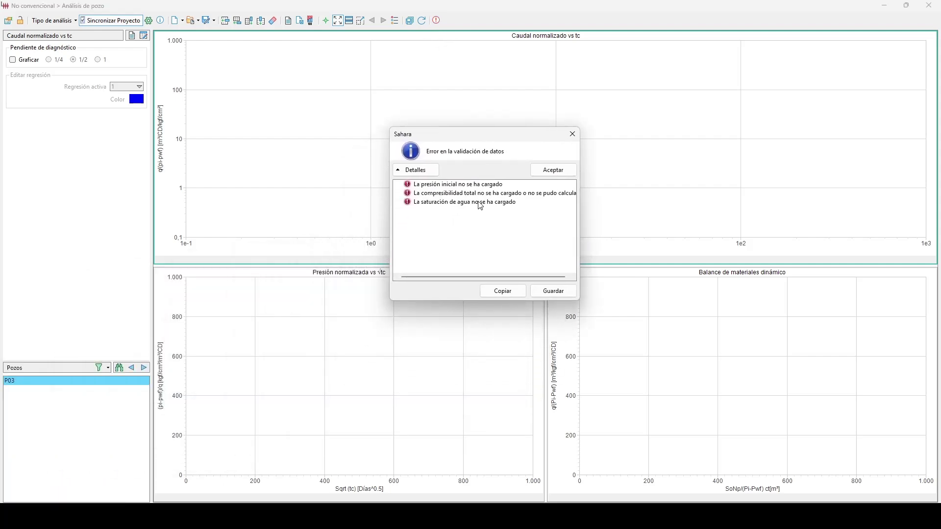
drag(579, 300, 662, 323)
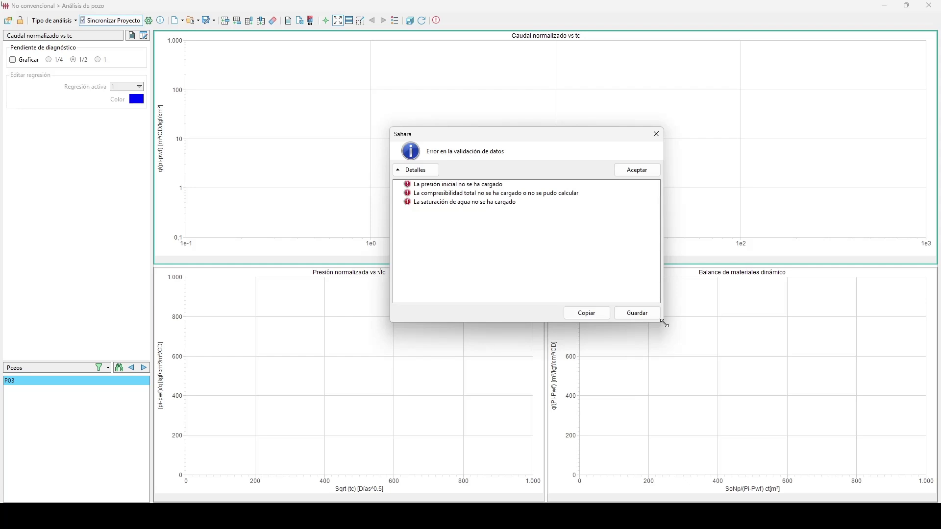
click(638, 175)
click(110, 21)
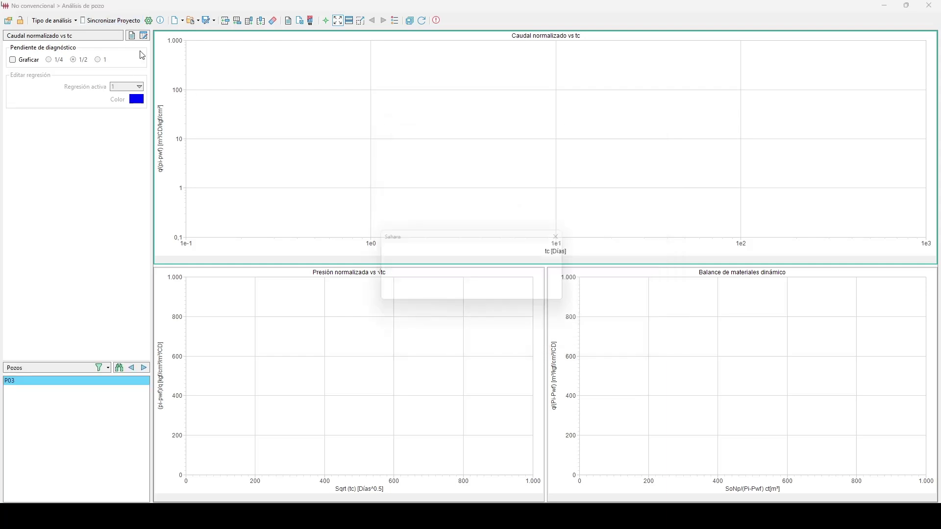
click(550, 295)
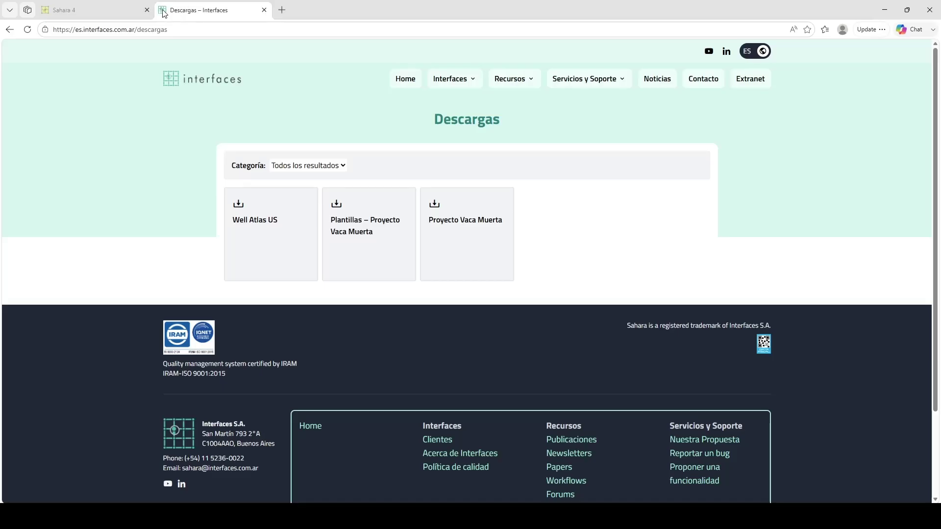
click(108, 14)
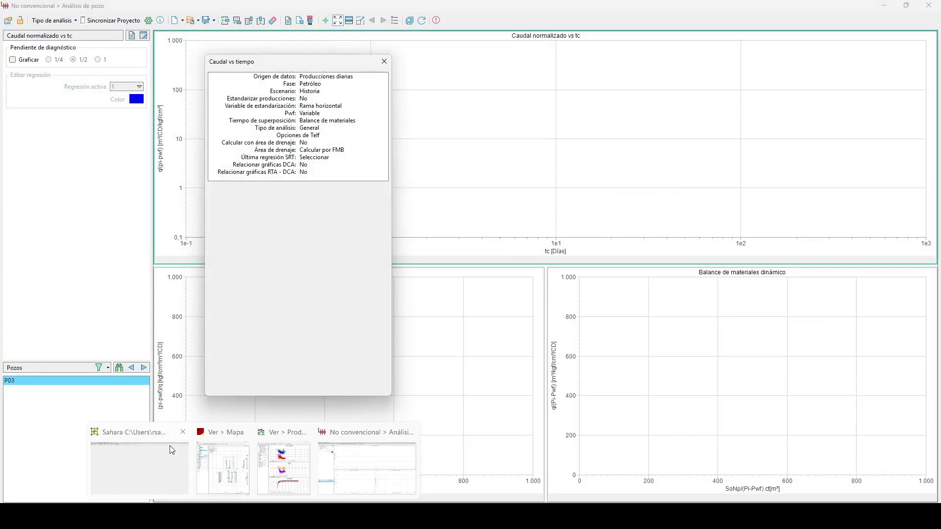
click(373, 469)
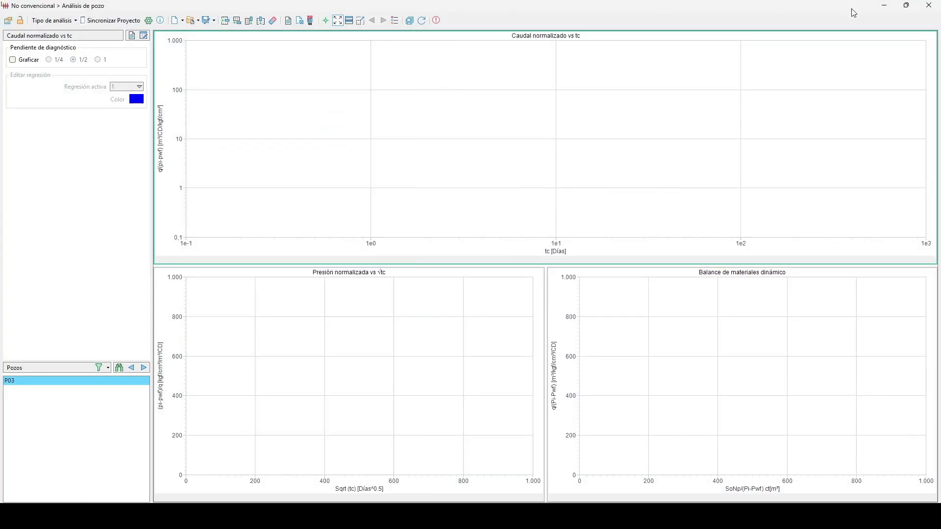
Open the unconventional completion data table from the main project window and enlarge it to show more columns.
click(883, 7)
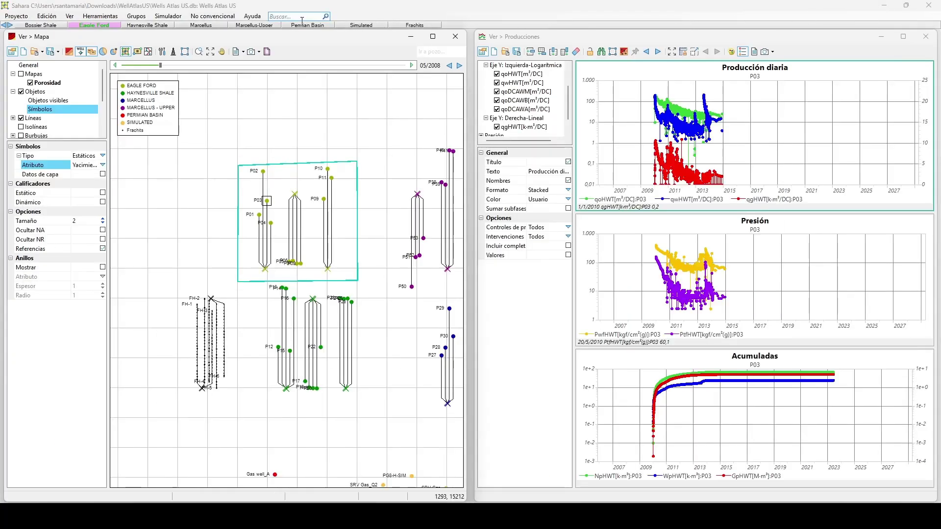
click(210, 19)
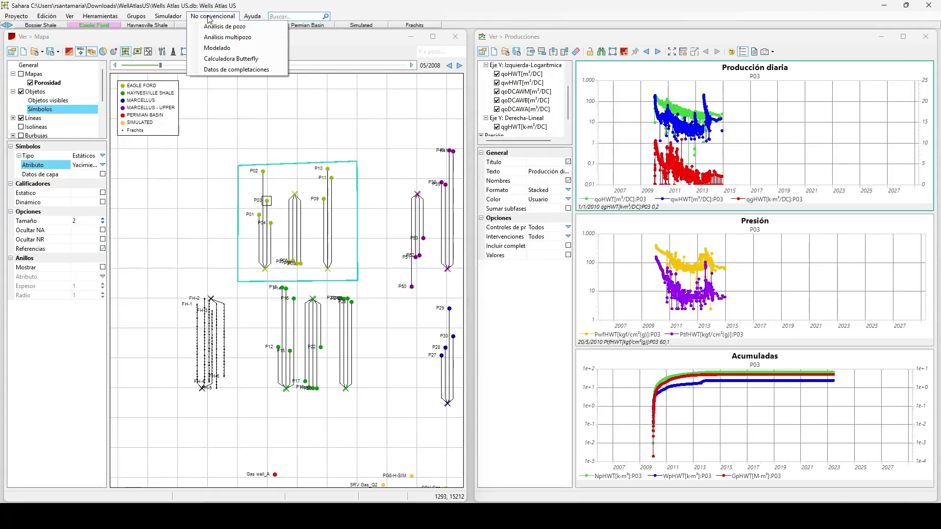
click(220, 70)
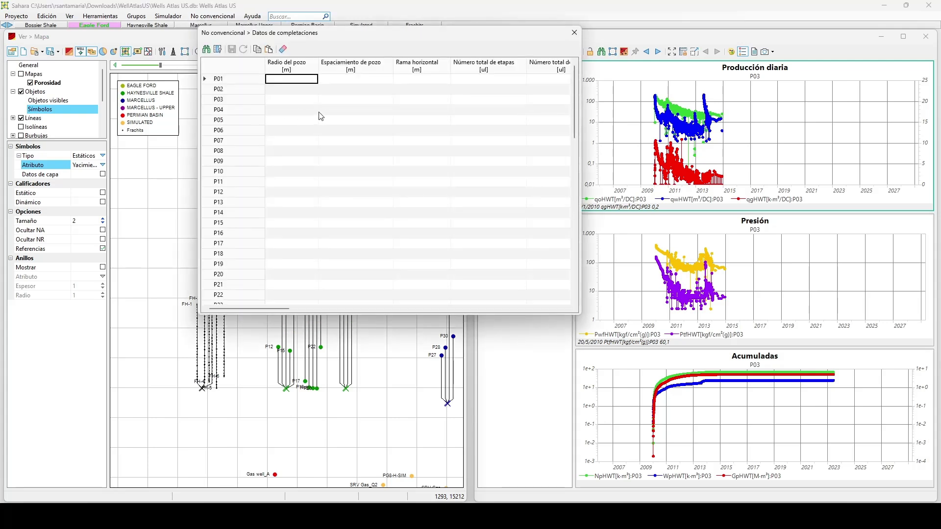
drag(578, 317, 891, 361)
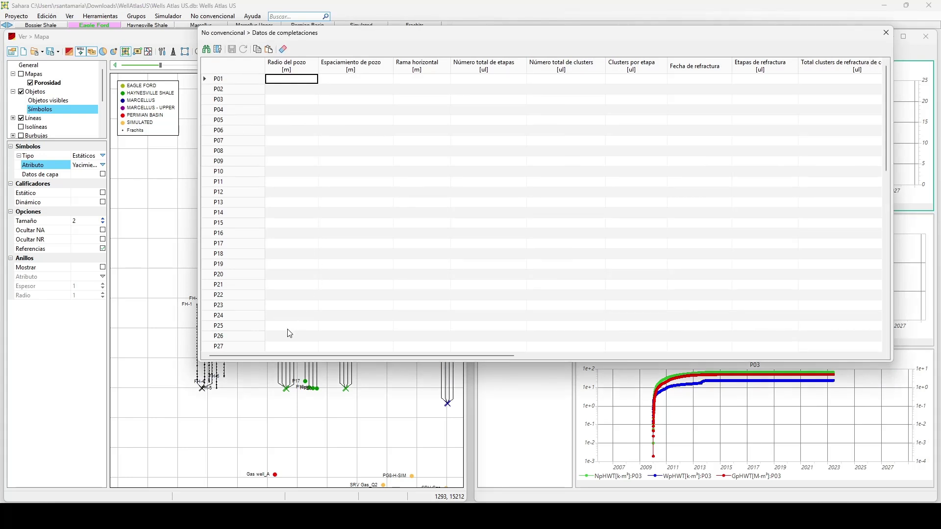
Set the Capa of well P03 to Eagle Ford in the completion data table and save the table.
drag(272, 356, 845, 362)
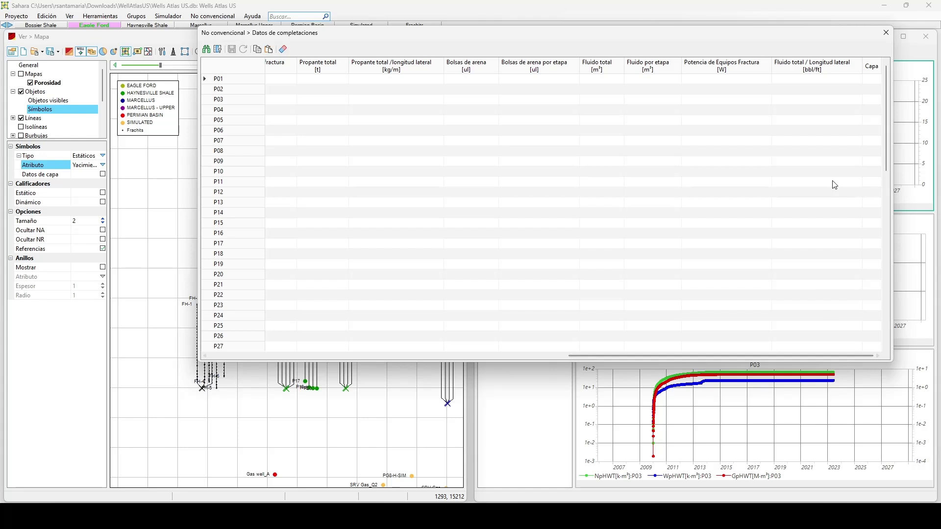
click(872, 101)
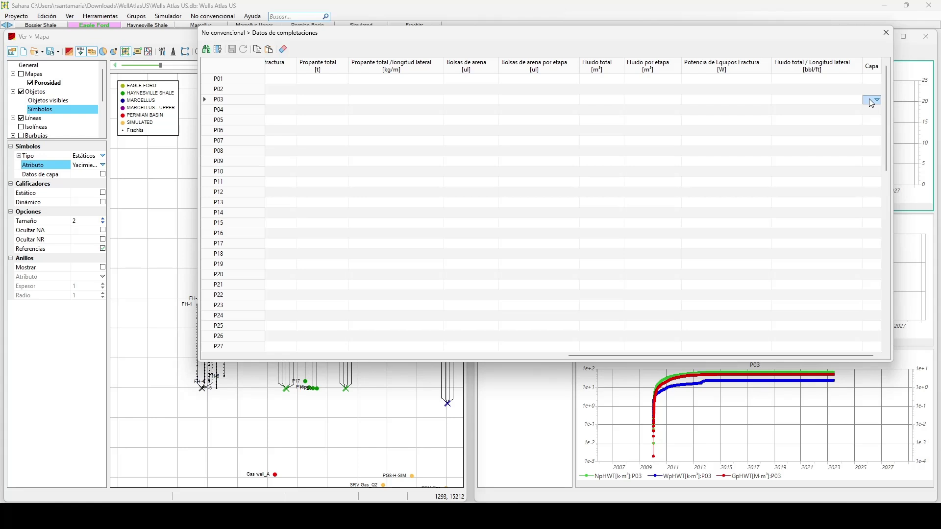
drag(631, 40, 519, 87)
click(760, 145)
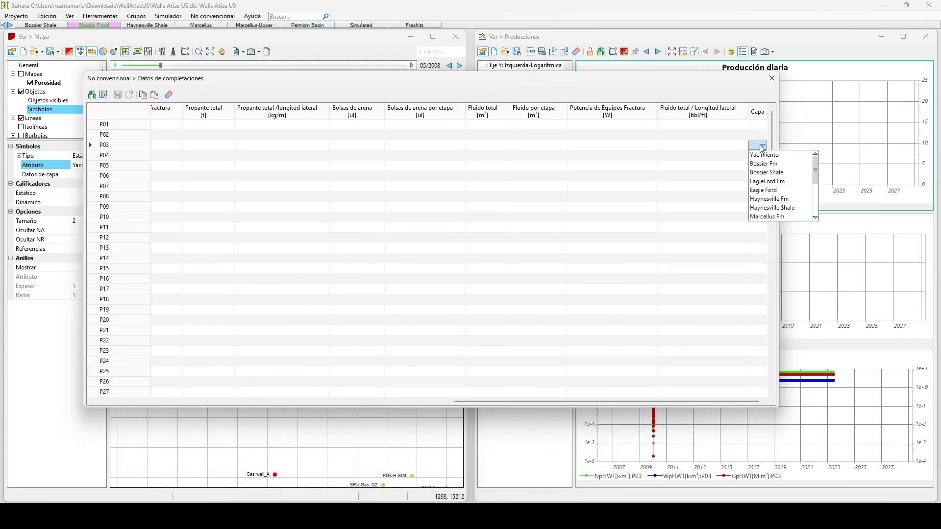
click(782, 190)
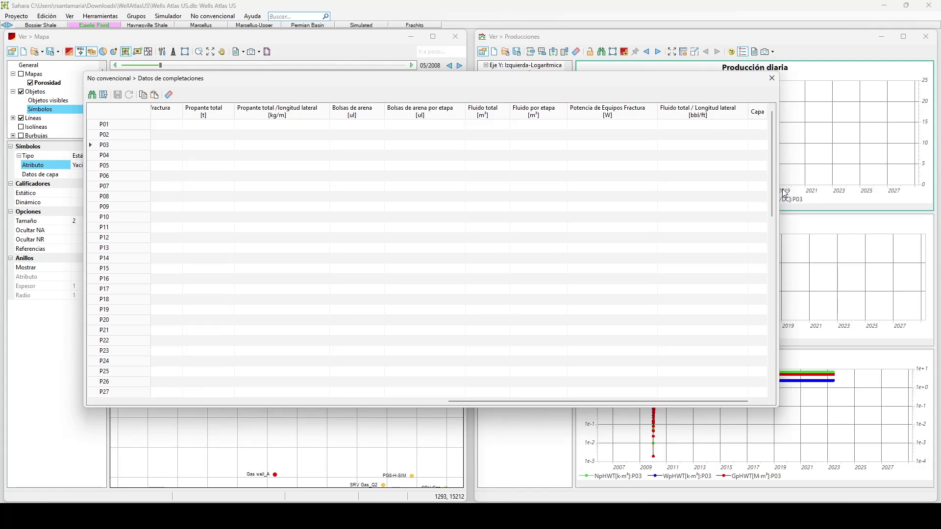
drag(720, 401, 766, 408)
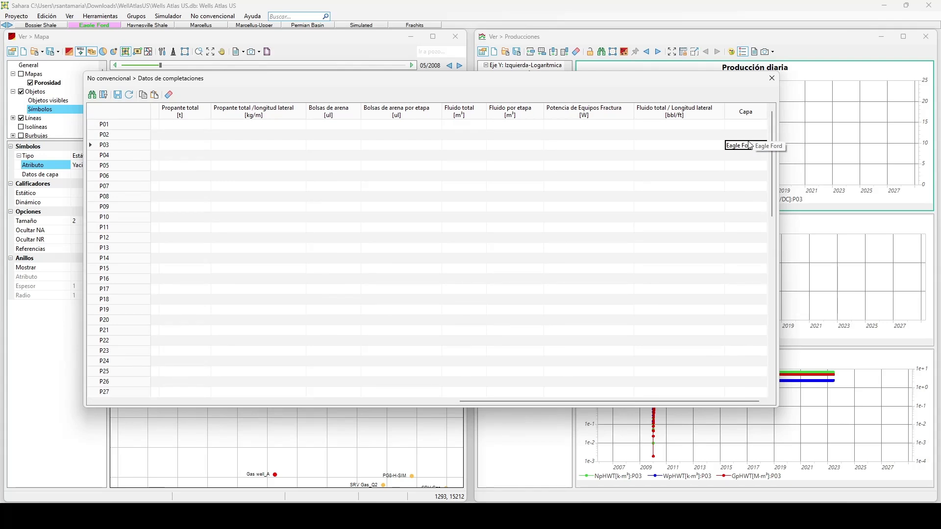
click(118, 94)
drag(543, 401, 336, 398)
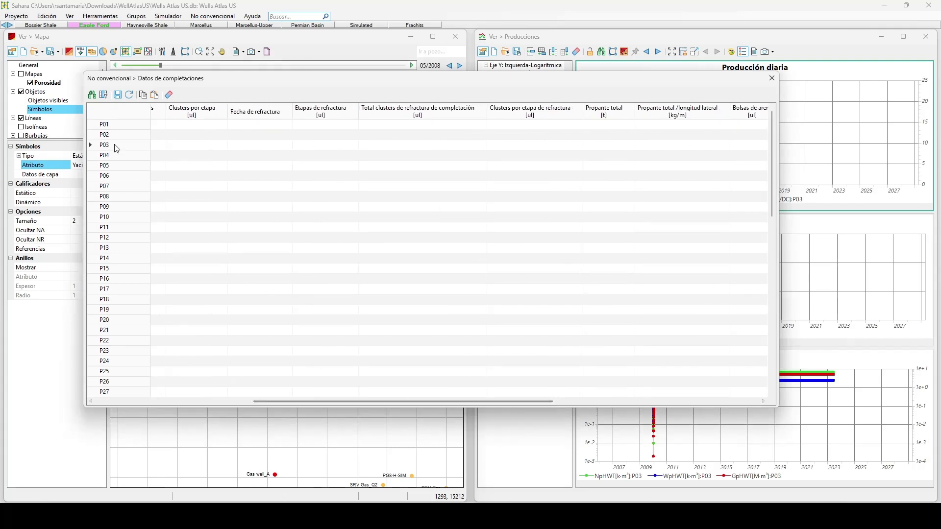
Set well P03's Radio del pozo to 0,11 m and Rama horizontal to 2280 m in the completion data table.
drag(269, 412, 118, 405)
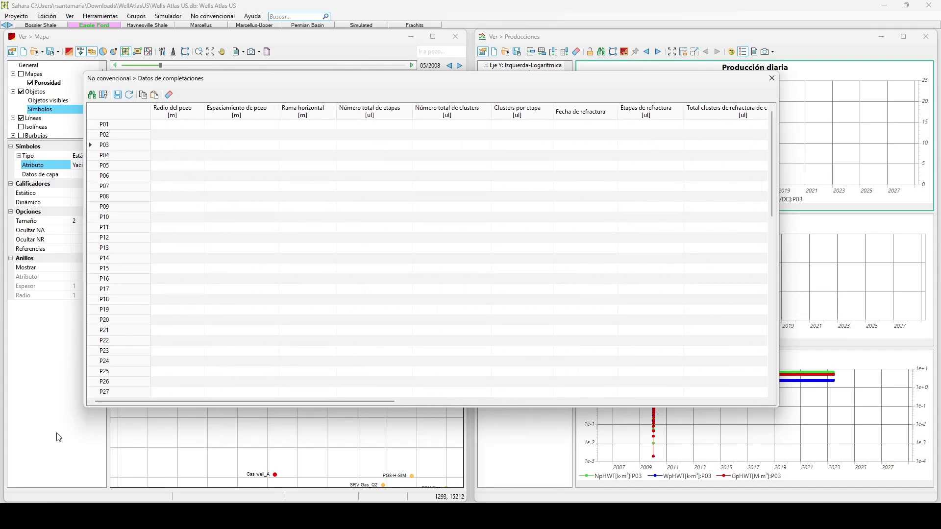
click(150, 470)
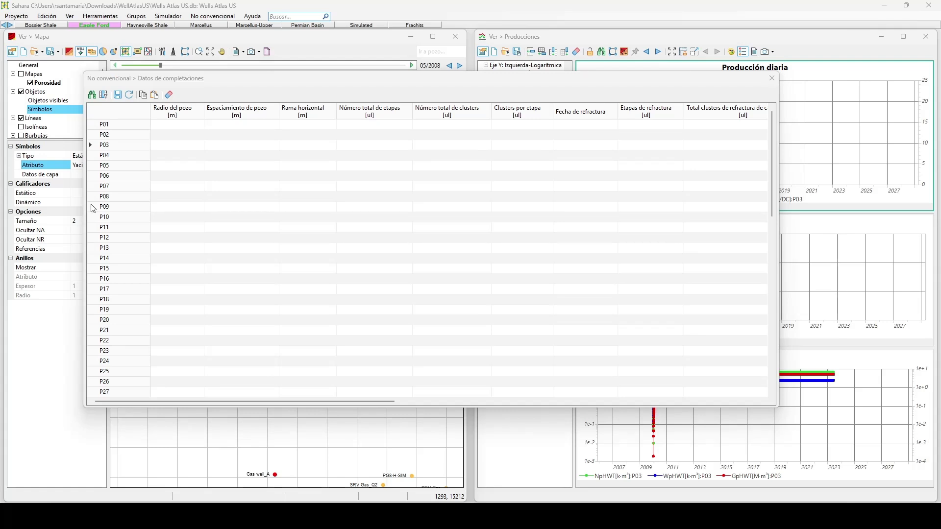
click(189, 134)
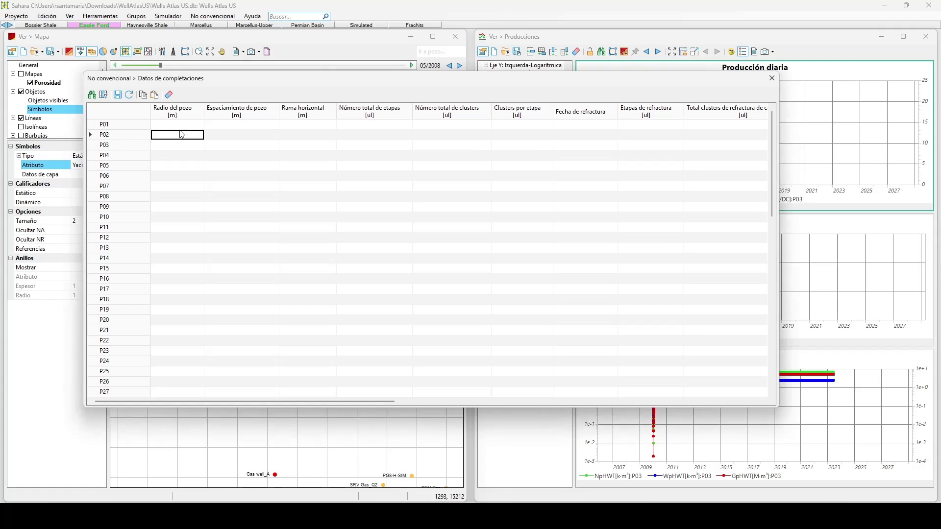
click(176, 145)
text(0,11)
click(218, 147)
click(289, 148)
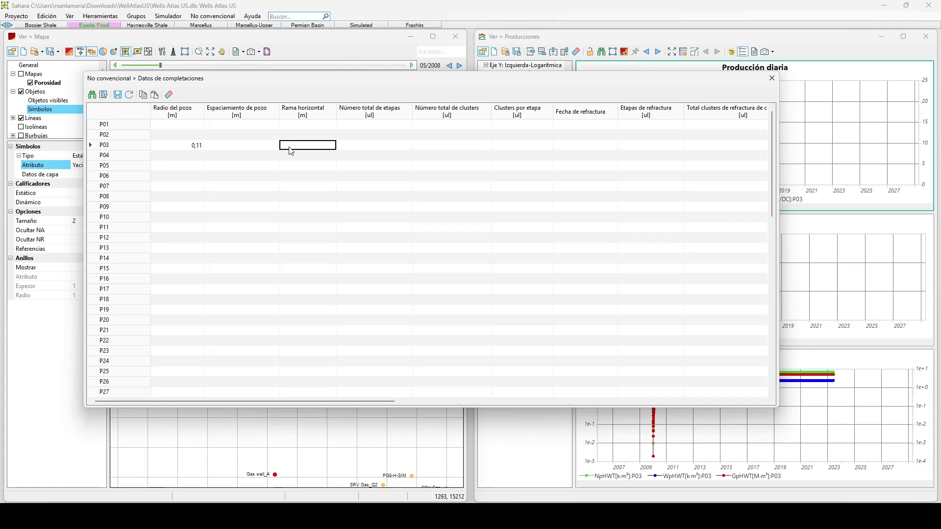
text(2280)
Set P03's Número total de etapas to 50, Número total de clusters to 450 and Clusters por etapa to 9.
click(354, 150)
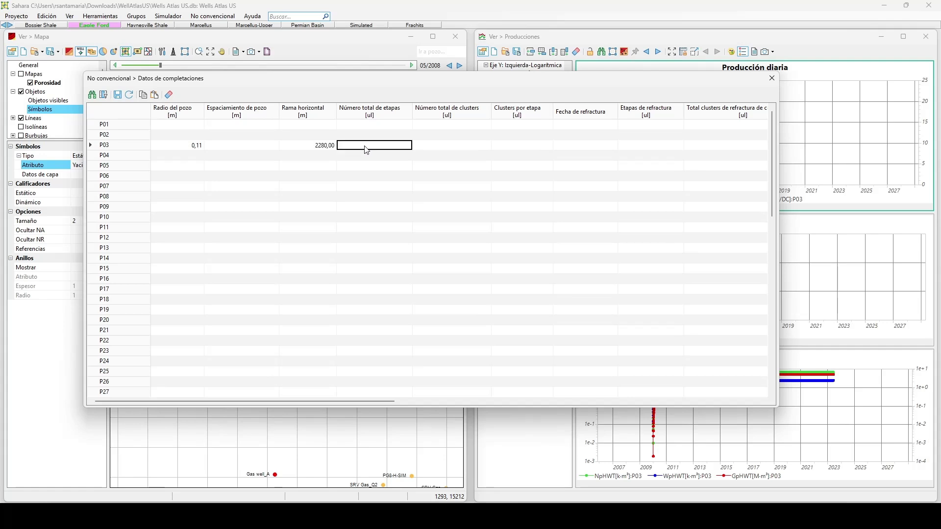
click(454, 151)
click(513, 149)
click(392, 148)
text(50)
click(436, 147)
text(4580)
key(BackSpace)
key(BackSpace)
text(0)
click(520, 151)
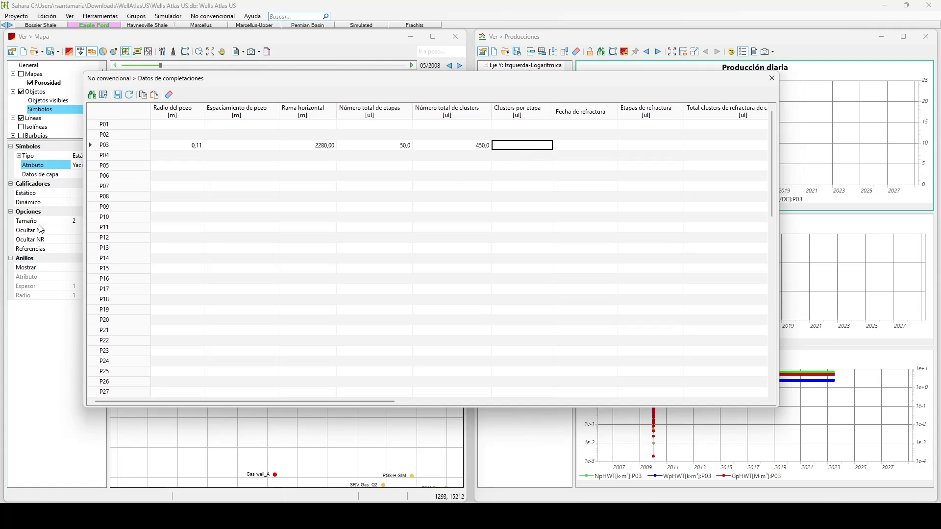
text(9)
Set P03's Propante total to 11461 t and Propante total/longitud lateral to 5026 kg/m.
click(623, 148)
drag(351, 405, 515, 414)
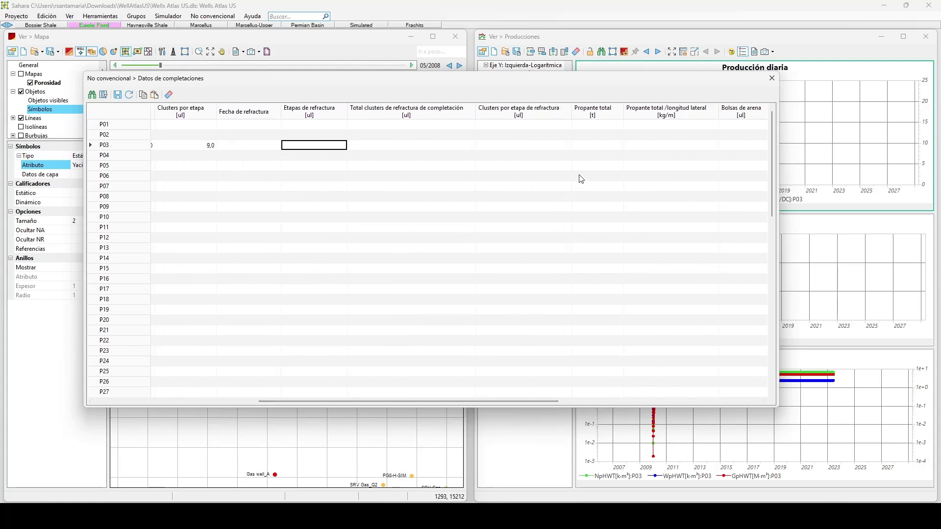
click(588, 147)
text(11461)
drag(411, 402, 444, 402)
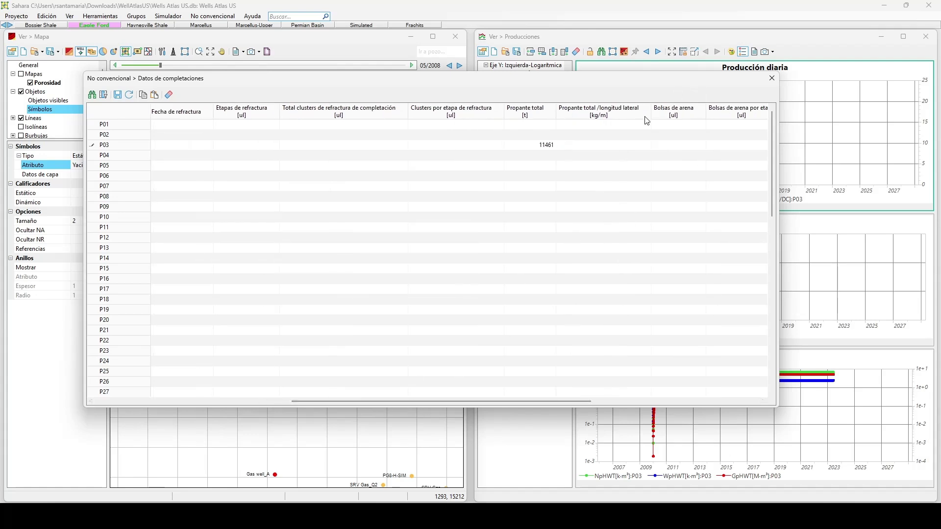
click(616, 141)
text(5026)
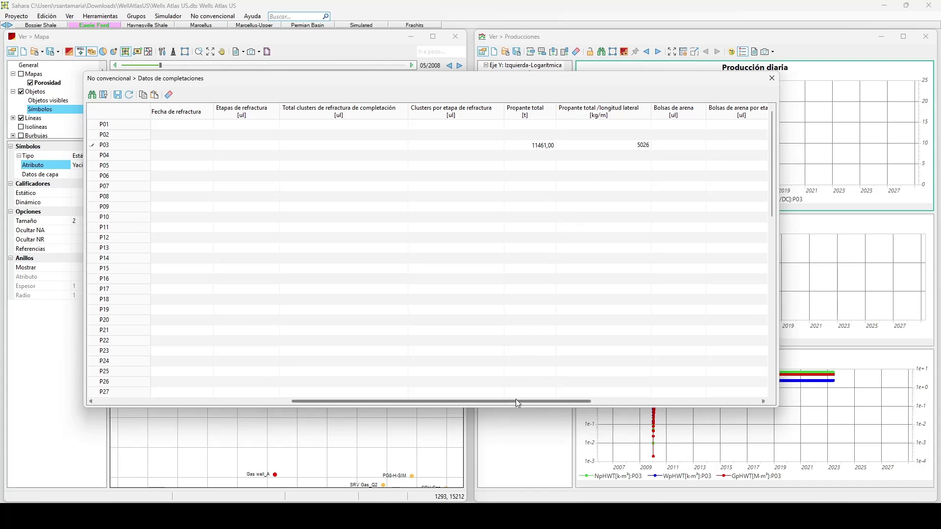
Save the completion data and close the table.
mouse_move(516, 400)
mouse_down()
mouse_move(527, 401)
mouse_move(513, 401)
mouse_up()
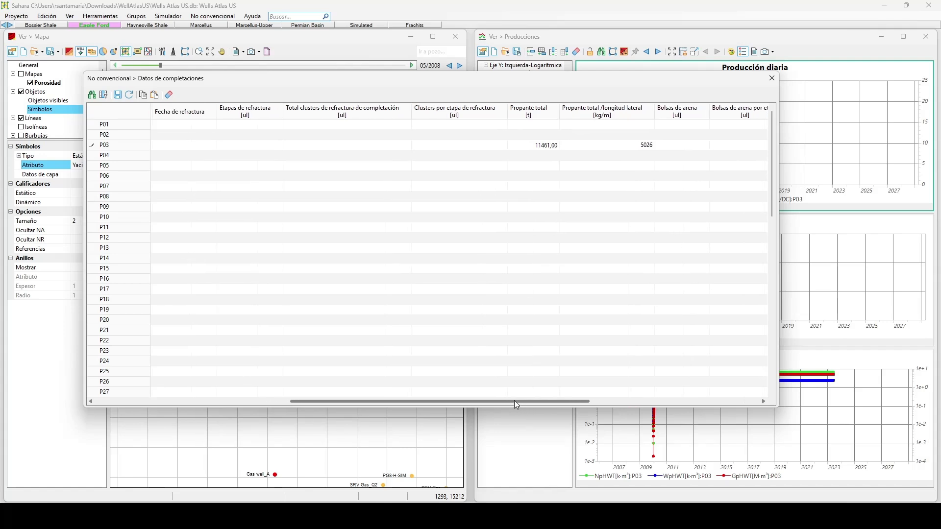
click(267, 190)
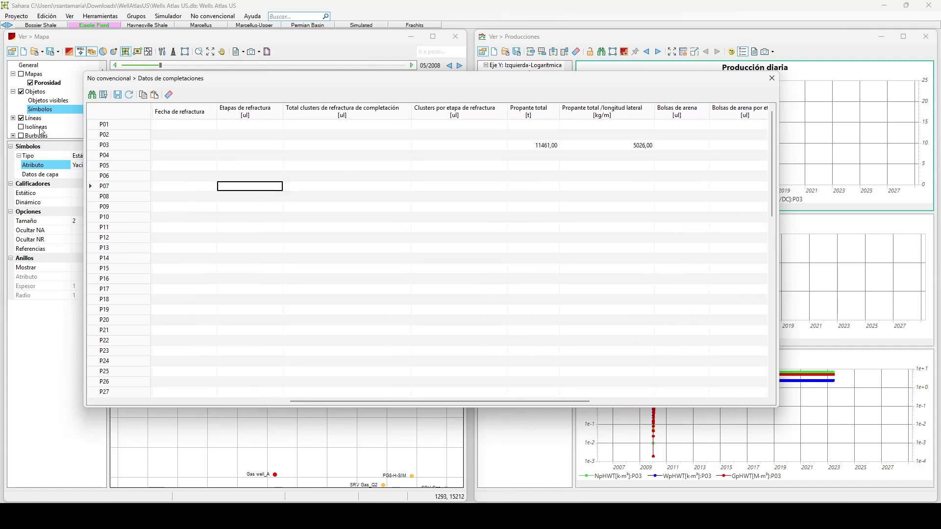
click(117, 97)
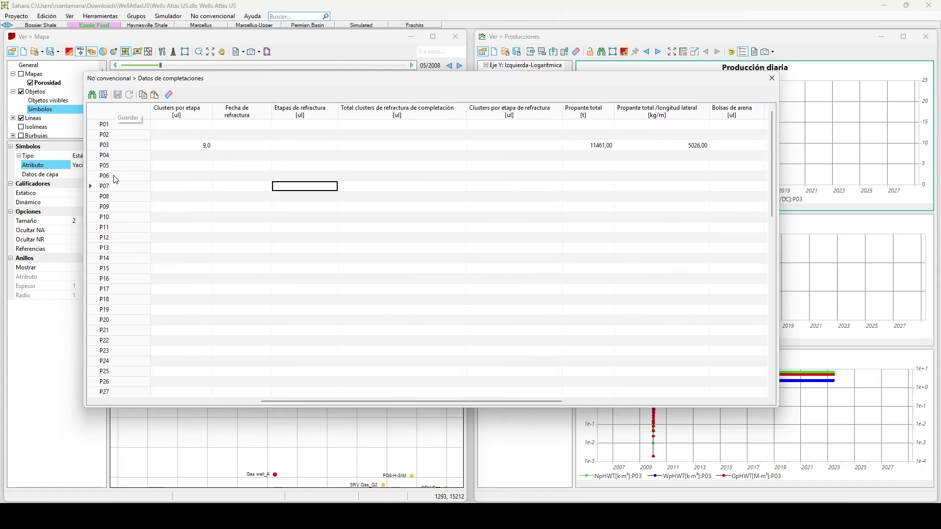
click(773, 79)
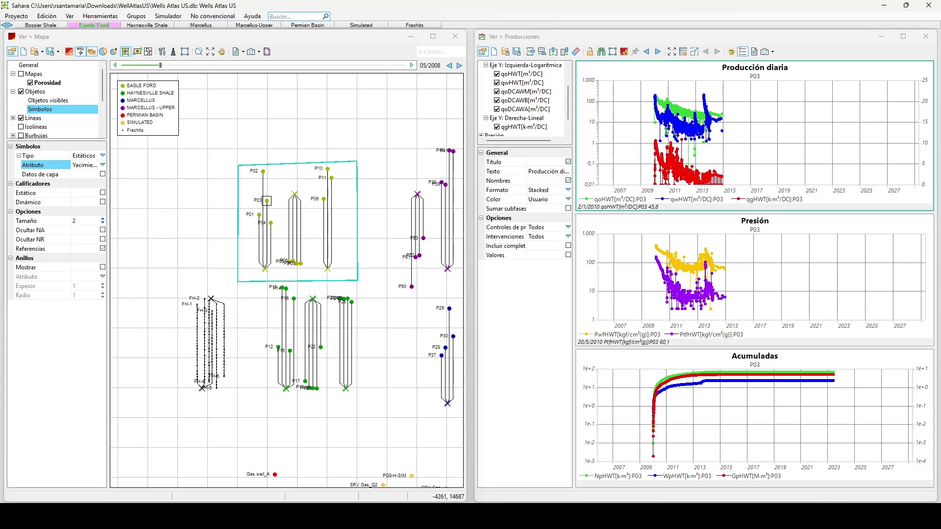
Check the variable source table in the Sahara manual in the browser, return to Sahara and open the petrophysical data editor.
click(59, 466)
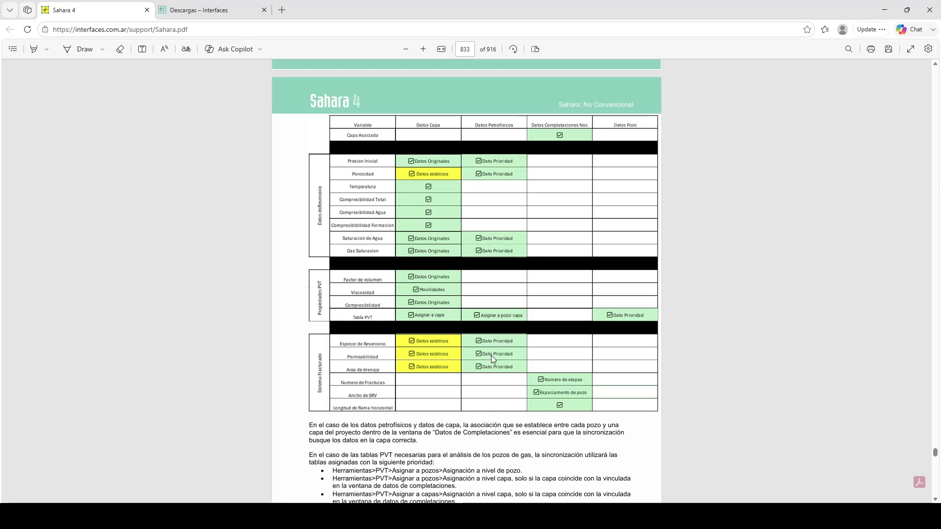
click(886, 11)
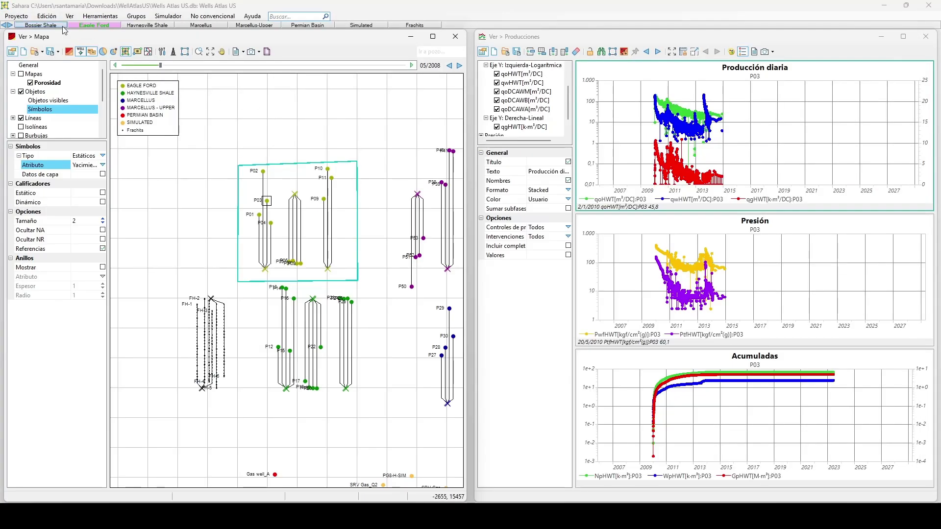
click(46, 15)
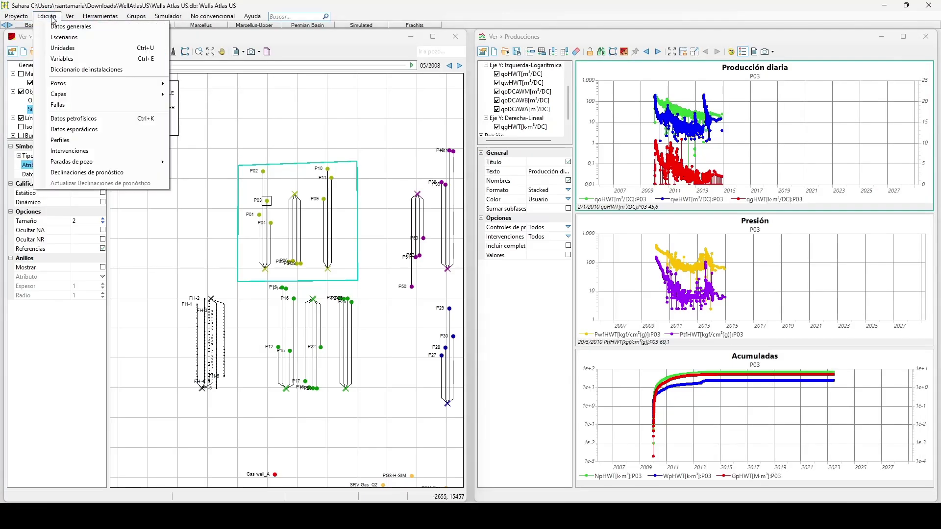
click(79, 120)
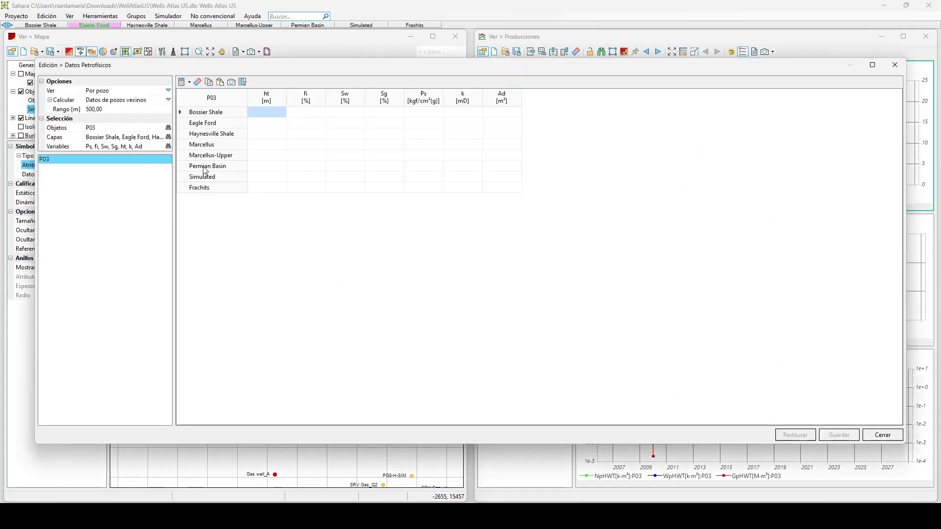
For P03's Eagle Ford layer, set ht to 23 m, fi to 6,3 %, Sw to 26 % and Sg to 0 %.
click(266, 124)
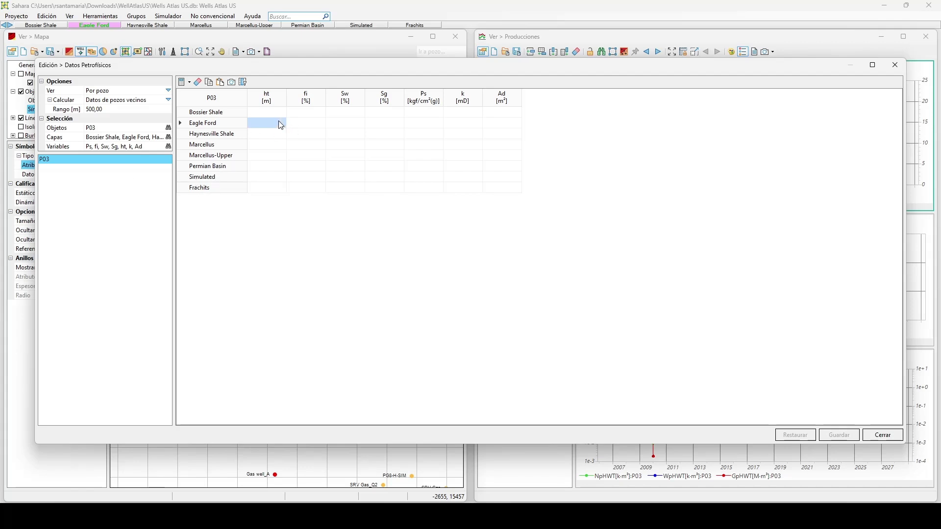
text(23)
click(311, 124)
text(6,3)
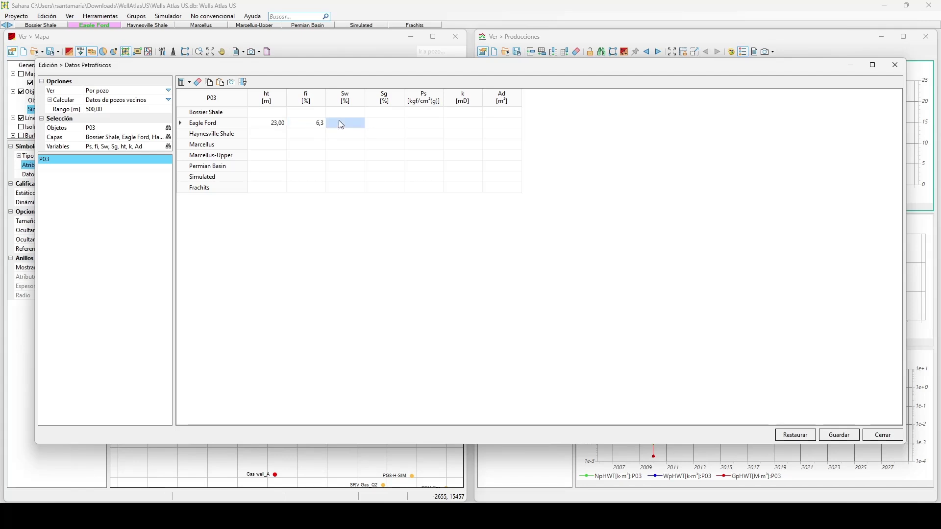
text(26)
click(380, 125)
text(0)
Set the Eagle Ford layer's Ps to 378 kgf/cm²(g) and its permeability k to 1,0e-04 mD.
click(420, 117)
text(3)
key(BackSpace)
text(0,00001)
key(Return)
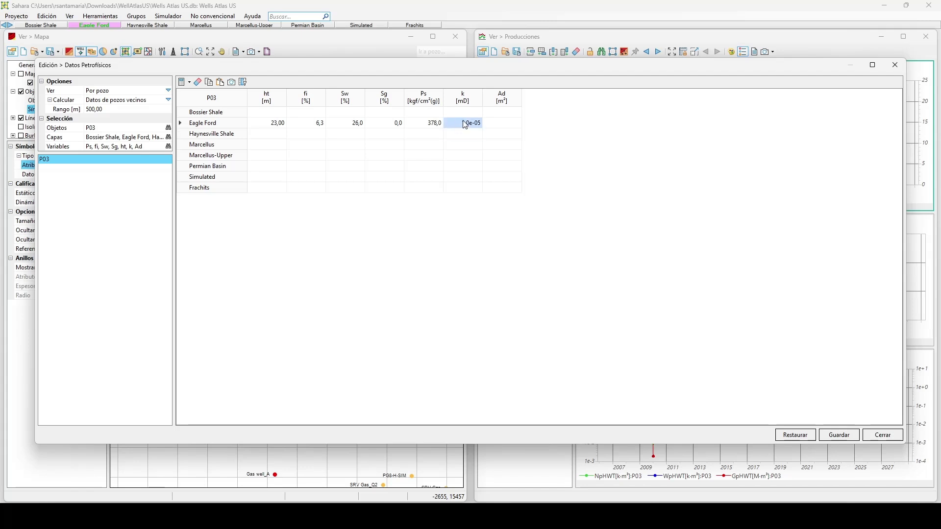
click(472, 123)
click(480, 123)
key(BackSpace)
text(4)
key(Tab)
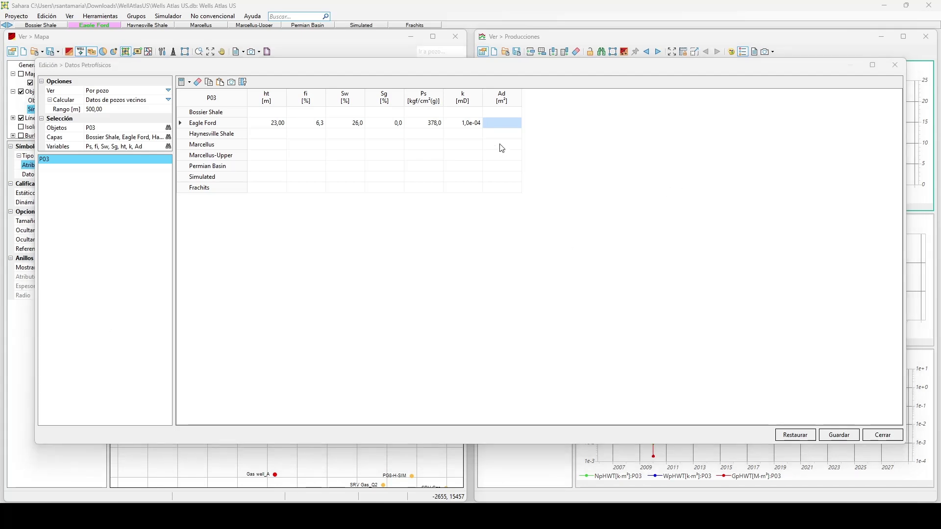
Set the Eagle Ford layer's drainage area Ad to 765168 m².
click(499, 124)
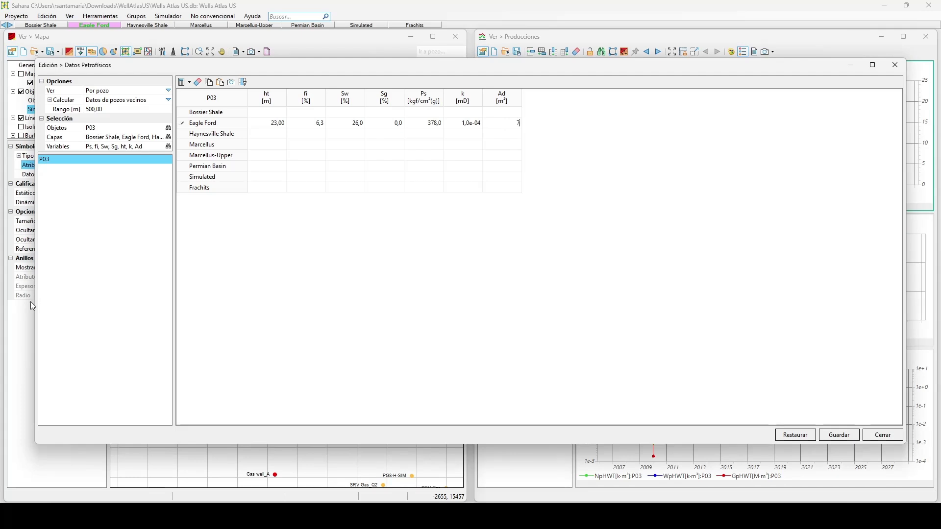
text(765168)
click(507, 135)
click(511, 124)
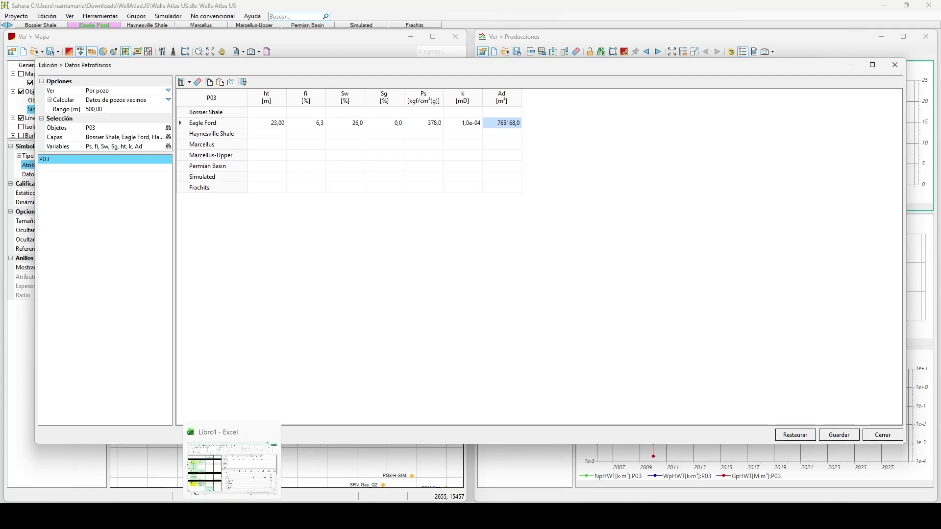
Check the manual's variable source table in the browser again, return to Sahara, and save and close P03's petrophysical data.
click(232, 517)
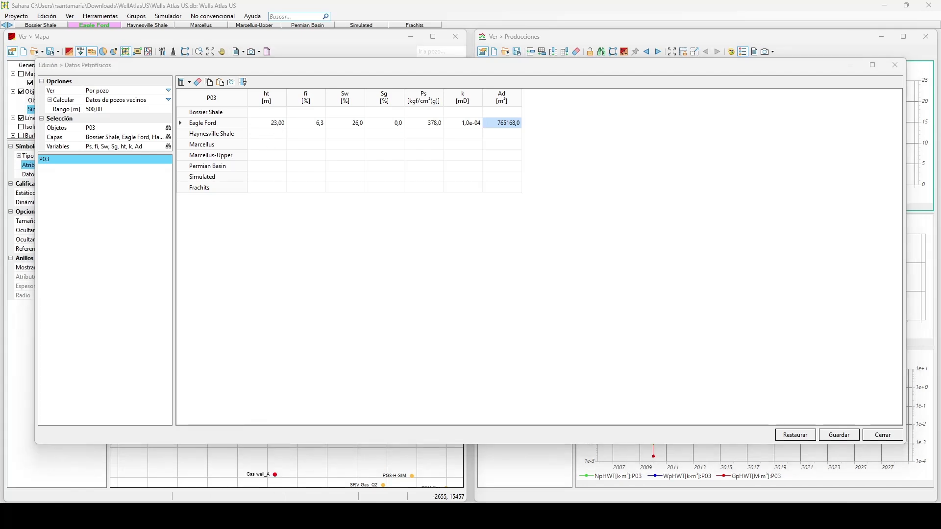
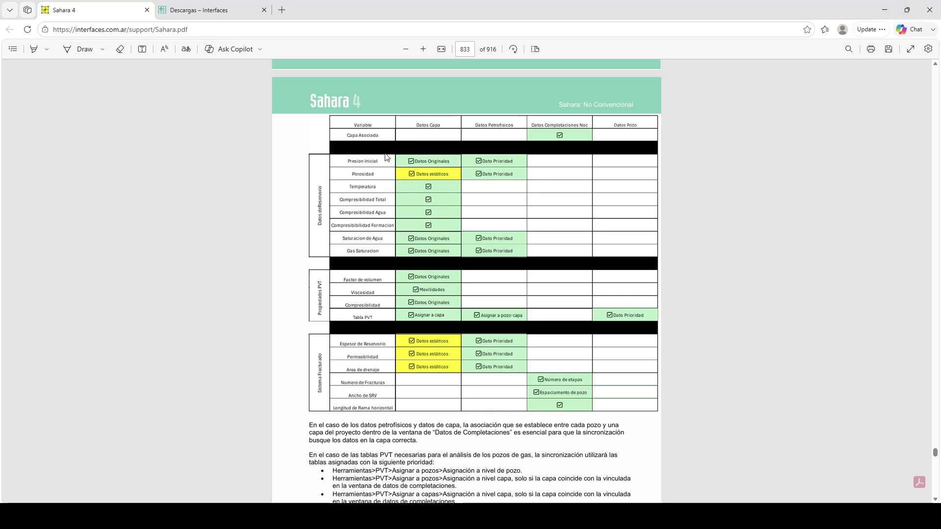
click(884, 11)
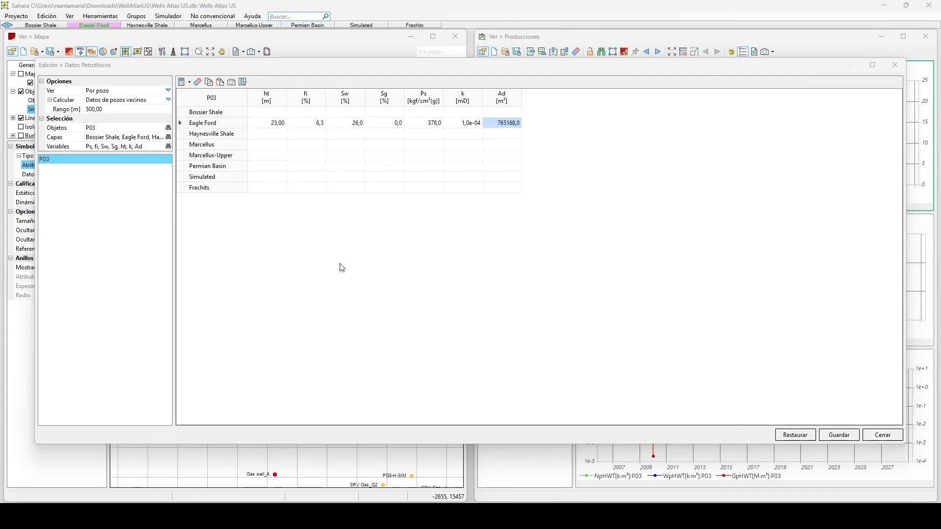
click(839, 436)
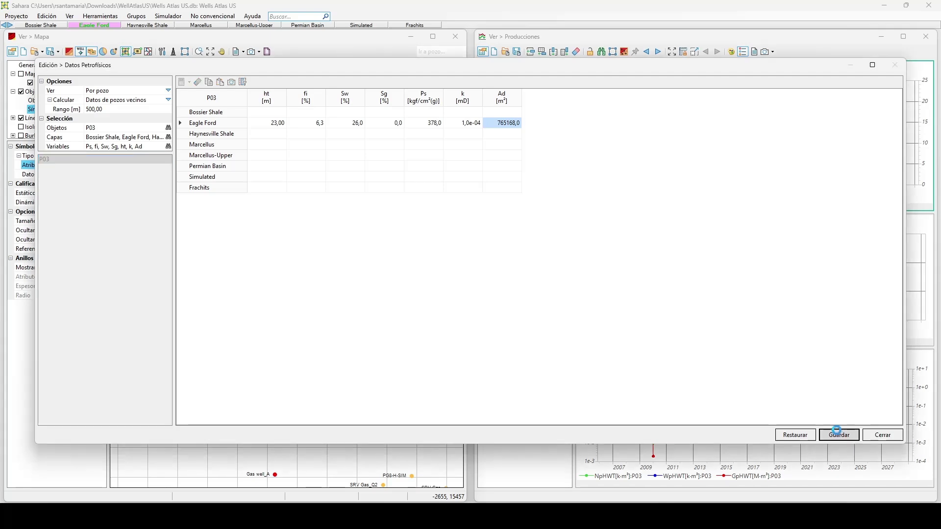
click(883, 436)
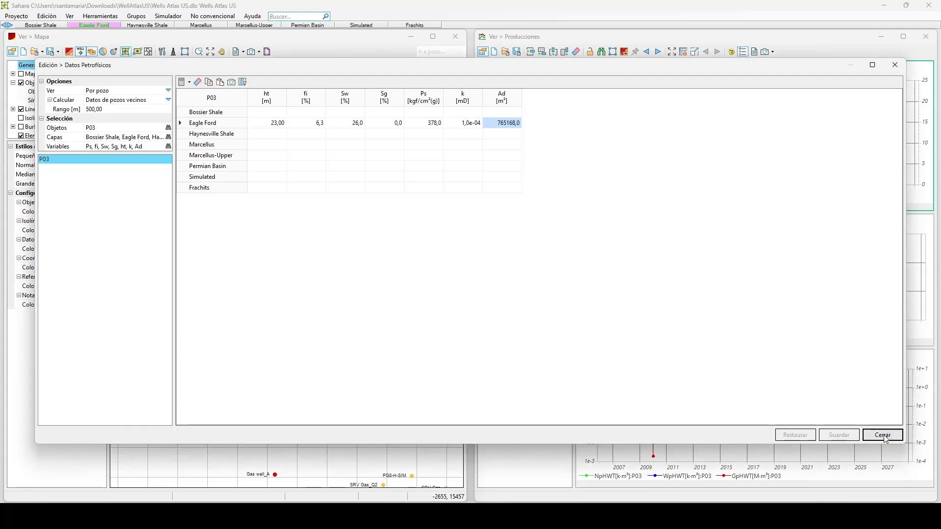
Open the layer data editor, look over the static data and show the Datos originales table.
click(47, 17)
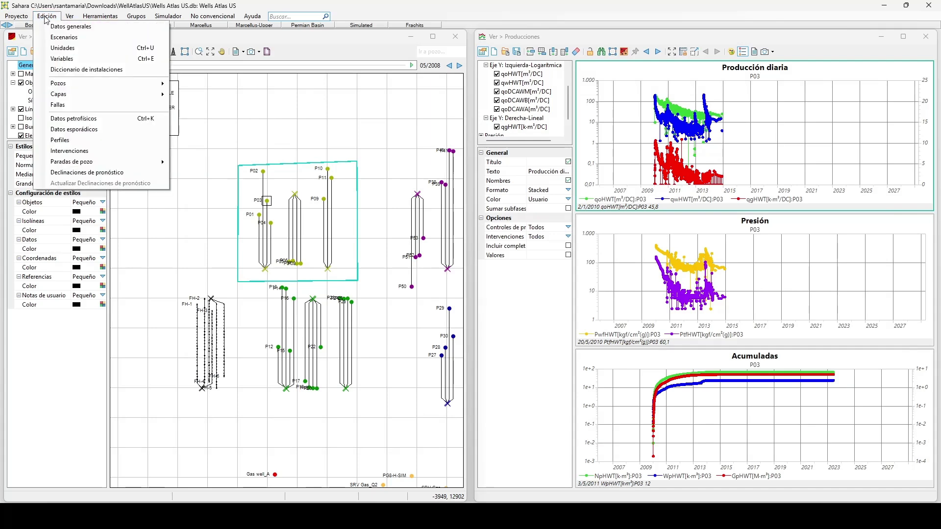
mouse_move(90, 94)
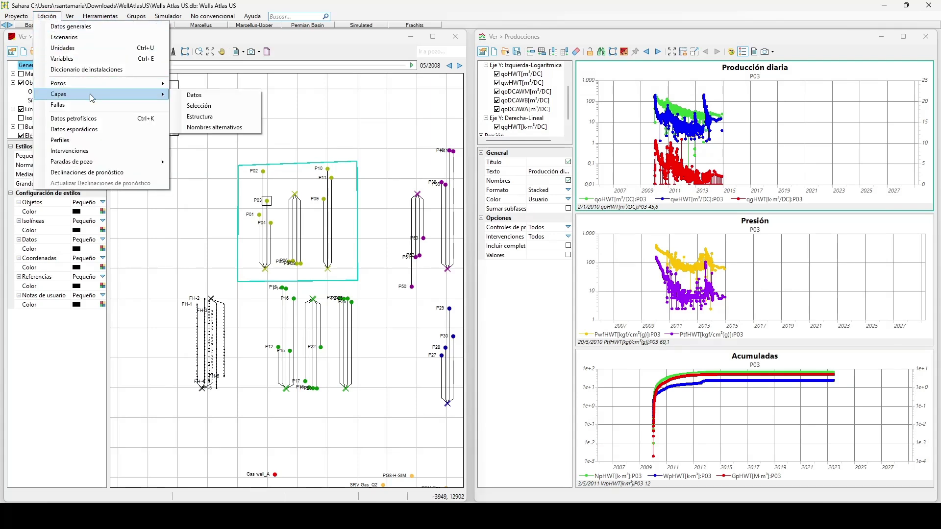
click(203, 100)
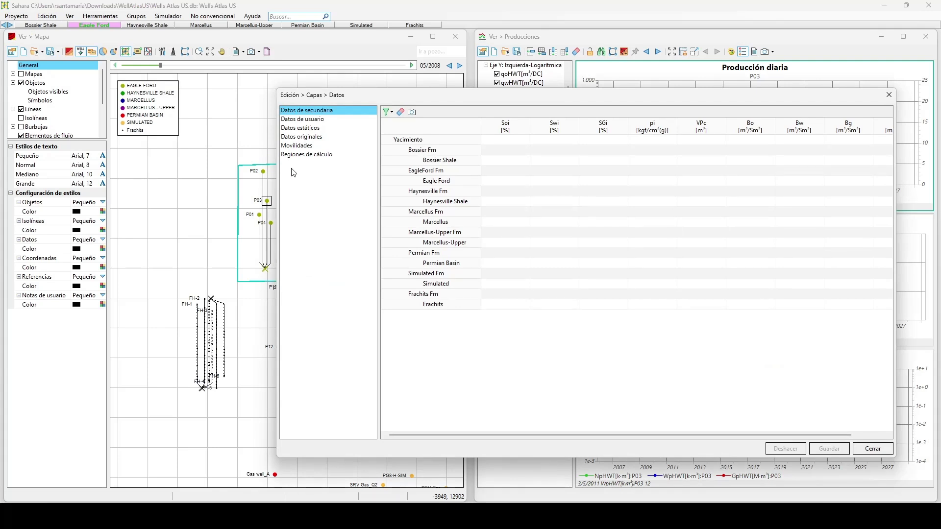
click(301, 128)
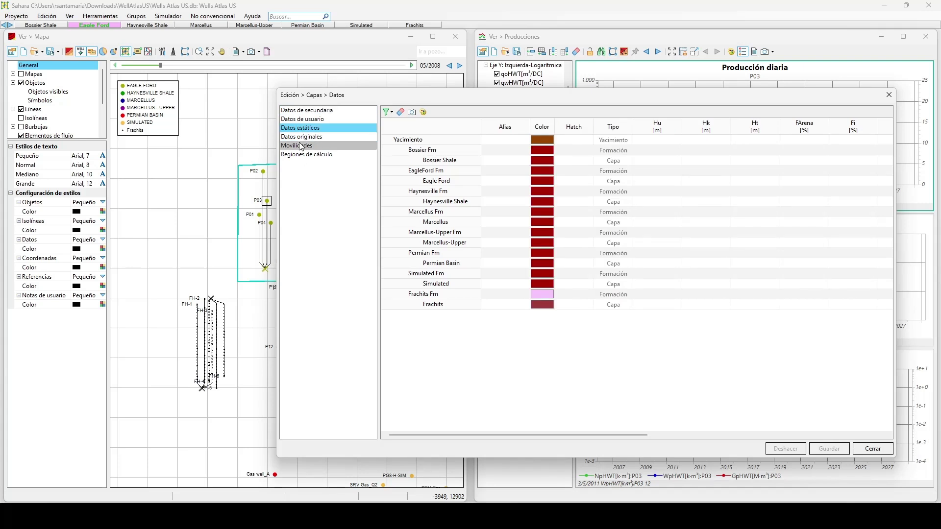
click(303, 137)
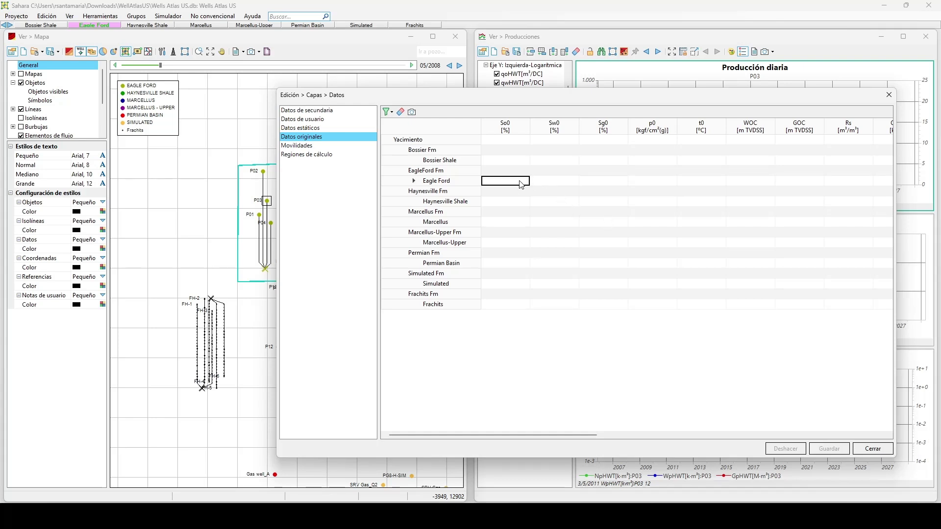
Set the Eagle Ford layer's original oil volume factor Bo0 to 1,295 m³/Sm³.
key(Right)
key(Right)
key(Right)
key(Right)
key(Right)
key(Right)
key(Right)
key(Right)
key(Right)
key(Right)
key(Right)
key(Right)
key(Right)
key(Right)
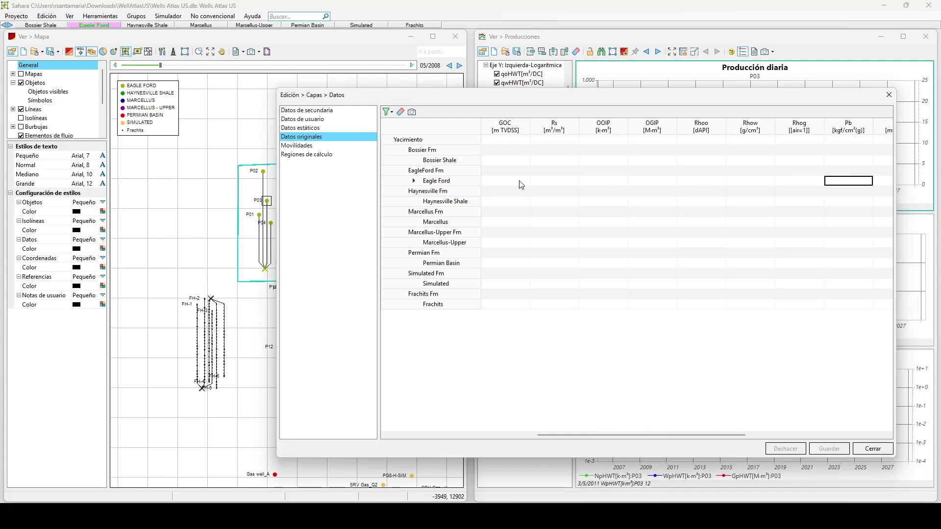
scroll(521, 184, right, 1)
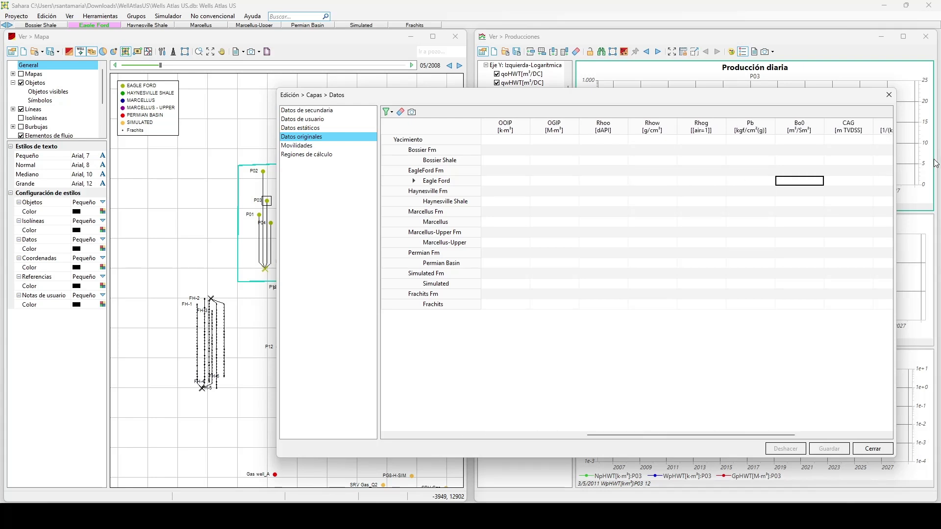
click(802, 179)
text(1,295)
click(857, 185)
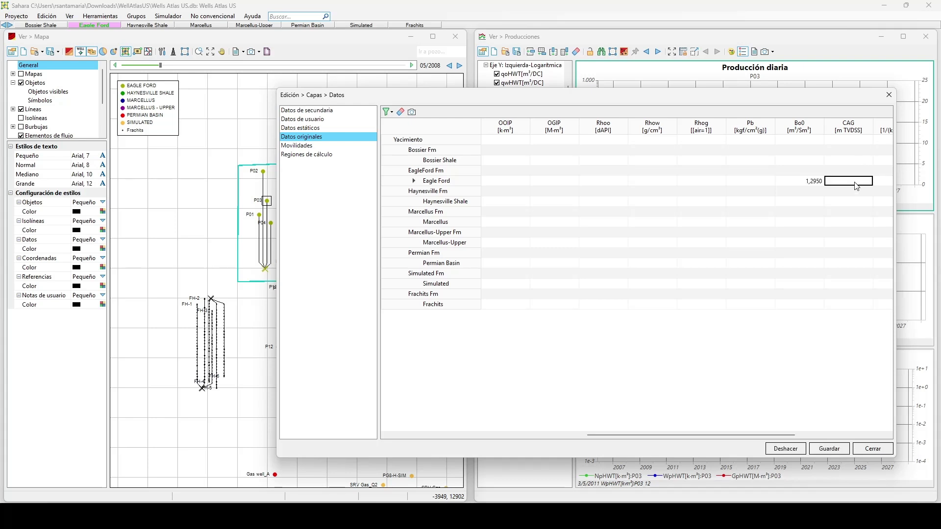
Set the Eagle Ford layer's total compressibility ct to 0,000167 1/(kgf/cm²).
key(Right)
key(Right)
click(801, 185)
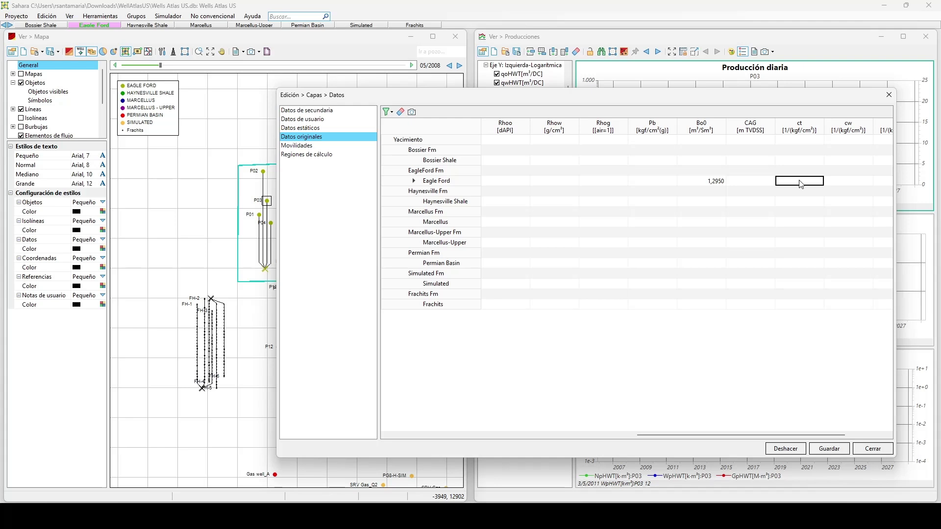
text(1)
text(,000167)
key(Return)
Set the Eagle Ford layer's water compressibility cw to 1,42e-05 1/(kgf/cm²).
click(802, 185)
key(Right)
key(Right)
key(Right)
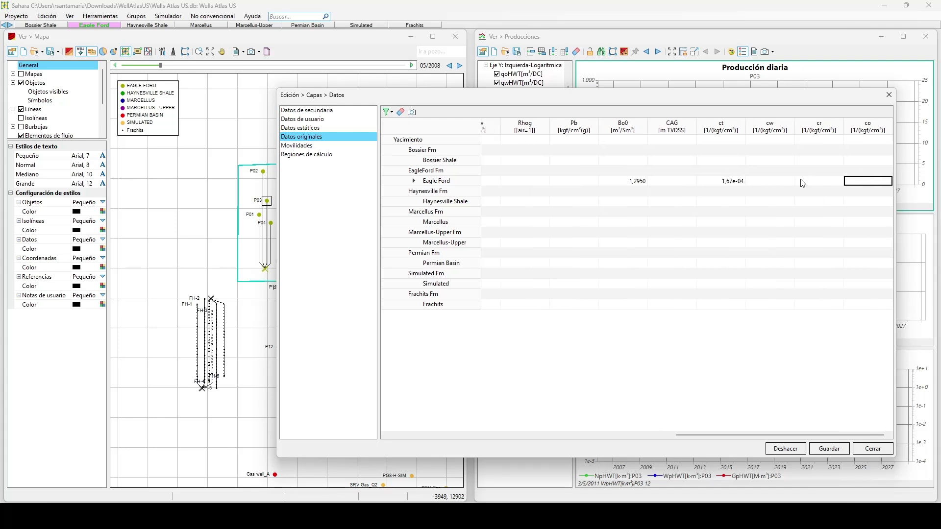
key(Left)
key(Left)
double_click(773, 185)
text(1,42e-05)
key(Return)
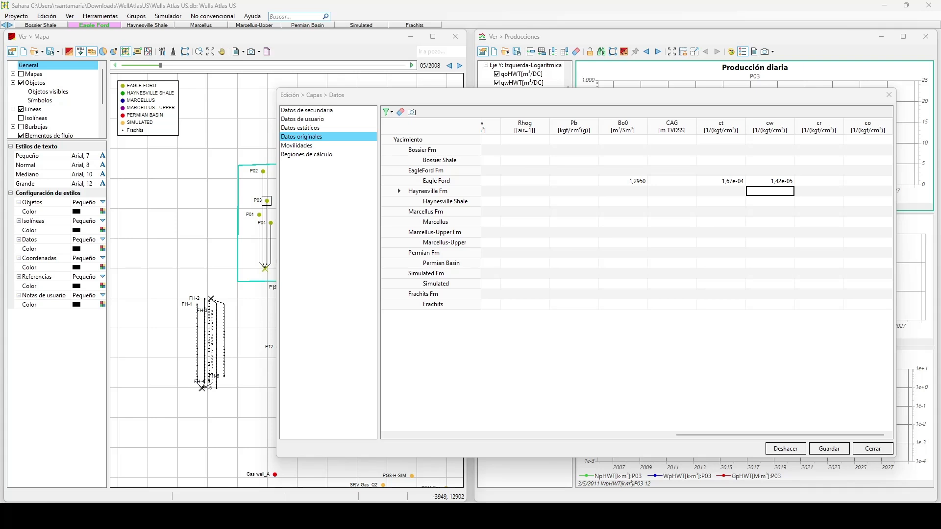
Set the Eagle Ford layer's oil compressibility co to 0,0007 and formation compressibility cr to 0,00009 1/(kgf/cm²), and save the data.
click(642, 438)
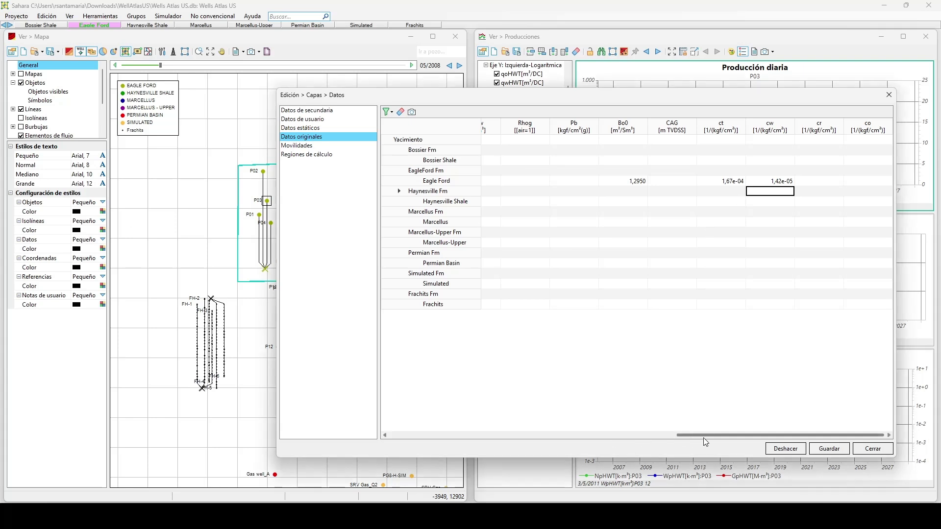
click(832, 183)
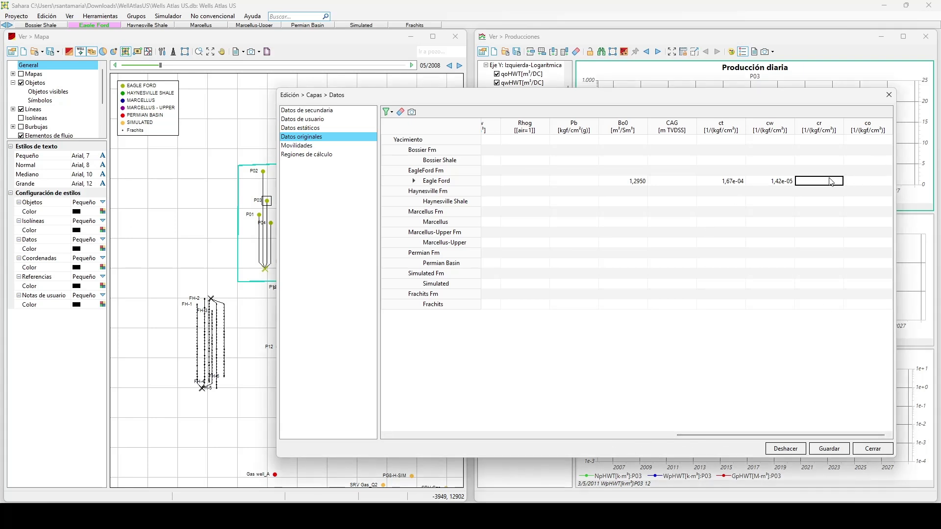
key(Tab)
text(0,000)
text(07)
key(Return)
click(832, 182)
text(0,00009)
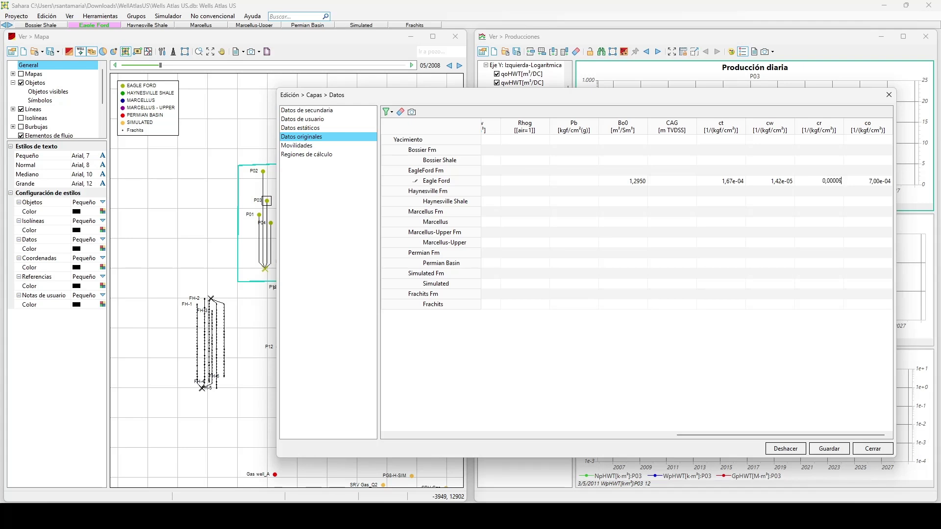
key(Return)
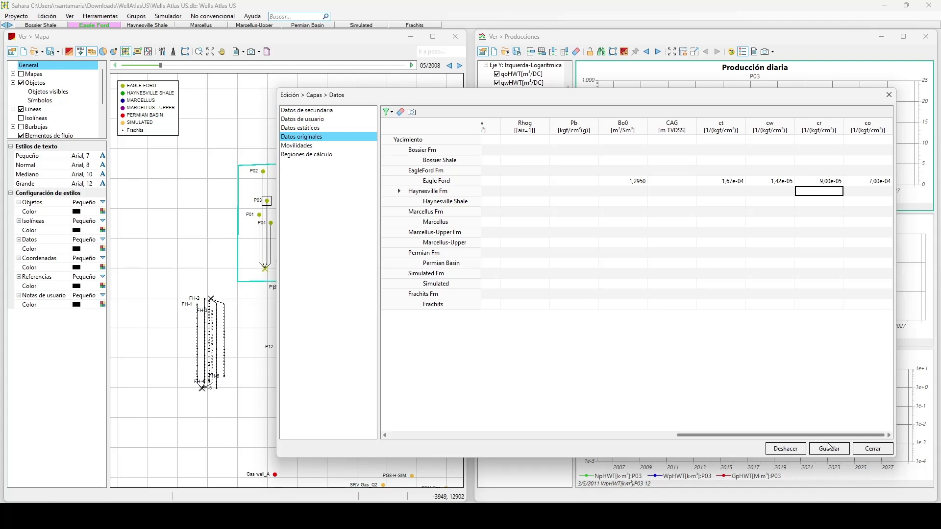
click(829, 449)
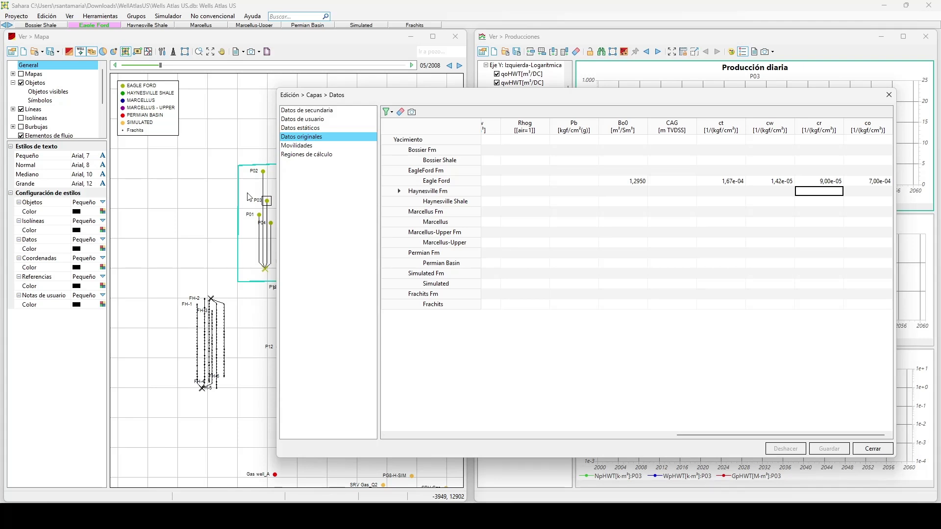
Look at the Movilidades table, return to Datos originales, set the Eagle Ford layer's temperature t0 to 108,6 °C and save.
click(303, 146)
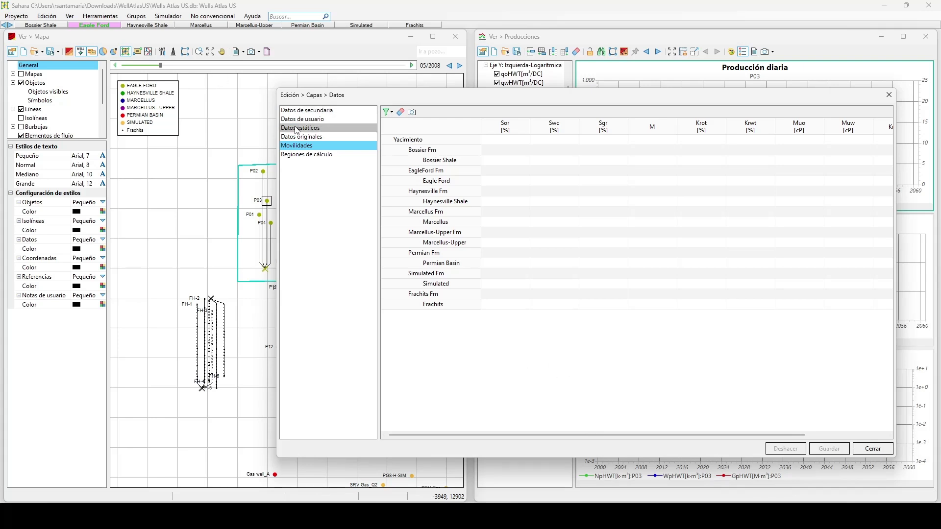
click(305, 140)
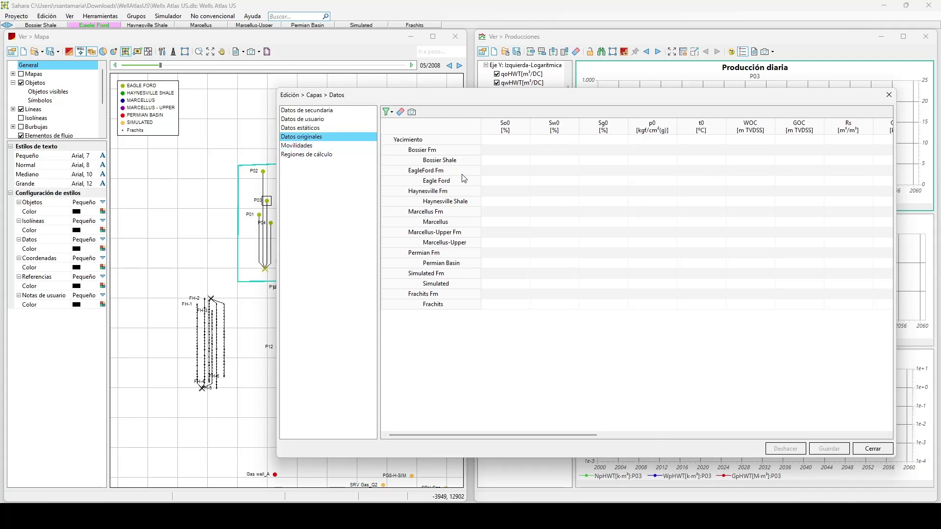
drag(521, 174, 695, 183)
click(701, 180)
text(108,6)
key(Return)
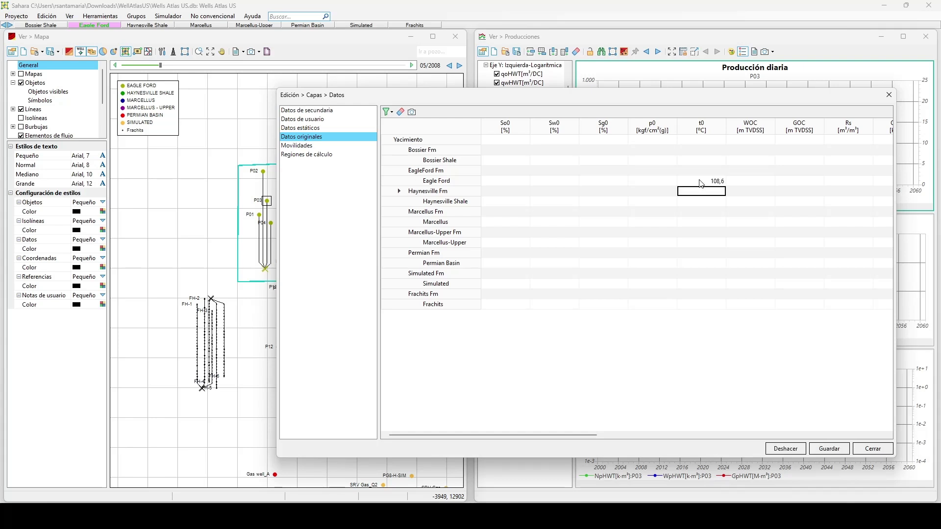
click(829, 449)
Set the Eagle Ford layer's oil viscosity Muo to 1,11 cP in the Movilidades table and save.
click(326, 145)
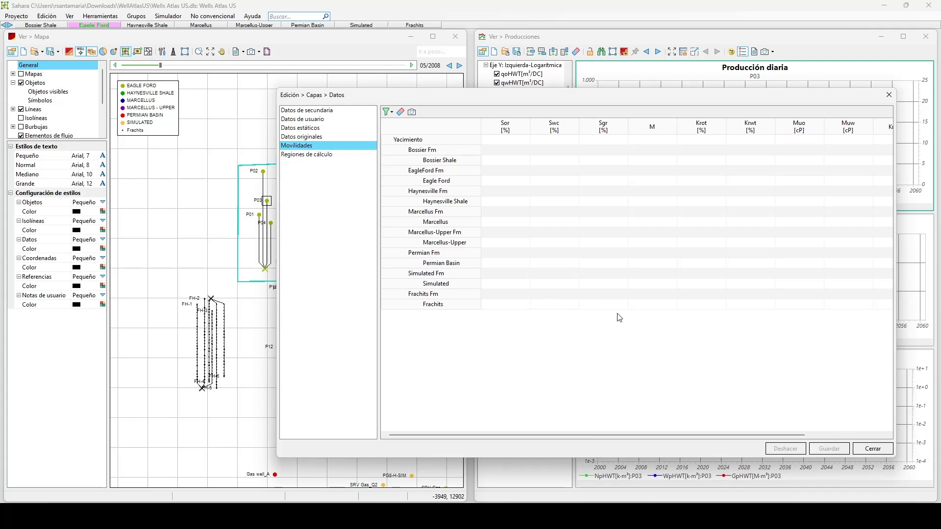
drag(595, 434, 646, 441)
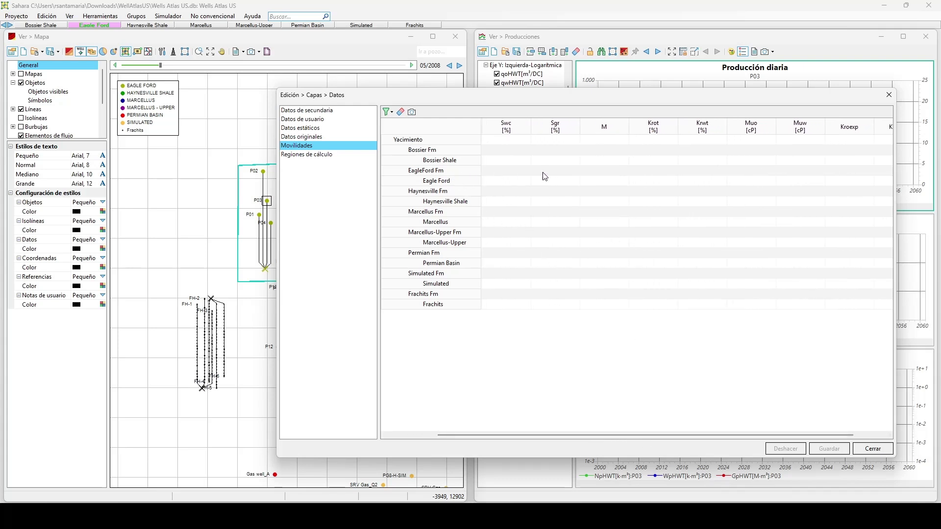
click(755, 182)
text(1,11)
key(Return)
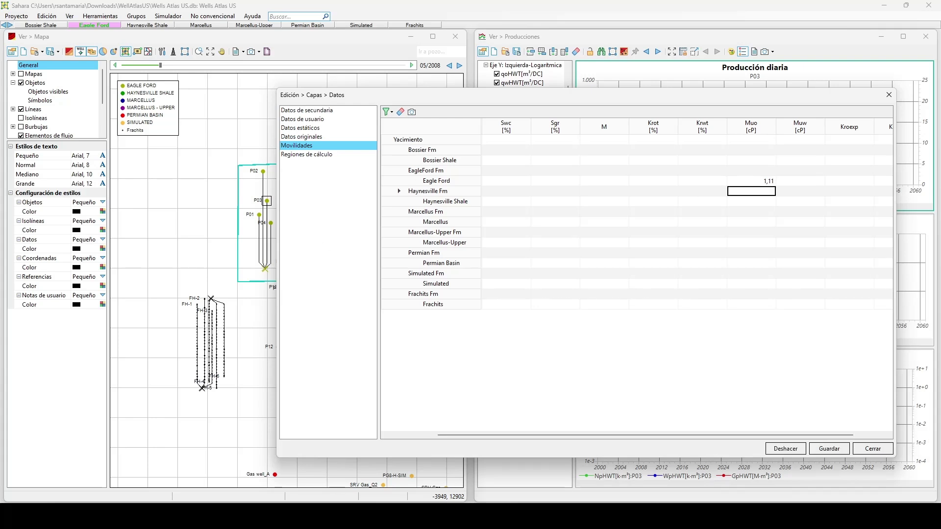
click(828, 449)
Check the manual's variable source table in the browser, return to Sahara and close the layer data editor.
mouse_move(58, 517)
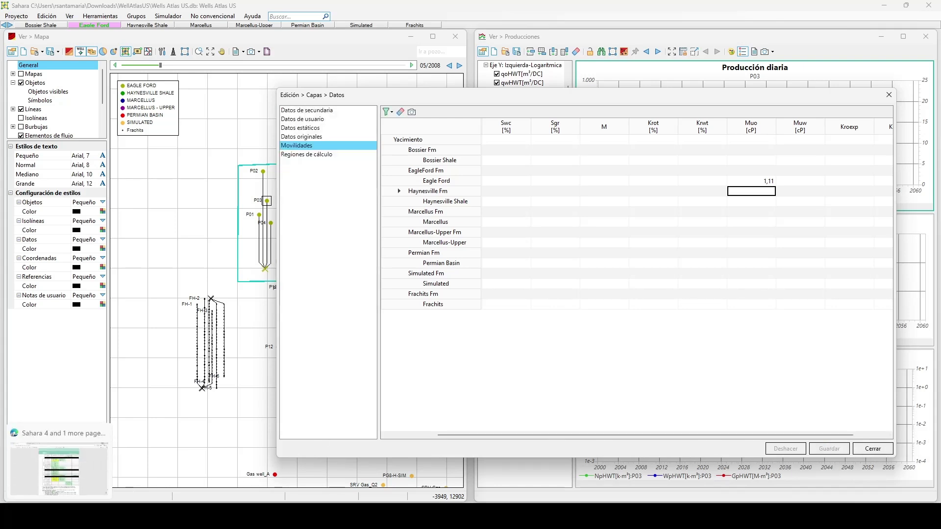
click(59, 468)
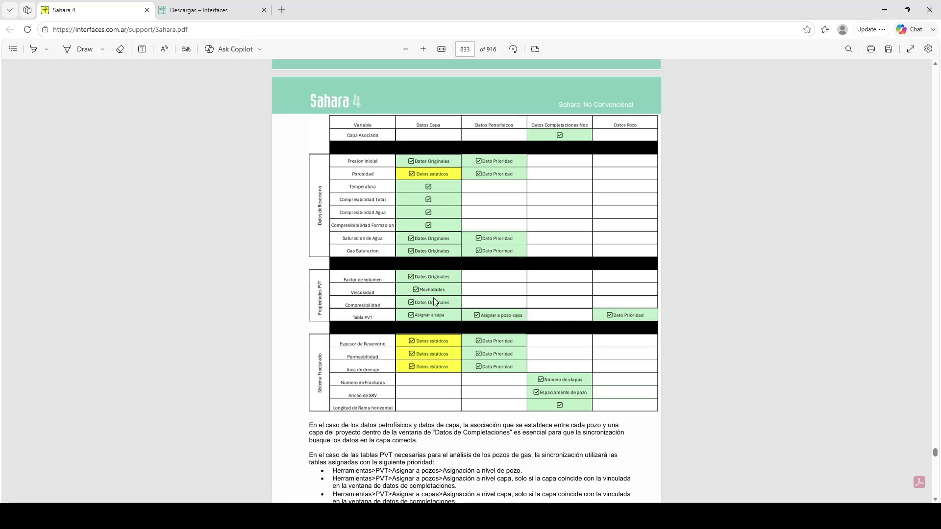
click(885, 10)
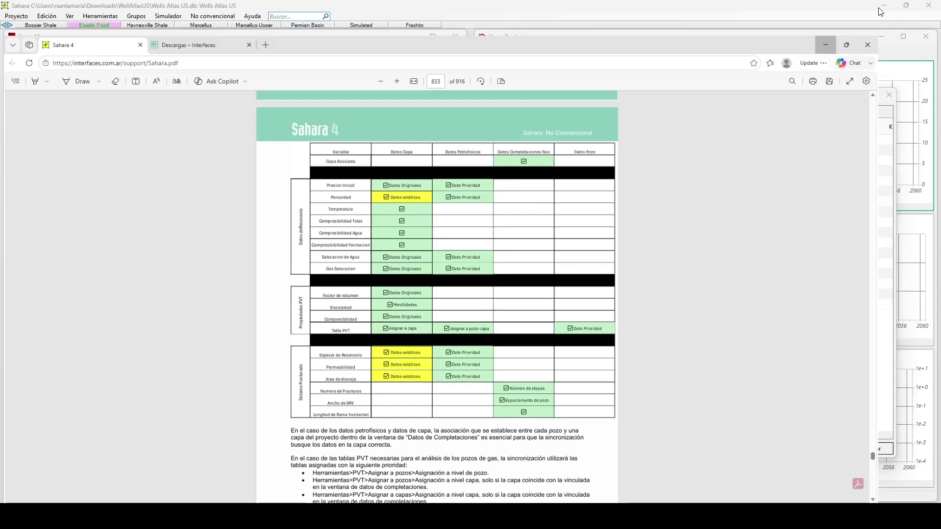
click(890, 96)
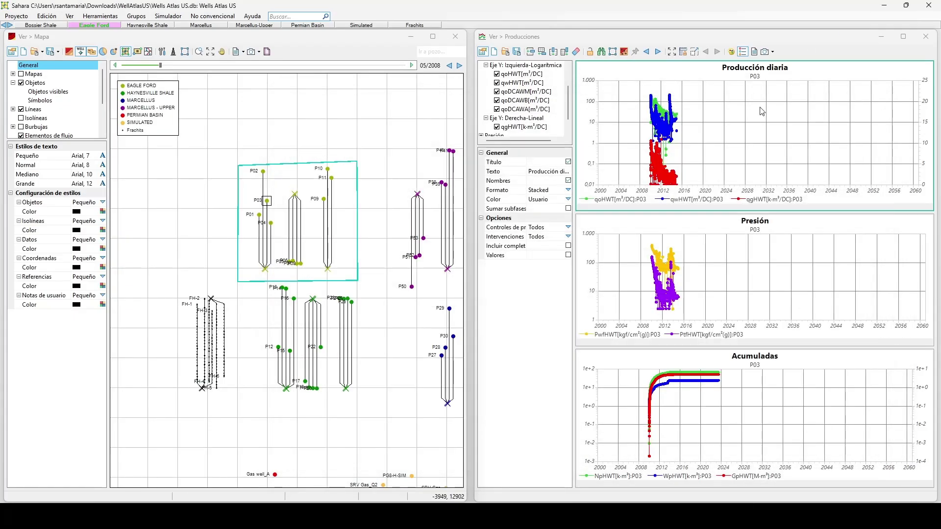
Open the unconventional well analysis for P03, check its data validation errors and dismiss the list.
click(222, 17)
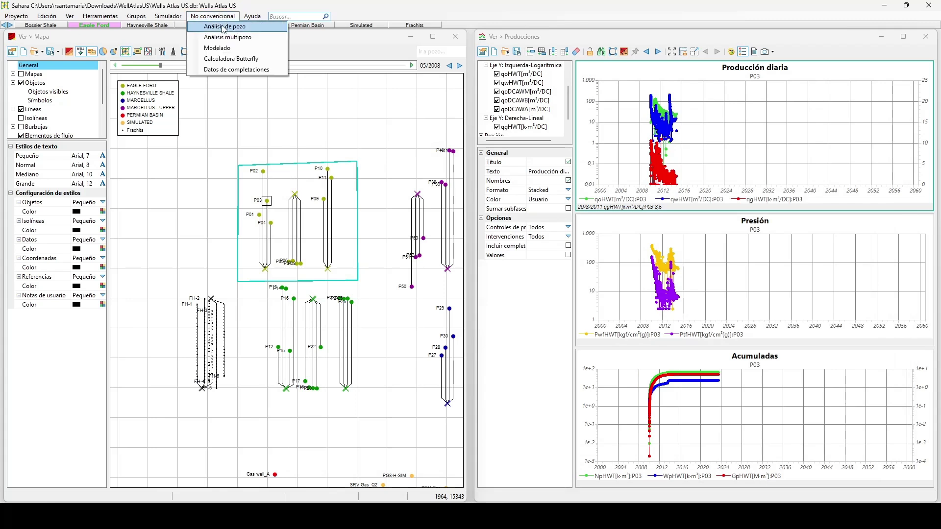
click(225, 27)
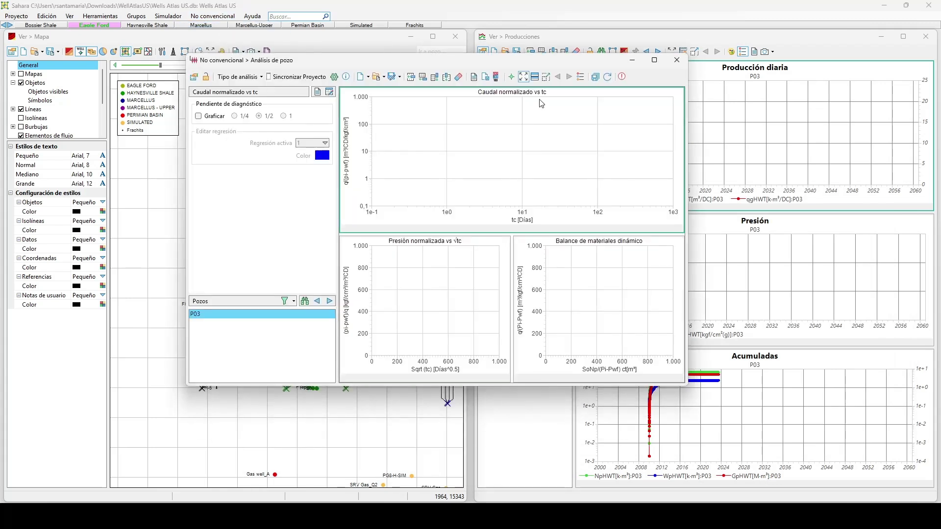
click(622, 78)
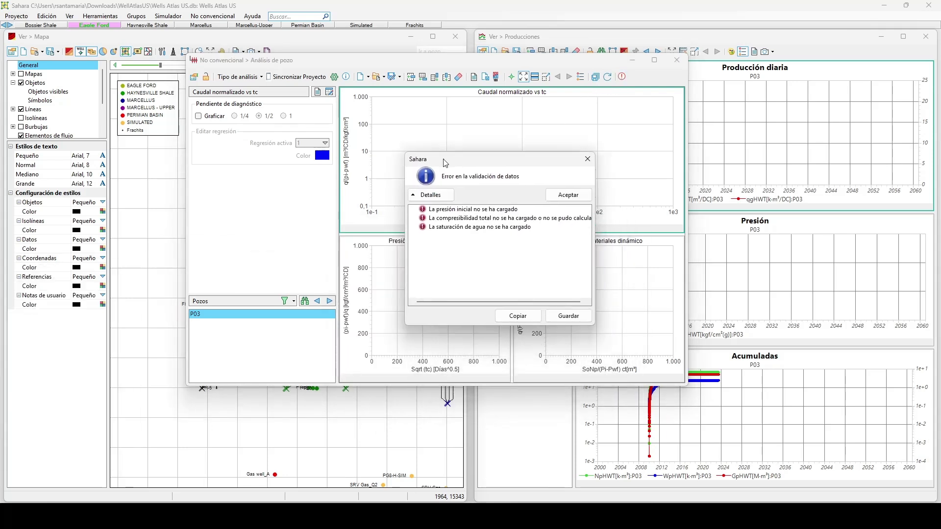
click(557, 197)
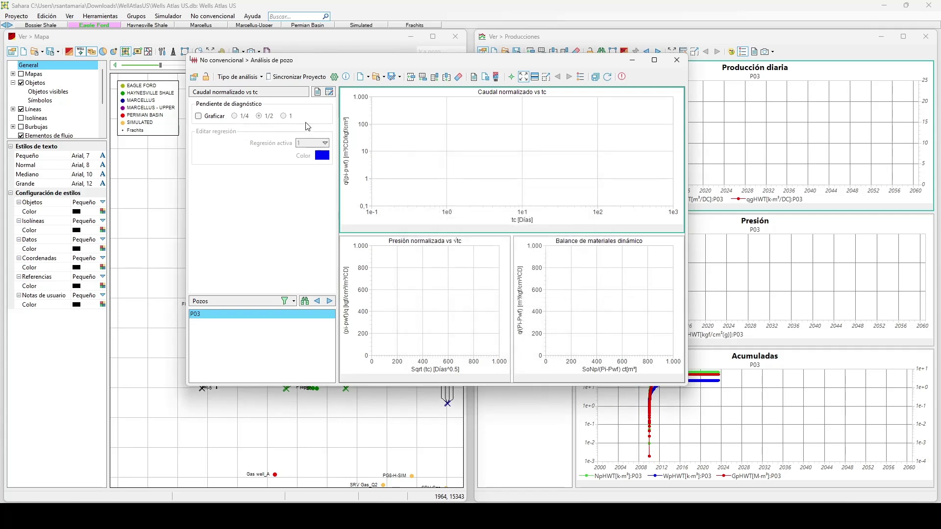
Synchronize P03's well analysis with the project data, accepting the loss of changes, and check the data validation errors again.
click(297, 82)
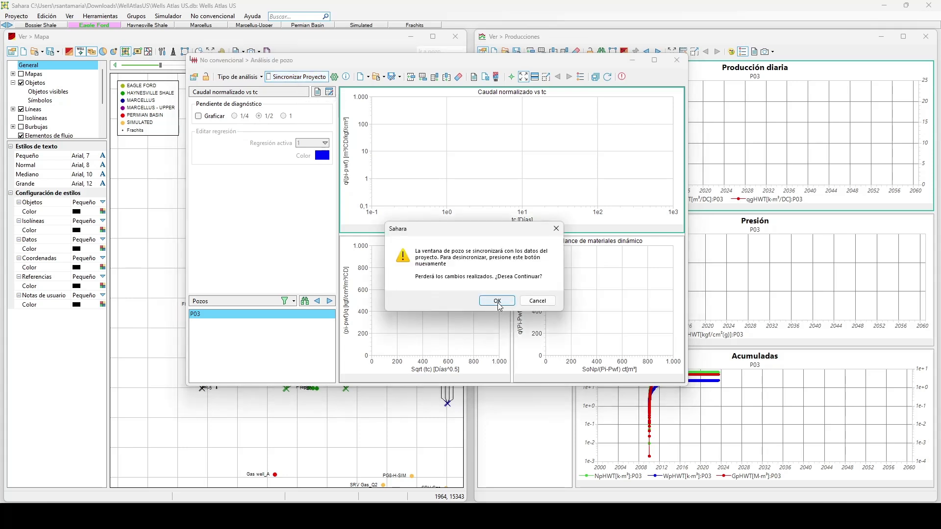
click(498, 303)
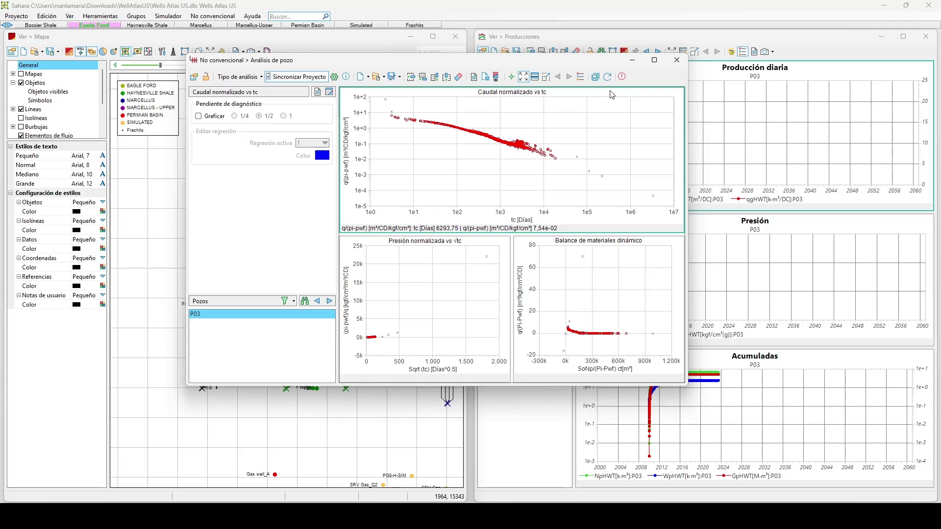
click(621, 79)
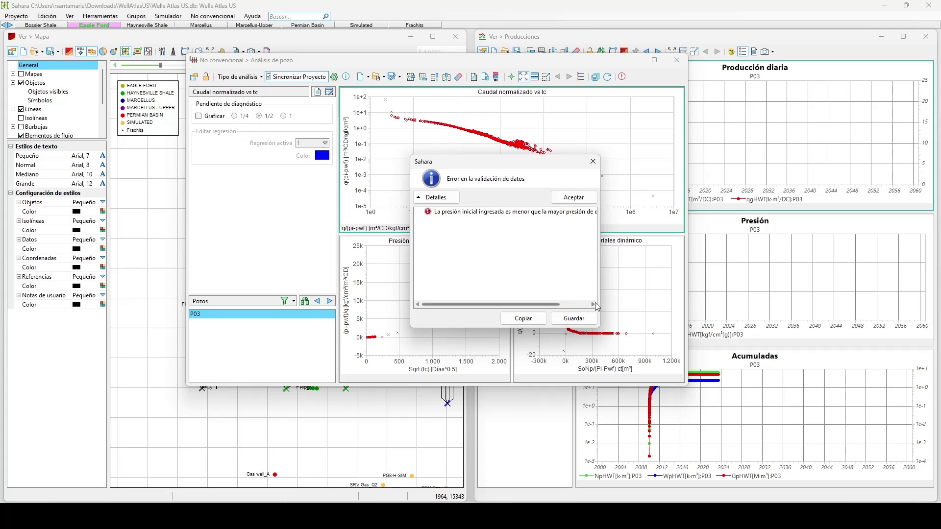
drag(598, 286, 663, 286)
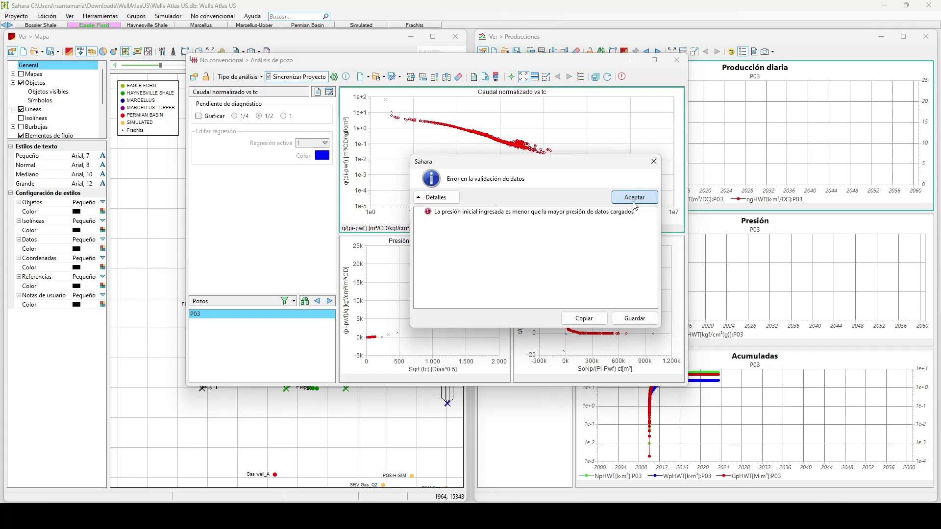
click(635, 198)
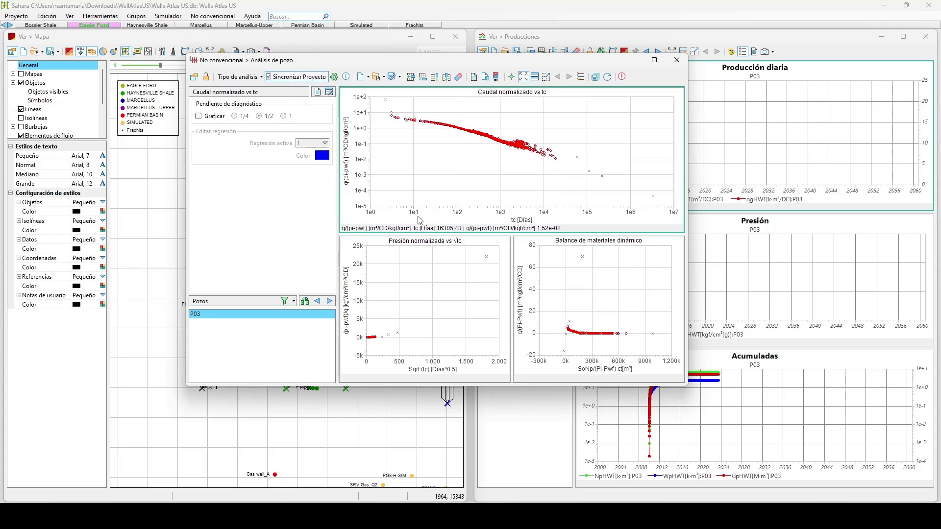
Open the analysis configuration and examine P03's synchronized reservoir data, PVT properties and fractured system values.
click(332, 78)
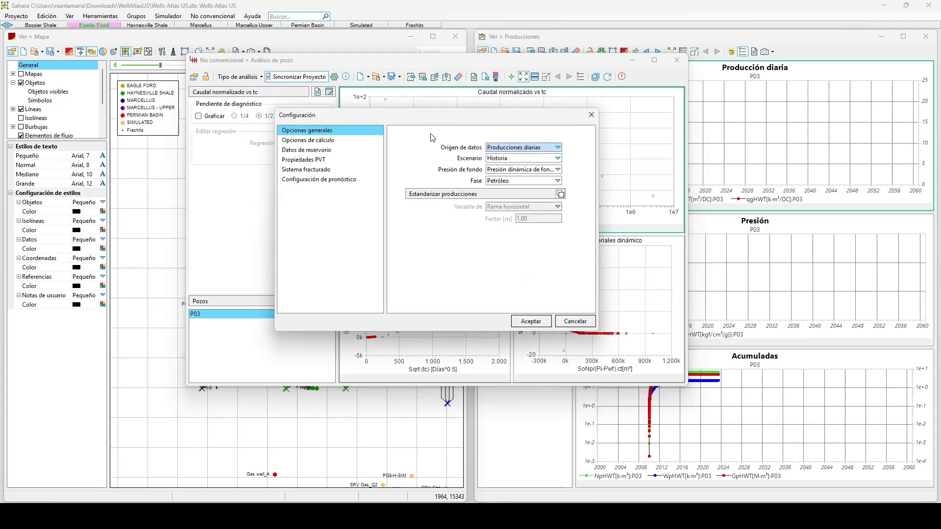
click(361, 141)
click(360, 150)
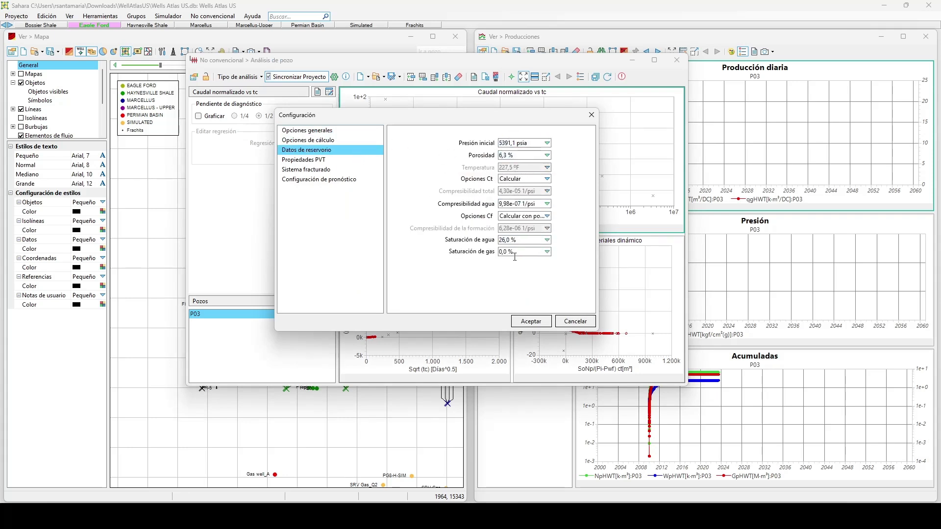
click(342, 169)
click(339, 163)
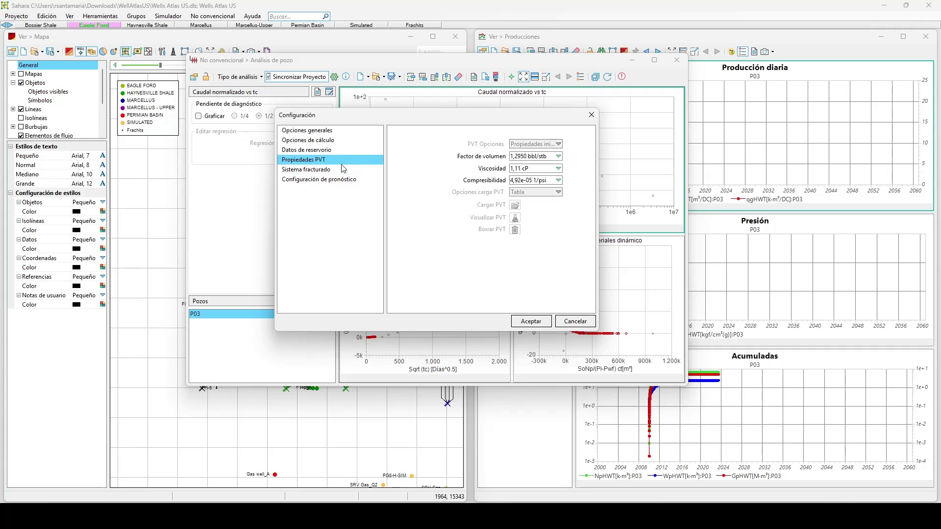
click(330, 174)
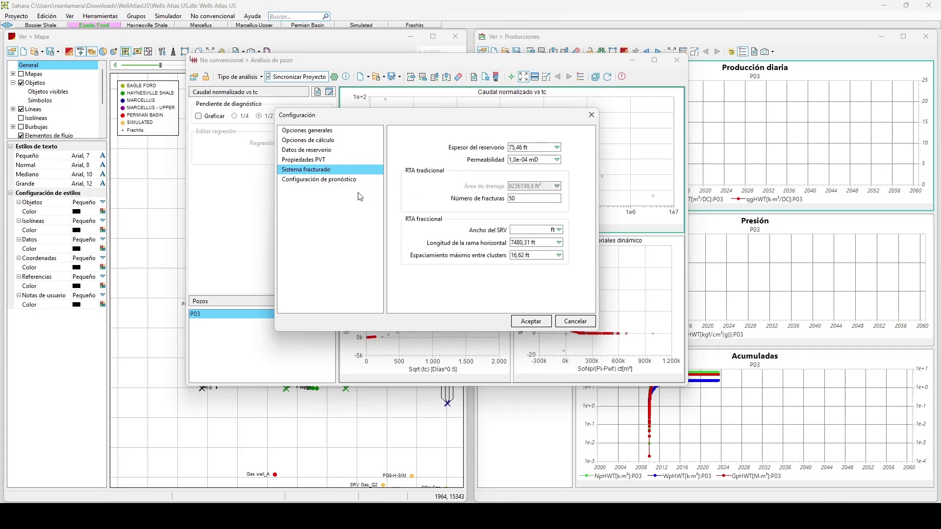
click(324, 163)
click(323, 150)
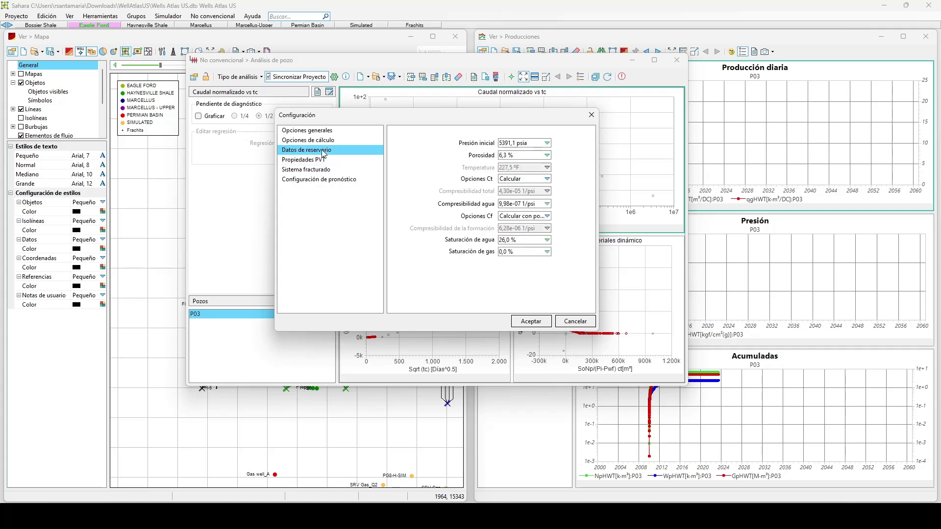
Set P03's initial reservoir pressure to 6000 psia, apply the configuration and rescale the charts to exclude anomalous points.
click(525, 143)
text(6000)
key(Return)
click(531, 322)
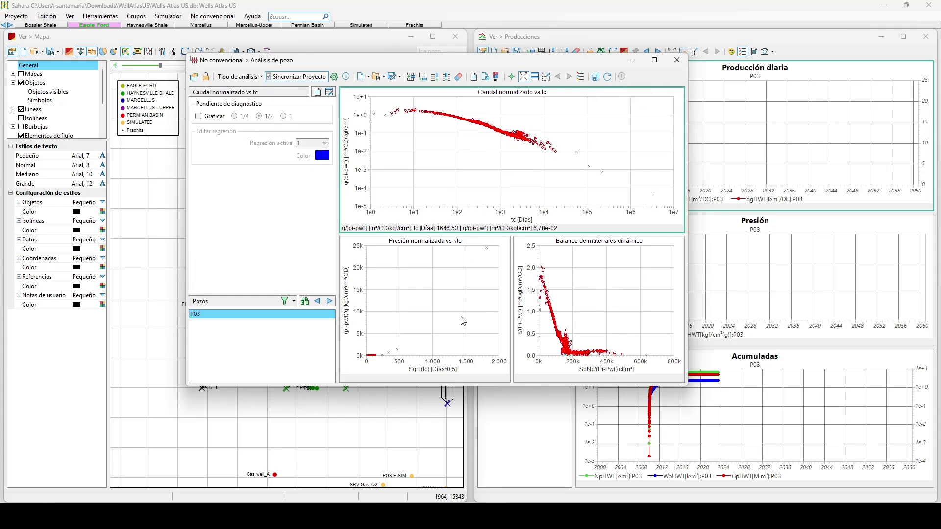
click(525, 78)
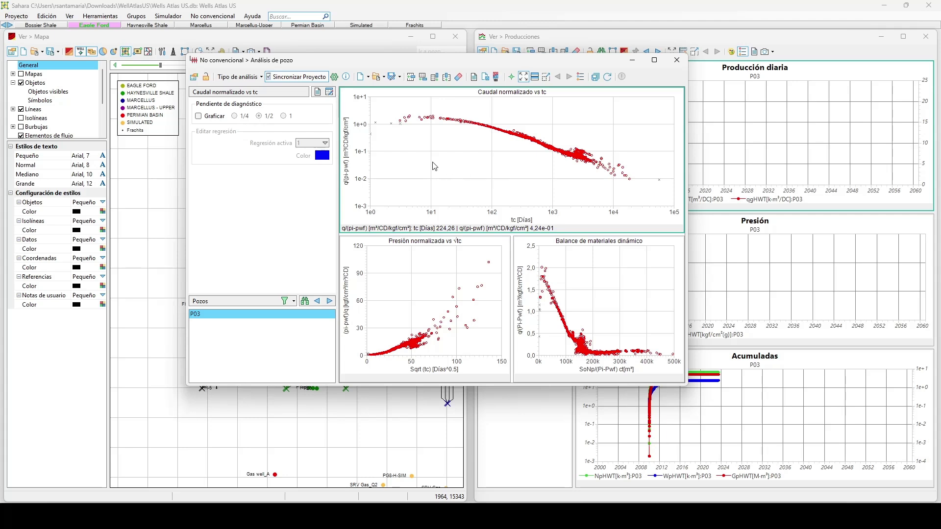
Close P03's well analysis, open the unconventional multiwell analysis and enlarge its window.
click(677, 59)
click(197, 17)
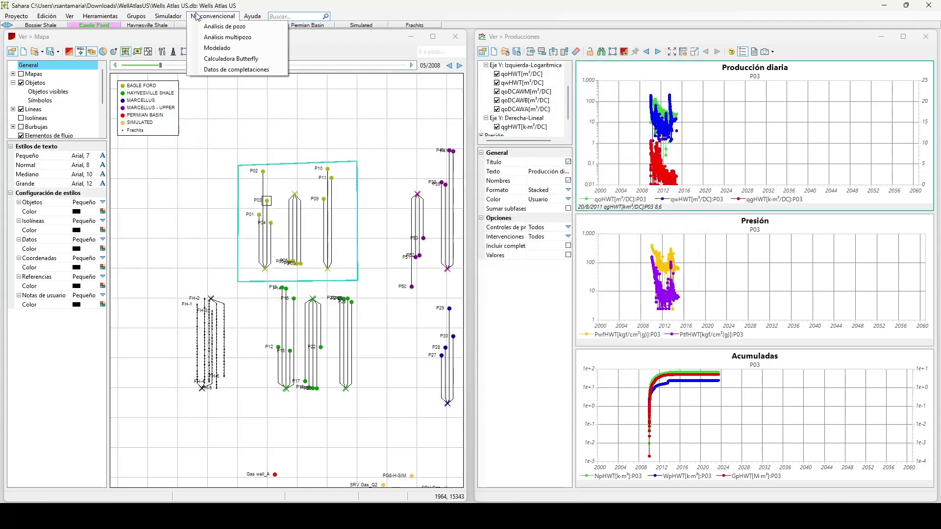
click(211, 38)
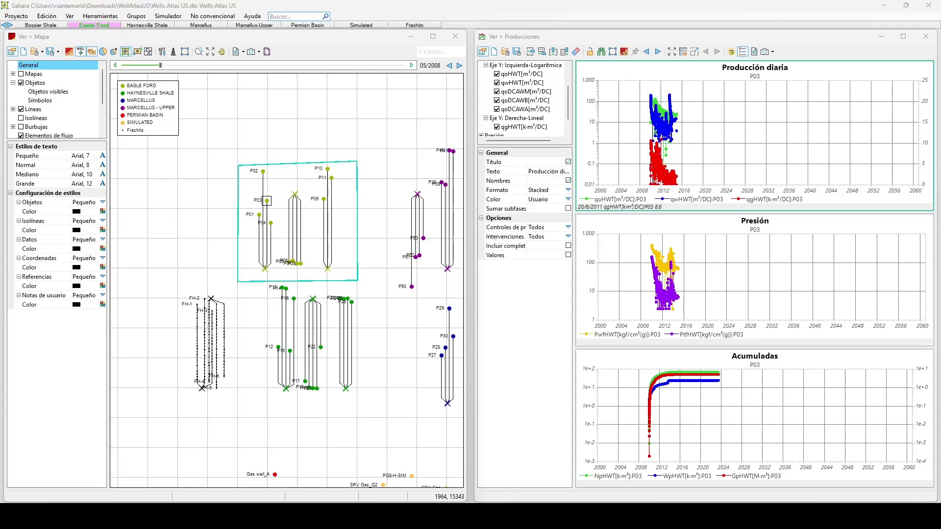
drag(437, 90, 440, 89)
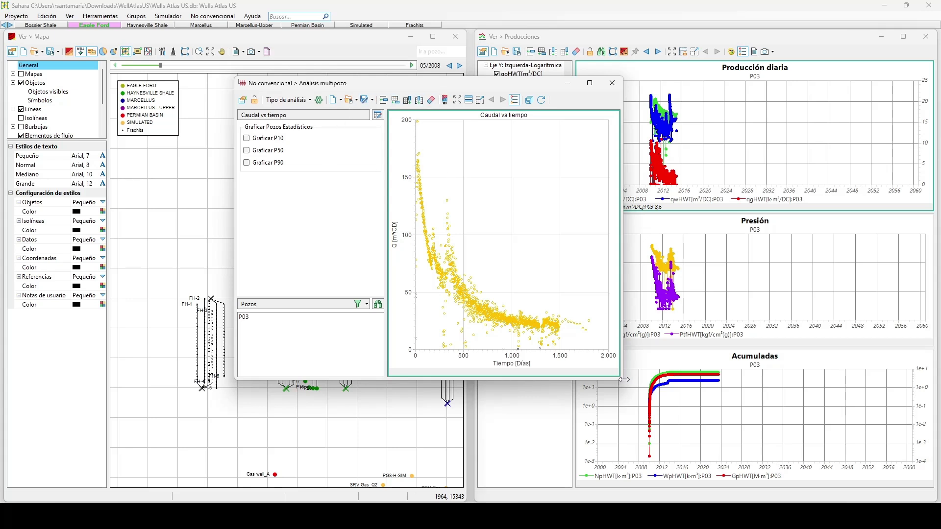
drag(623, 380, 766, 429)
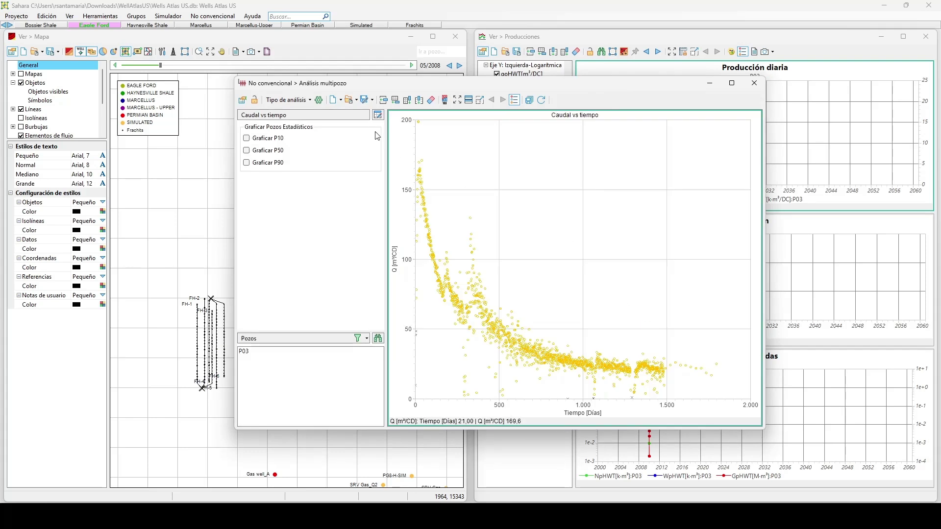
Display all production data visualization charts in the multiwell analysis and rescale them without anomalous points.
click(309, 101)
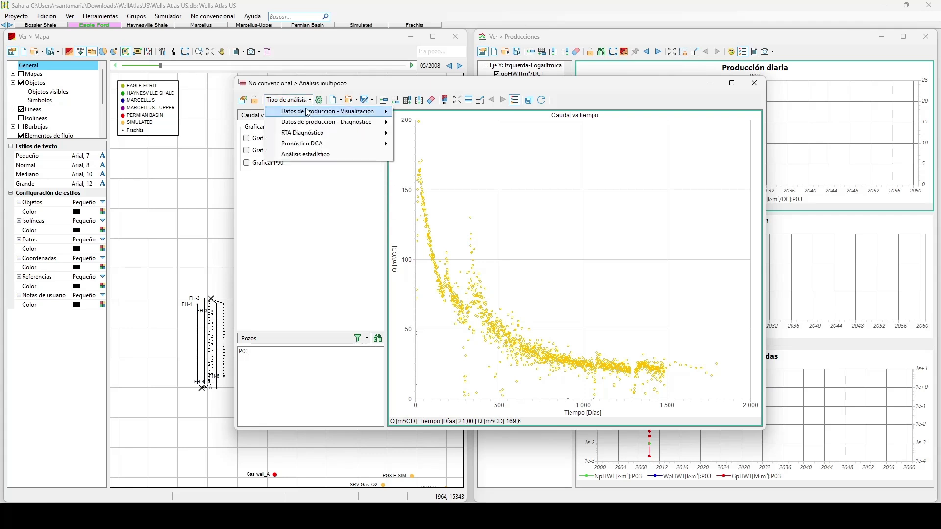
click(387, 111)
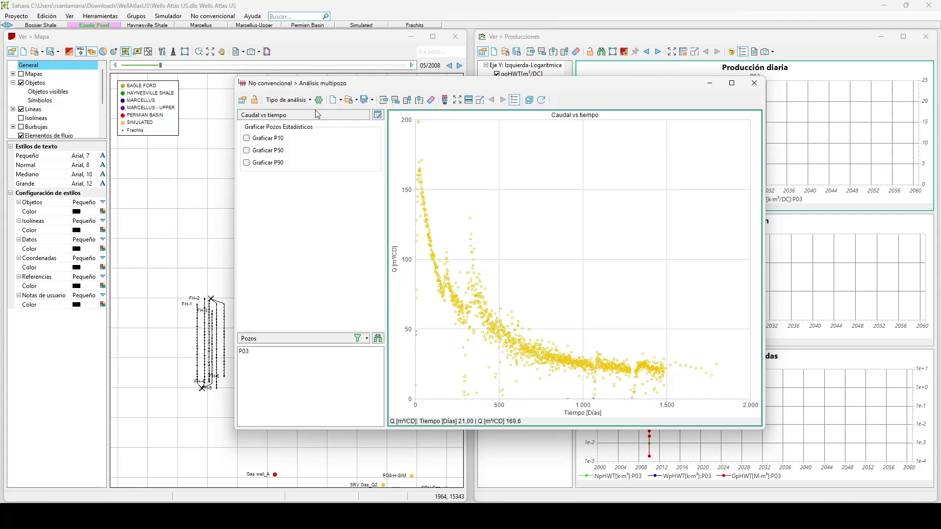
click(304, 100)
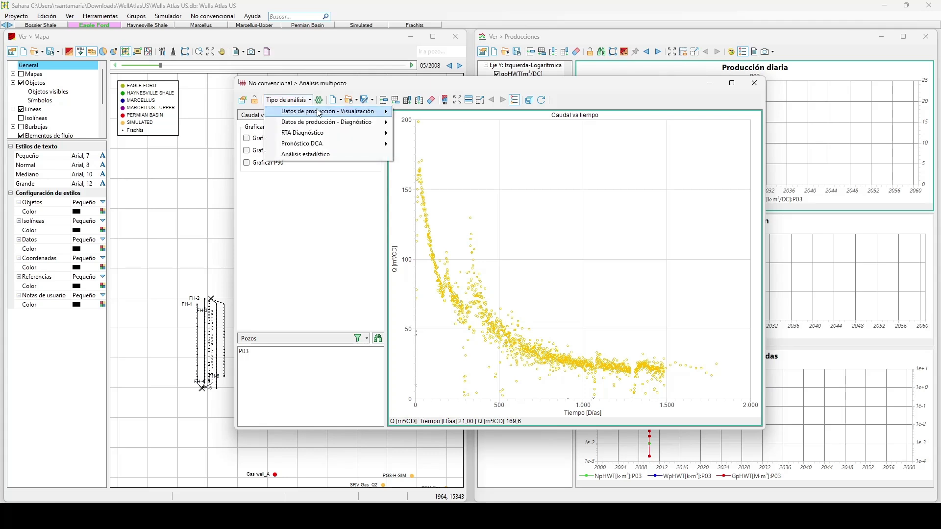
mouse_move(355, 114)
click(412, 113)
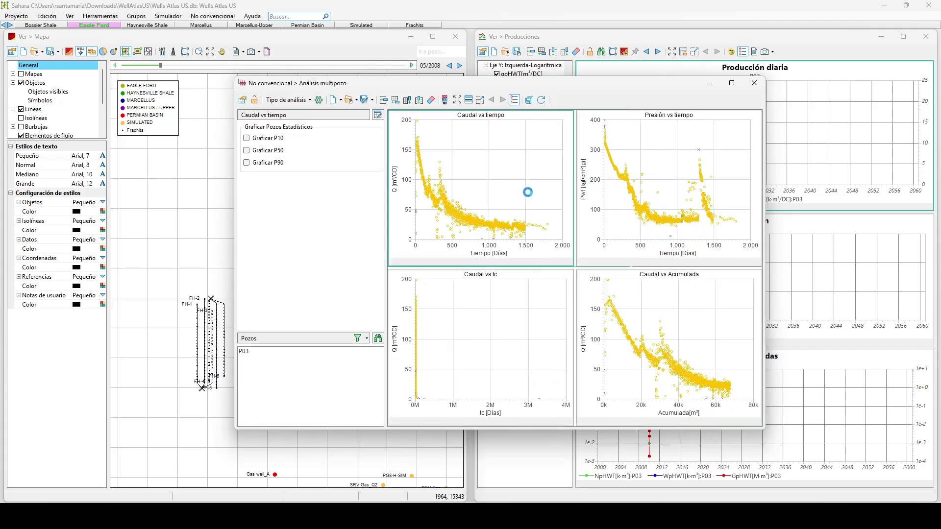
click(377, 342)
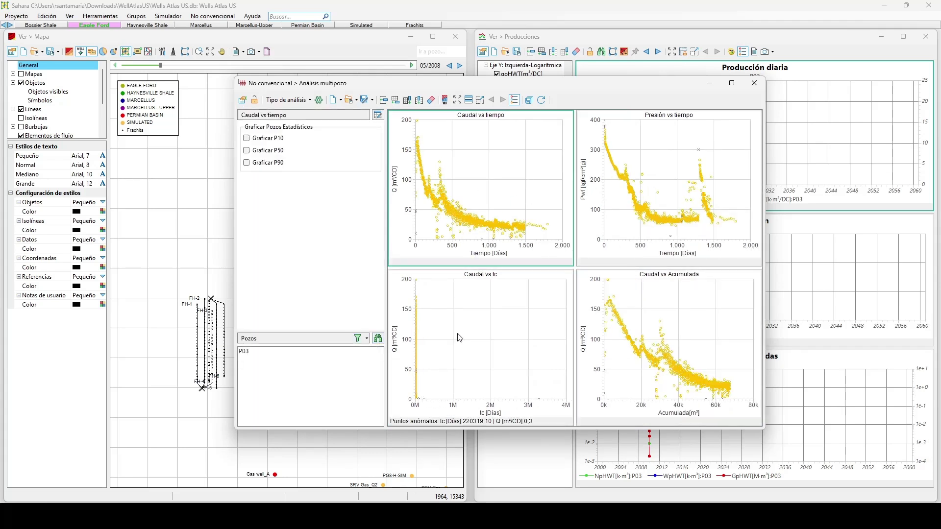
click(458, 102)
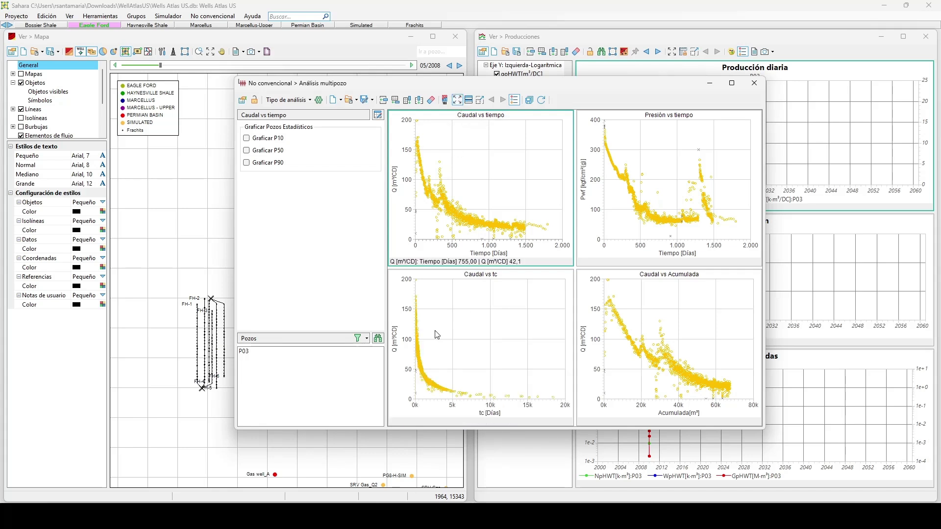
Add wells P01, P02, P04 and P05 alongside P03 in the multiwell analysis selection.
click(374, 339)
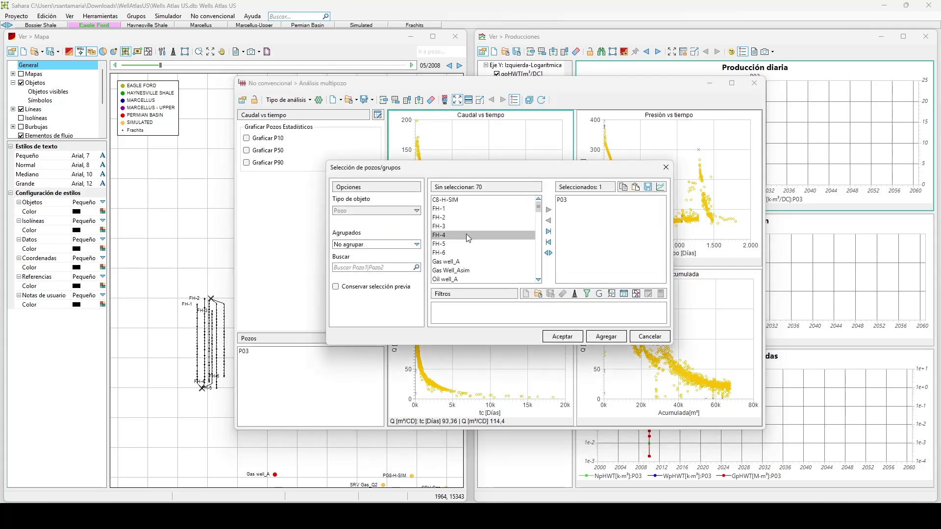
click(476, 246)
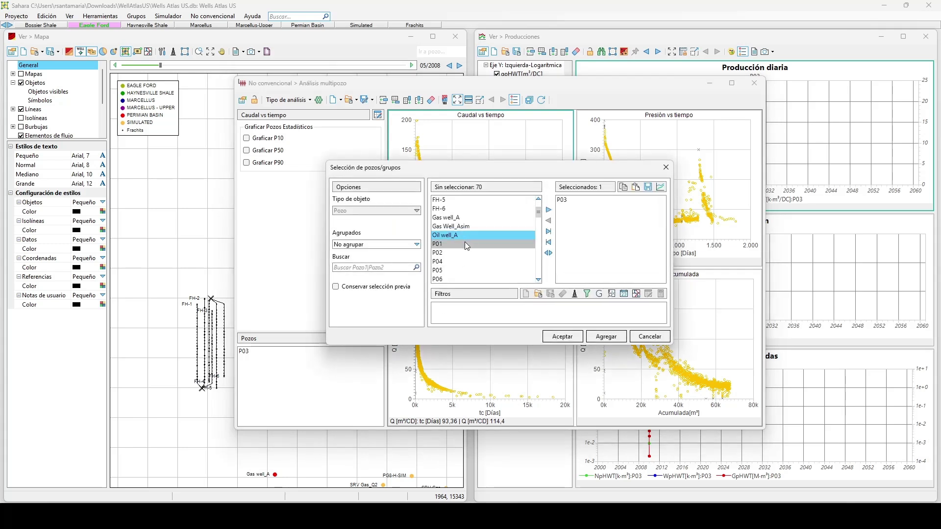
shift+click(482, 270)
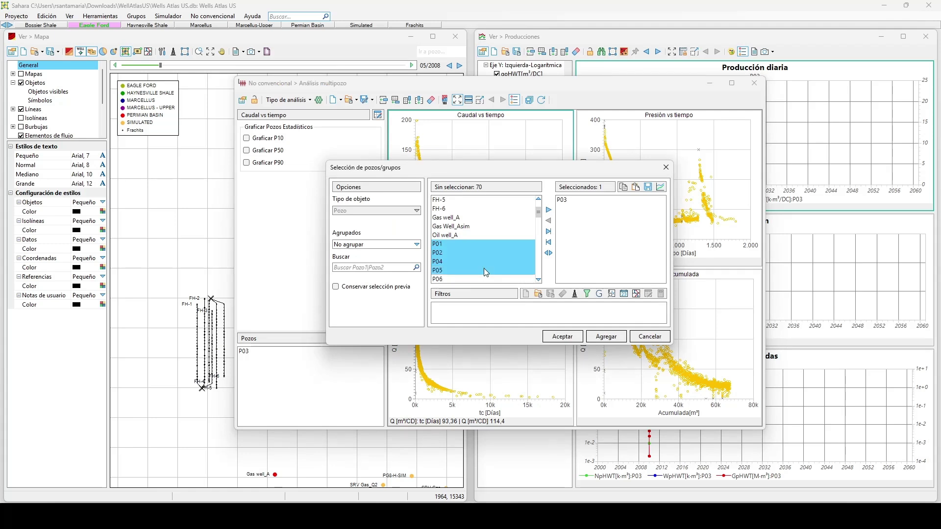
click(549, 210)
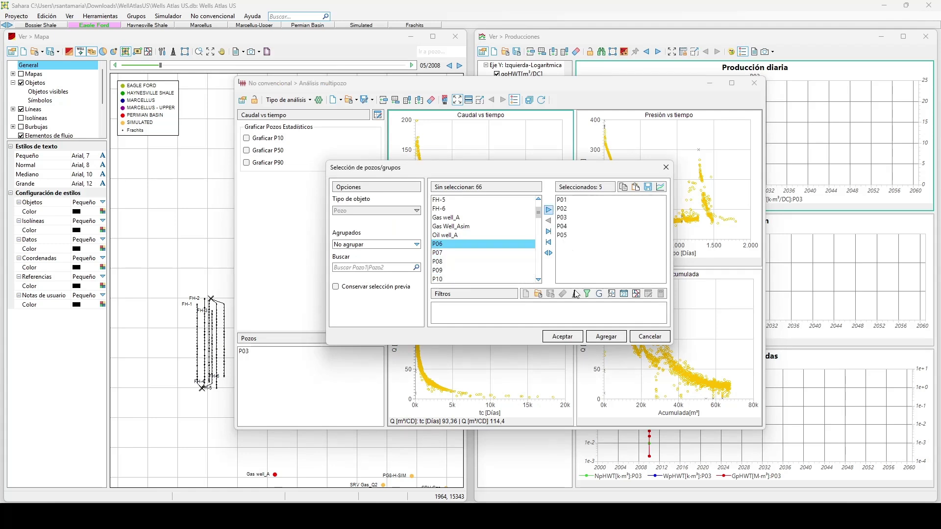
click(564, 335)
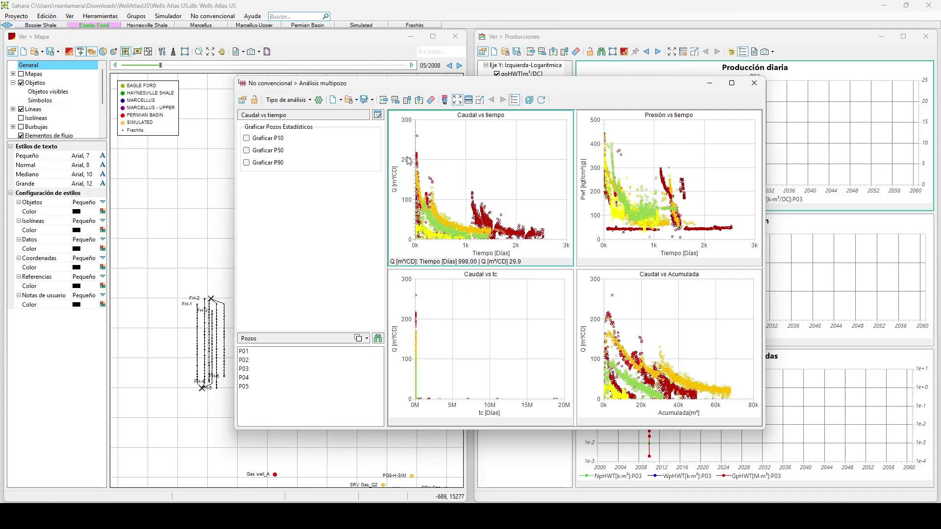
Open the project's well data table and bring the wells' color column into view beside the charts.
click(54, 15)
mouse_move(79, 84)
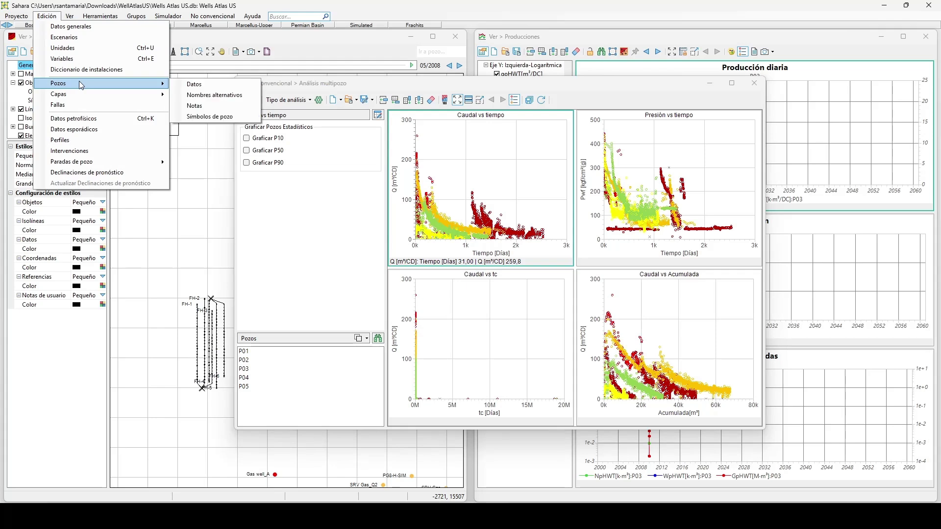
click(188, 95)
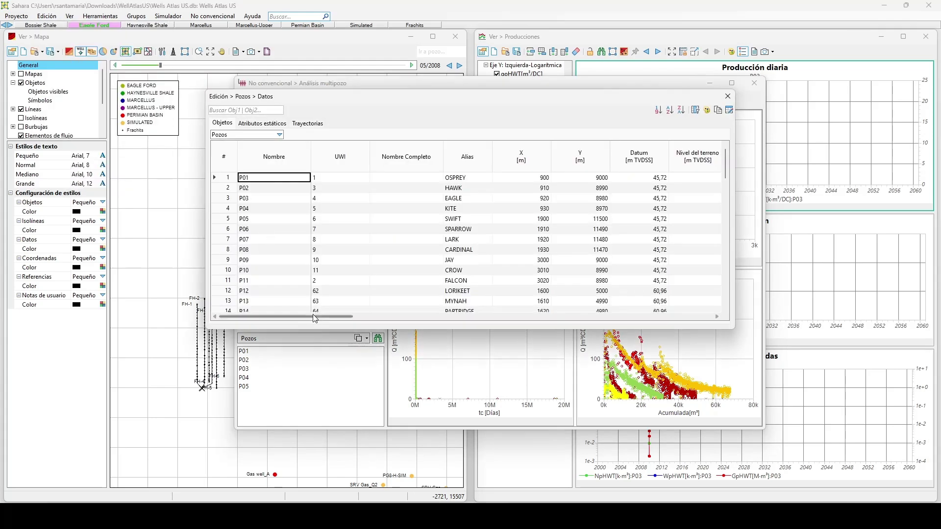
drag(314, 317, 647, 313)
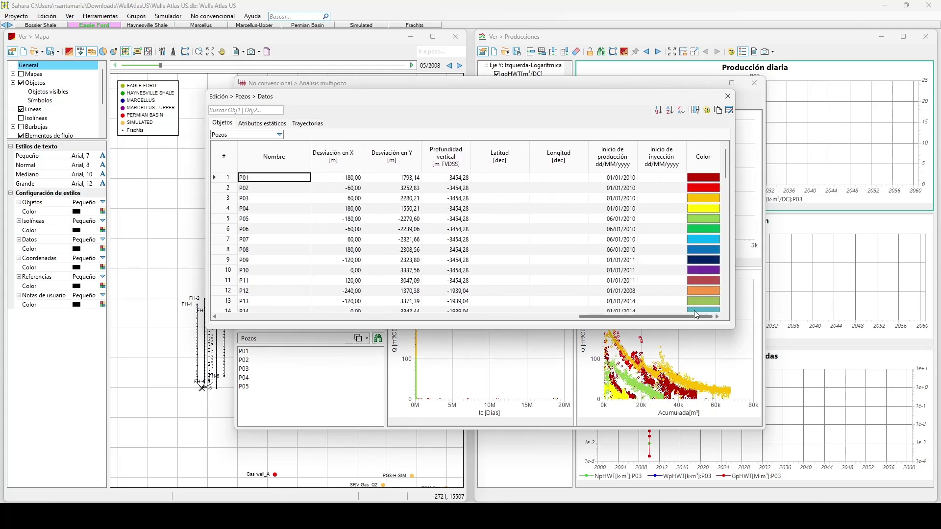
drag(549, 100, 276, 92)
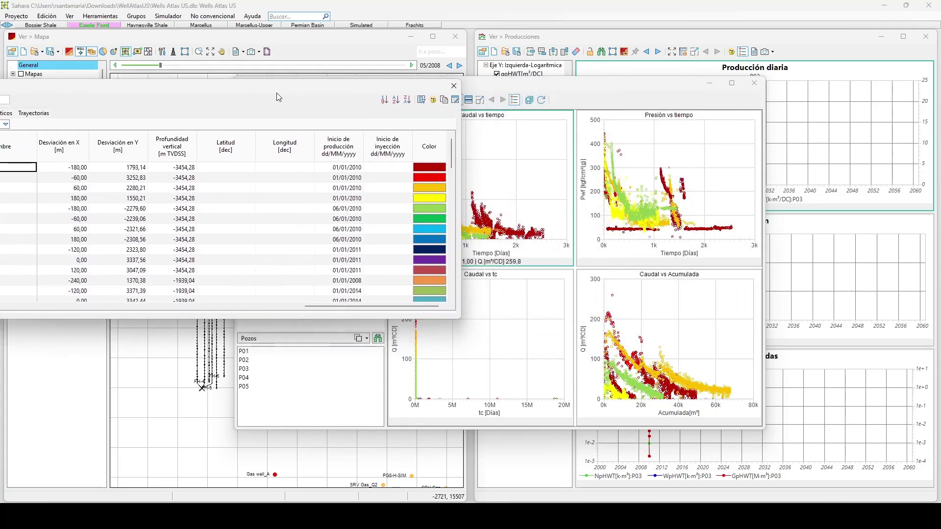
Change P02's color to dark navy blue, save the well, close the data table and refresh the multiwell charts.
click(429, 180)
double_click(437, 177)
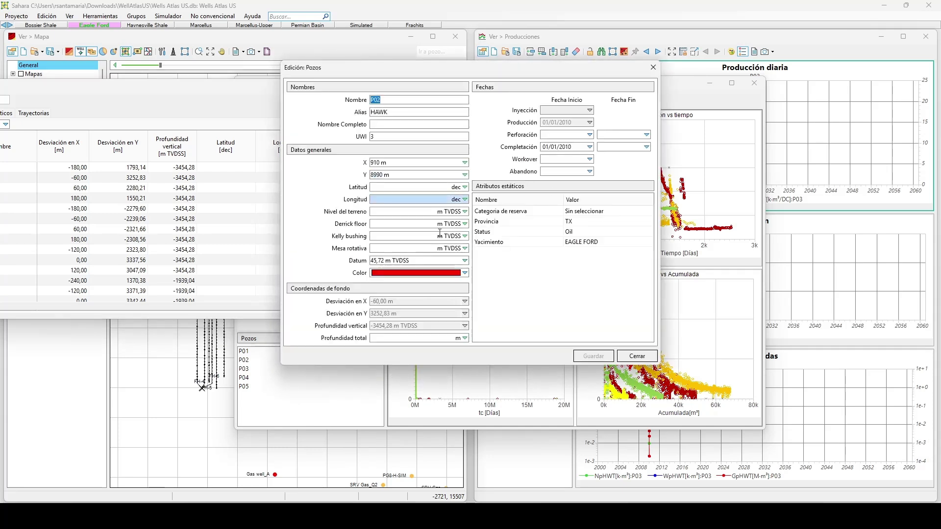
click(455, 273)
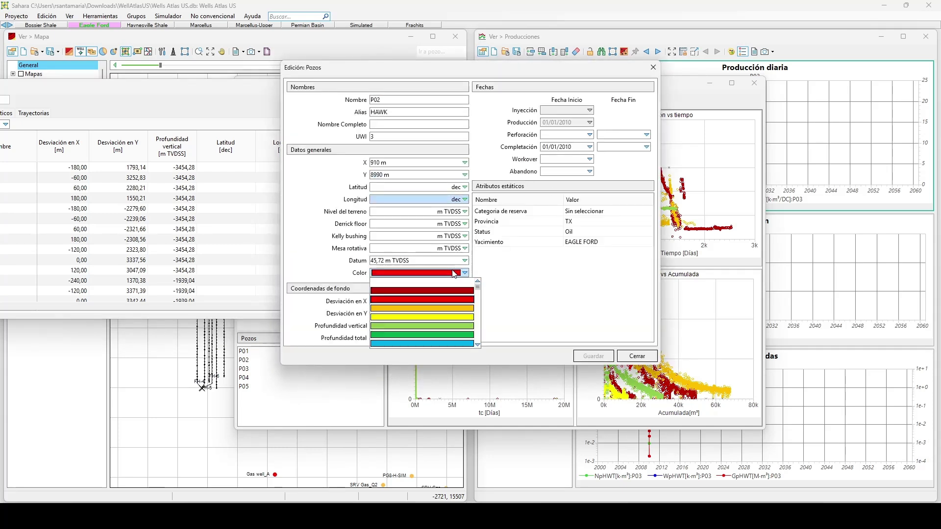
scroll(451, 328, down, 3)
click(452, 319)
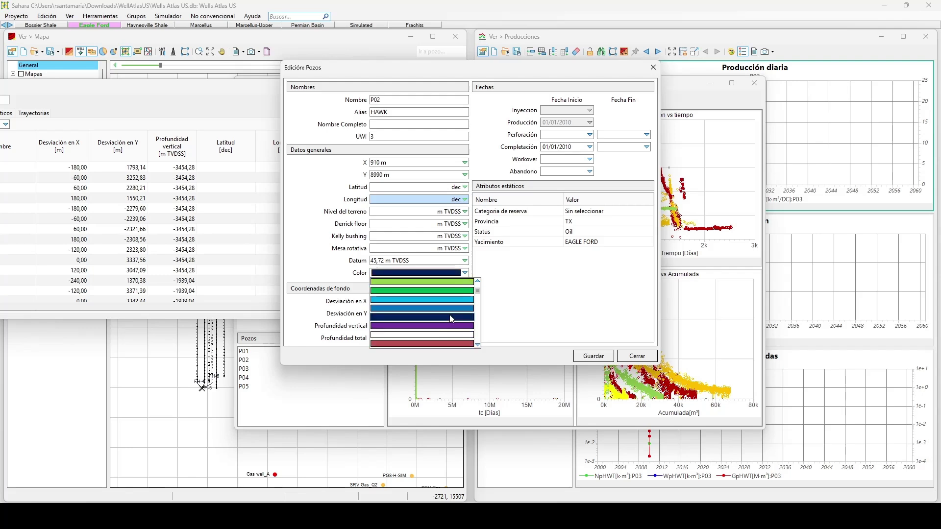
click(593, 355)
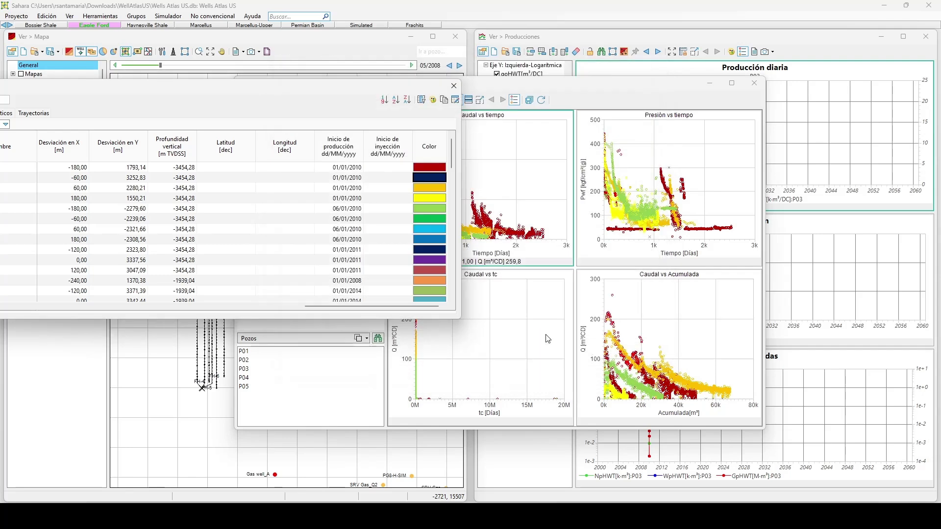
click(454, 86)
click(542, 101)
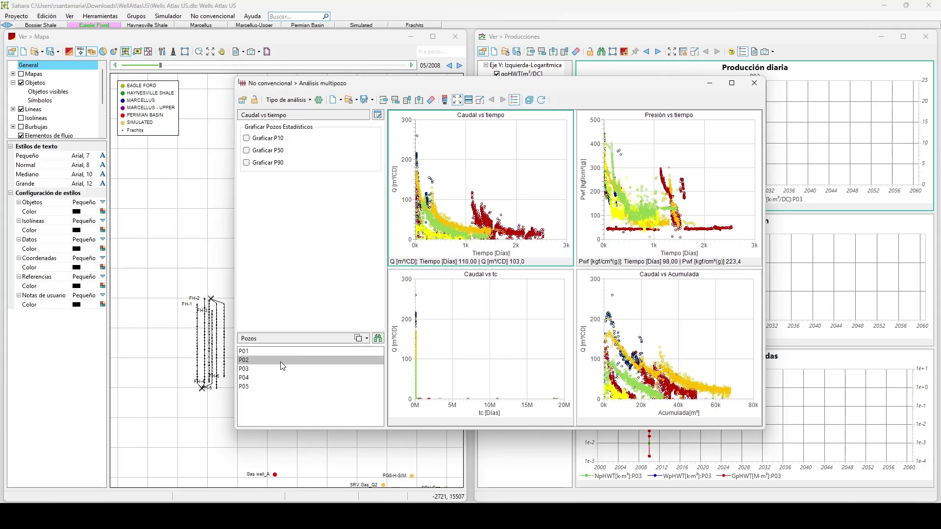
Highlight wells P02, P03, P04 and P05 one by one on the charts, and refresh the plots to clear the highlighting.
click(282, 361)
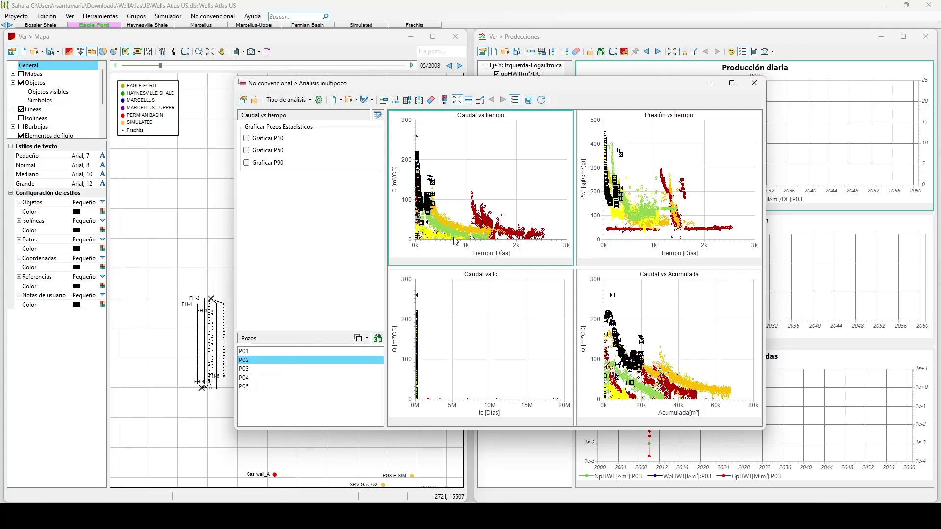
click(311, 369)
click(302, 378)
click(300, 386)
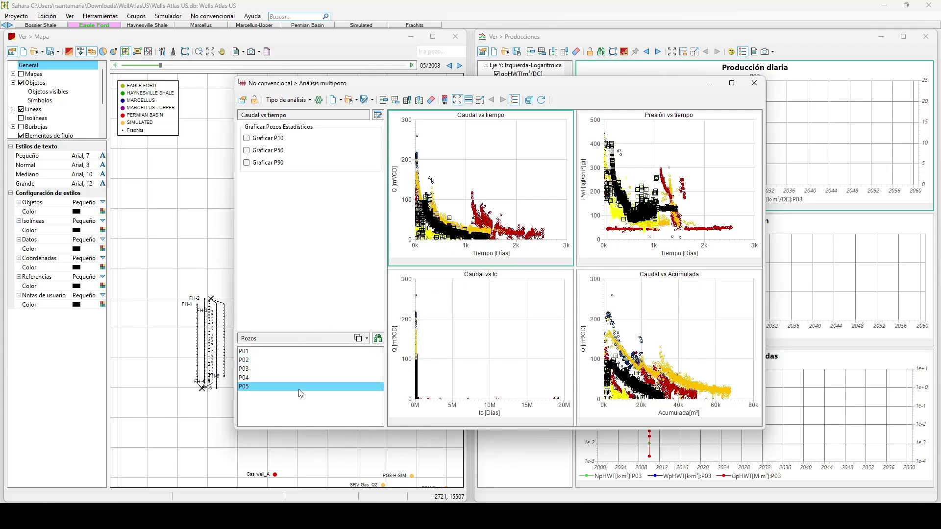
click(534, 358)
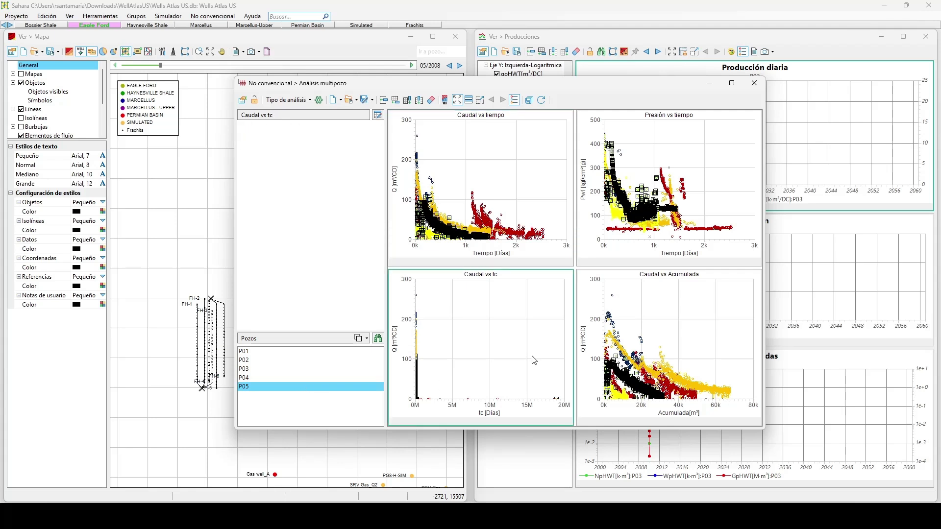
click(541, 100)
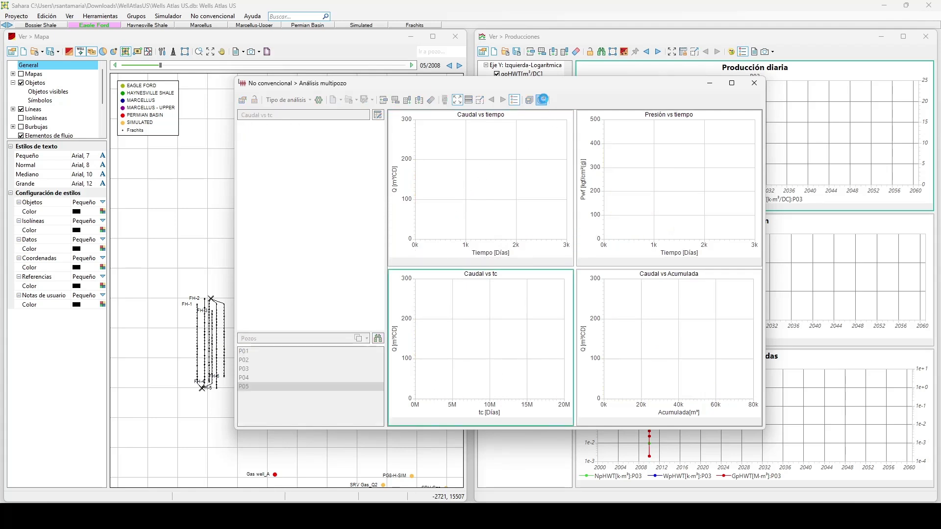
Try the statistical percentile well plots on the flow rate versus time chart and turn them off again.
click(529, 198)
right_click(528, 196)
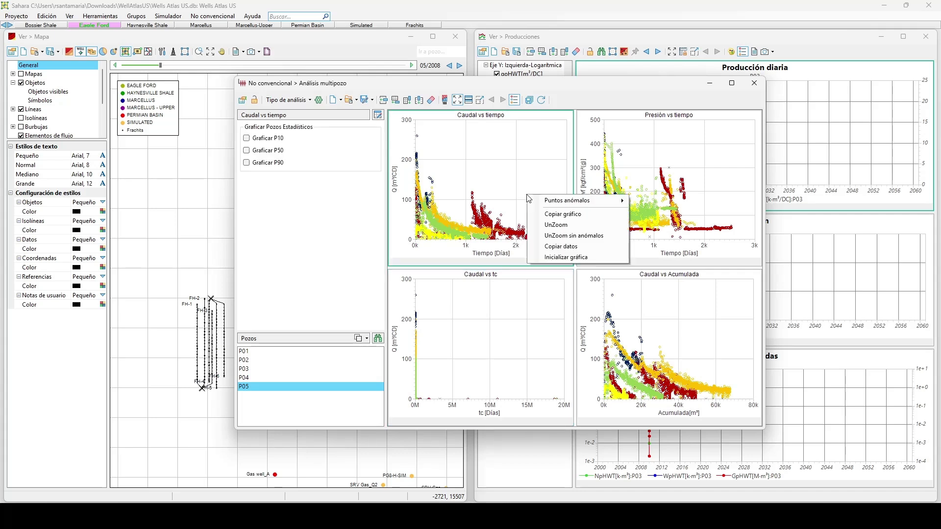
click(276, 150)
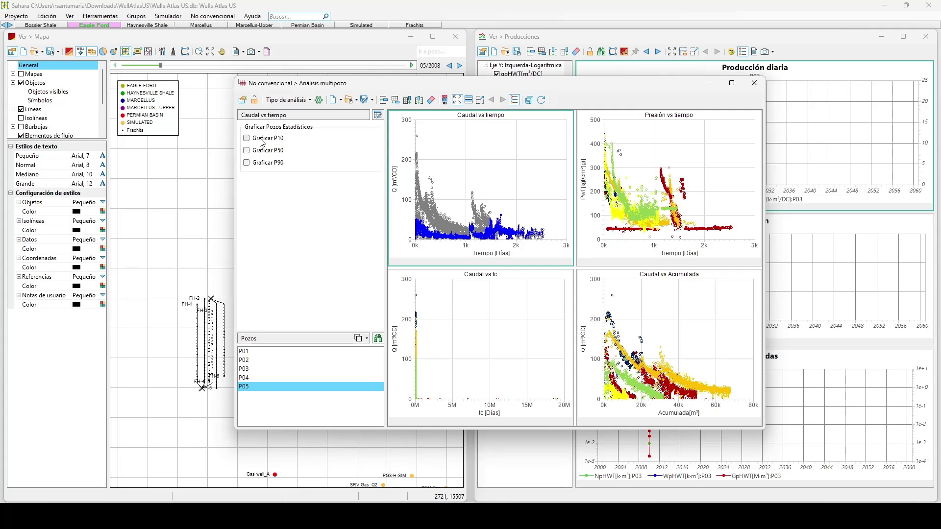
click(261, 141)
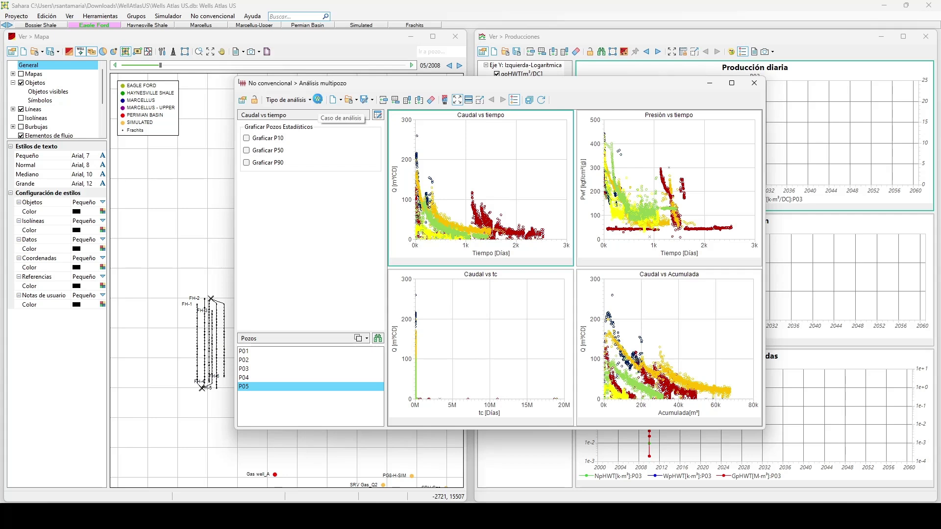
Examine the multiwell analysis configuration's general options and forecast economic limits, and close it without applying changes.
click(317, 100)
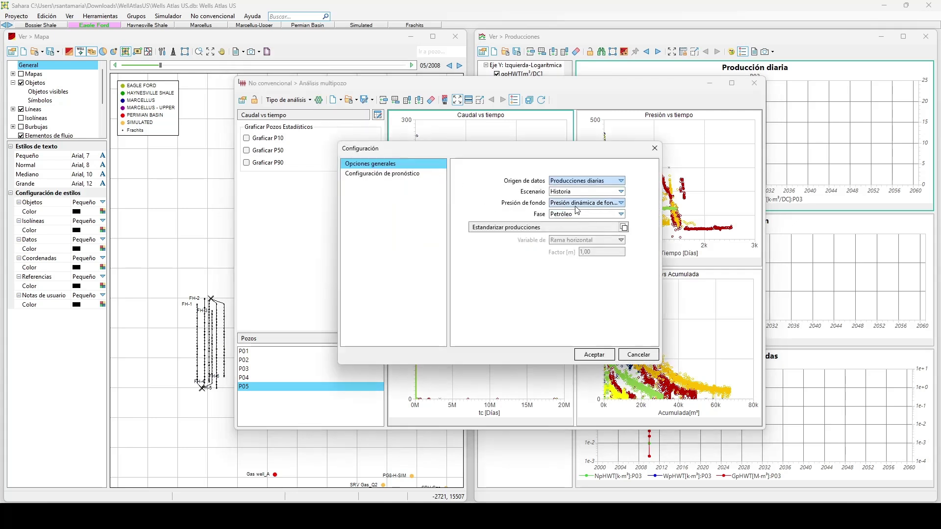
click(412, 178)
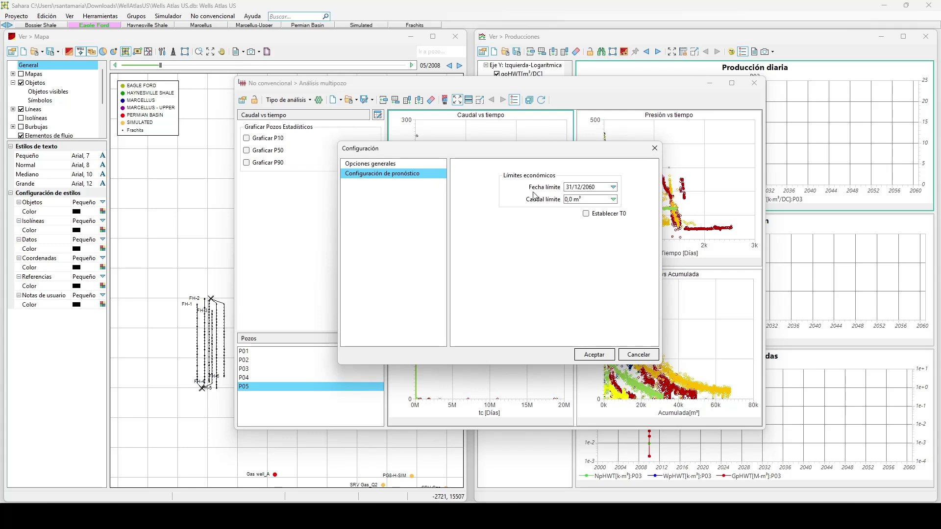
click(578, 191)
click(655, 149)
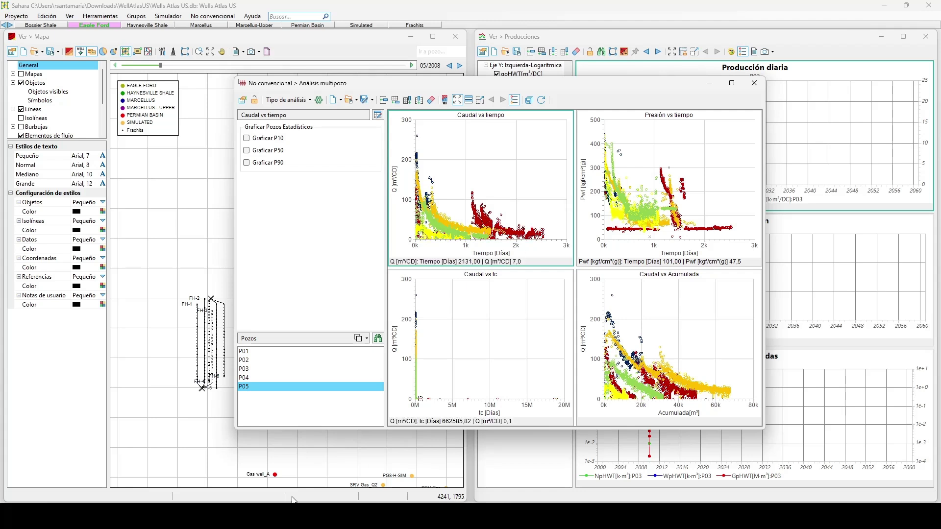
click(297, 515)
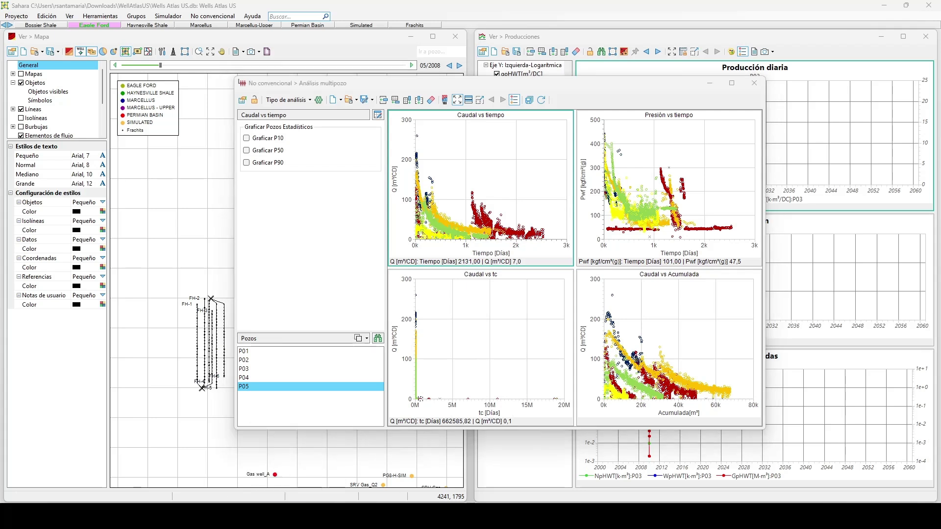